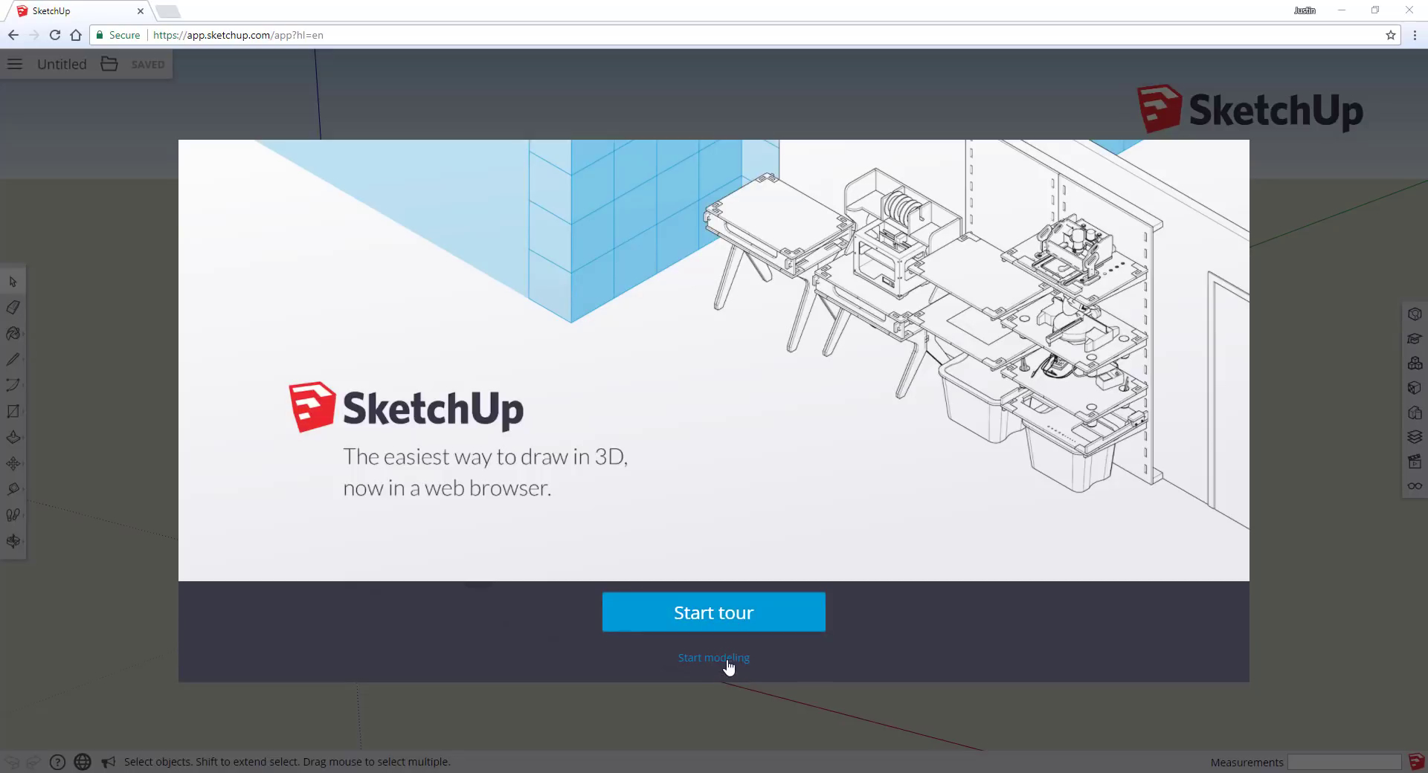
Step: Step through the Home, Toolbars, Panels and Status Bar tour pages, then agree to the Terms of Service
left_click(713, 622)
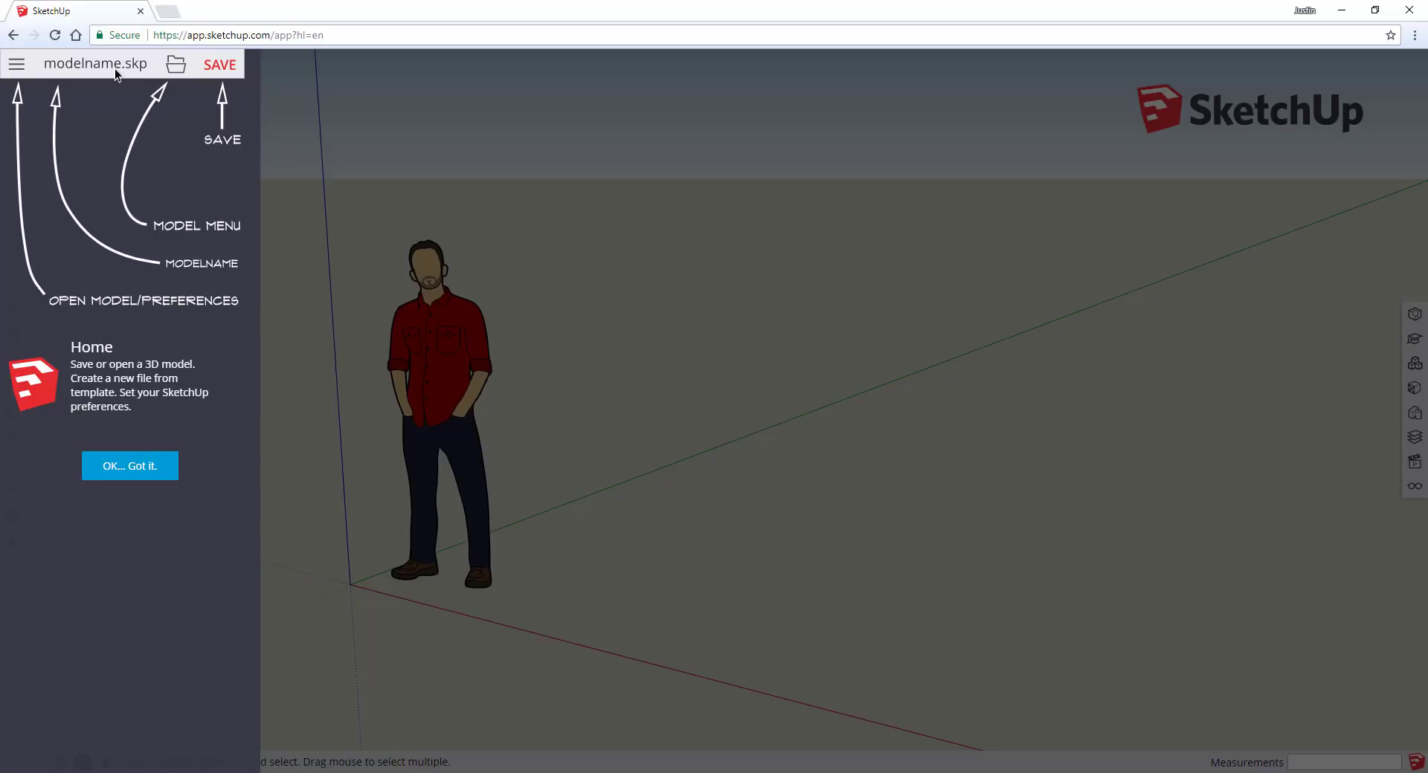
left_click(129, 464)
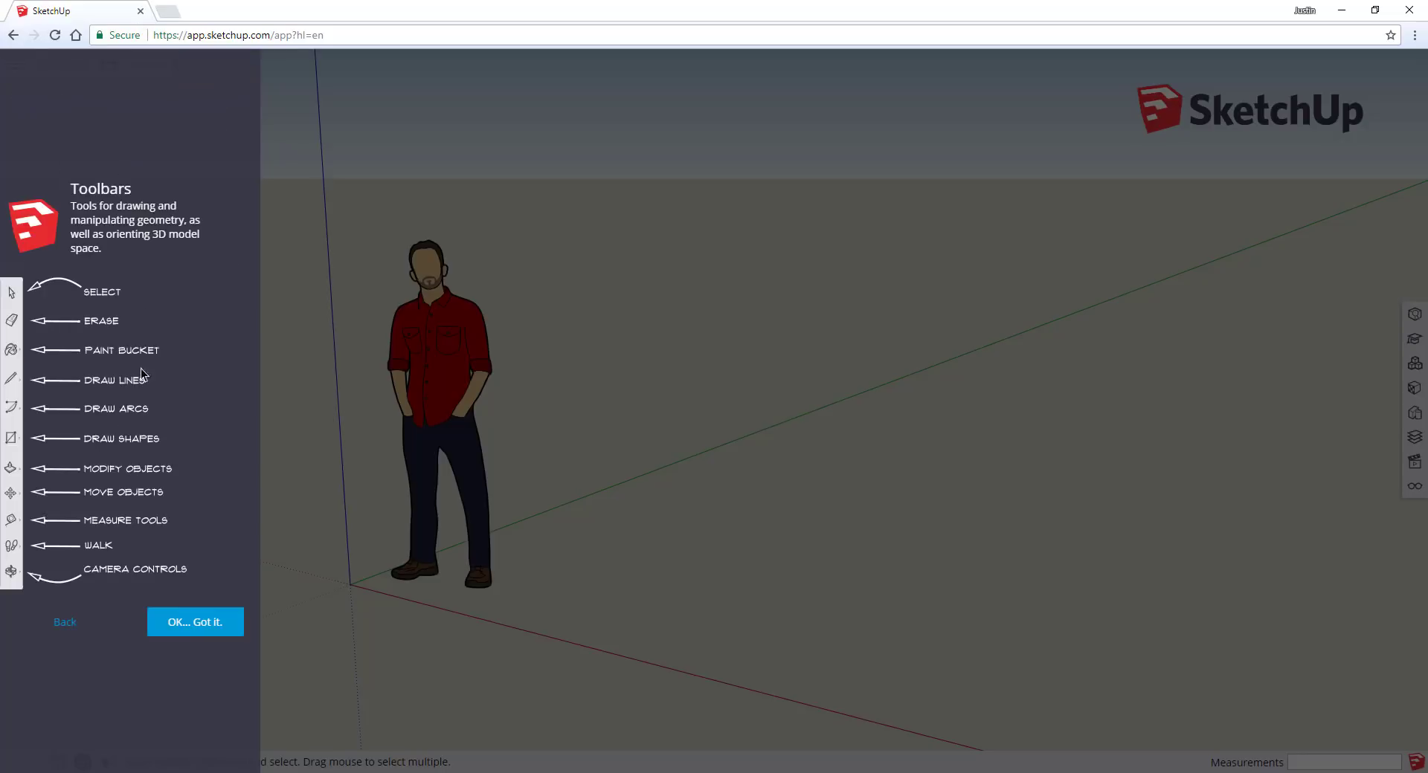
left_click(197, 631)
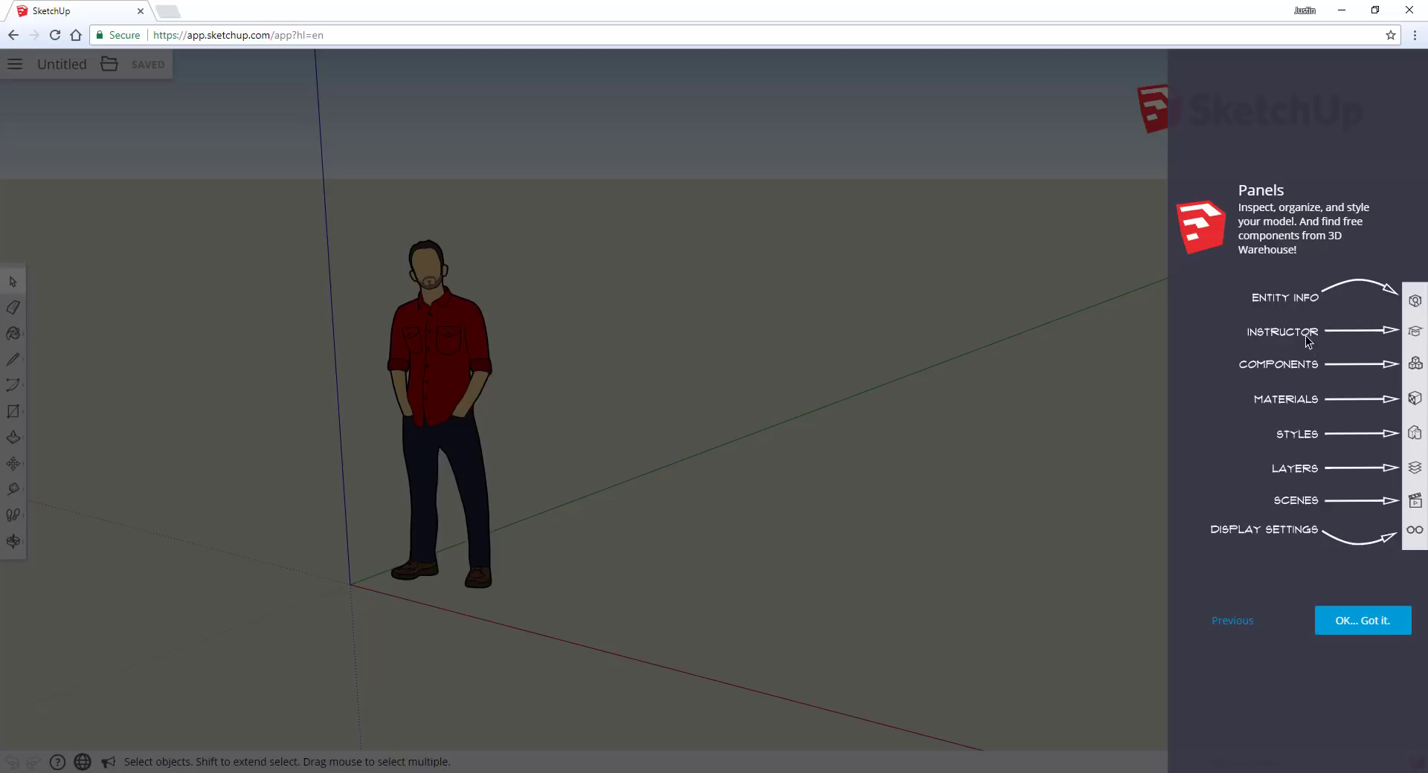
left_click(1355, 623)
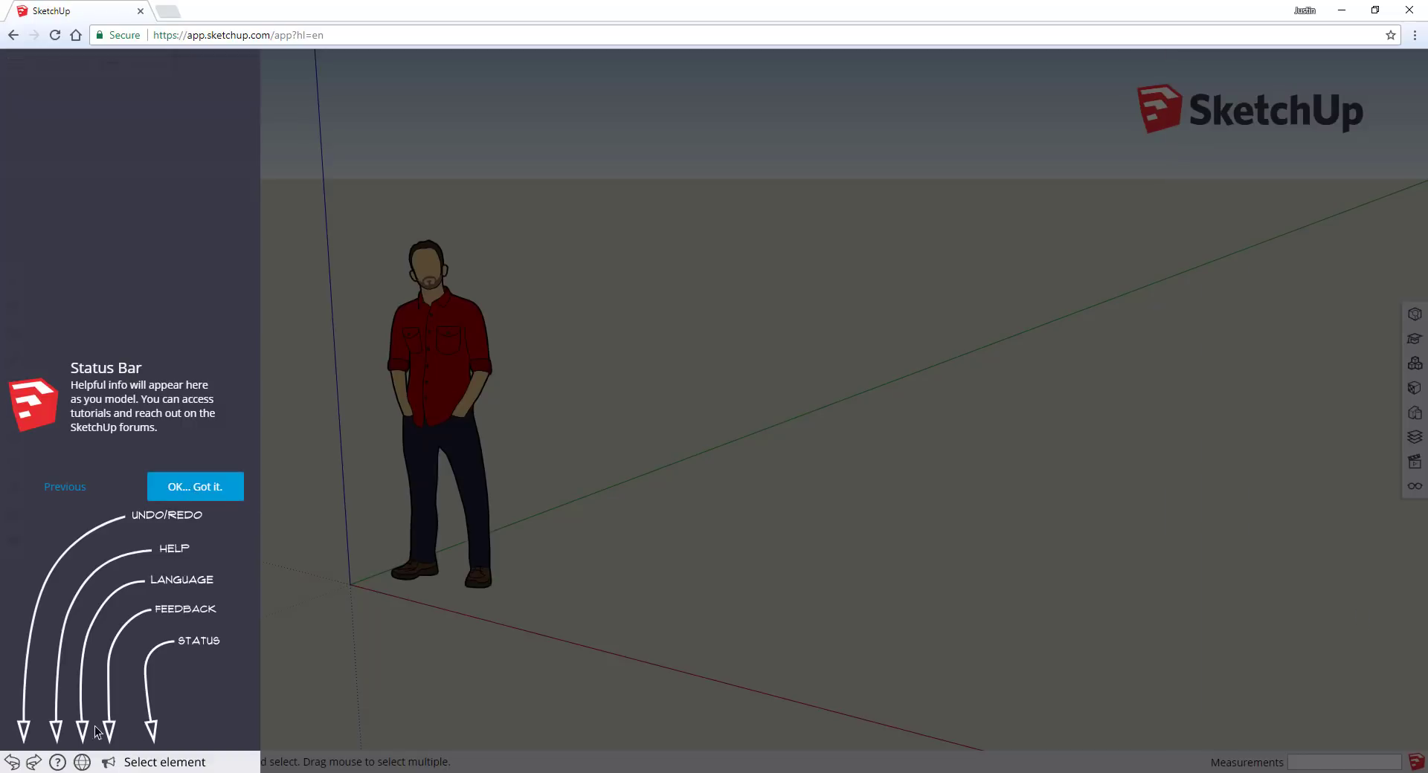
left_click(178, 491)
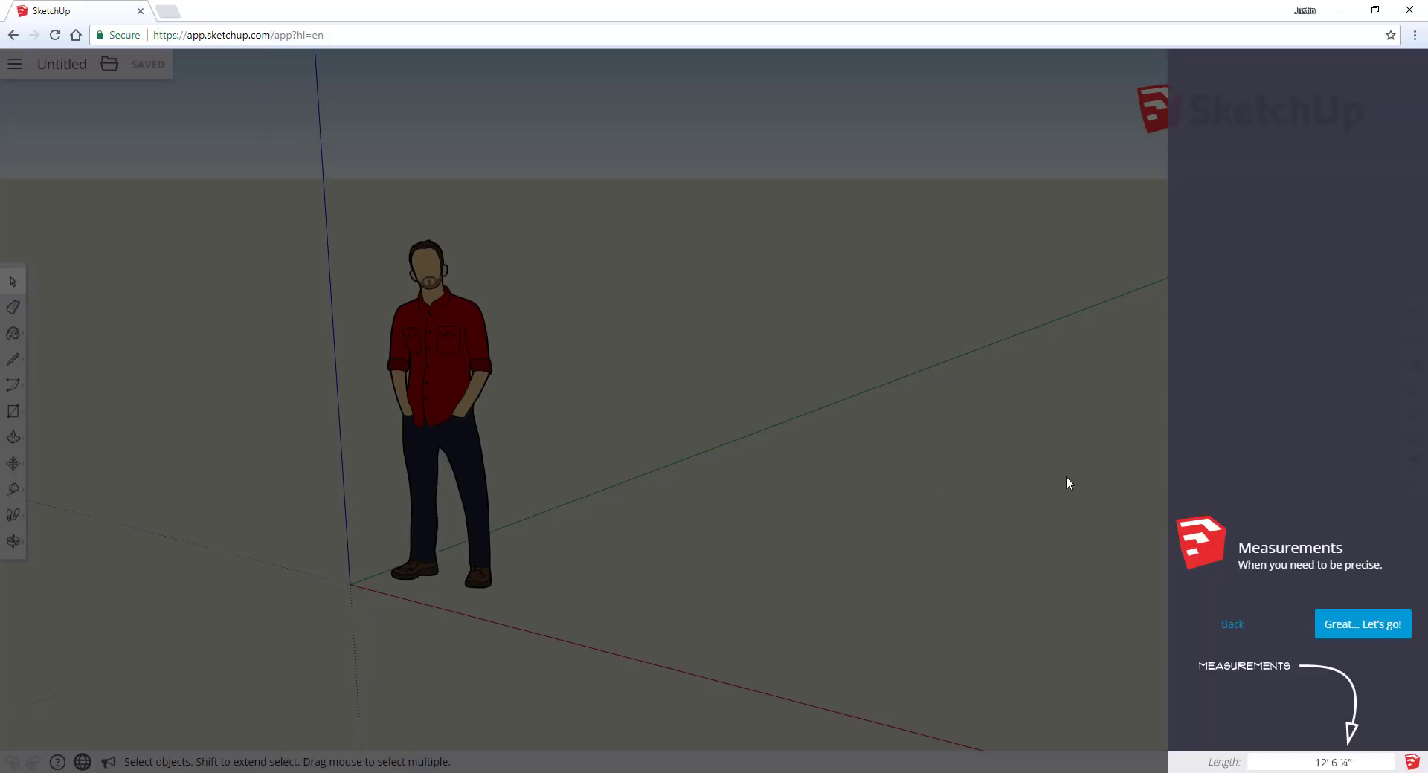
left_click(1357, 629)
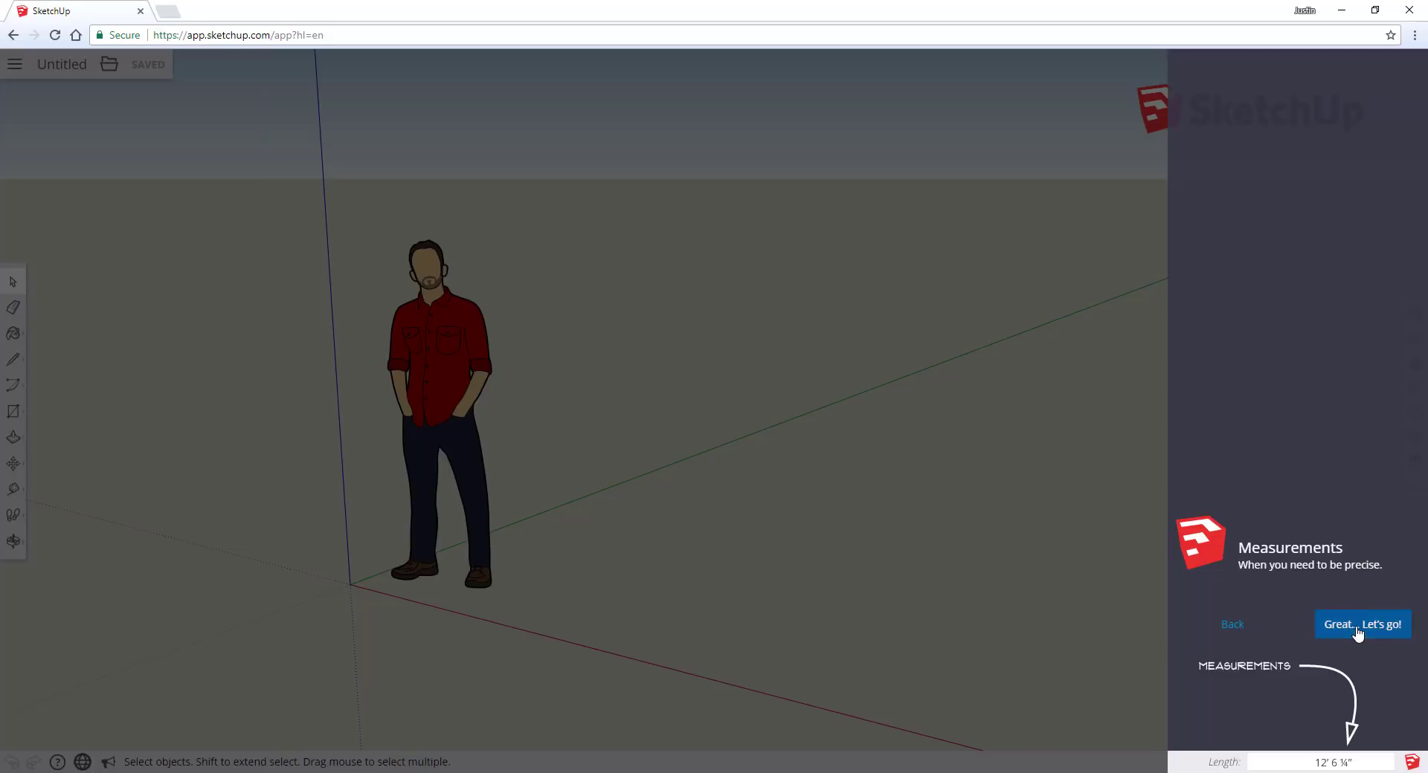
left_click(744, 491)
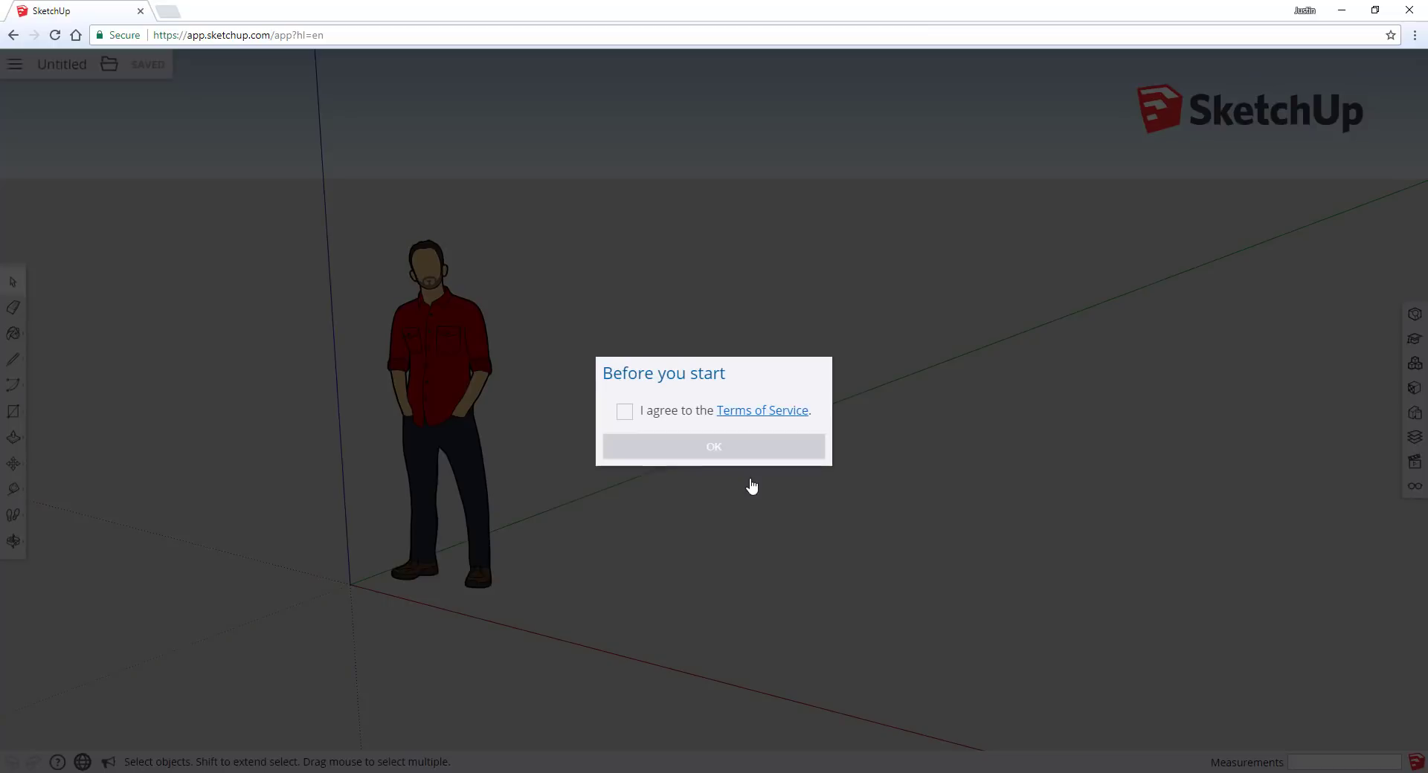
left_click(624, 412)
Step: Dismiss the terms dialog and draw a rectangular floor face starting at the origin
left_click(718, 446)
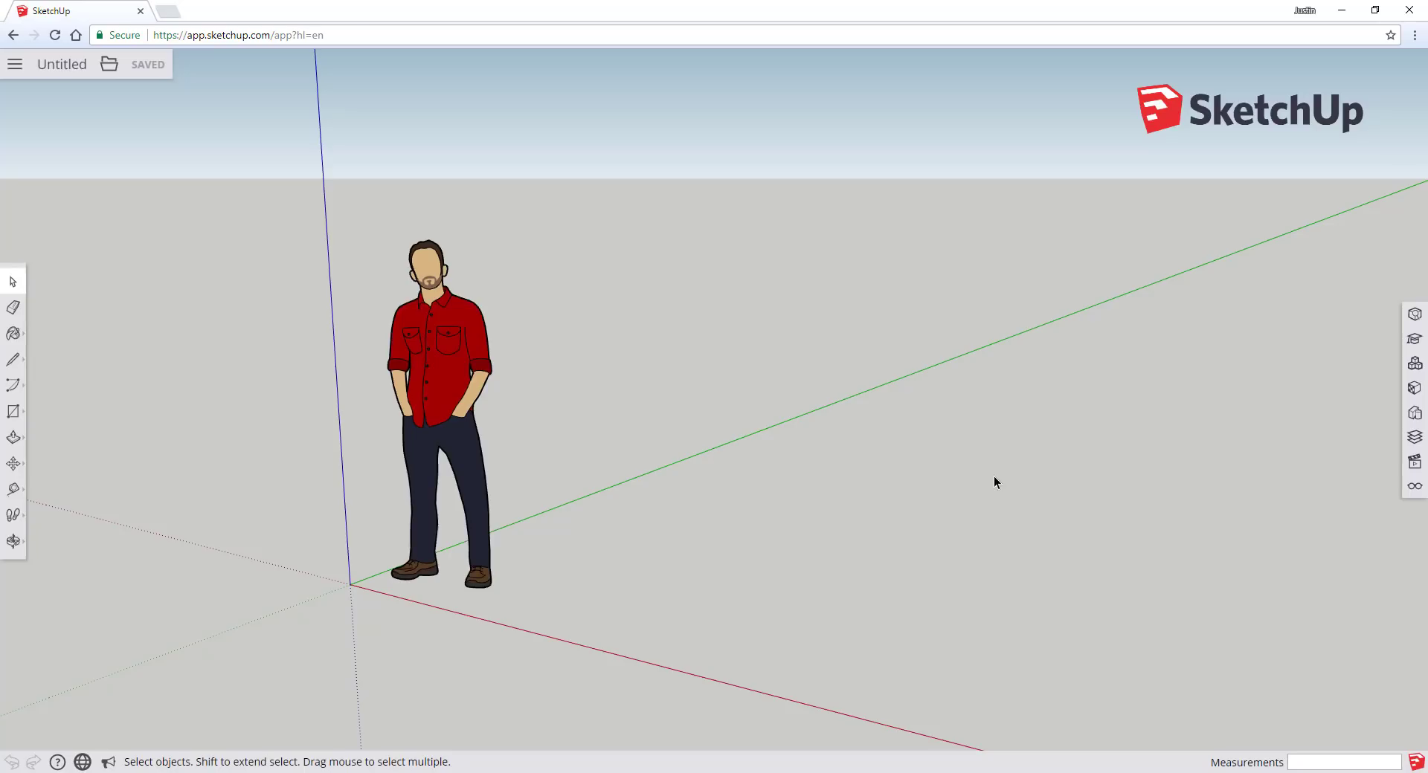
key("o")
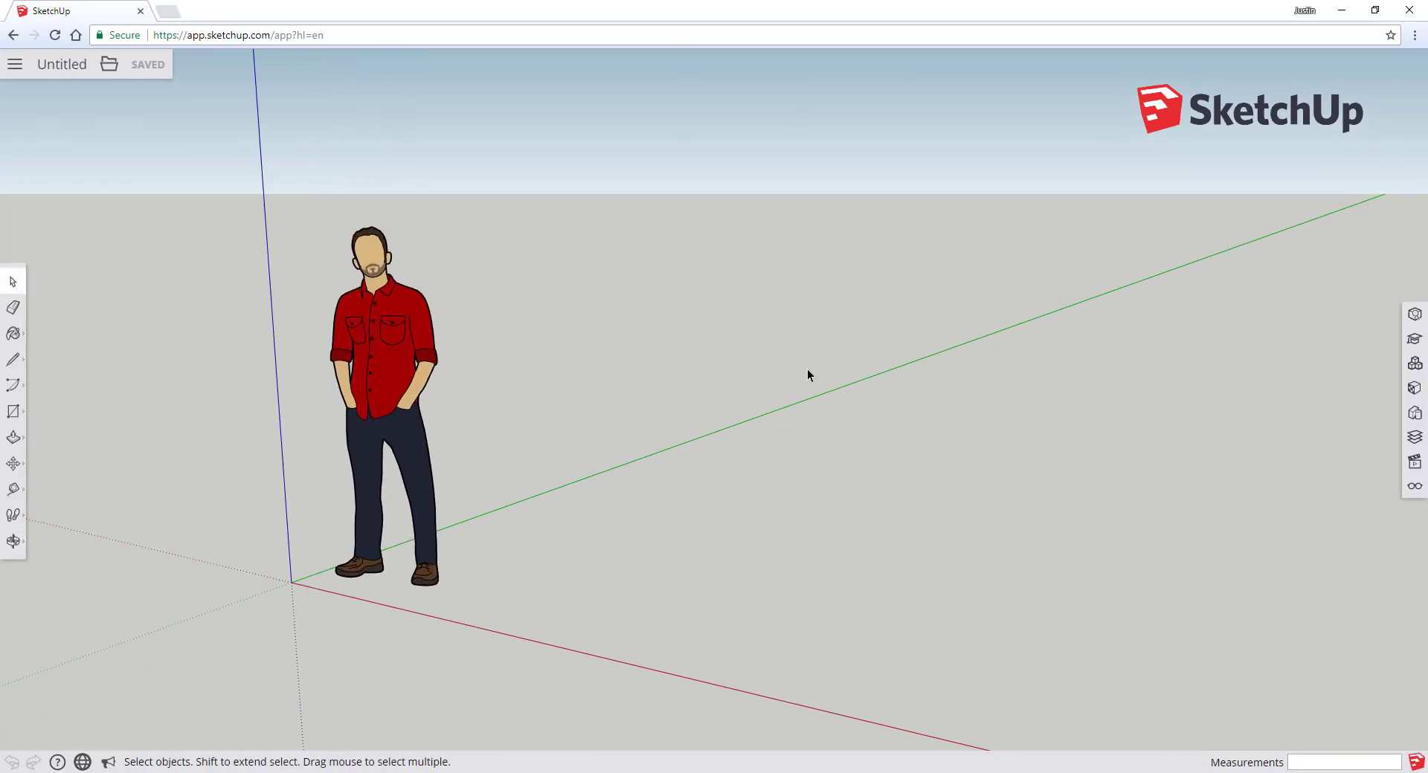
scroll(795, 368, "up", 2)
scroll(755, 341, "down", 2)
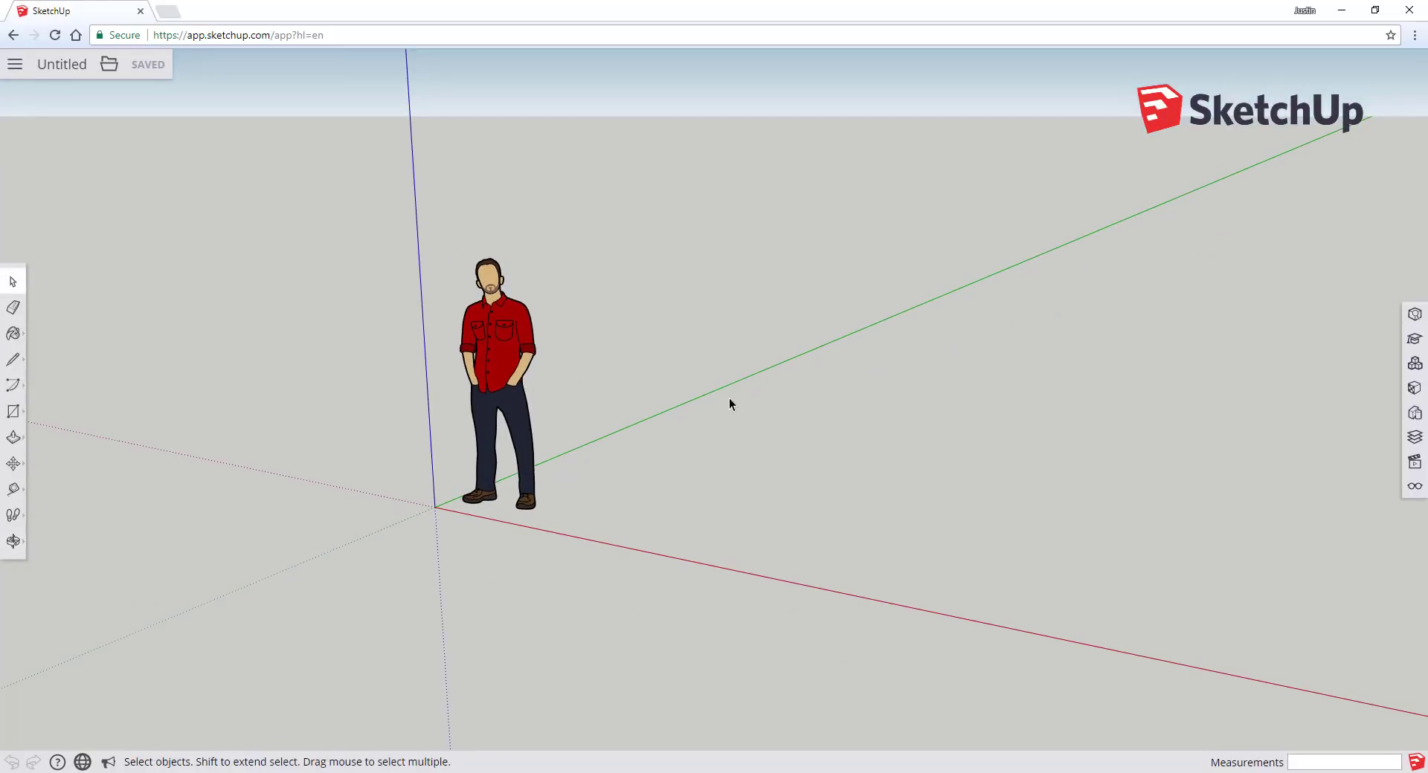
key("r")
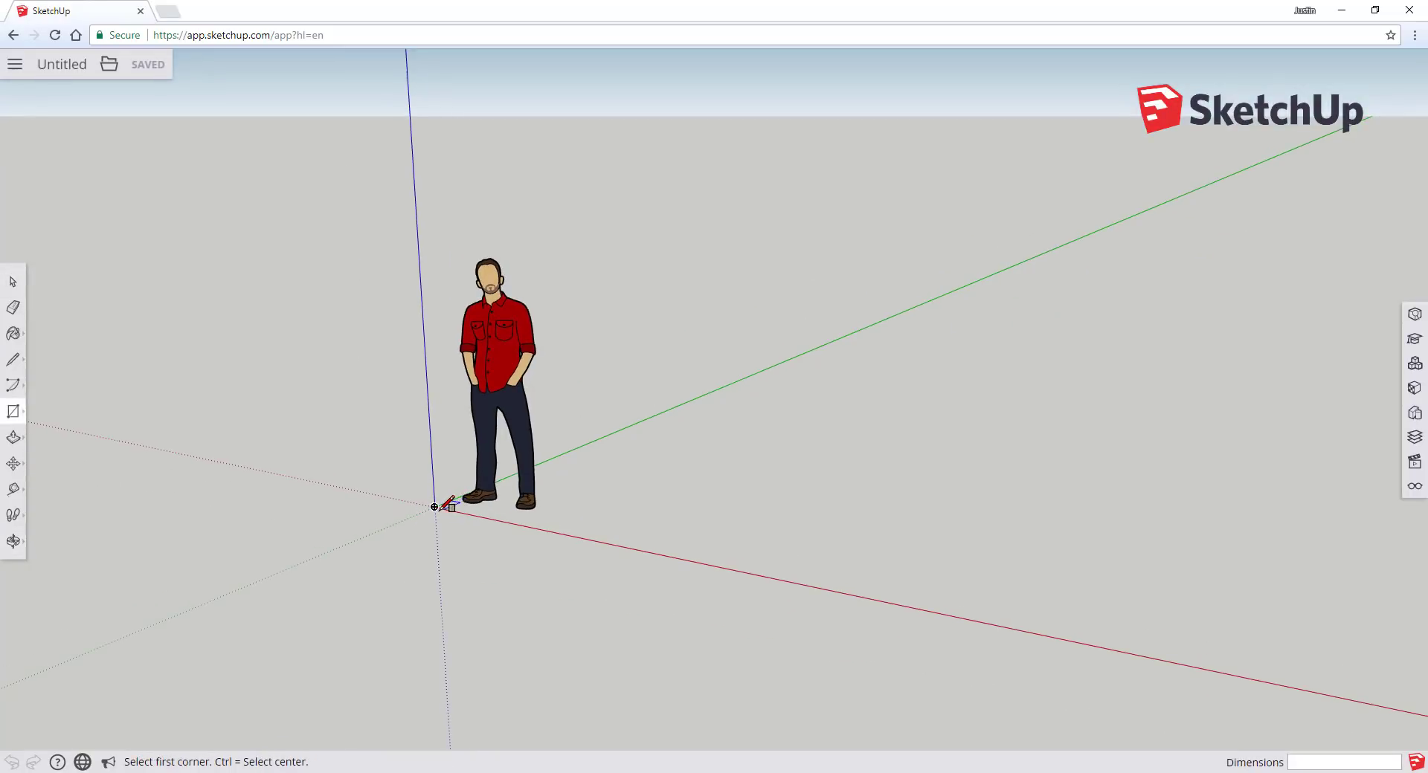
left_click(434, 507)
left_click(879, 480)
key("space")
Step: Offset the floor outline slightly inward and raise the outer ring into walls
key("f")
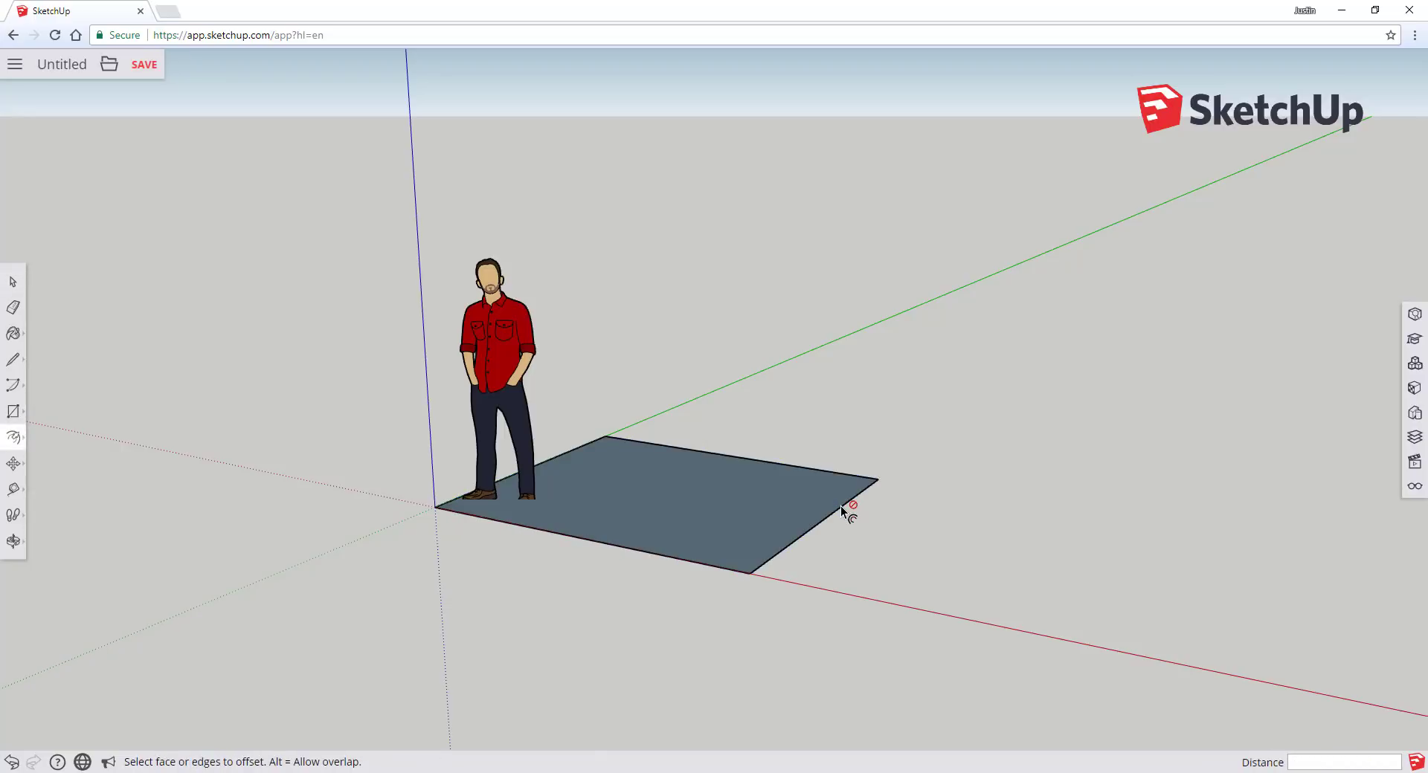
left_click(839, 507)
left_click(812, 512)
key("space")
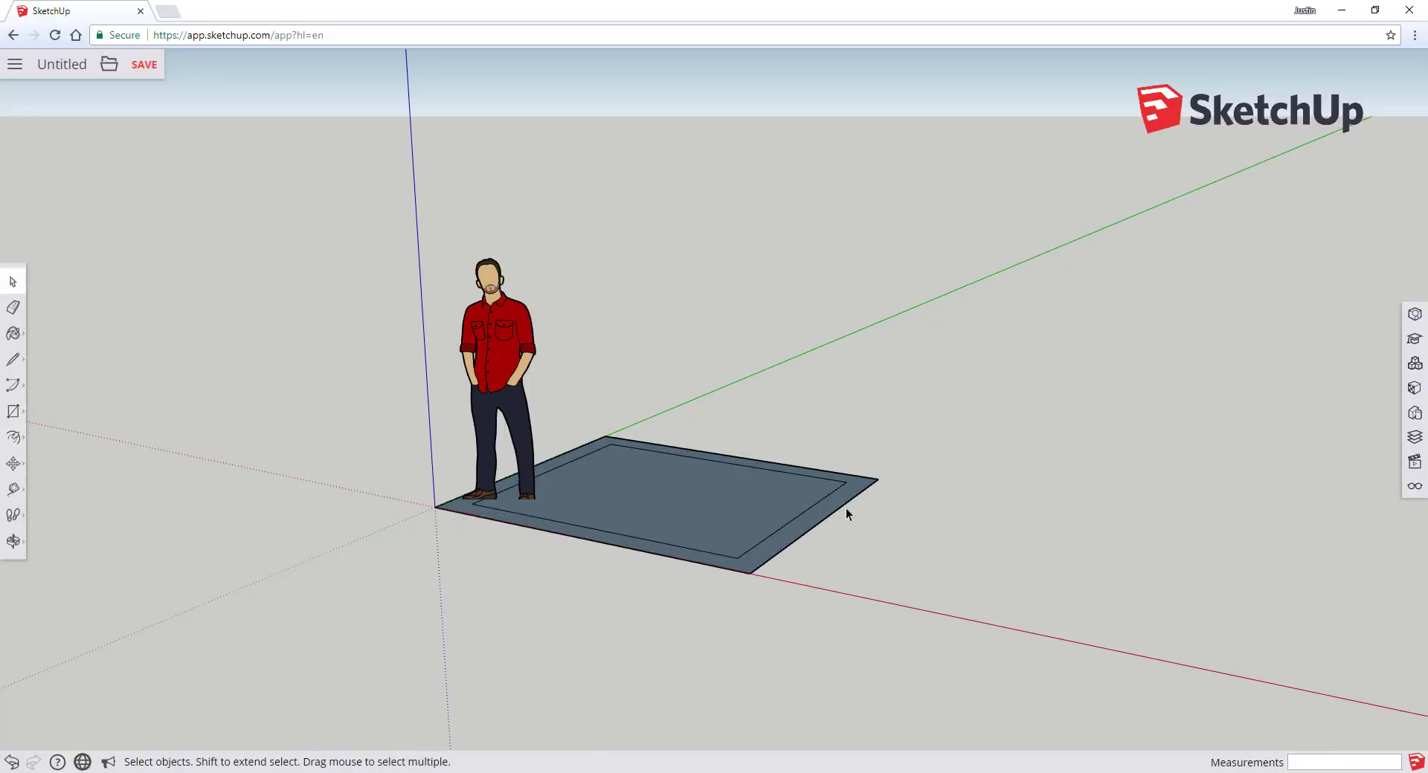
key("p")
left_click_drag(841, 501, 845, 387)
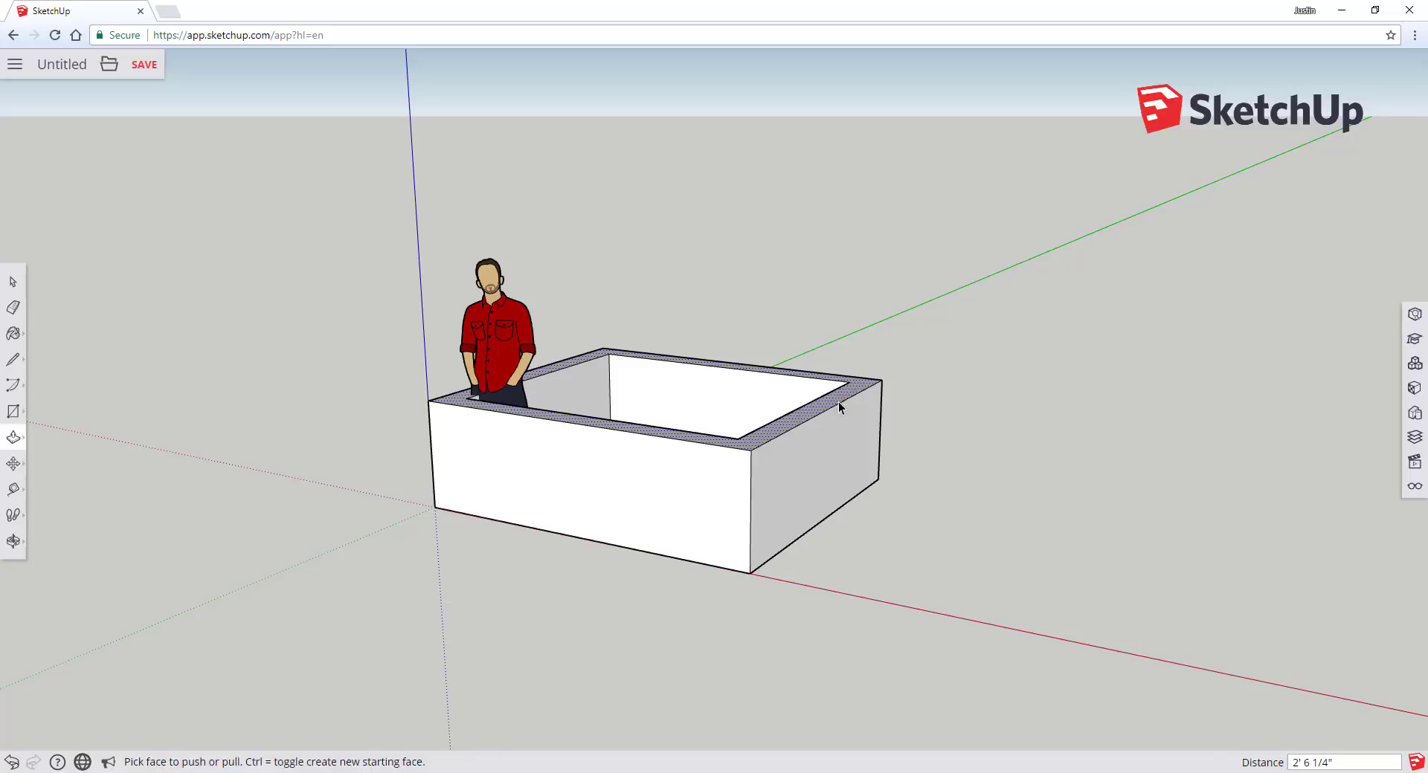
key("space")
Step: Draw a window rectangle on the front wall and push it in as a recess
scroll(650, 367, "down", 3)
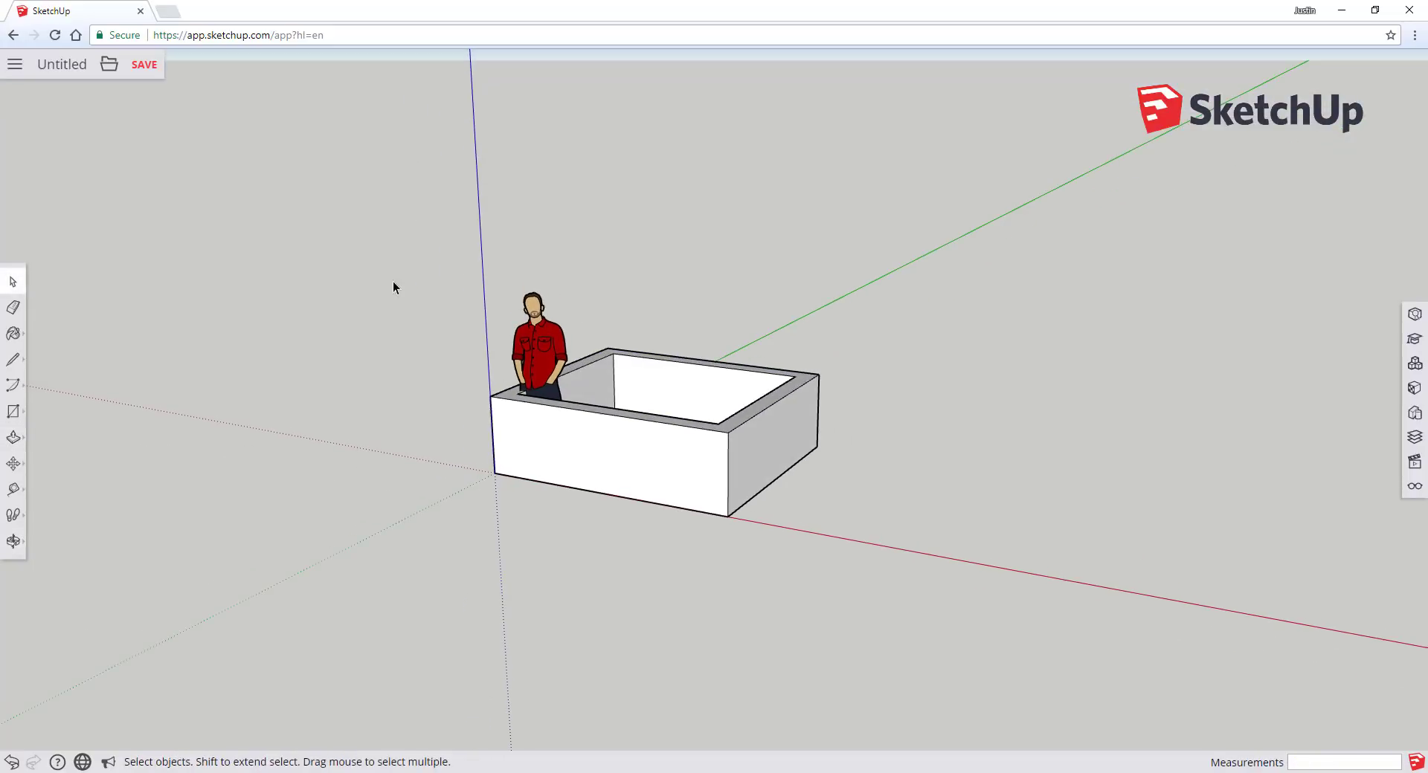
left_click_drag(393, 281, 854, 480)
key("r")
left_click(657, 438)
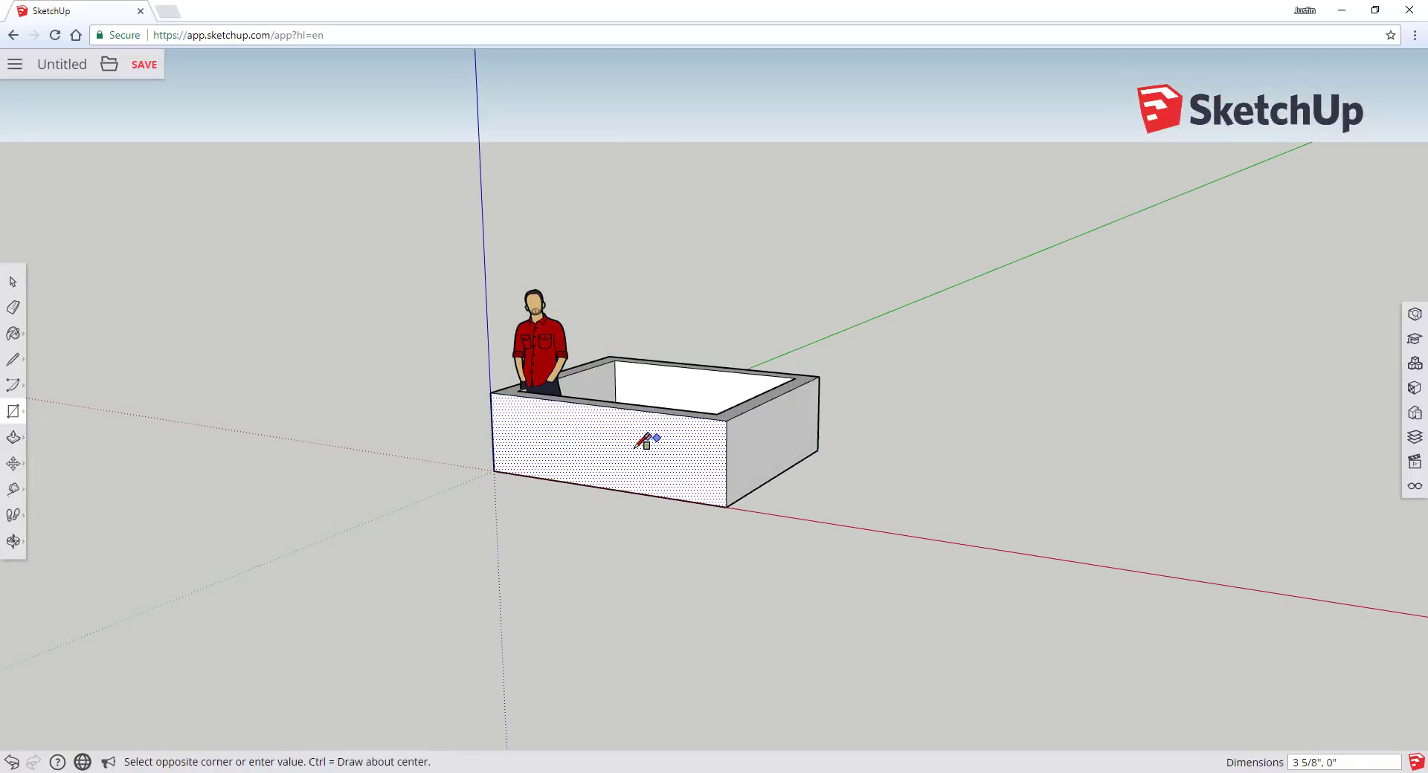
left_click(614, 468)
key("space")
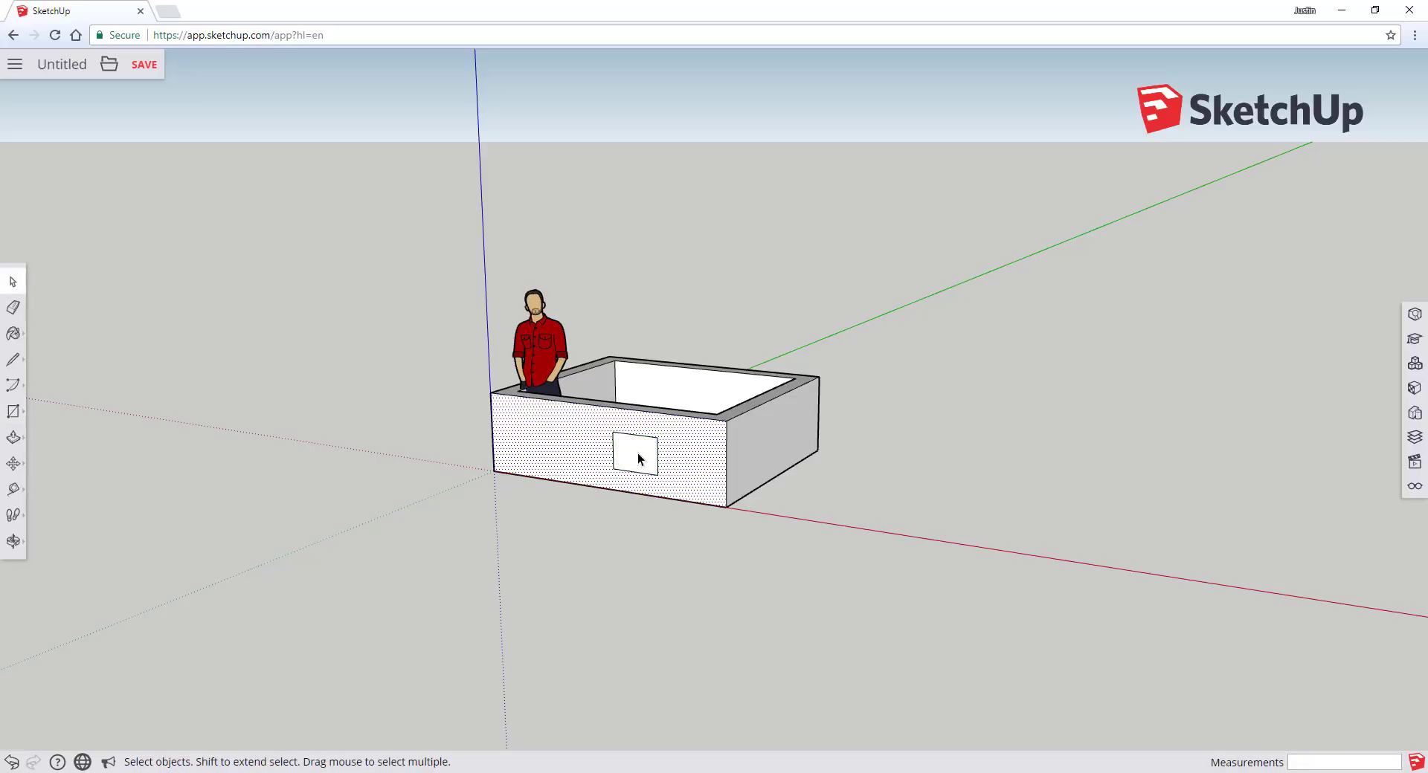
key("p")
left_click(637, 455)
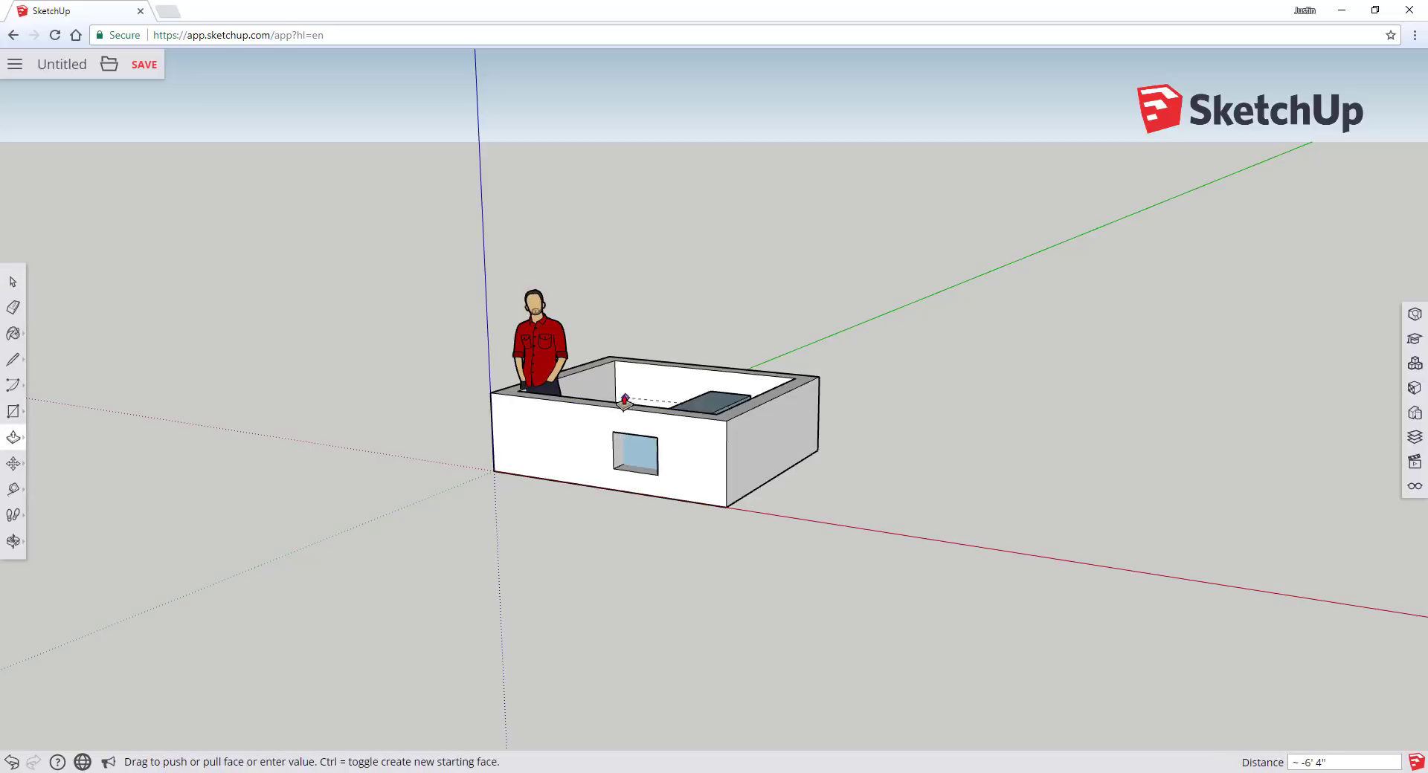
left_click(691, 416)
key("space")
Step: Orbit around to view the window recess and select the whole walled box
middle_click_drag(655, 434, 686, 398)
scroll(686, 399, "down", 2)
scroll(697, 387, "up", 5)
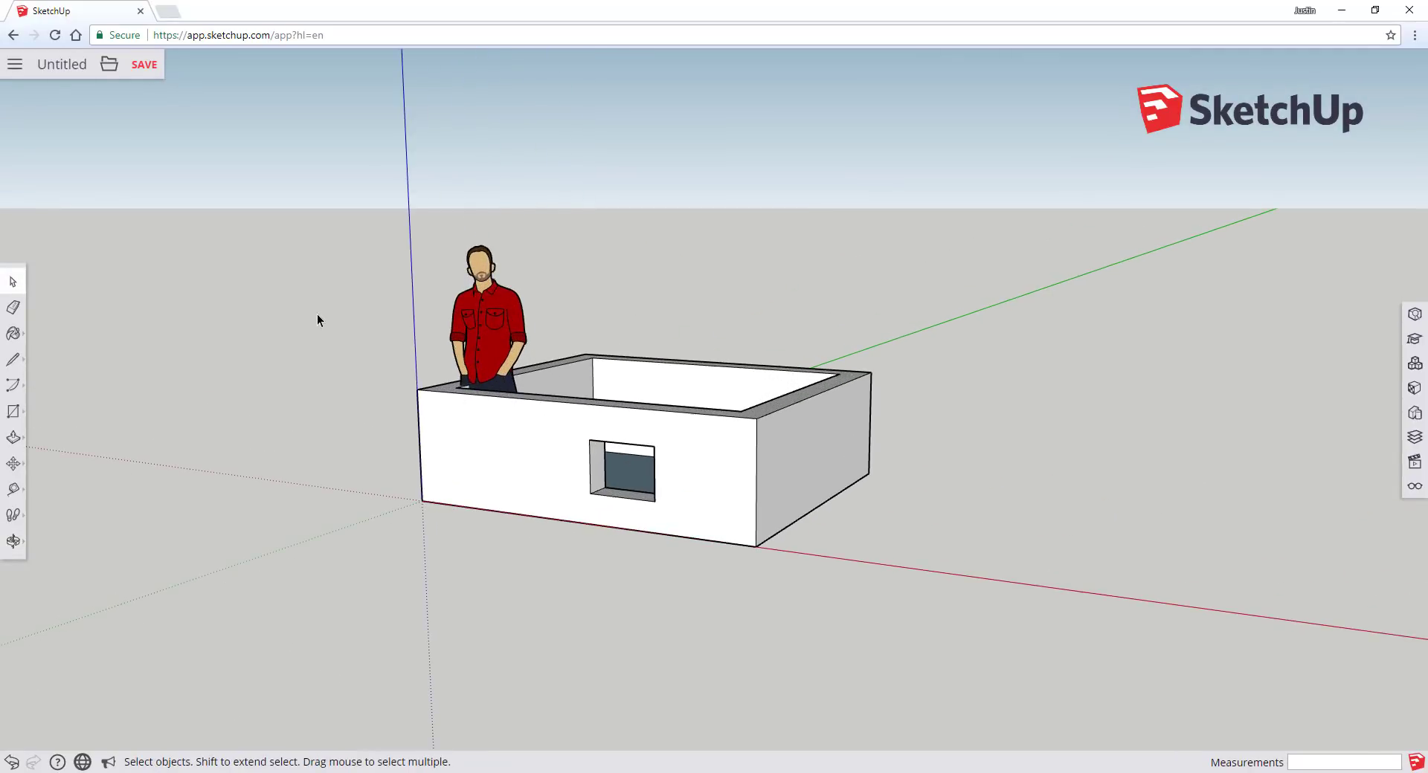
left_click_drag(318, 315, 1038, 611)
Step: Delete the walled box and pull a new rectangle right of the figure into a solid box
key("Delete")
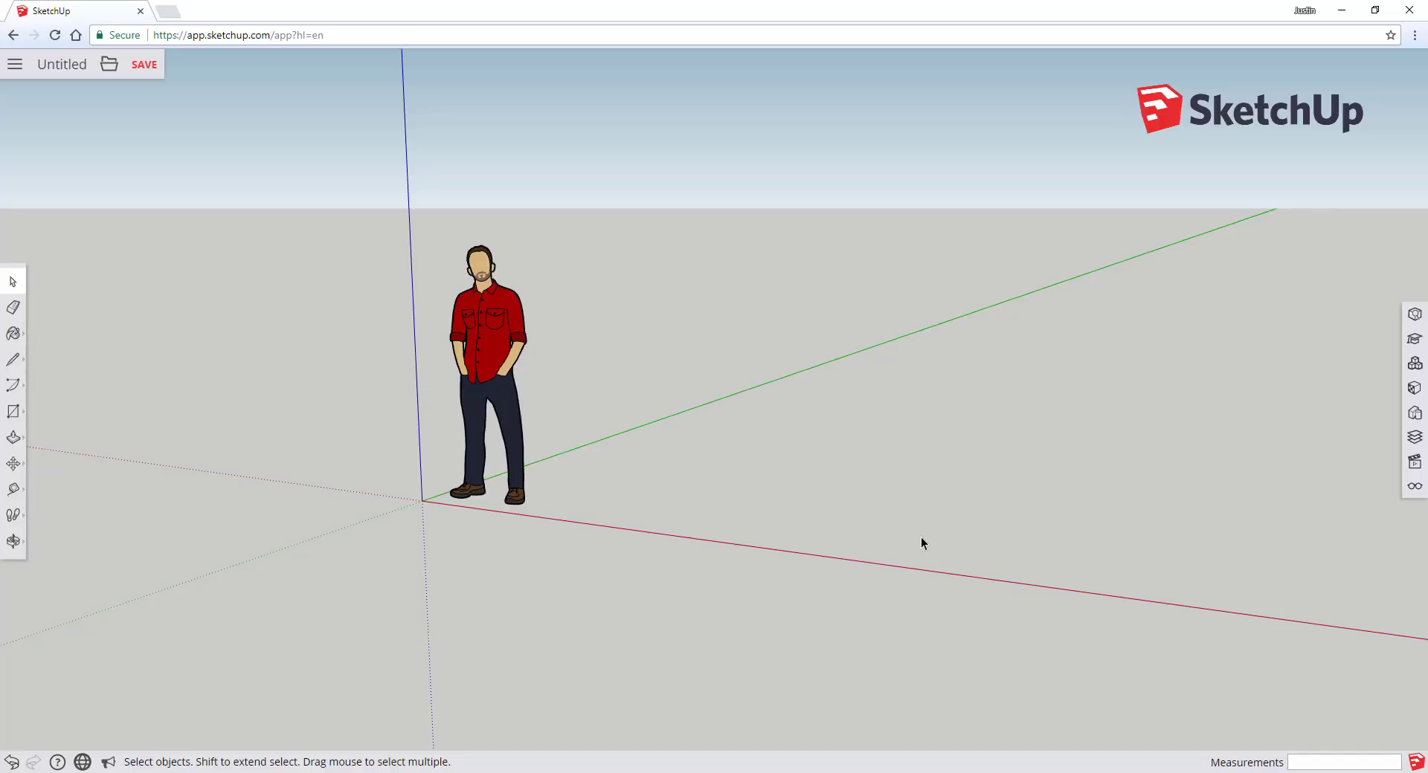
key("r")
left_click(777, 541)
left_click(1086, 504)
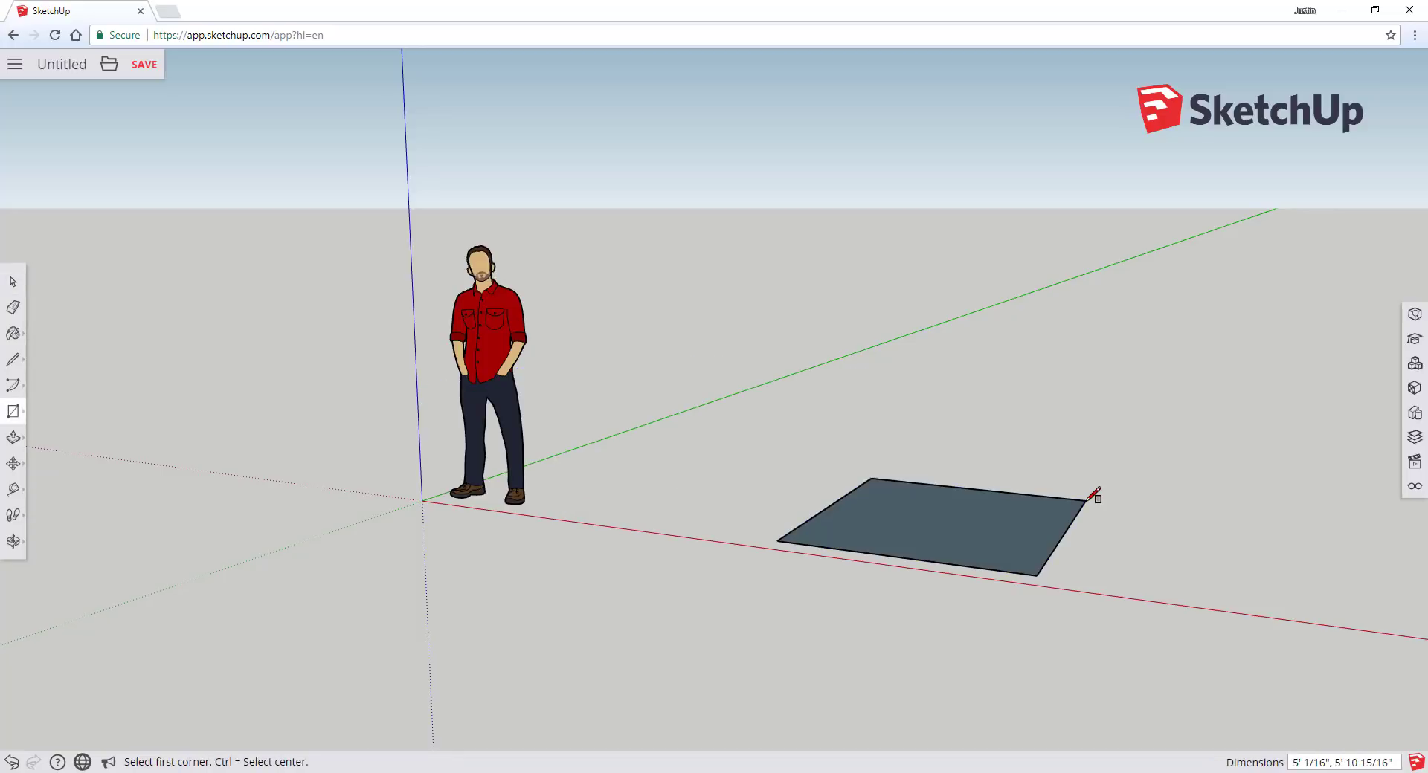
key("space")
key("p")
left_click_drag(1029, 516, 922, 346)
middle_click_drag(923, 347, 752, 405)
key("space")
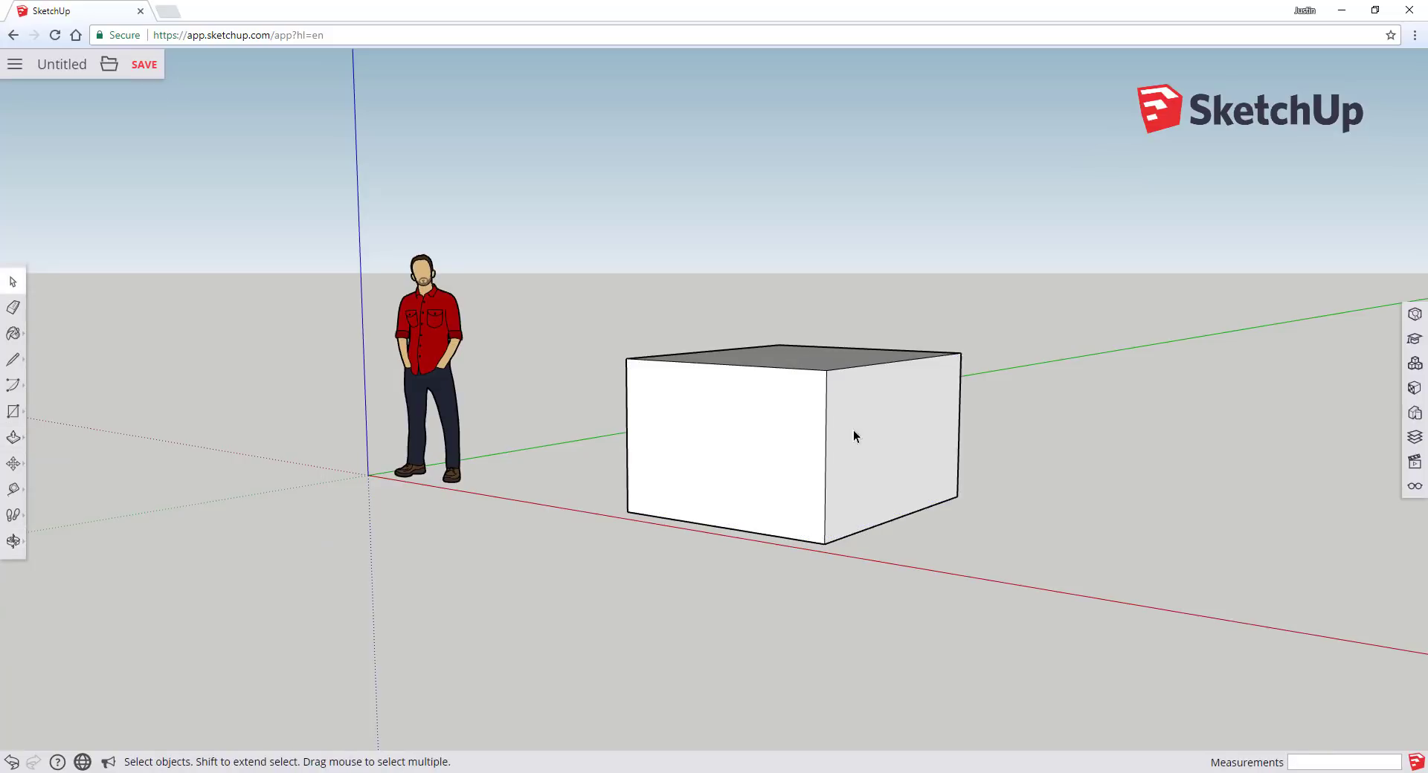
Step: Paint the box with the dark red material from the Materials panel
left_click(1414, 388)
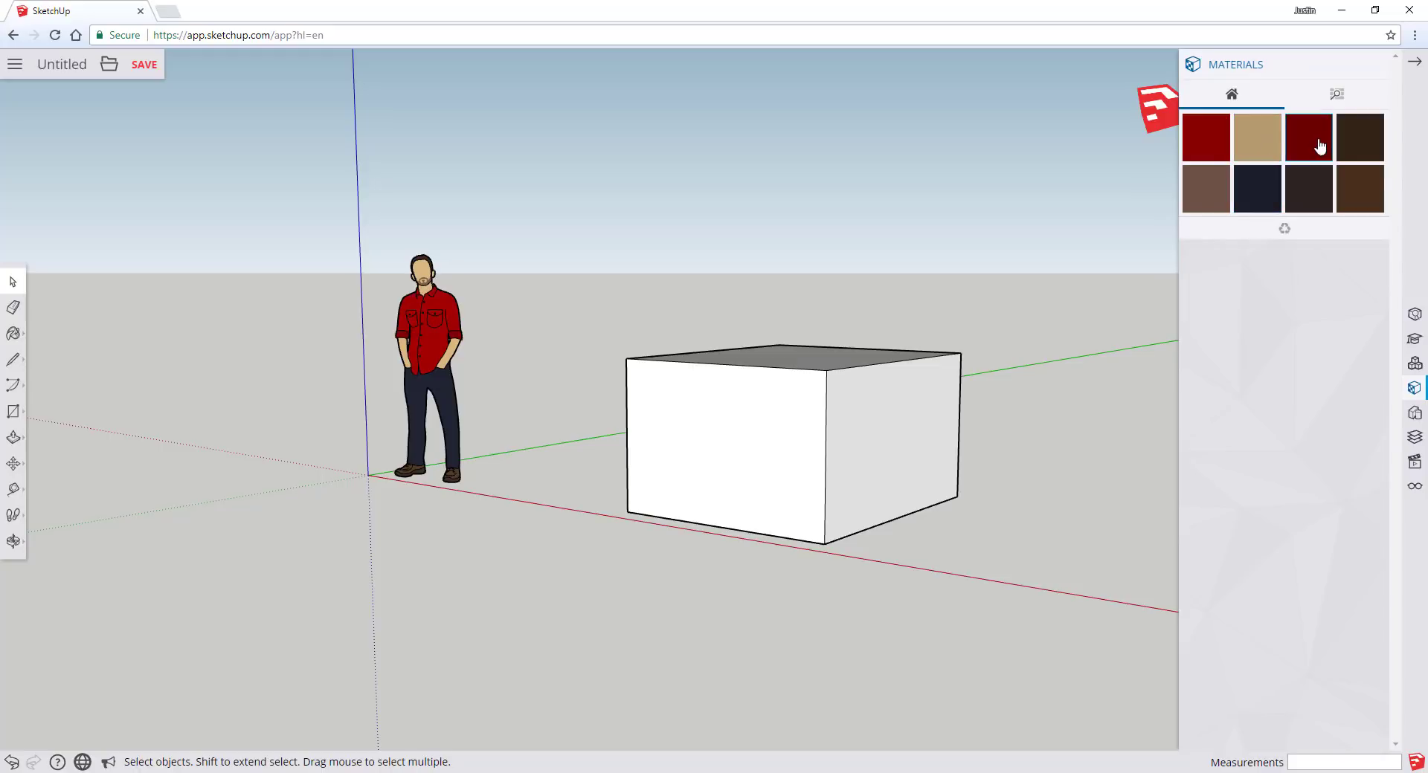
left_click(1311, 137)
left_click(660, 444)
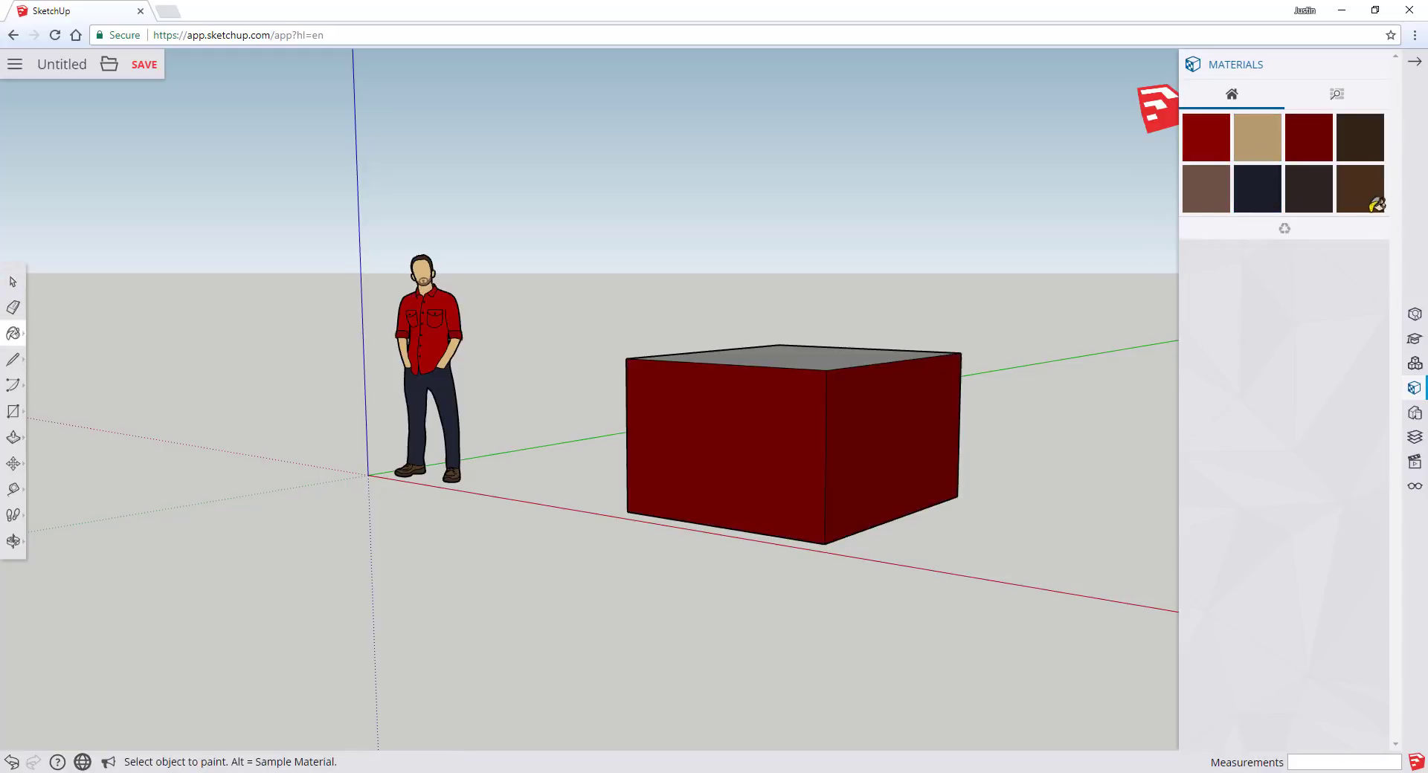
Step: Apply a hand-drawn pencil style from the Assorted Styles collection
left_click(1414, 415)
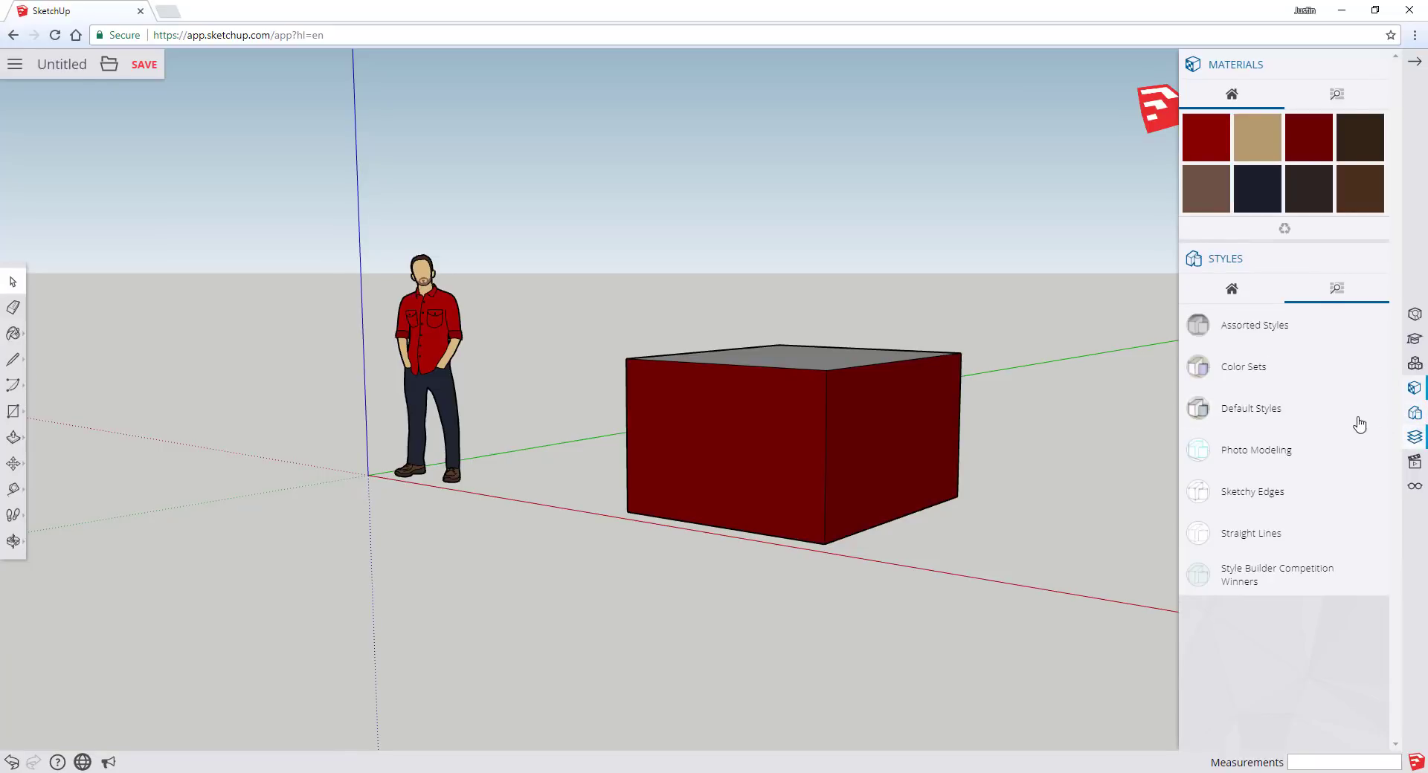
left_click(1247, 338)
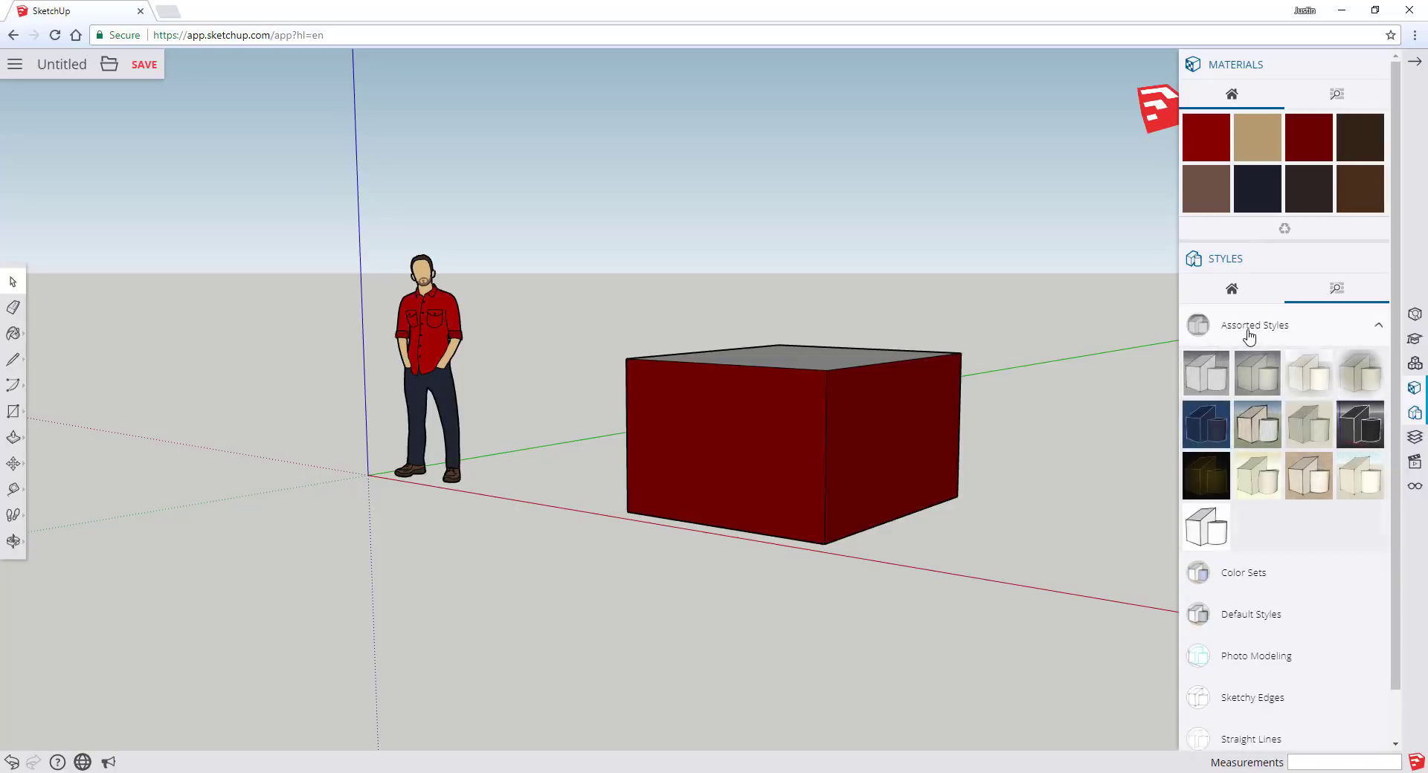
left_click(1205, 435)
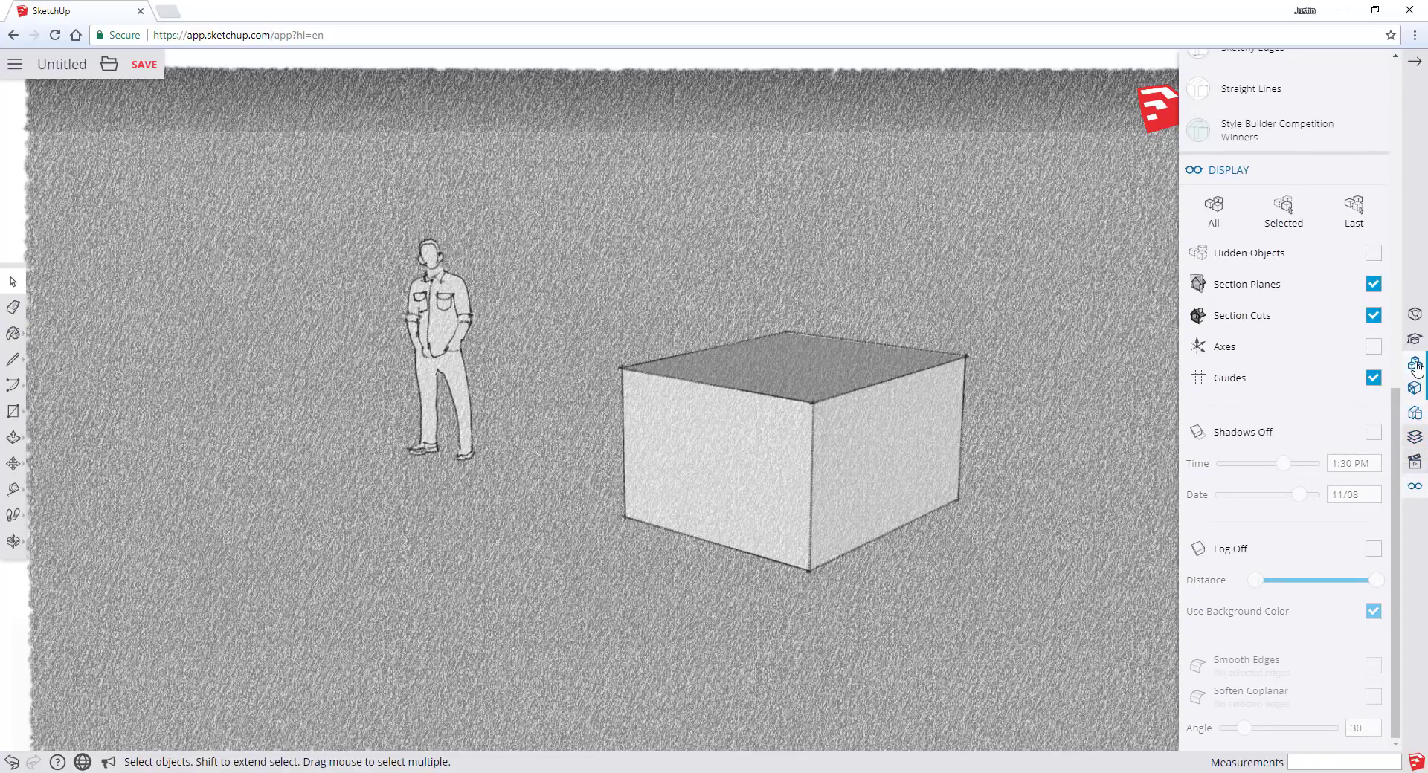
Step: Search 3D Warehouse components for 'ch' (chairs) and scroll through the results
left_click(1415, 389)
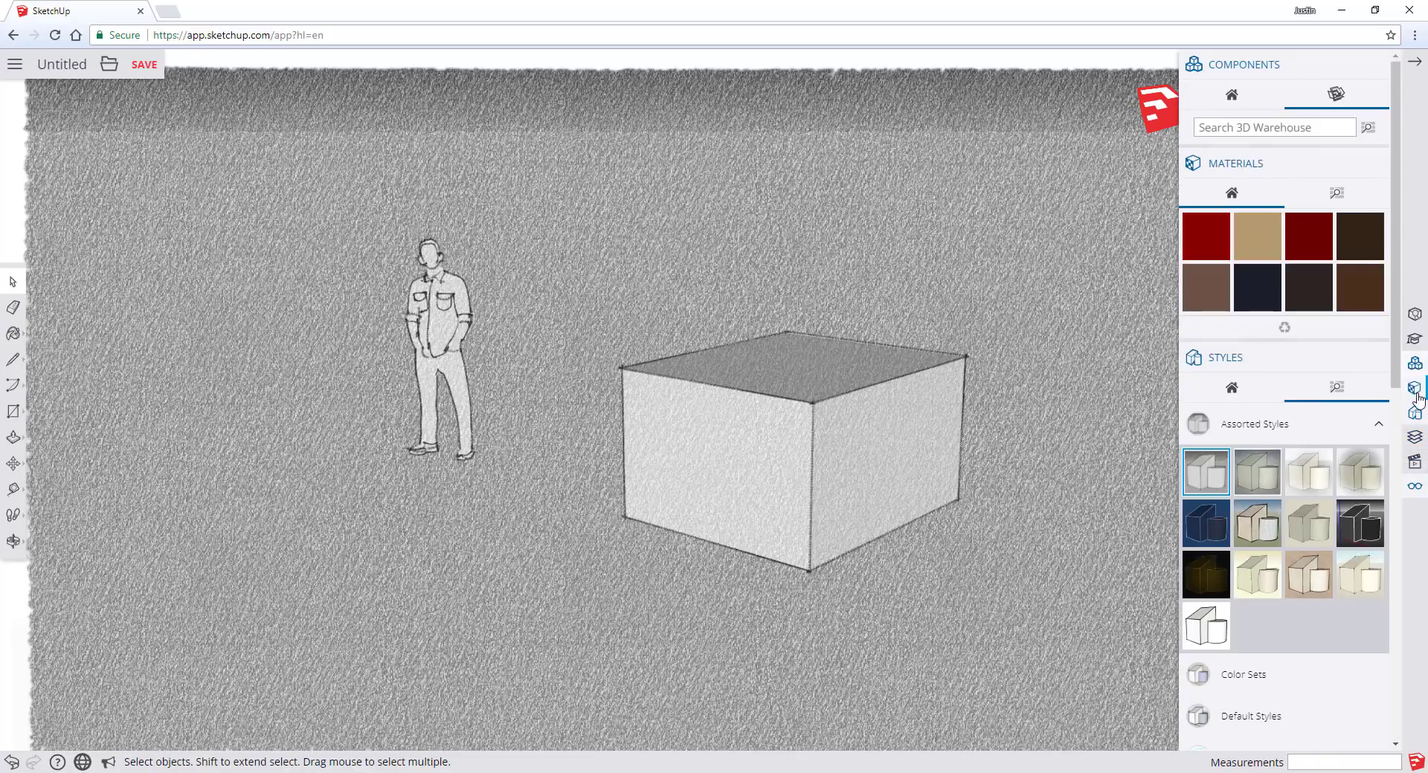
left_click(1265, 128)
type("chair")
key("Return")
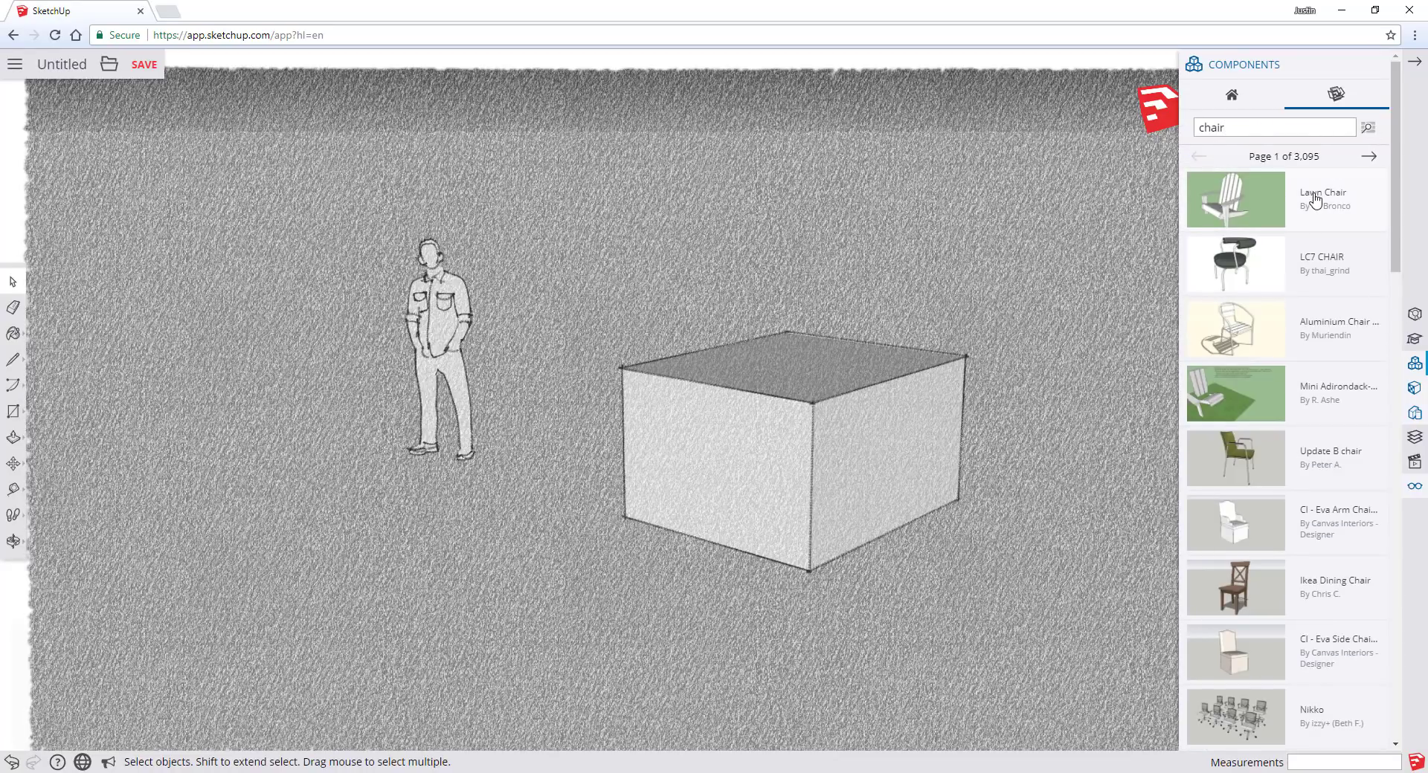
scroll(1321, 371, "down", 10)
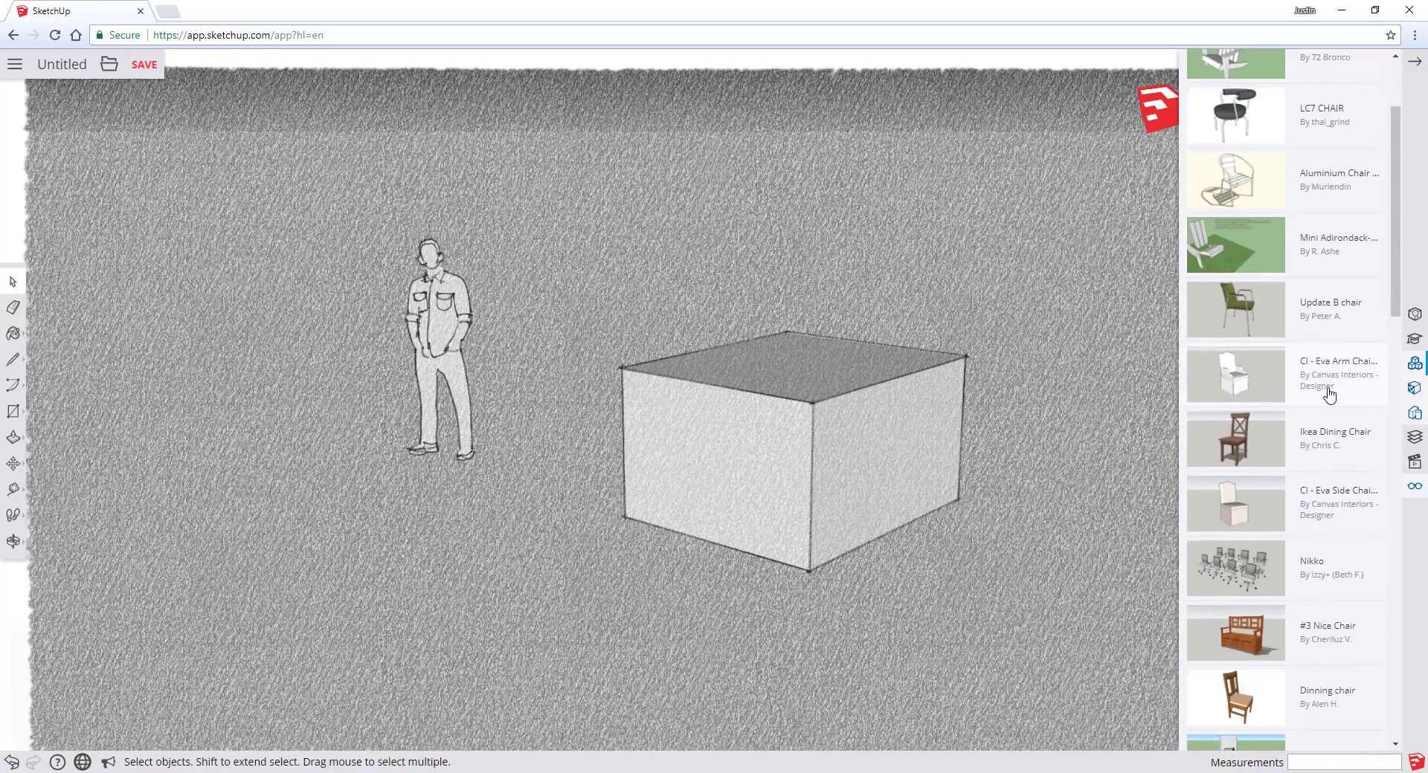
scroll(1321, 370, "up", 5)
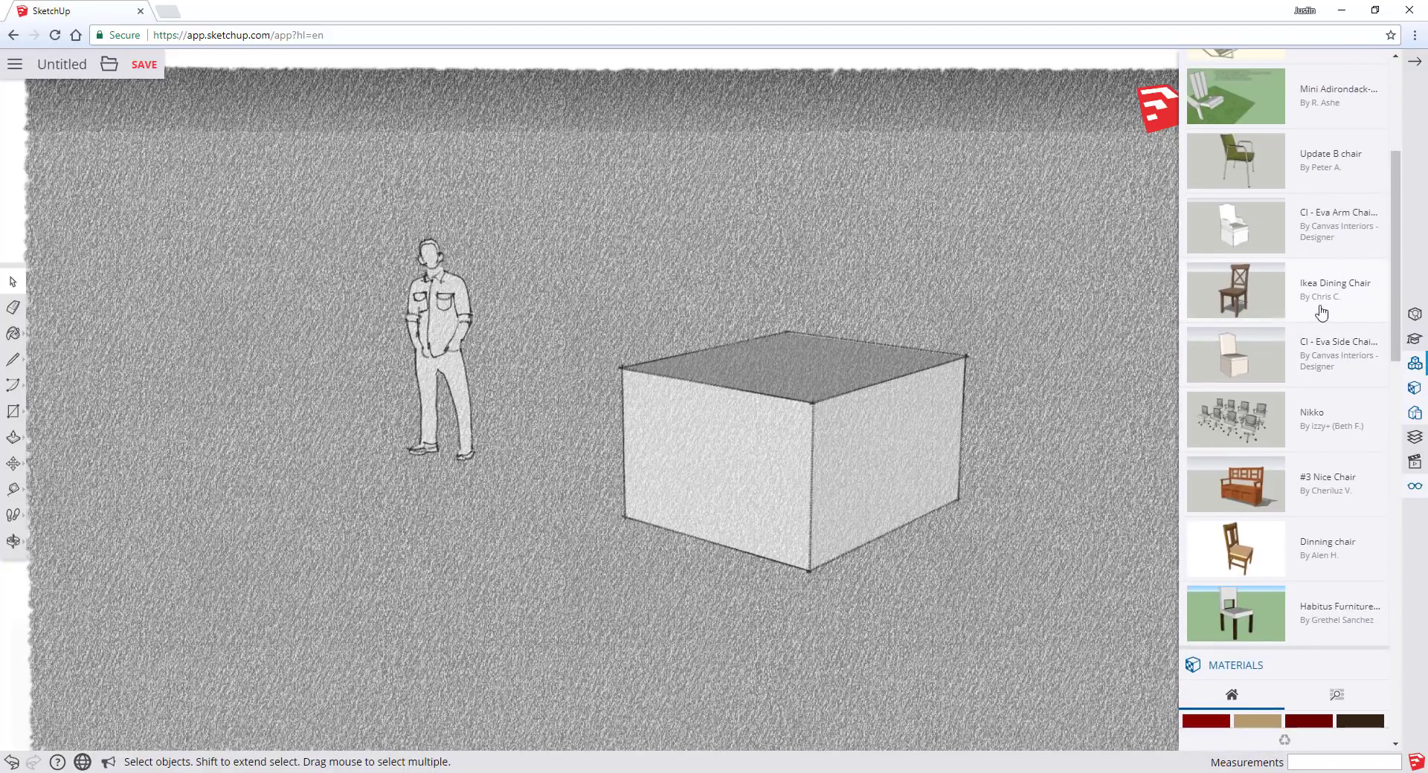
scroll(1235, 476, "down", 8)
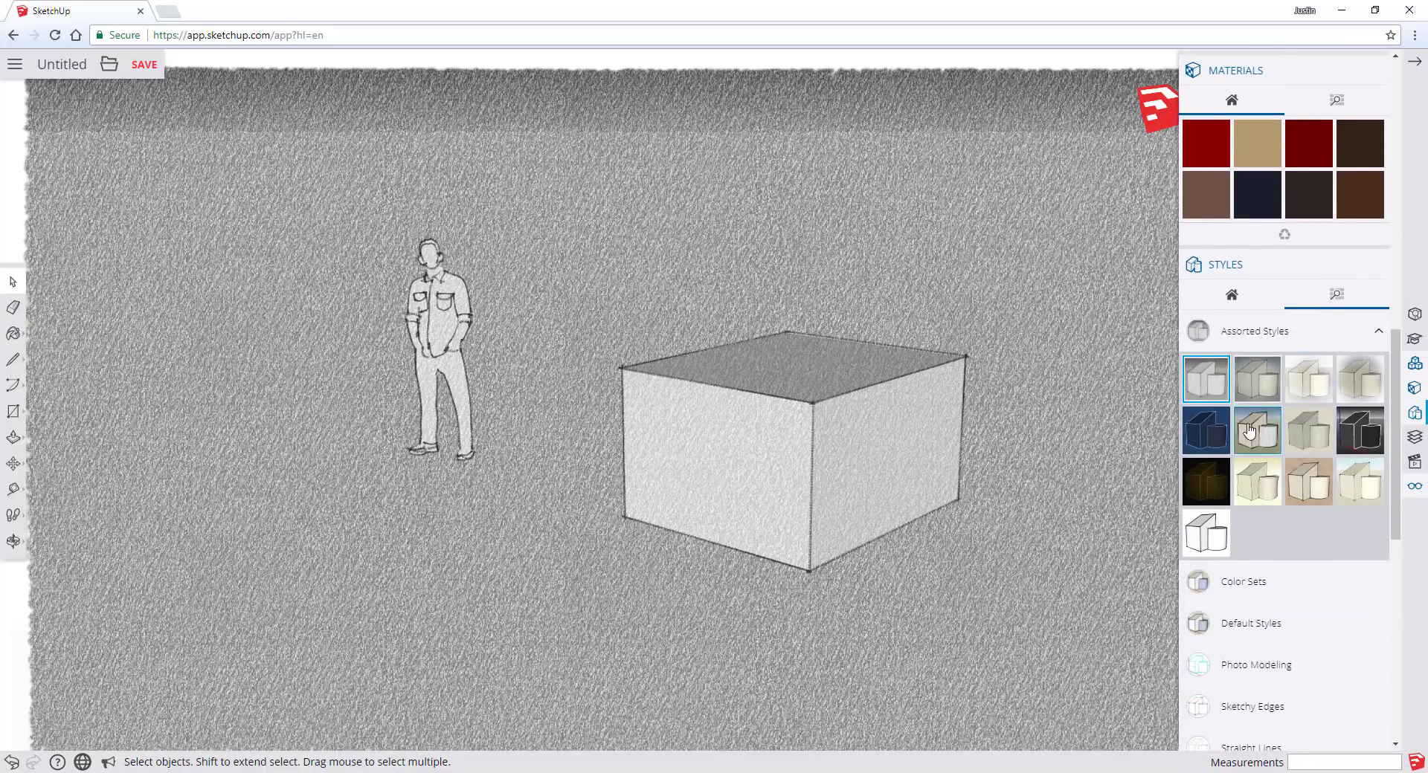
scroll(1249, 431, "up", 2)
scroll(1256, 473, "down", 2)
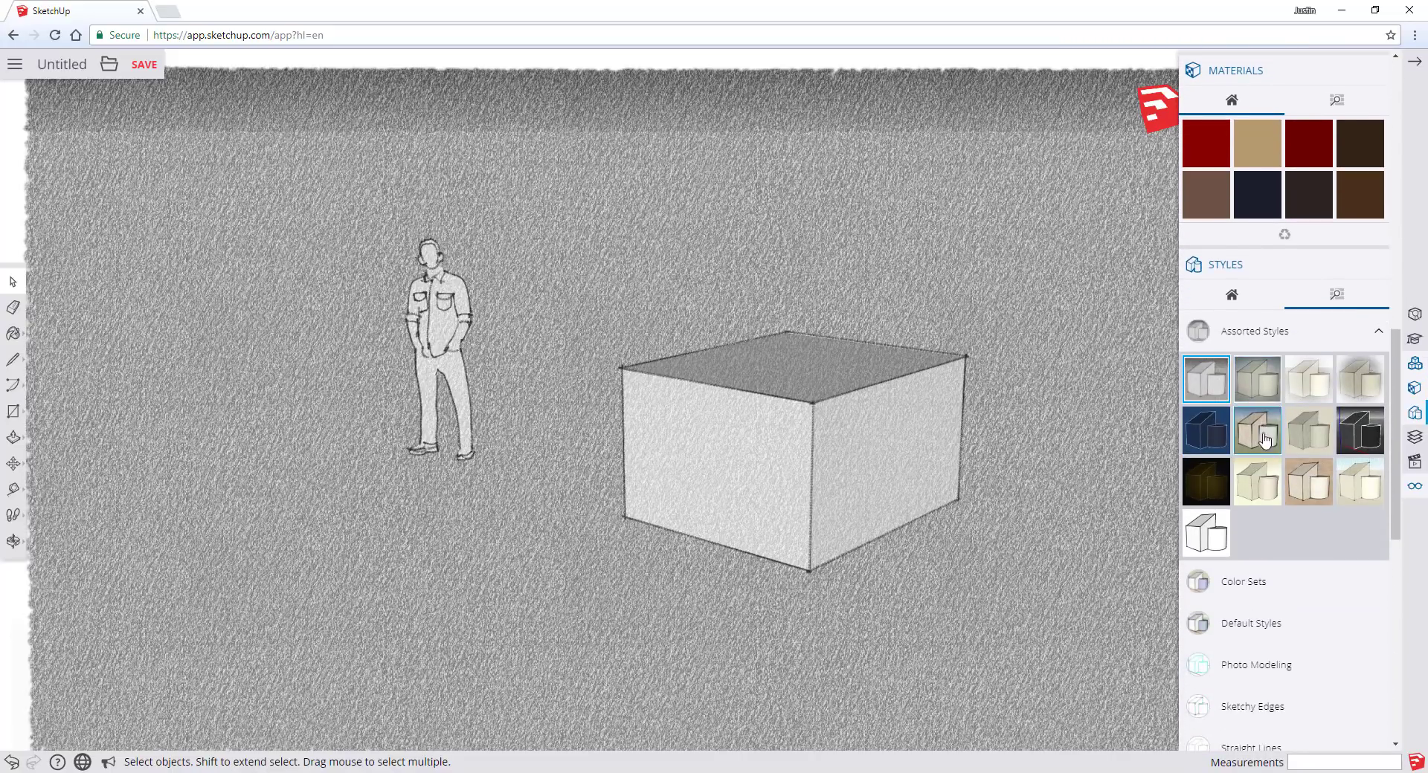
Step: Expand and collapse Color Sets, then expand the Default Styles collection
left_click(1246, 585)
left_click(1245, 586)
left_click(1247, 625)
scroll(1234, 580, "down", 2)
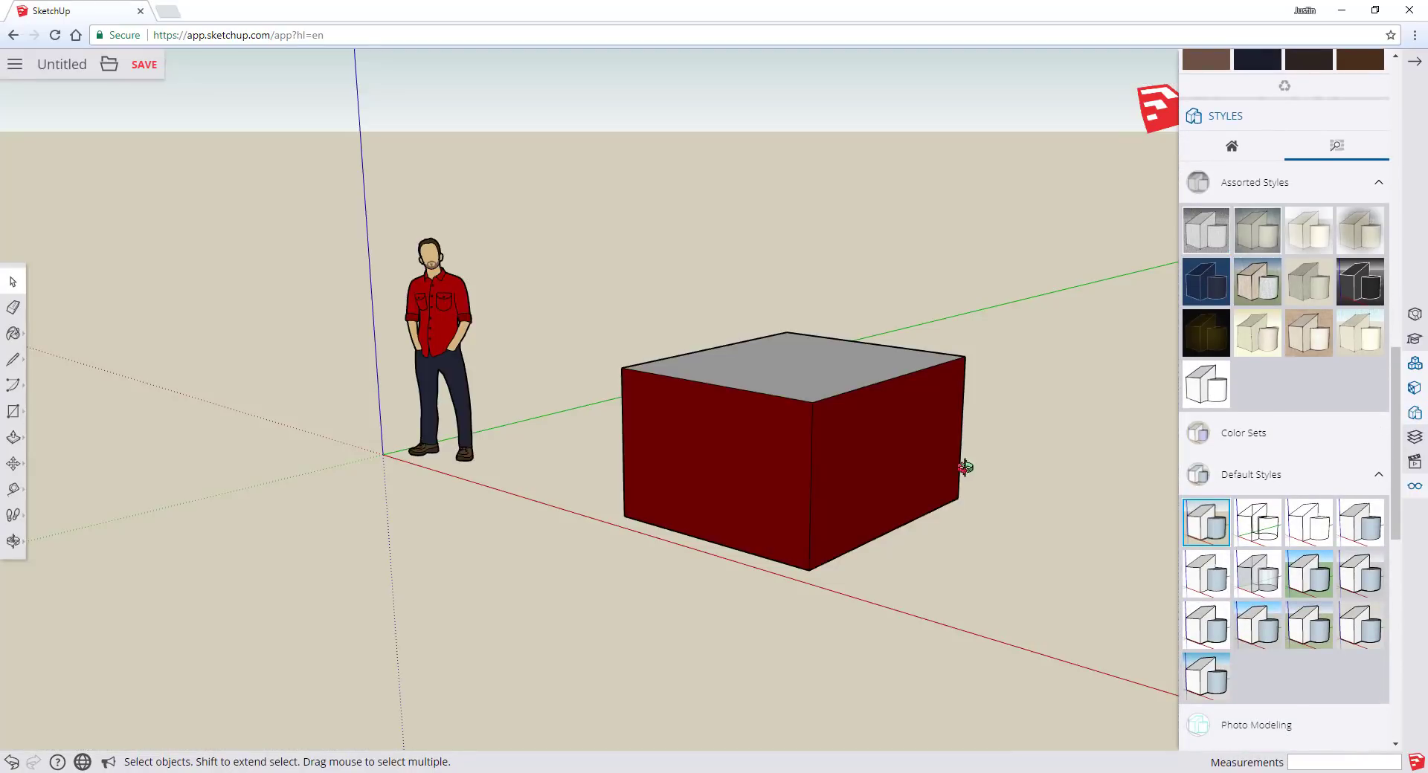
Step: Apply the default coloured style, dismiss the sign-in Login Error, and orbit the view
middle_click_drag(963, 468, 948, 409)
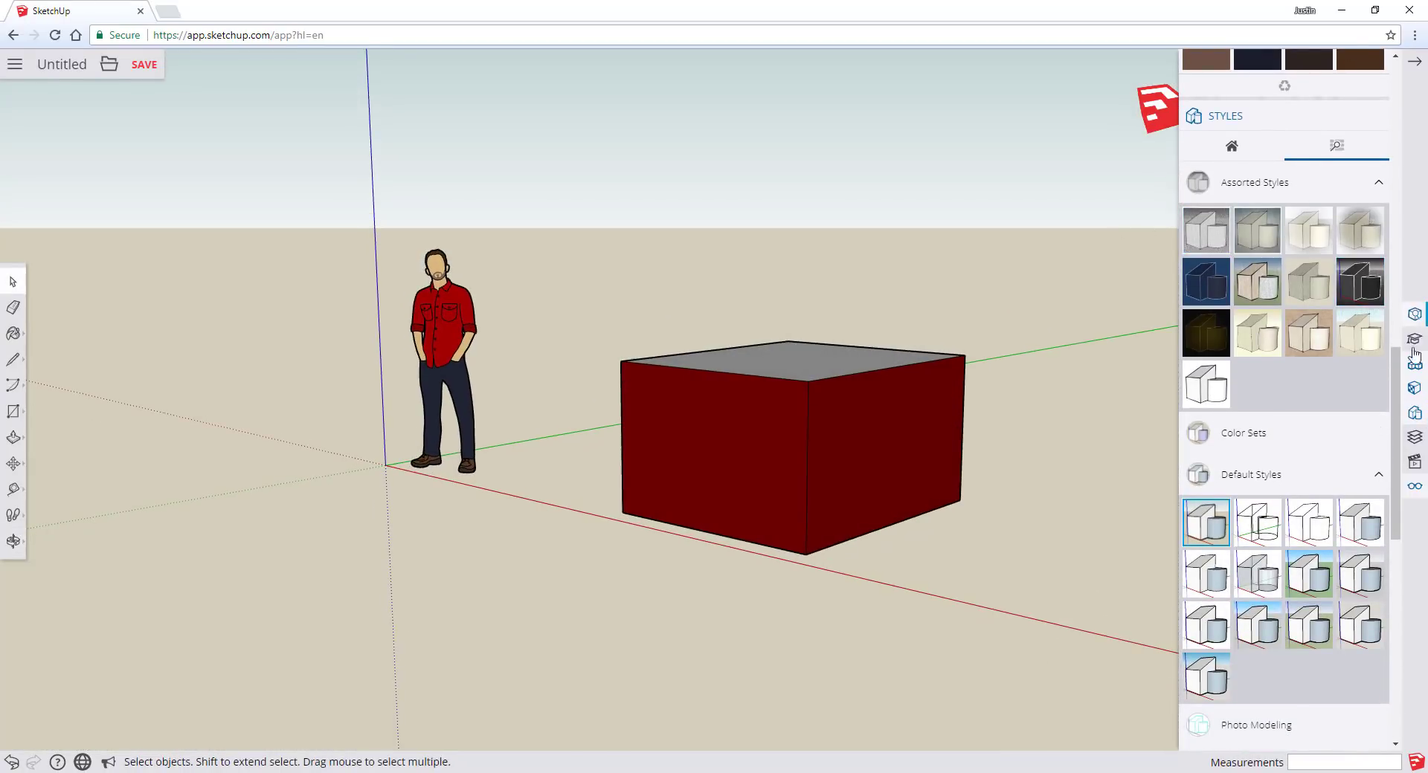
left_click(20, 67)
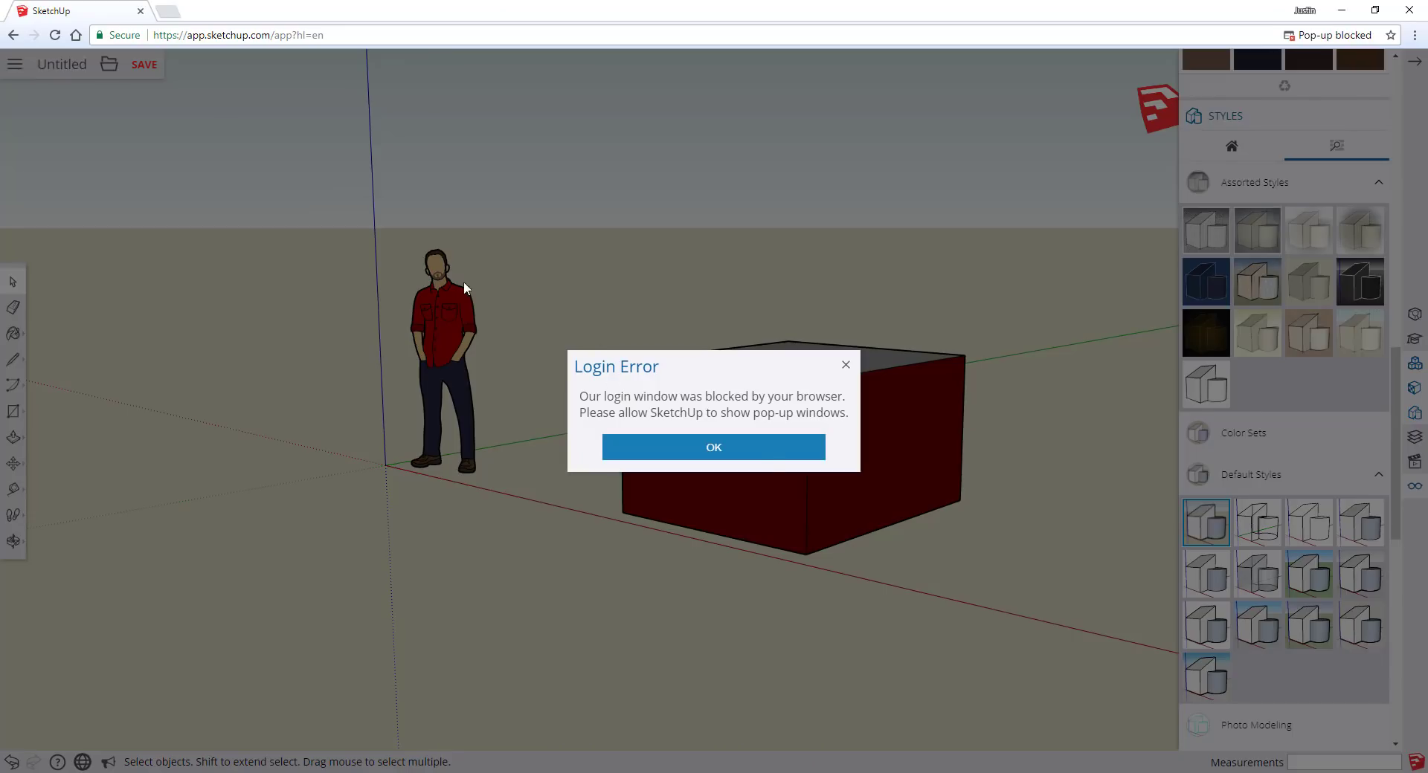
left_click(847, 368)
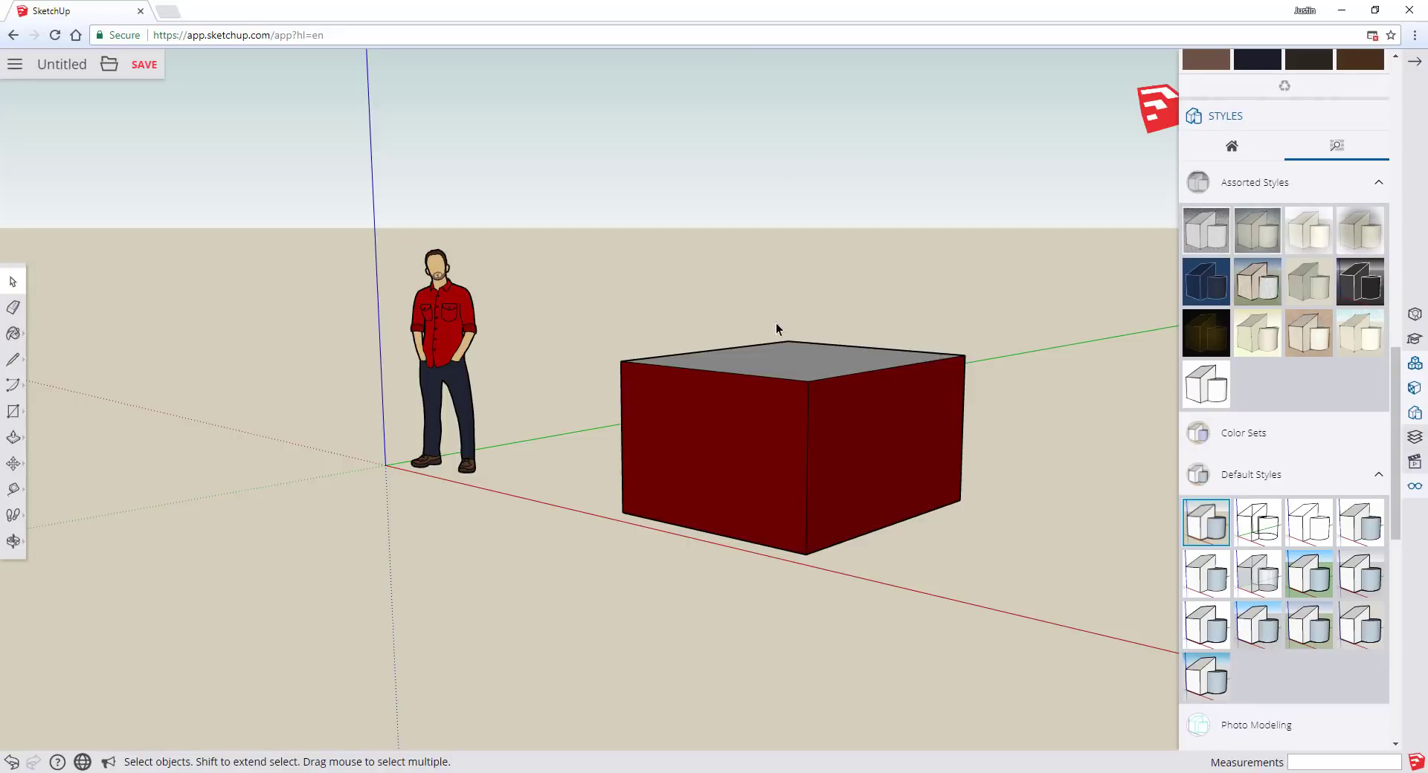
middle_click_drag(738, 309, 711, 238)
Step: Draw a window rectangle on the red box's right face
scroll(1238, 369, "down", 8)
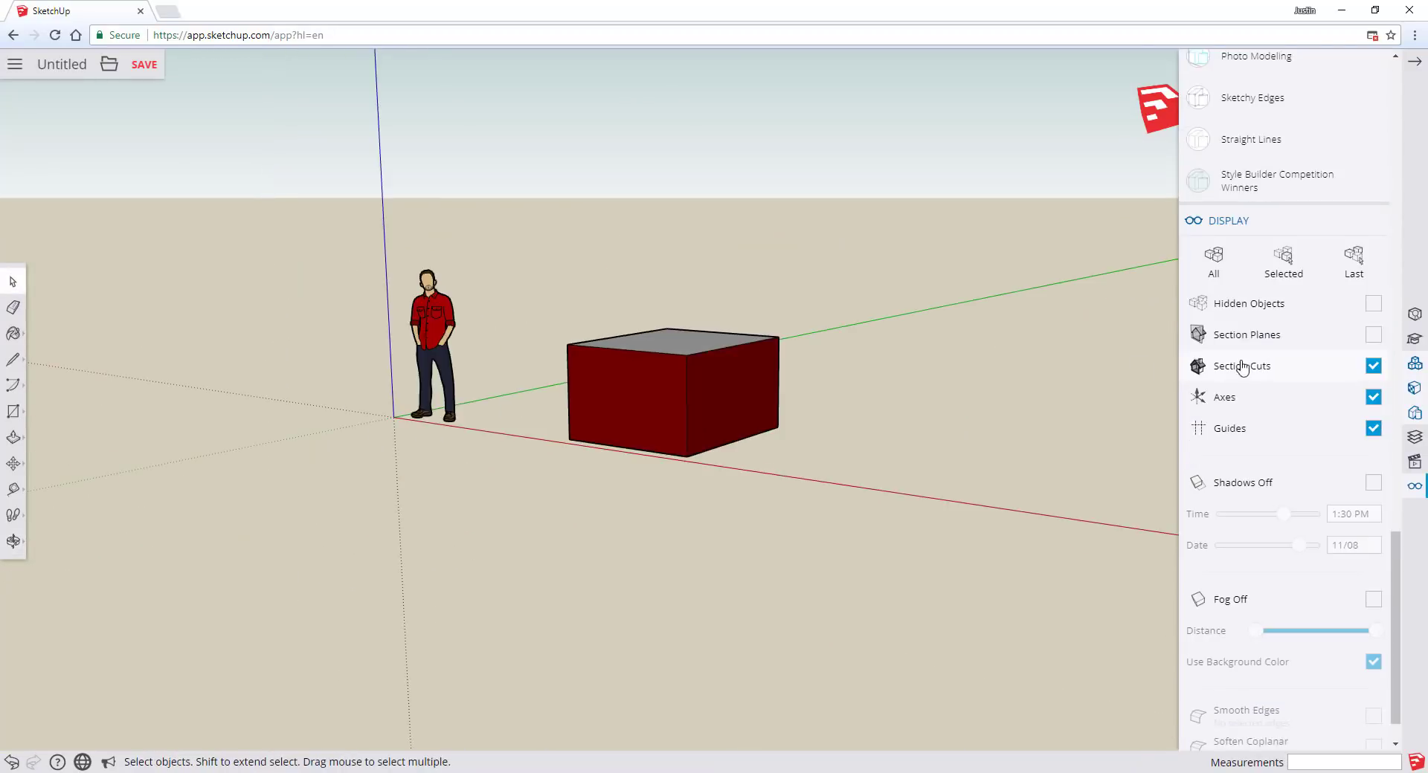
middle_click_drag(867, 359, 806, 359)
scroll(791, 385, "up", 4)
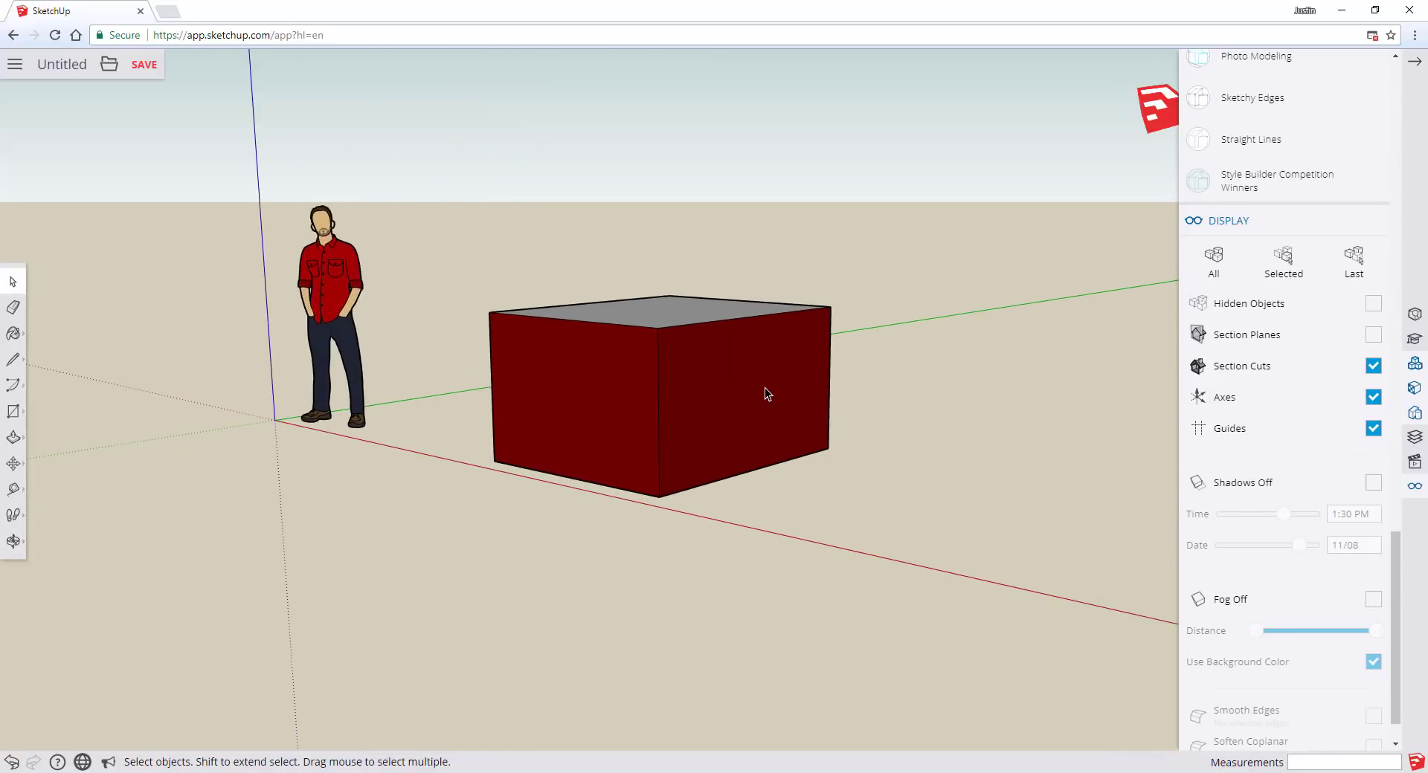
key("r")
left_click(721, 375)
left_click(794, 422)
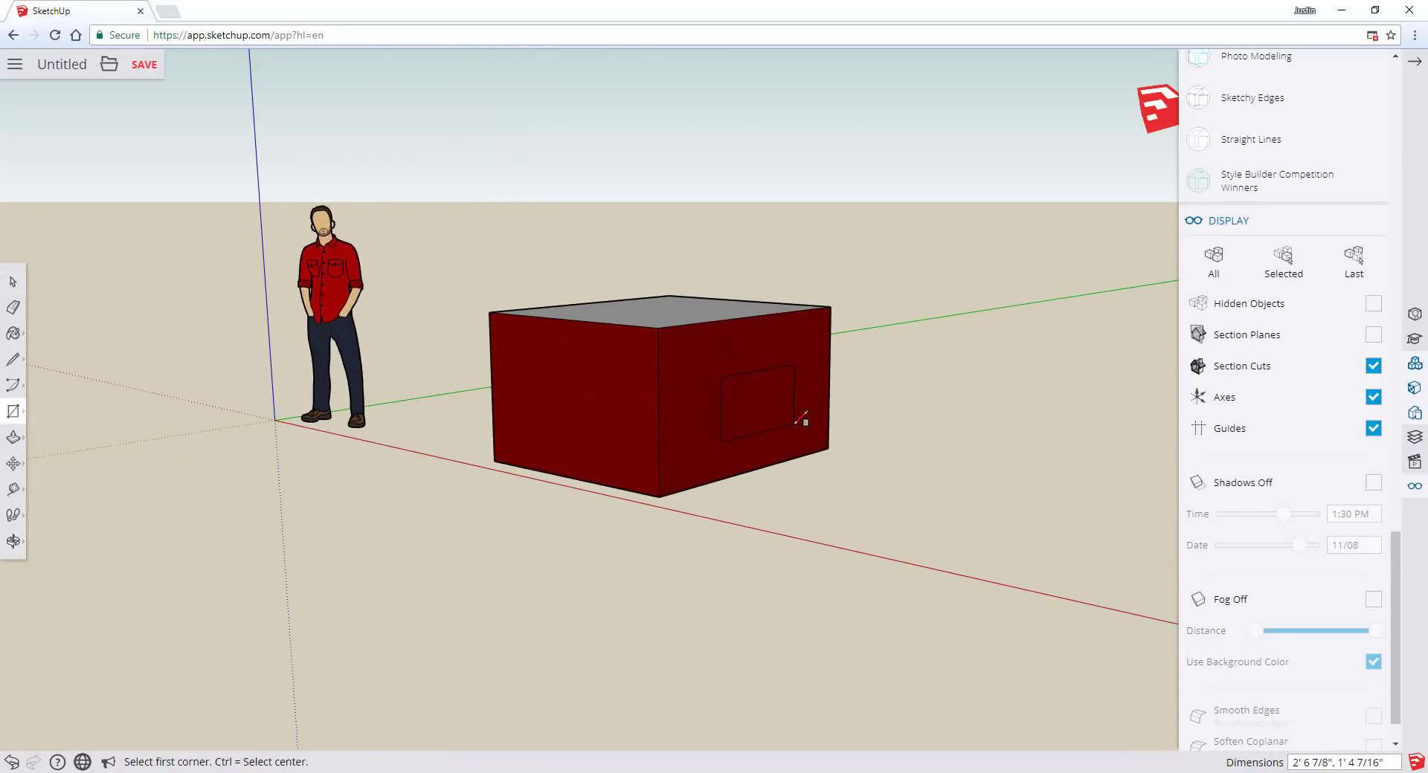
Step: Offset the window rectangle inward to form an inset frame
key("f")
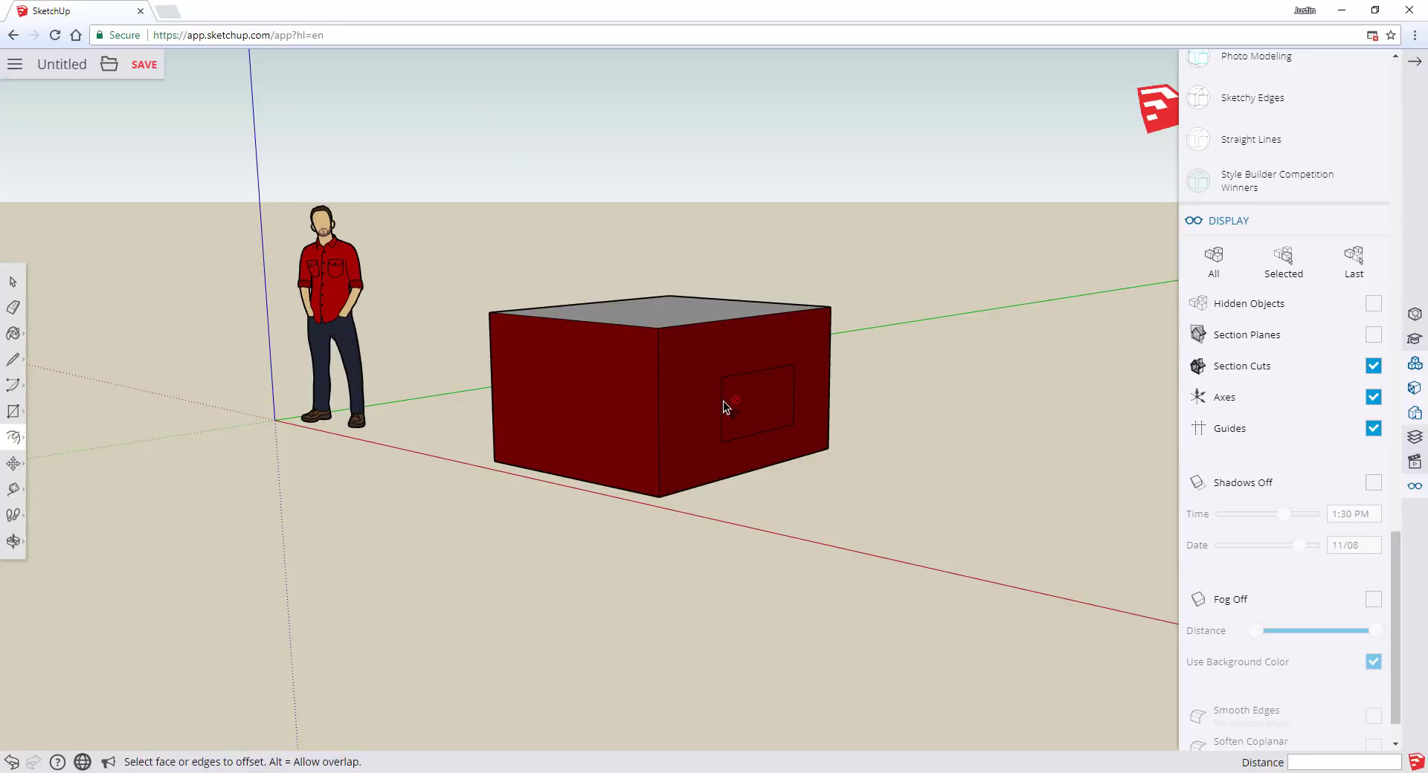
left_click(726, 404)
left_click(732, 404)
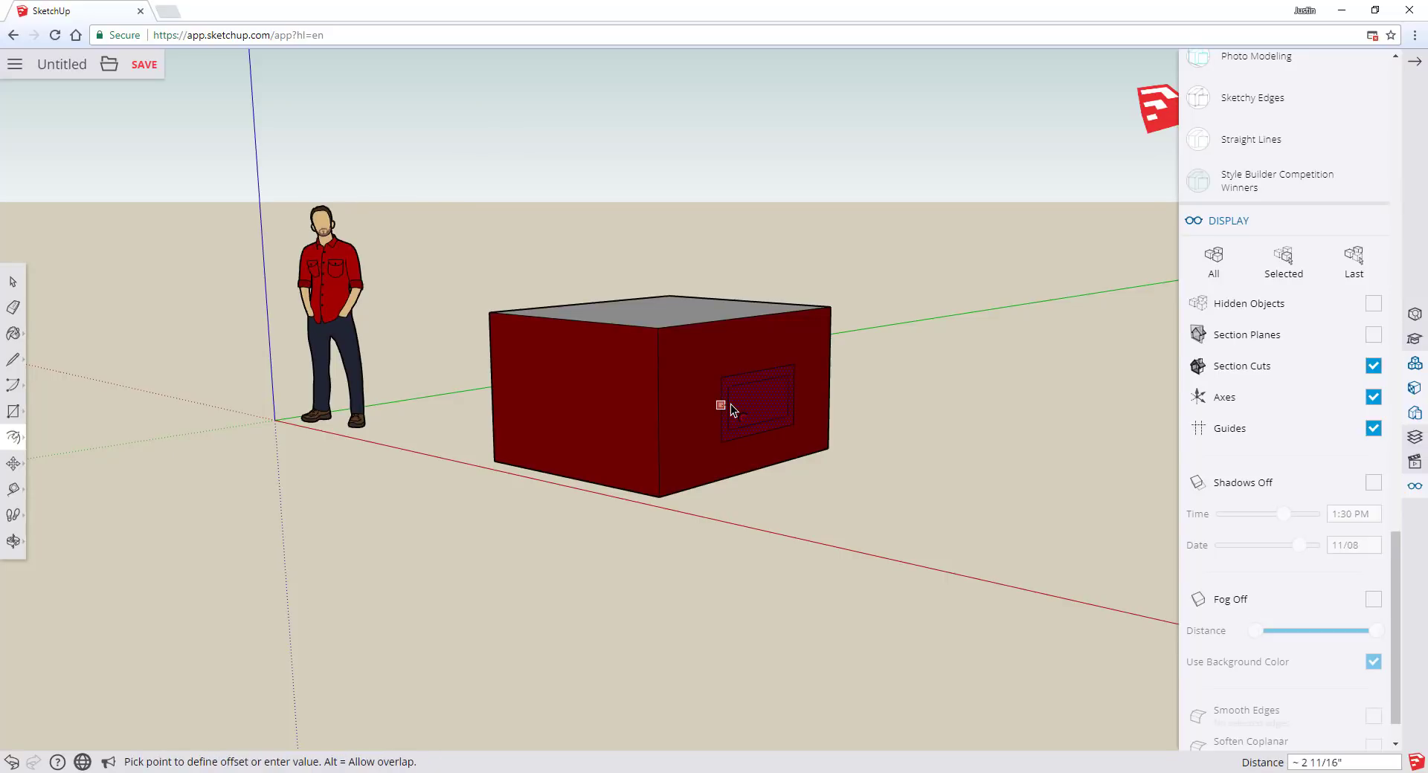
scroll(730, 404, "up", 3)
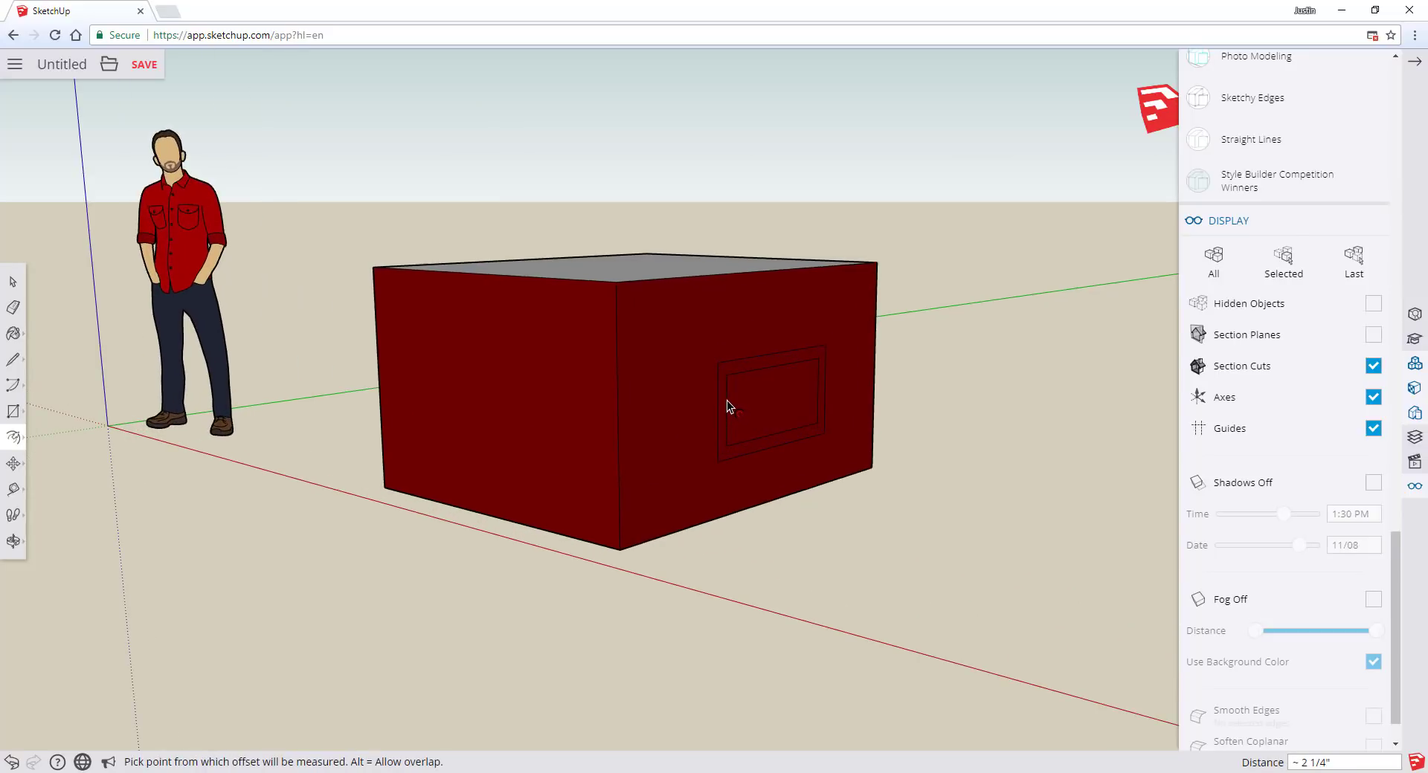
left_click(725, 400)
key("space")
Step: Inspect context options for the window face and inner edges, then select the inner pane
right_click(725, 398)
left_click(726, 393)
right_click(727, 392)
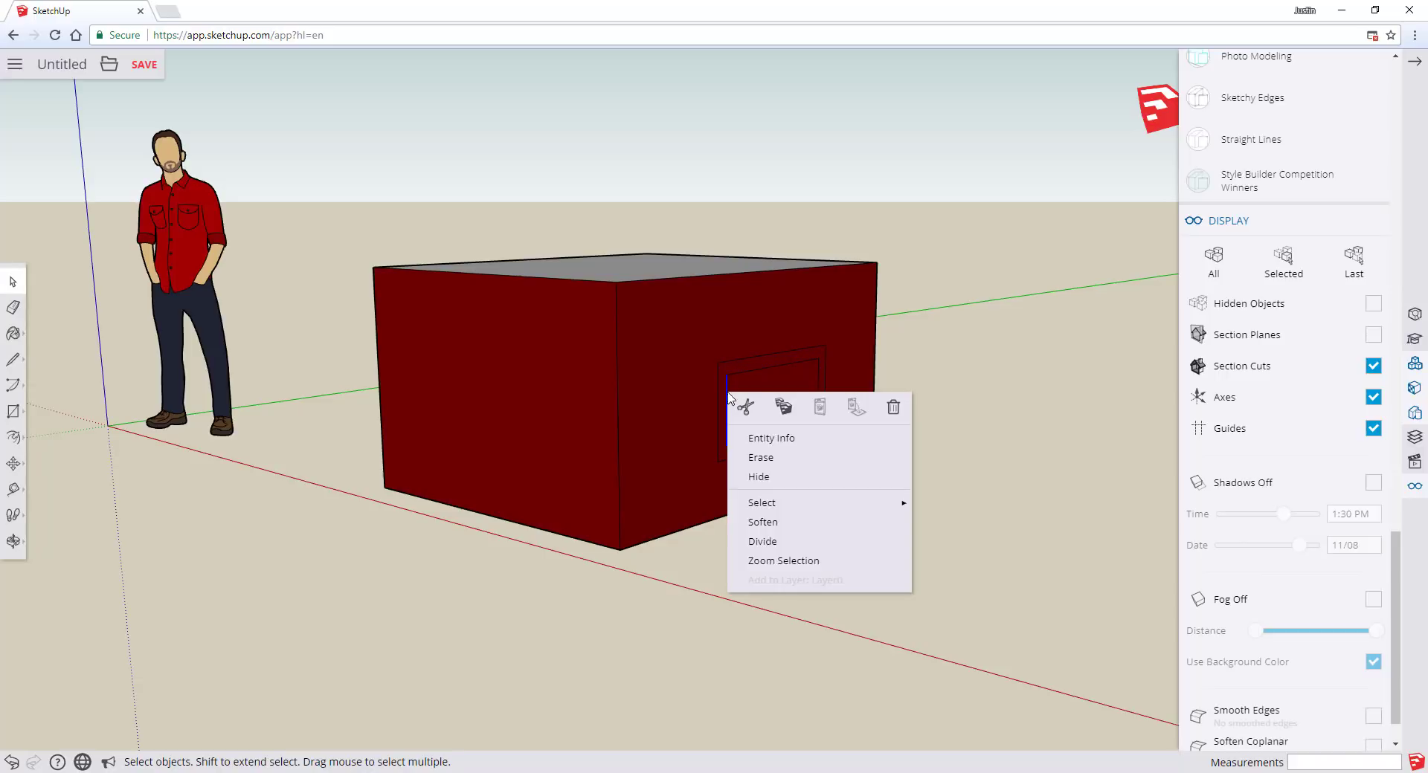
left_click(764, 368)
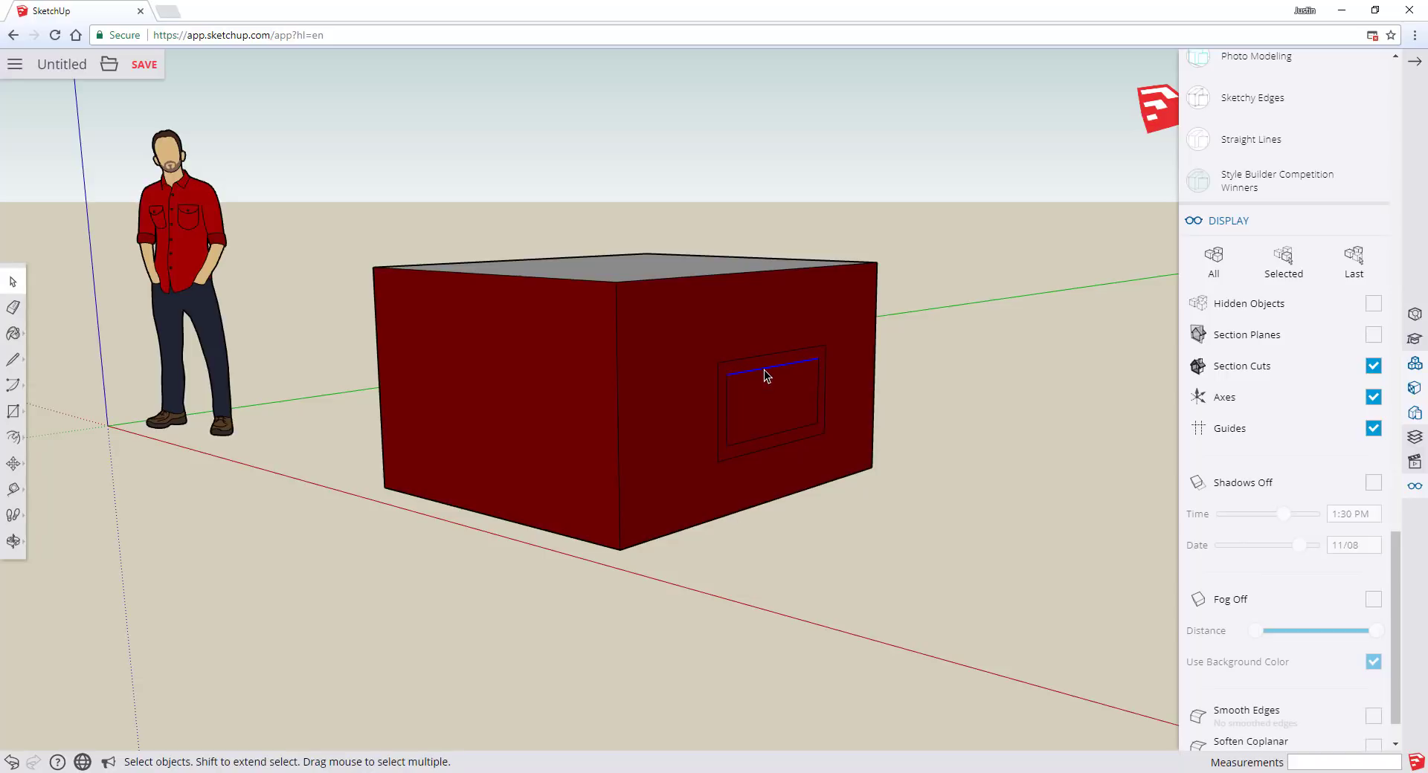
right_click(764, 368)
left_click(795, 376)
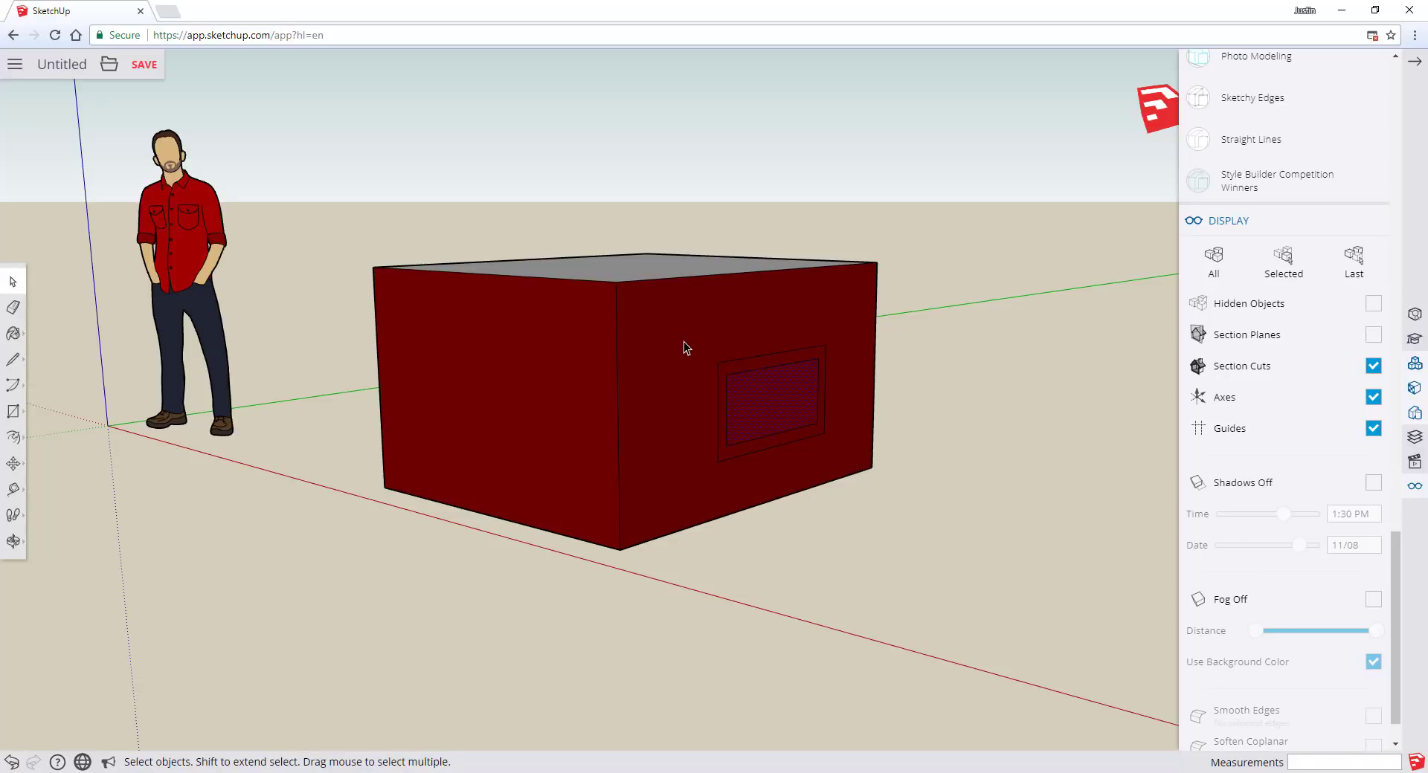
Step: Move-copy the window to the right as an array of 3 copies (3x)
key("m")
left_click(717, 461)
key("ctrl")
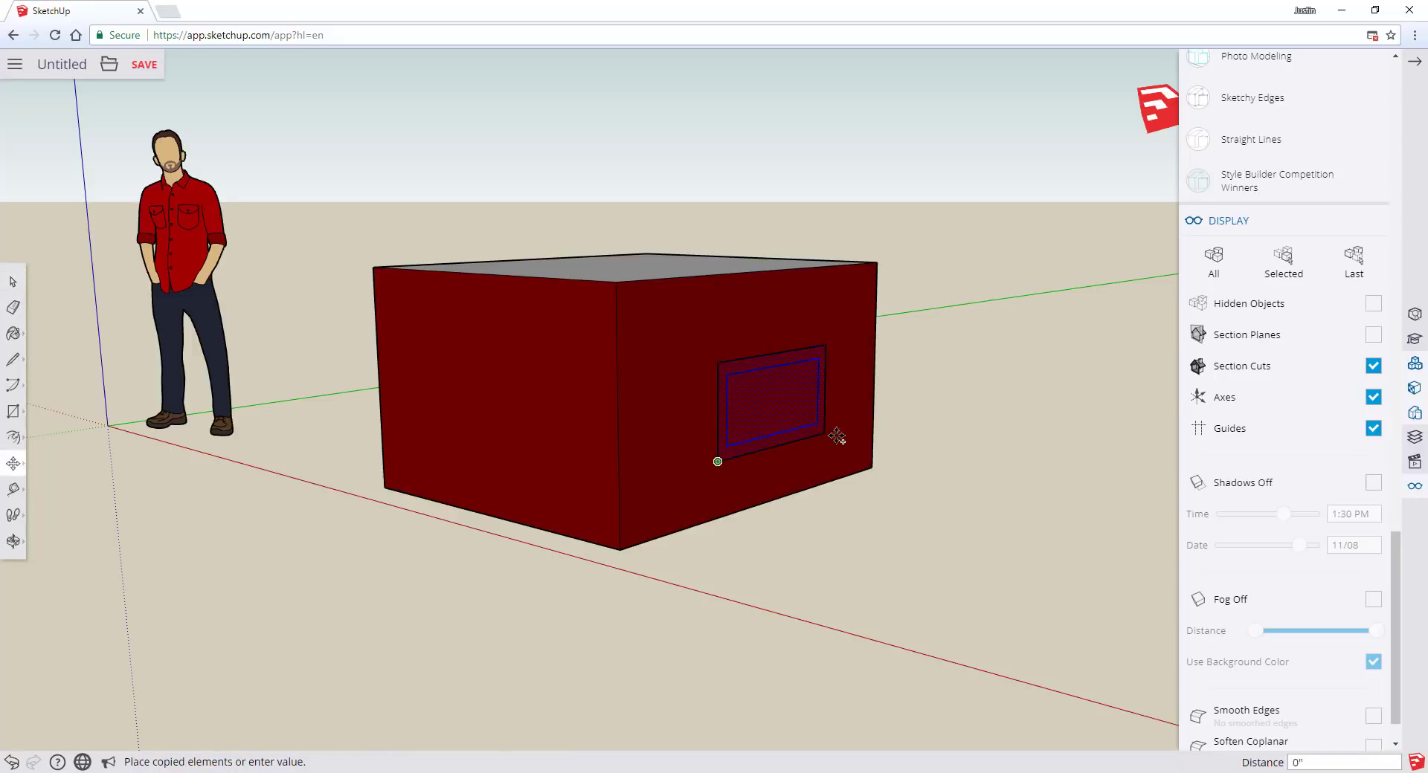
left_click(929, 407)
type("3x")
key("Return")
key("space")
Step: Select and delete the three window copies, leaving the single framed window
scroll(672, 290, "down", 2)
scroll(1071, 255, "up", 3)
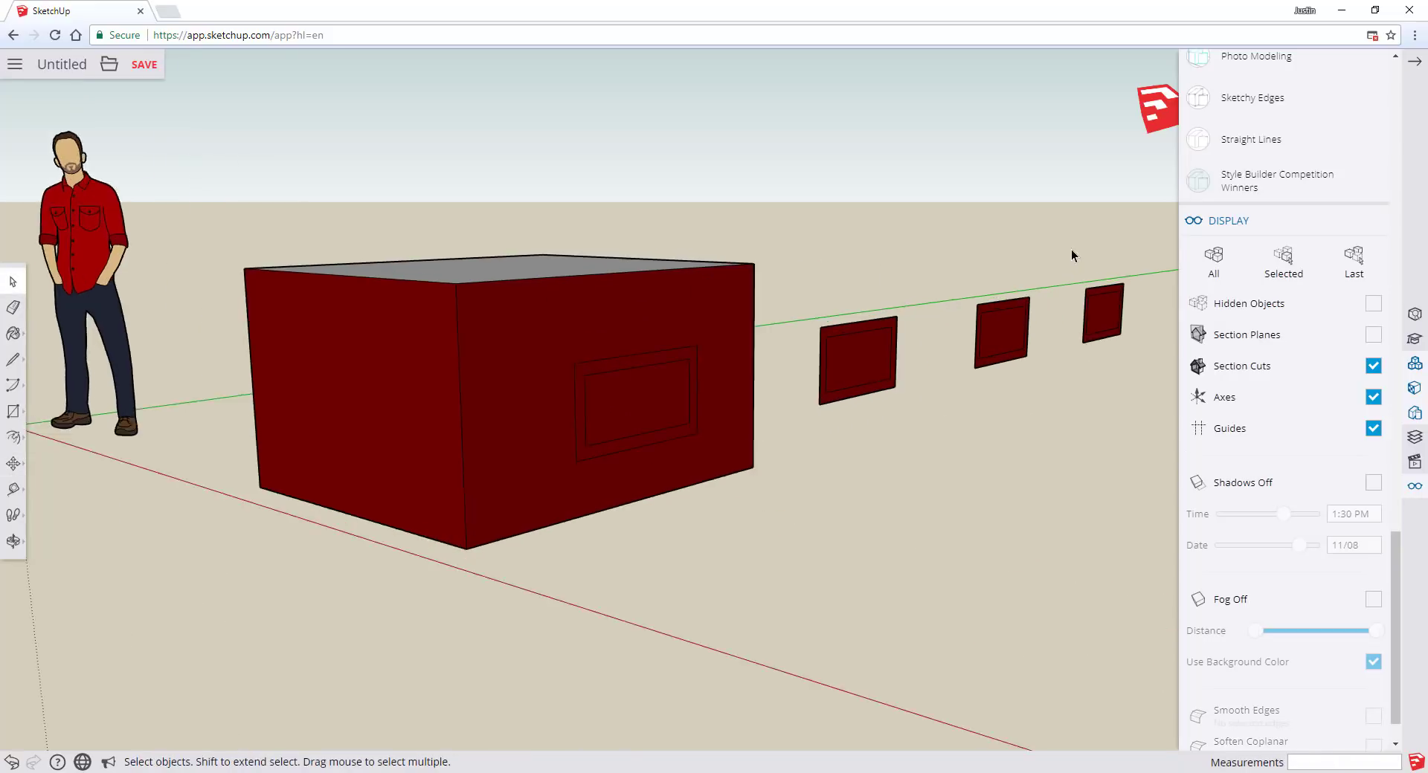
scroll(1071, 256, "up", 1)
scroll(705, 301, "down", 2)
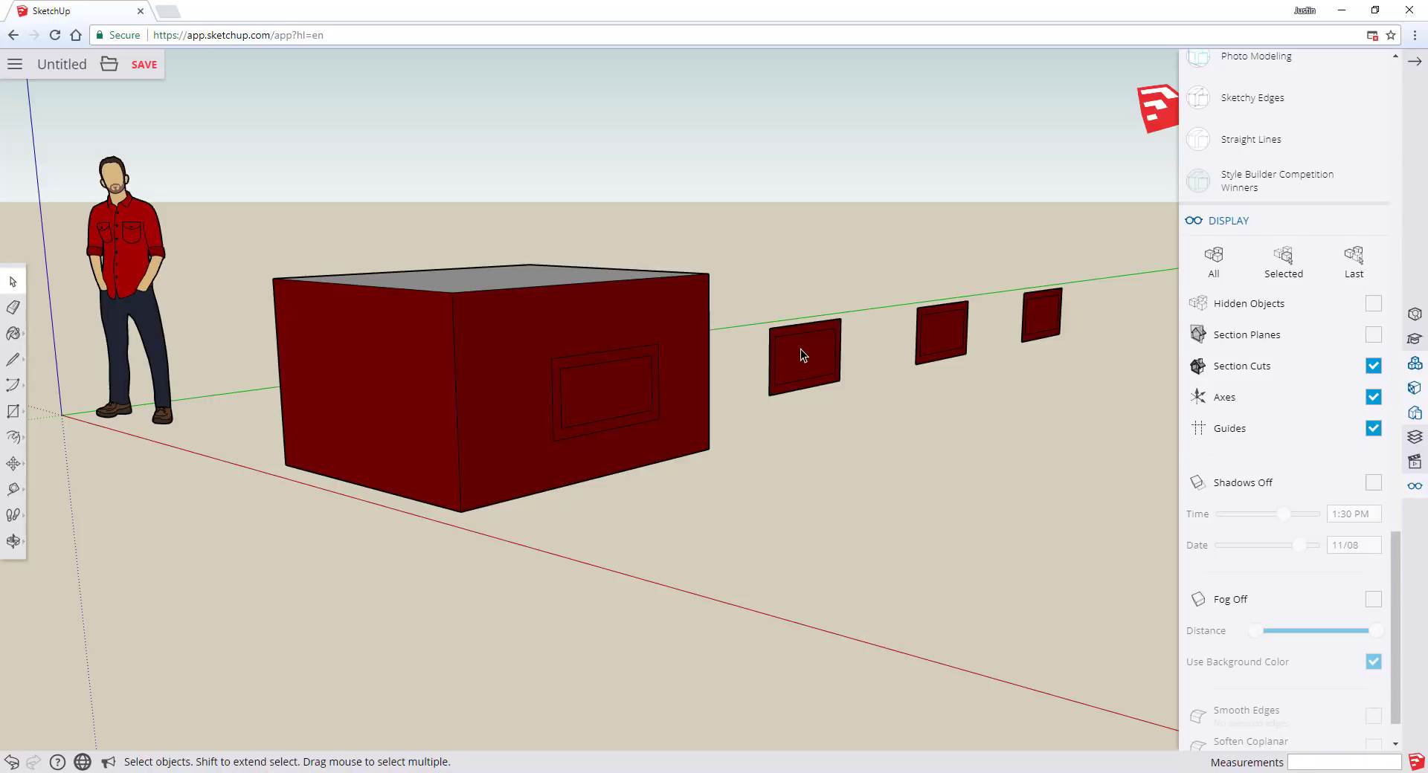
scroll(843, 320, "down", 2)
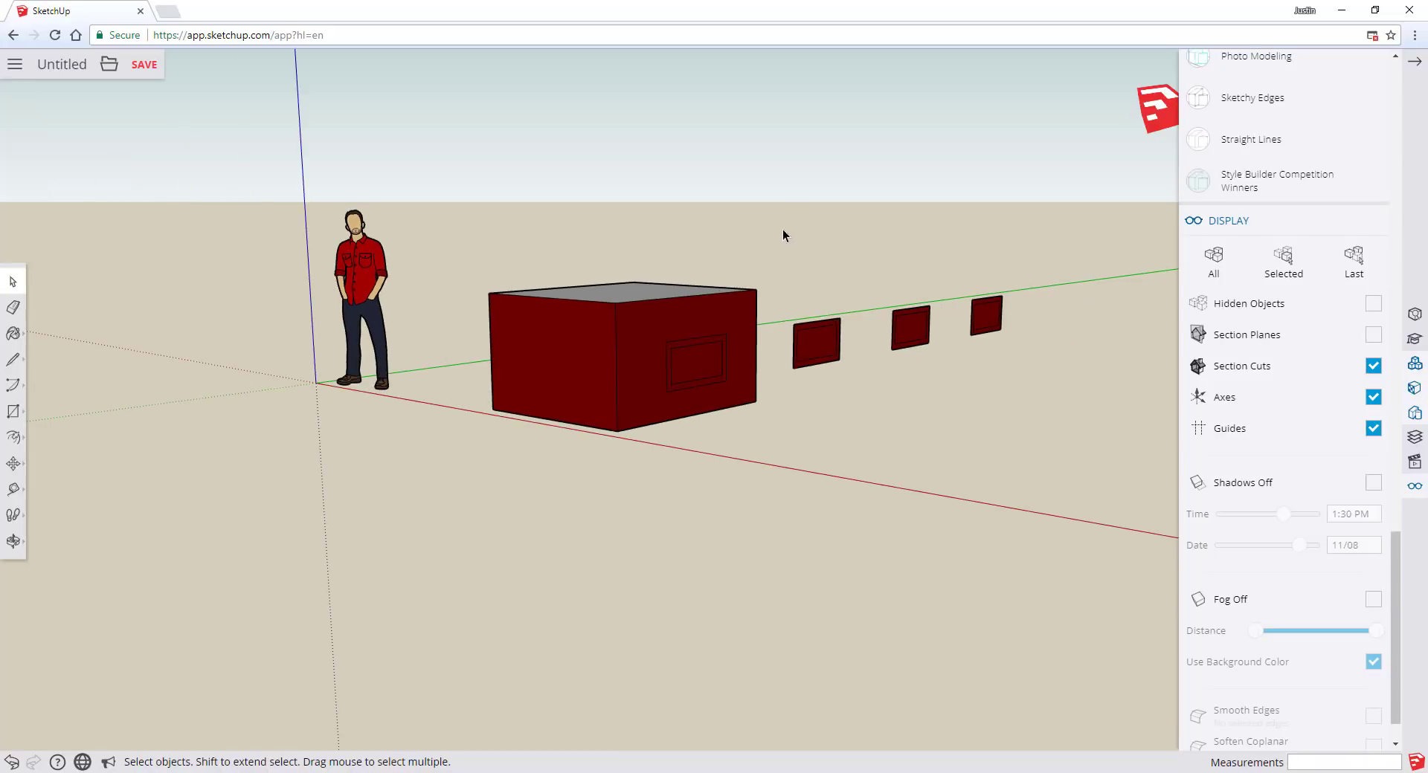
left_click_drag(783, 222, 1047, 403)
key("Delete")
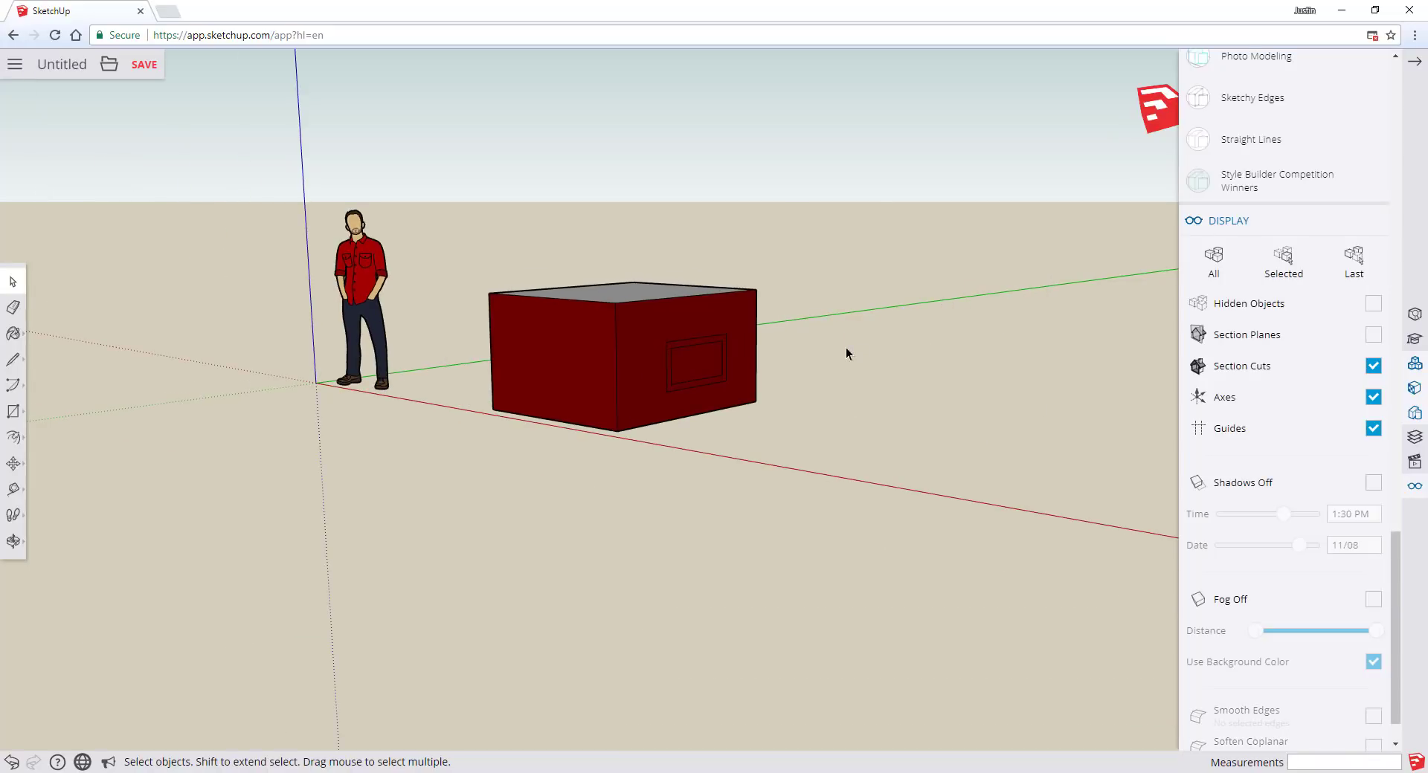
middle_click_drag(845, 342, 855, 353)
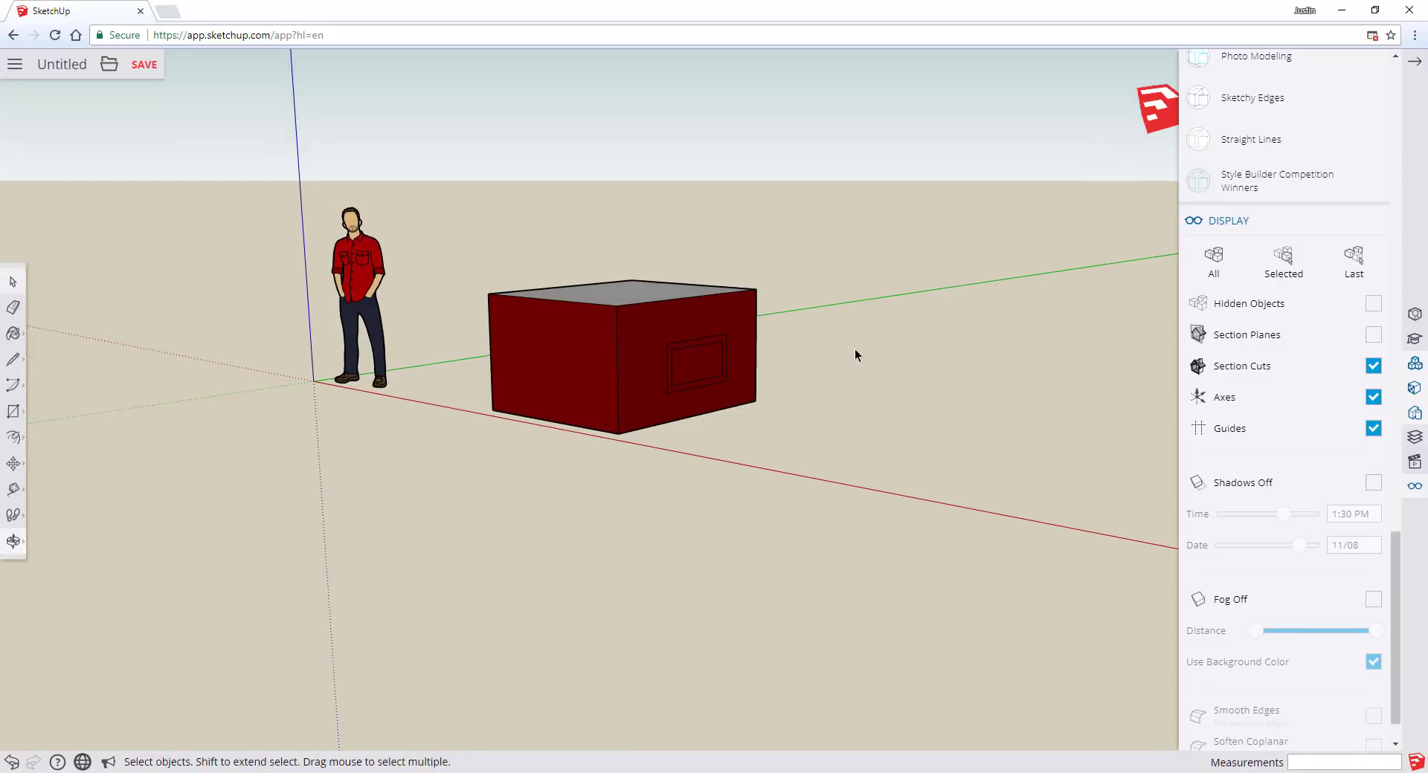
scroll(843, 363, "down", 1)
scroll(1276, 438, "down", 1)
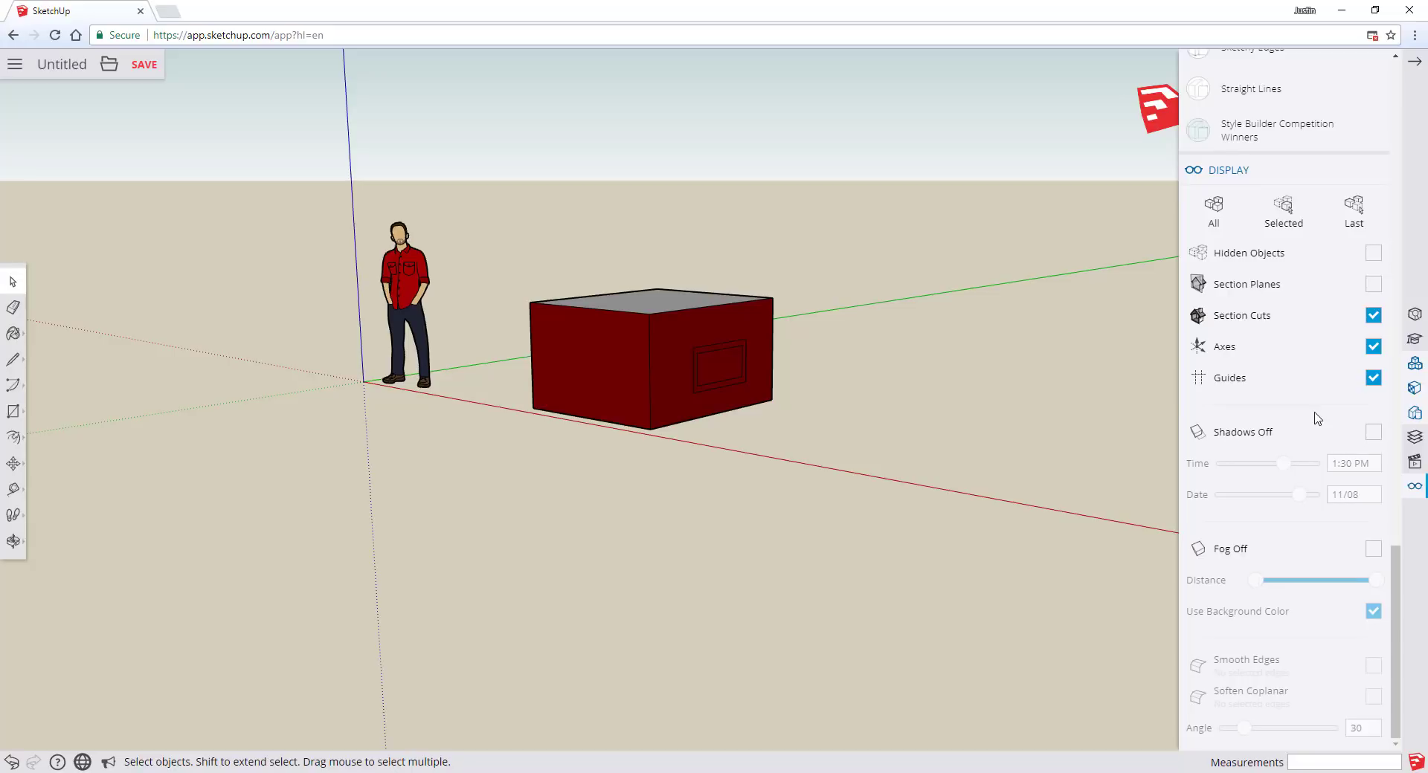
scroll(736, 354, "up", 2)
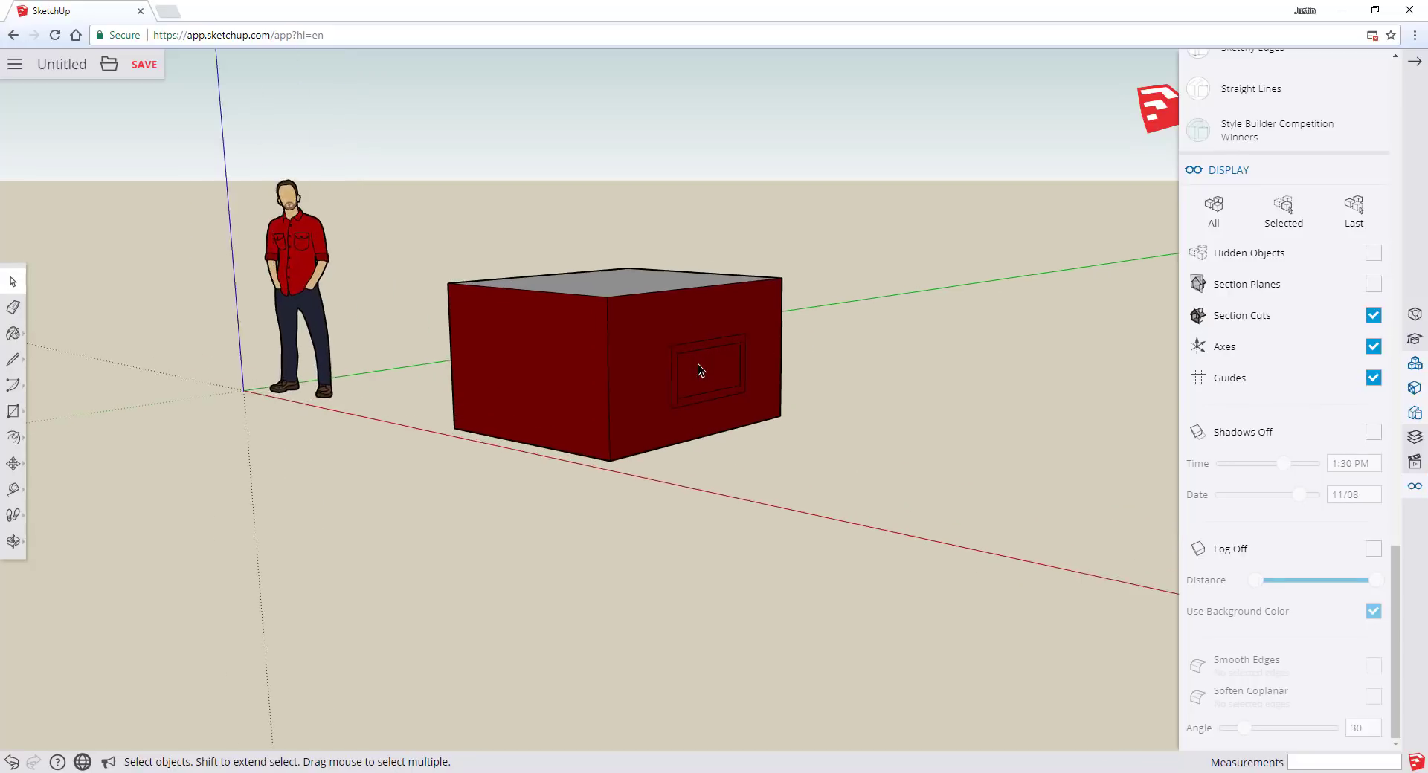
Step: Paint the inner window pane with the blue glass from Glass and Mirrors
scroll(1227, 342, "up", 1)
left_click(1414, 387)
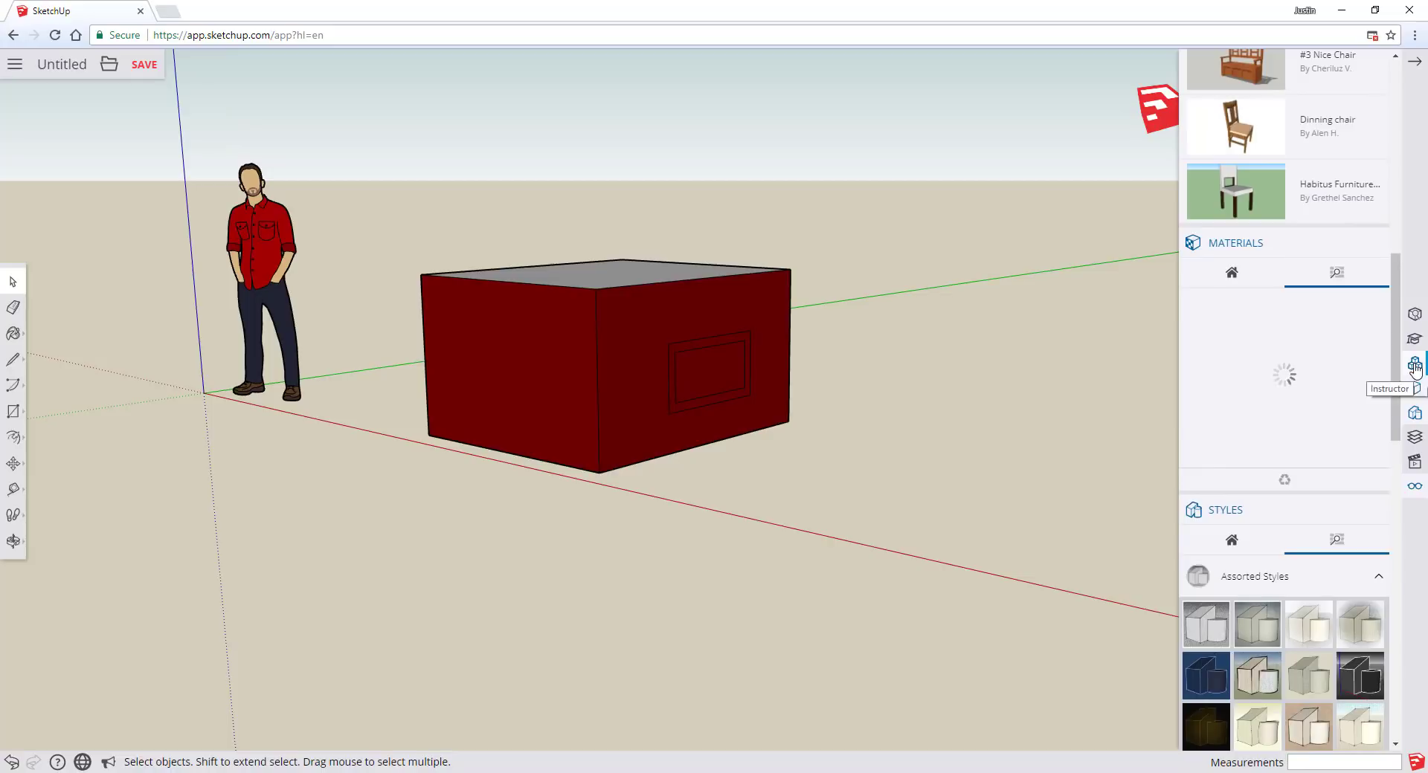
left_click(1255, 408)
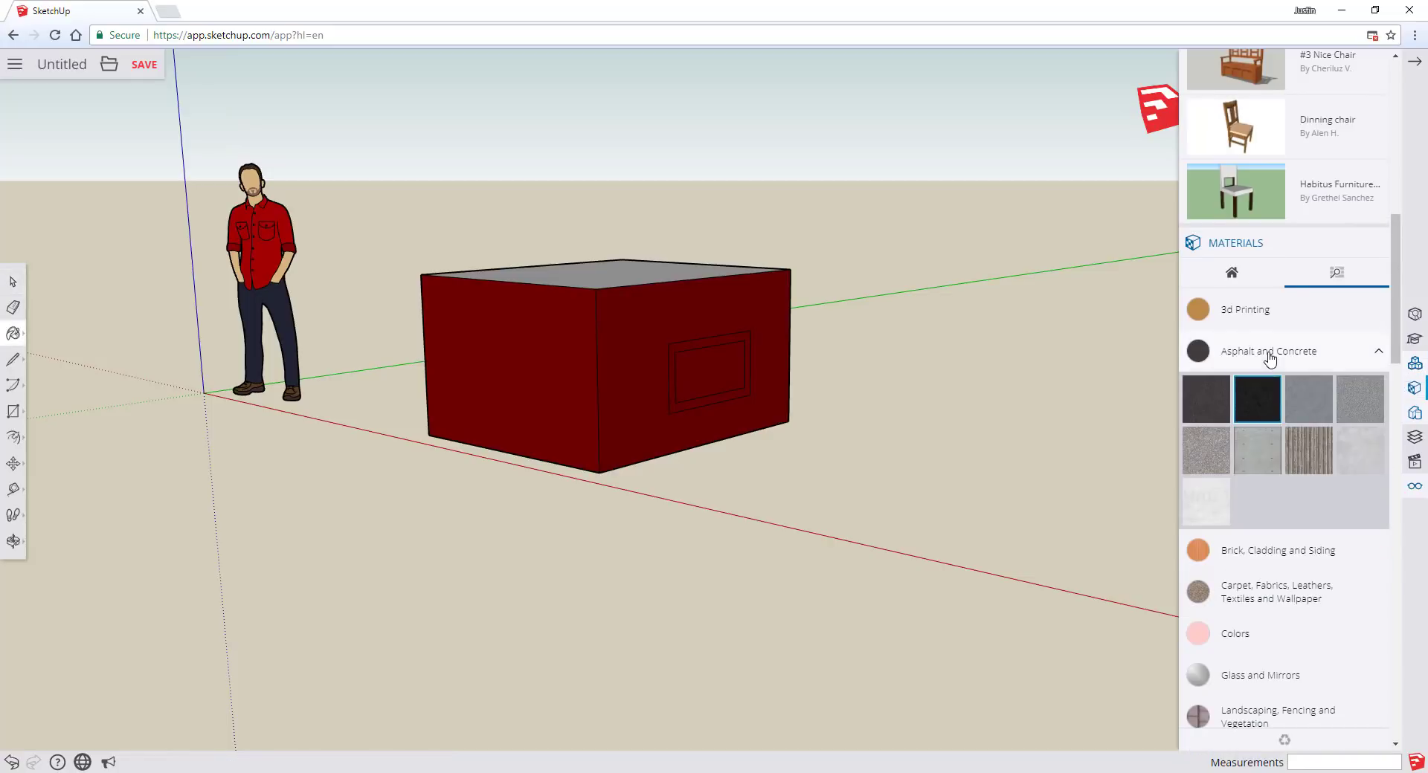
scroll(1273, 446, "down", 3)
left_click(1256, 453)
scroll(1279, 439, "down", 2)
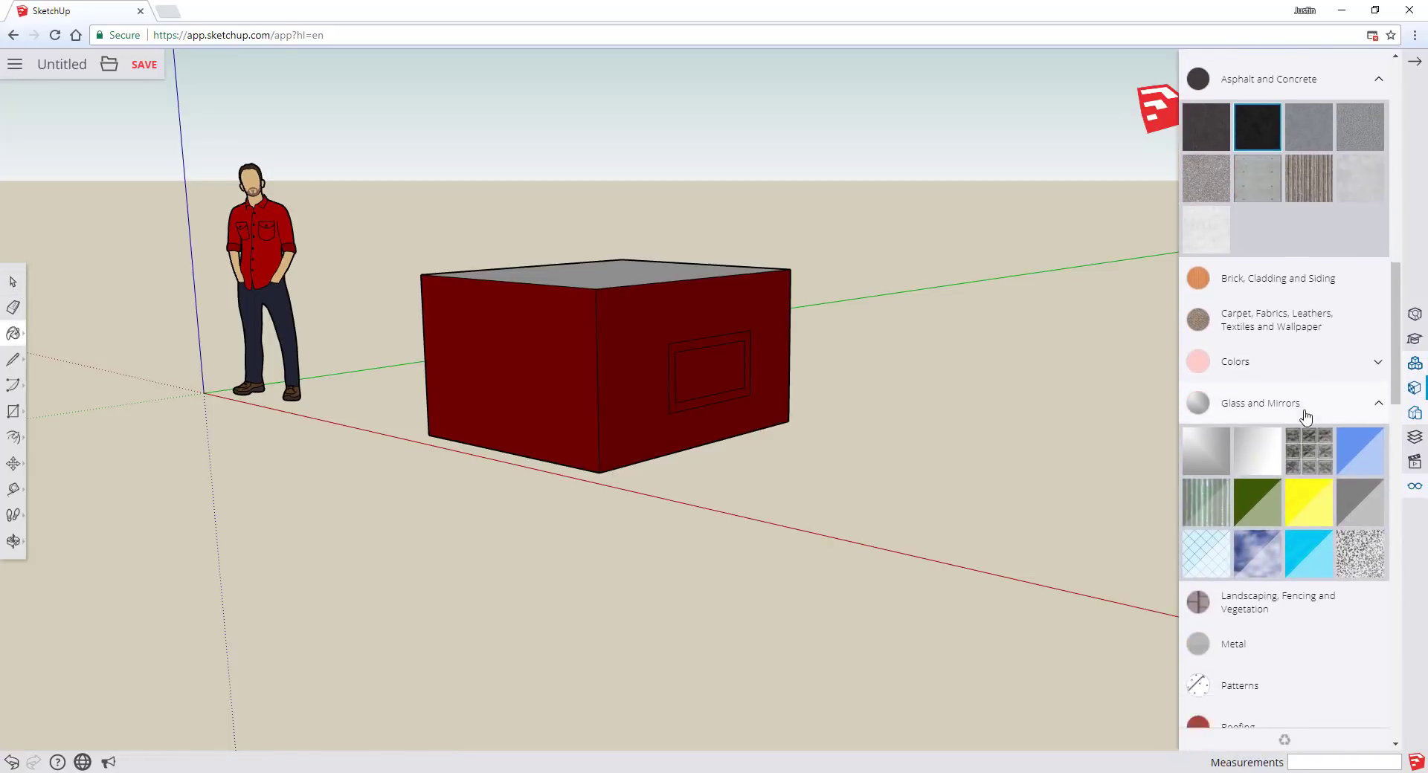
left_click(1367, 361)
left_click(702, 348)
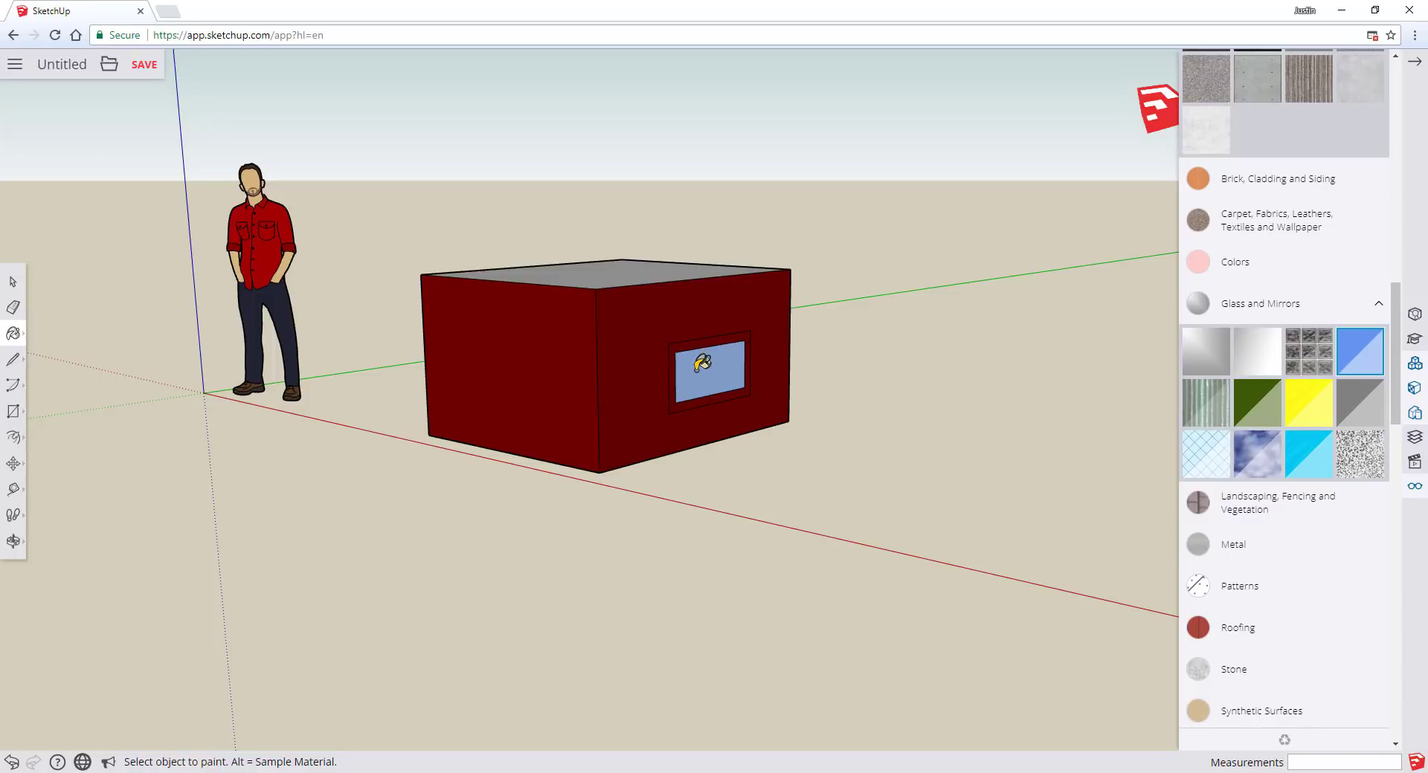
Step: Orbit to face the window directly and reveal the box's top face
scroll(689, 337, "up", 5)
mouse_move(688, 338)
middle_mouse_down()
mouse_move(443, 319)
mouse_move(675, 338)
middle_mouse_up()
scroll(618, 345, "down", 6)
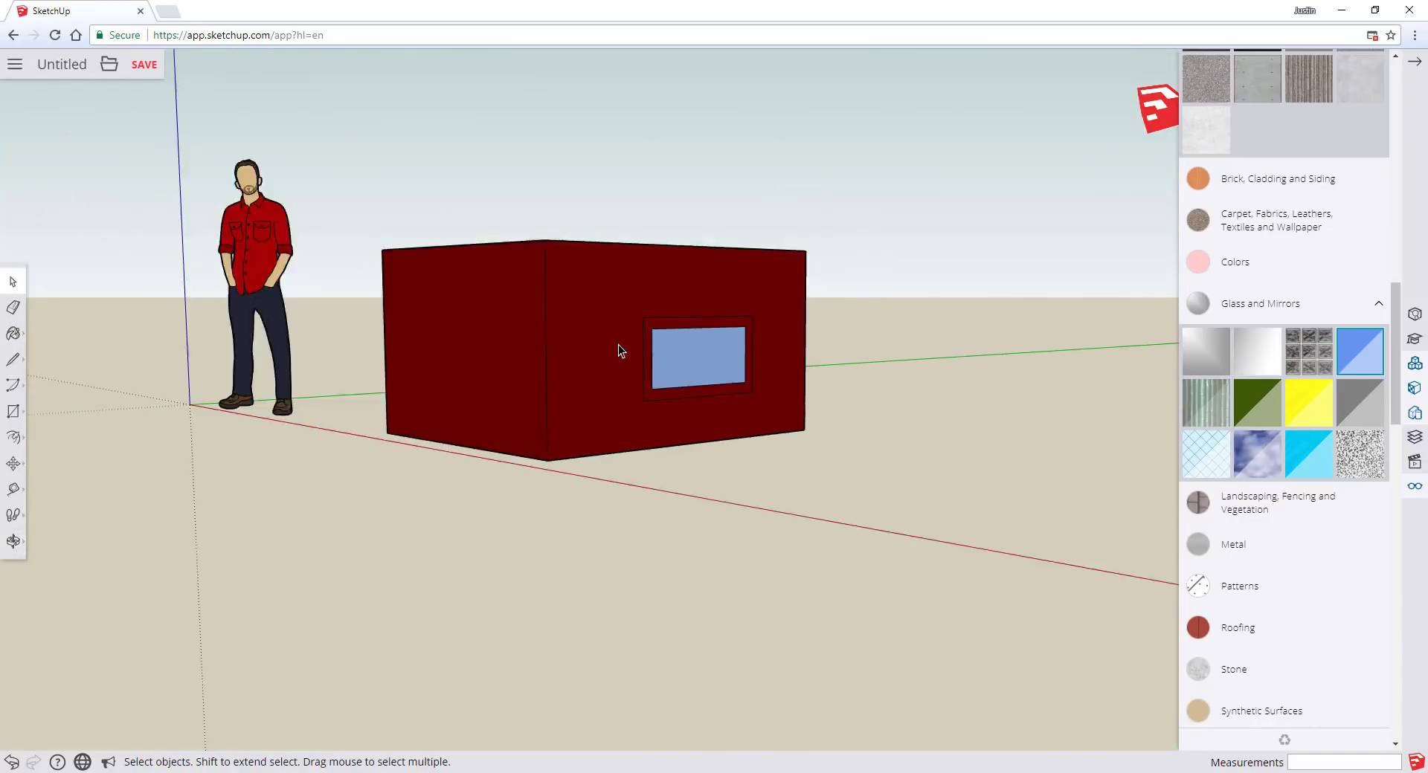
scroll(476, 274, "up", 2)
middle_click_drag(504, 268, 724, 293)
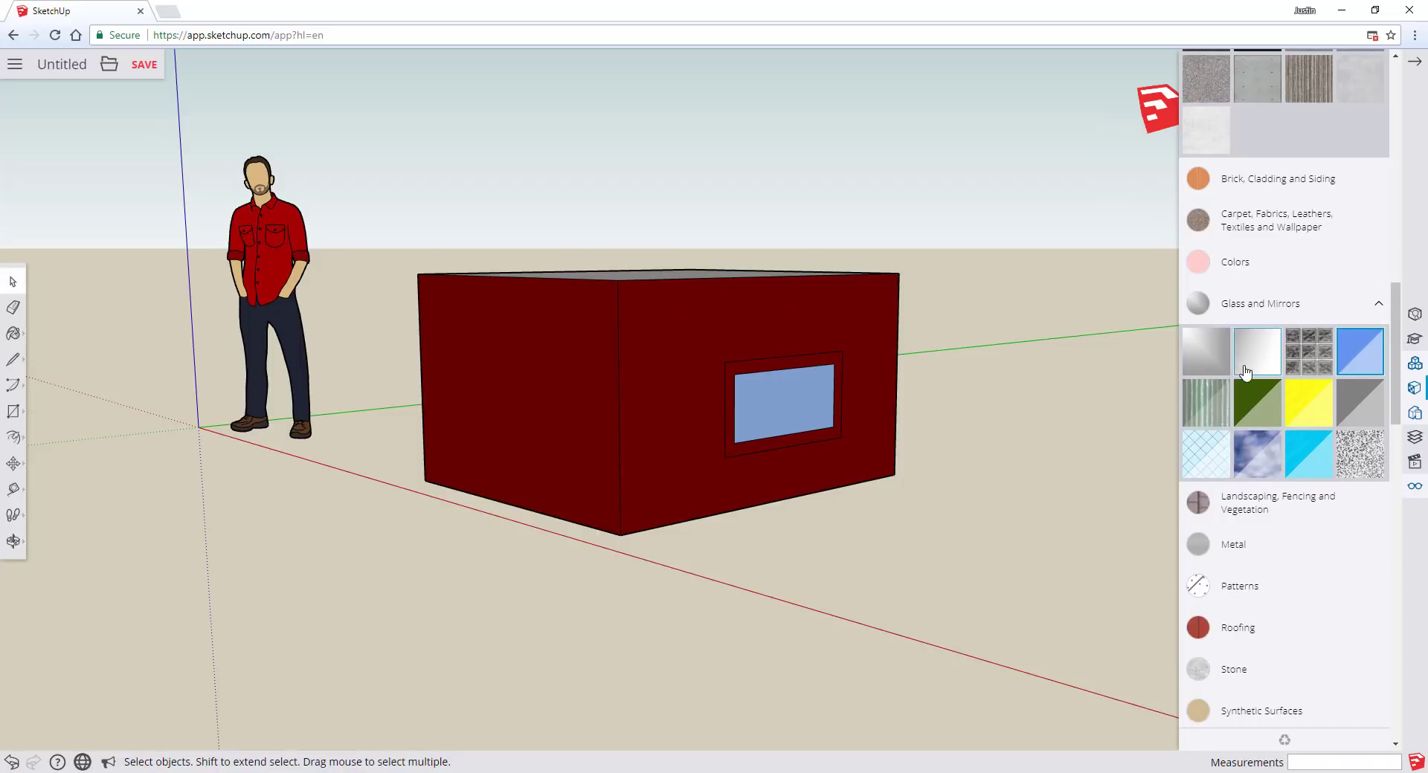
scroll(1265, 484, "down", 1)
scroll(1270, 431, "up", 10)
Step: Place the #3 Nice Chair bench component beside the red box
scroll(1273, 368, "up", 2)
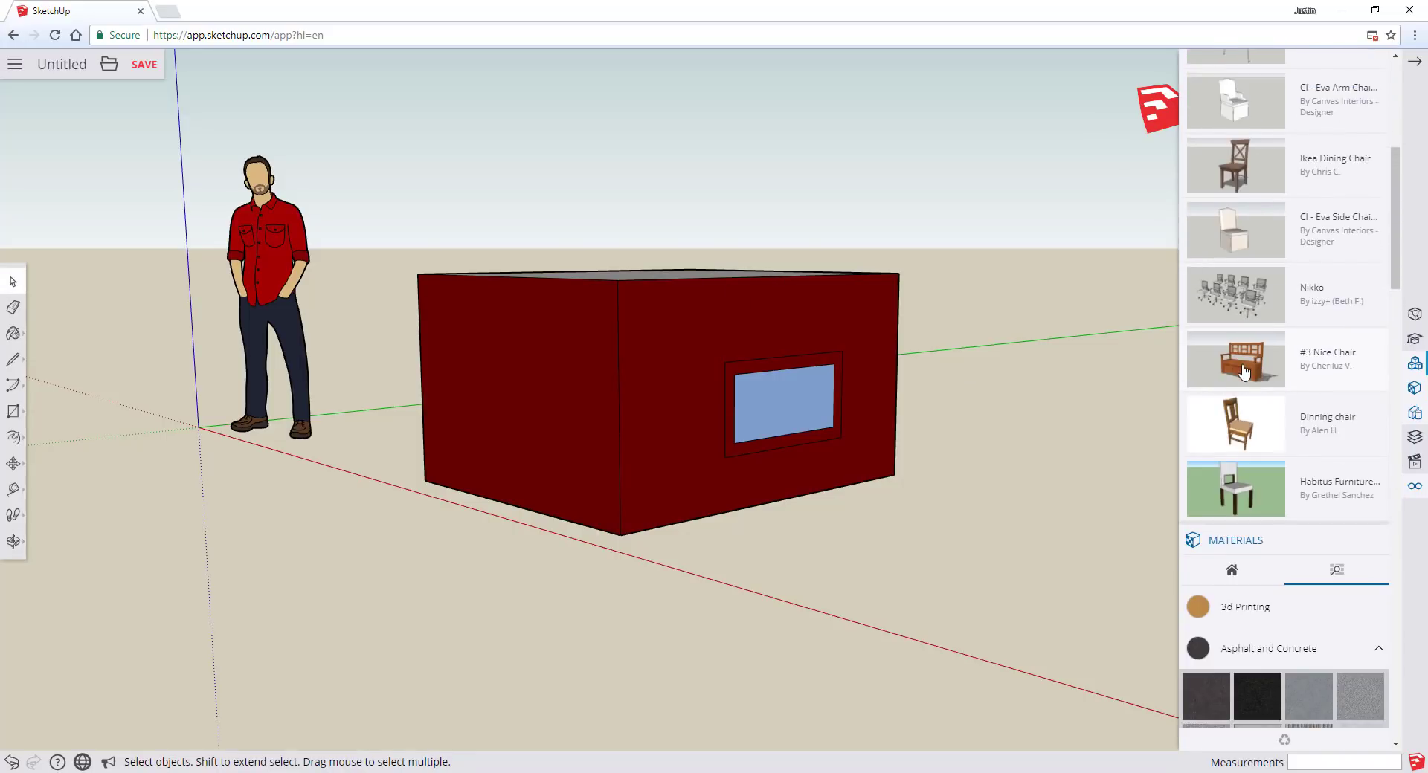
left_click(1241, 361)
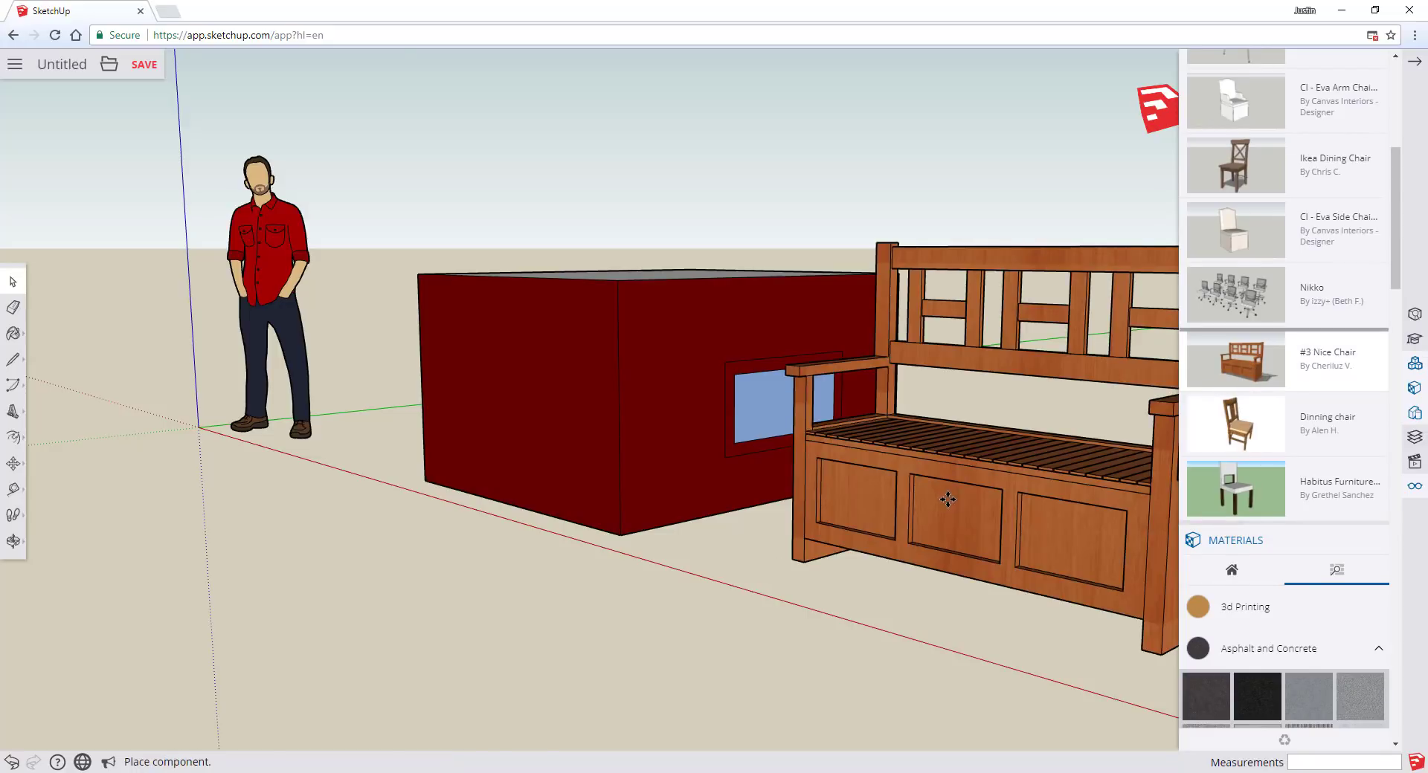
left_click(948, 499)
scroll(967, 491, "down", 5)
key("space")
scroll(1109, 478, "up", 4)
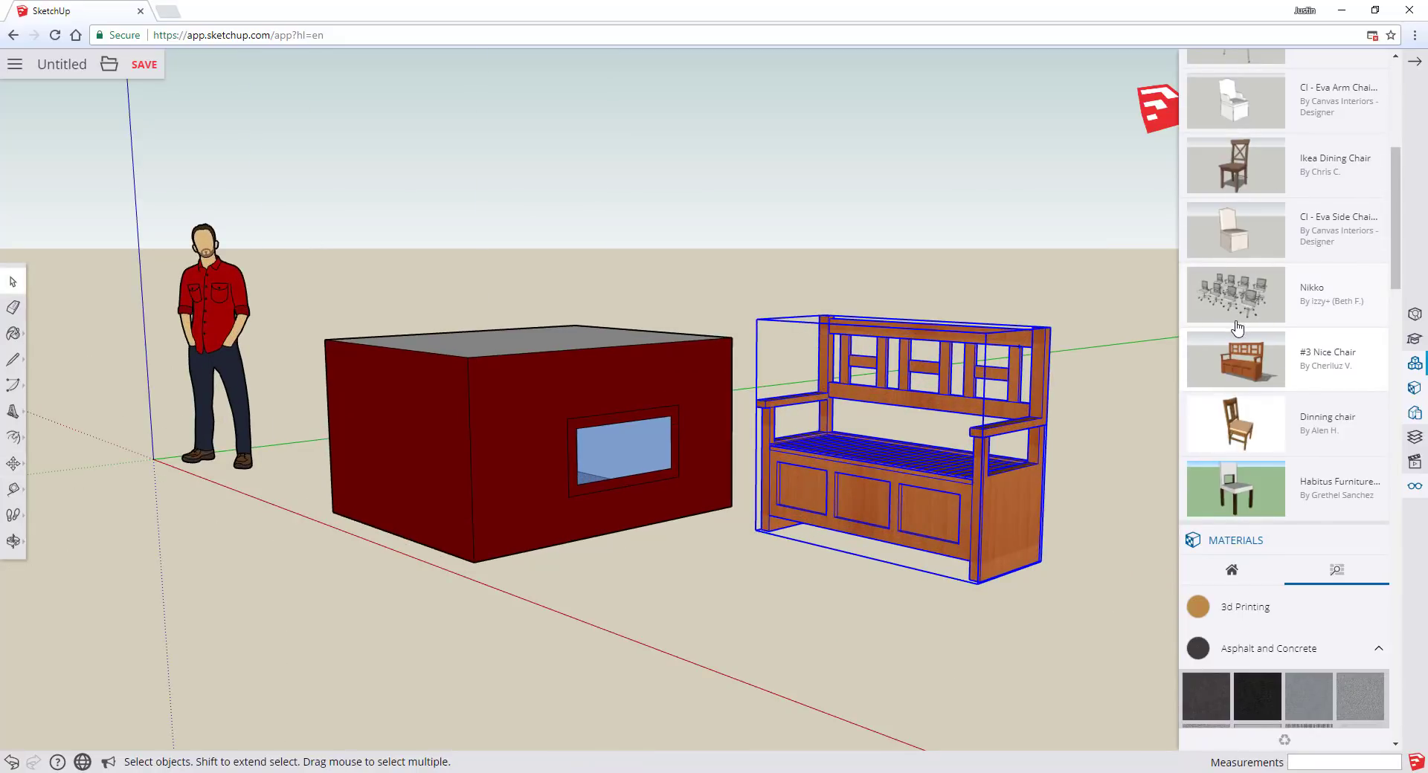
Step: Show the in-model components, bring up the materials library, and orbit around the bench and box
middle_click_drag(1114, 364, 1055, 399)
scroll(1074, 340, "up", 4)
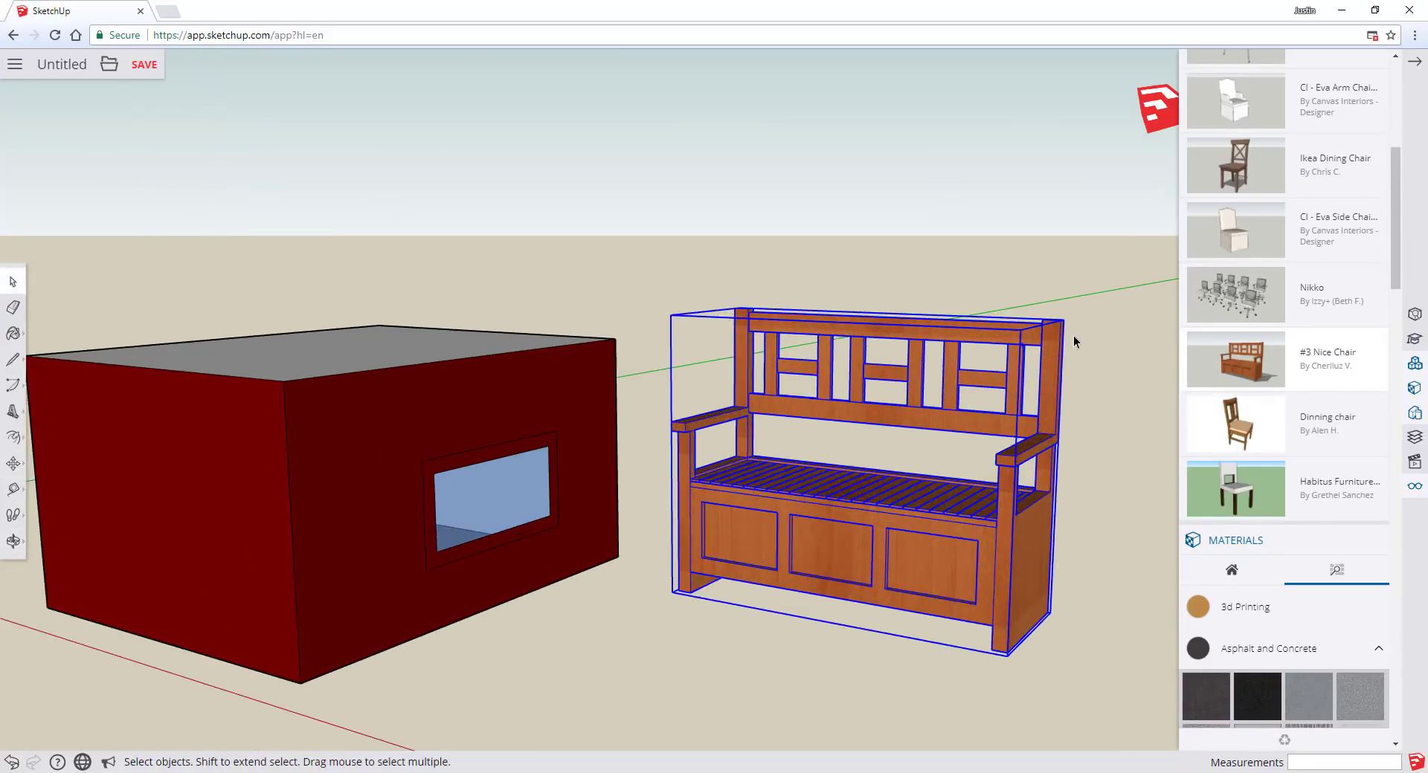
scroll(1281, 219, "up", 6)
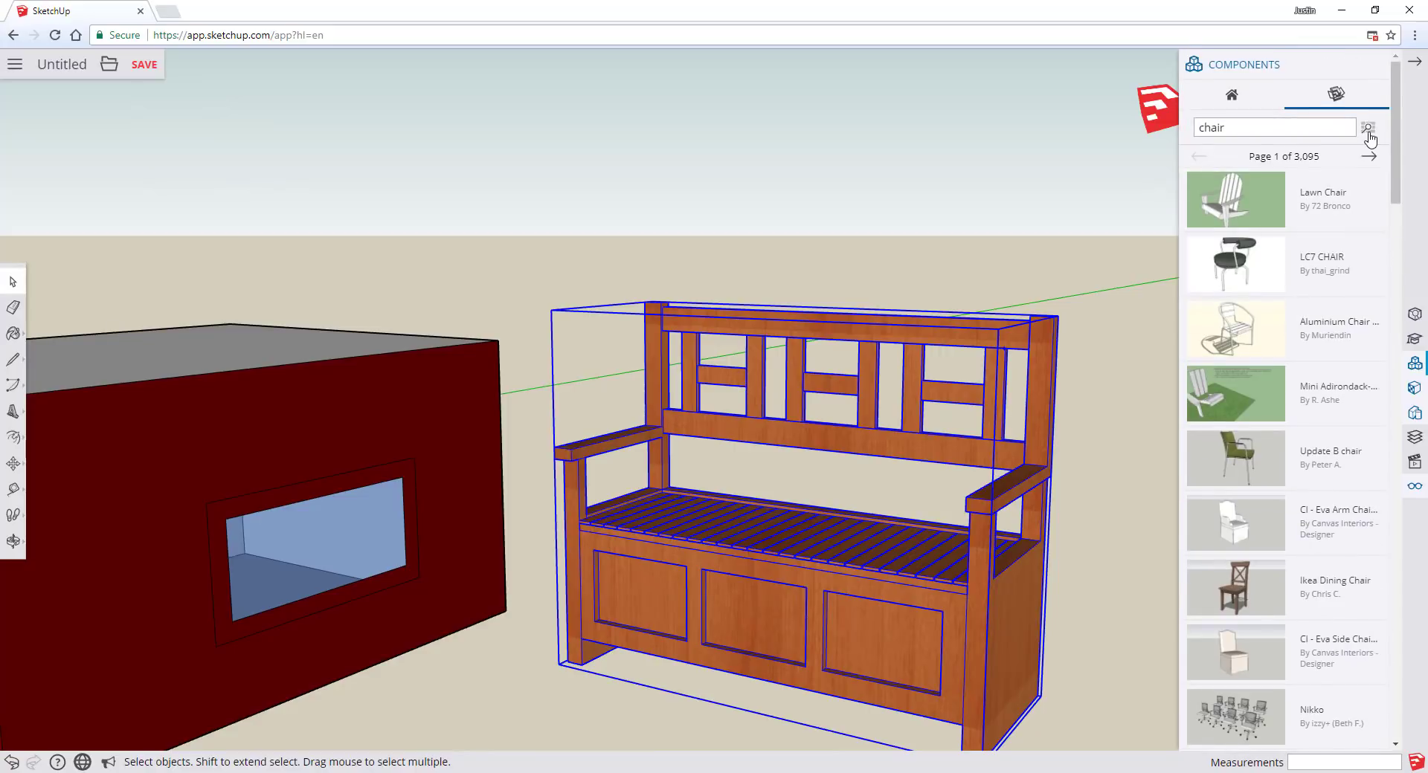
left_click(1238, 98)
left_click(1337, 96)
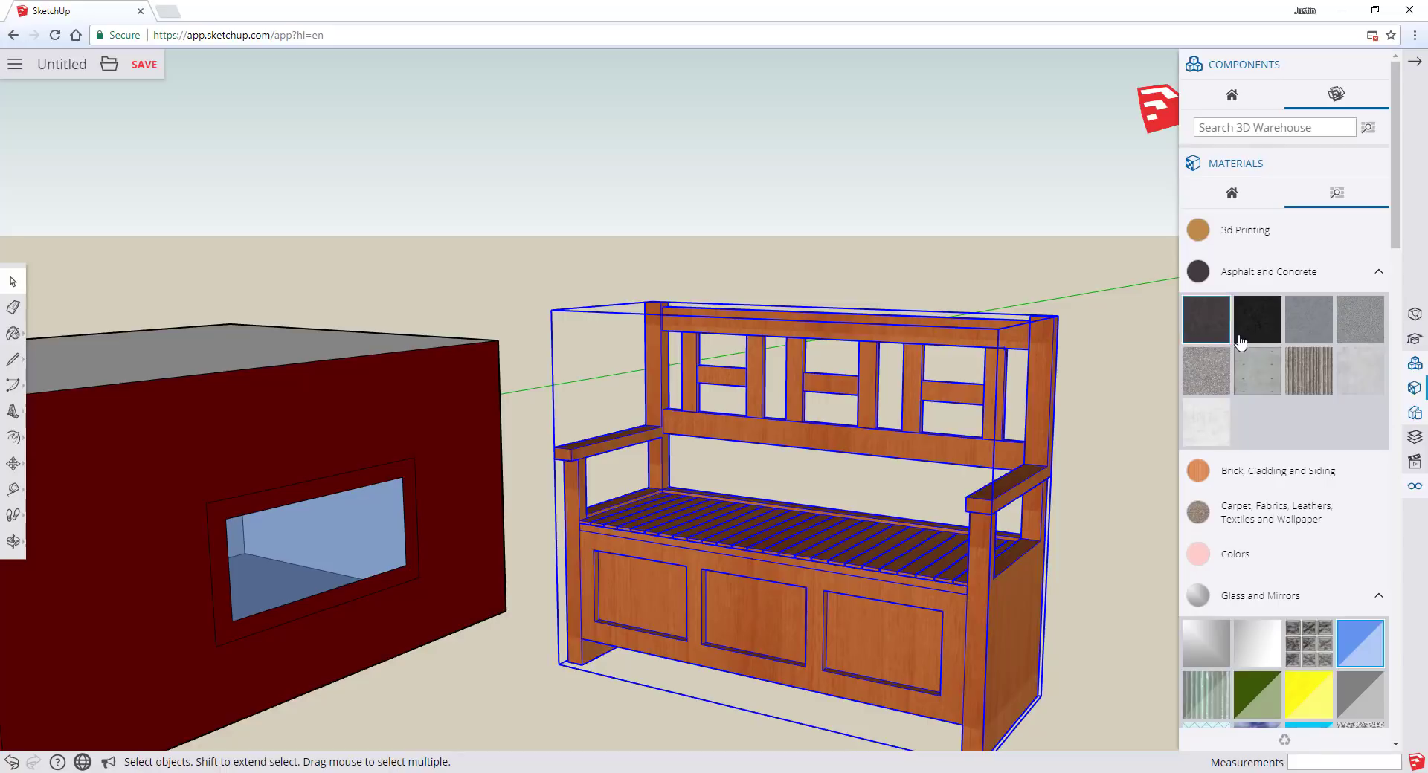
middle_click_drag(1240, 340, 1298, 141)
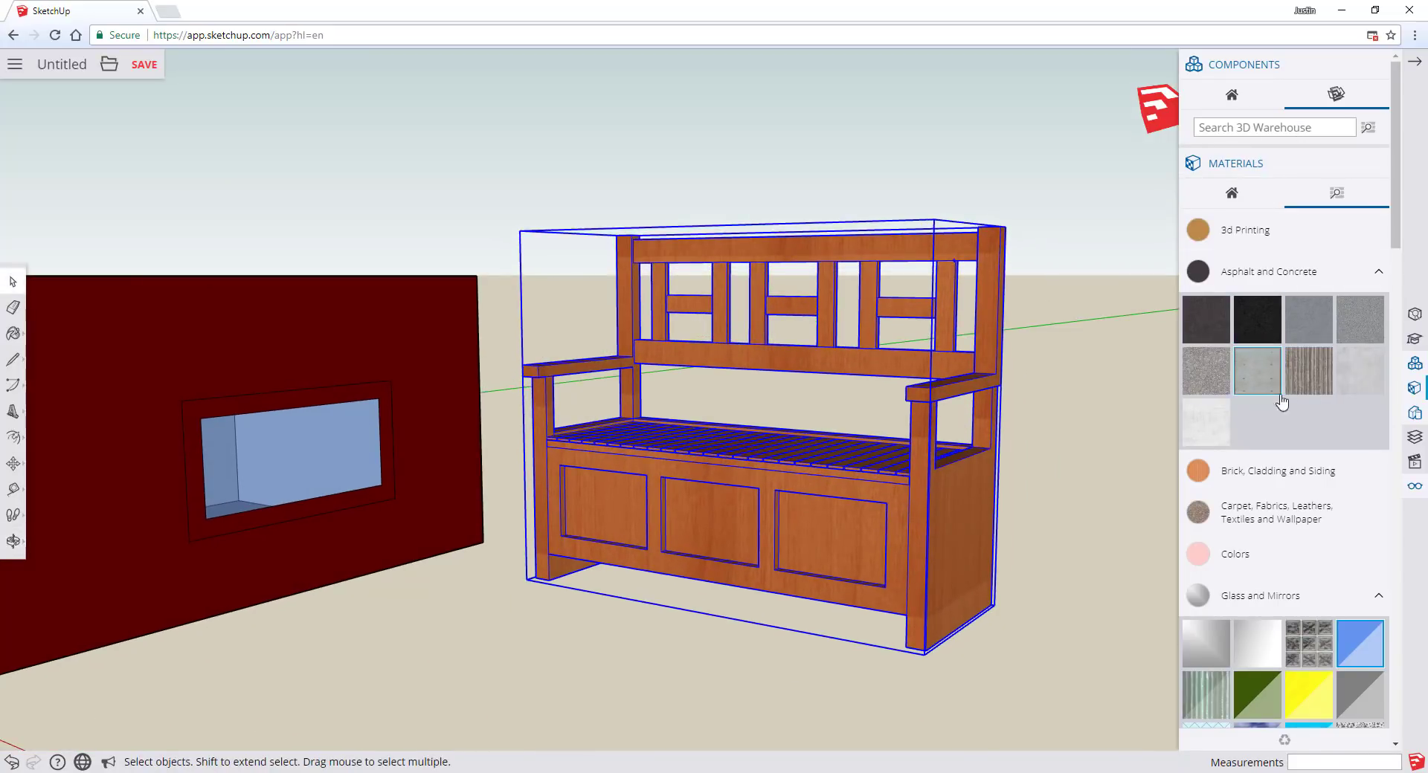
scroll(825, 394, "up", 1)
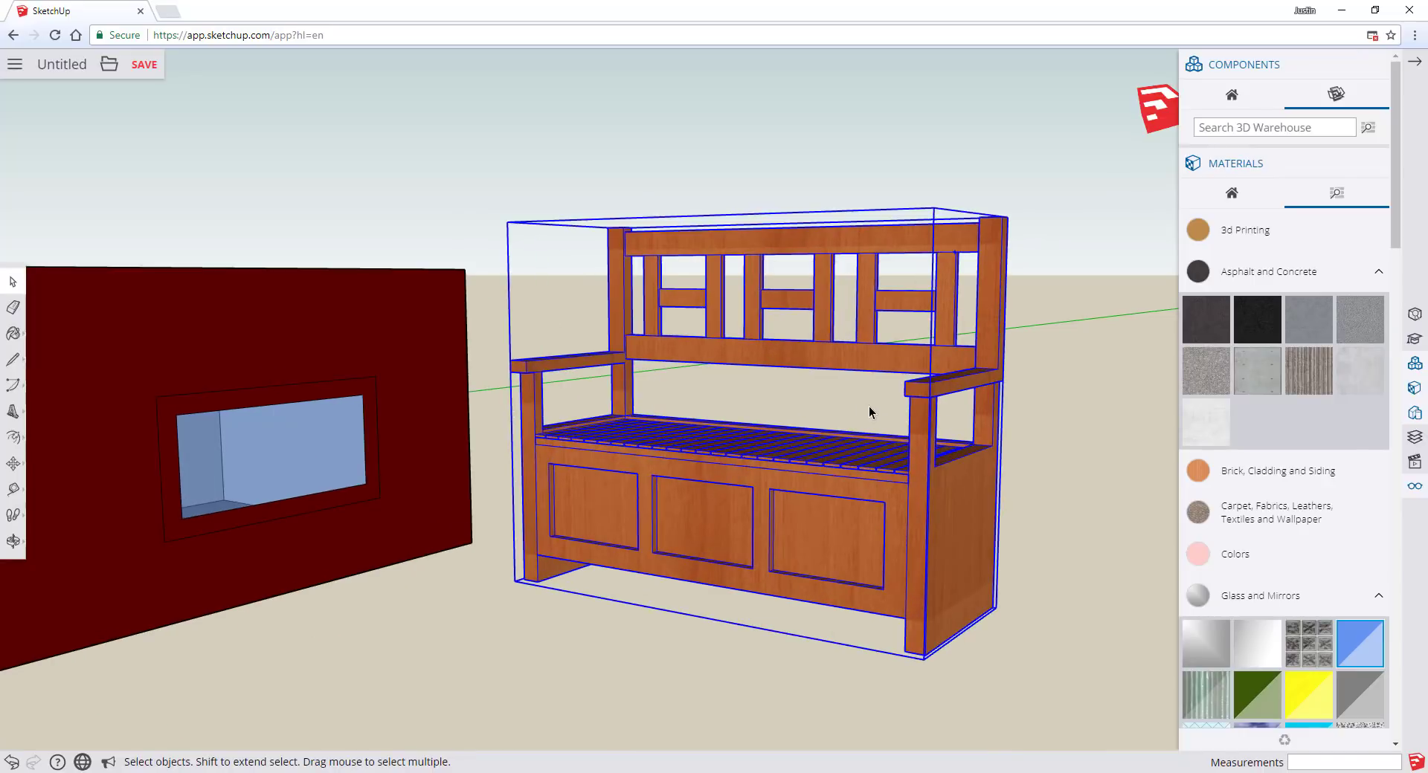
middle_click_drag(1224, 440, 944, 407)
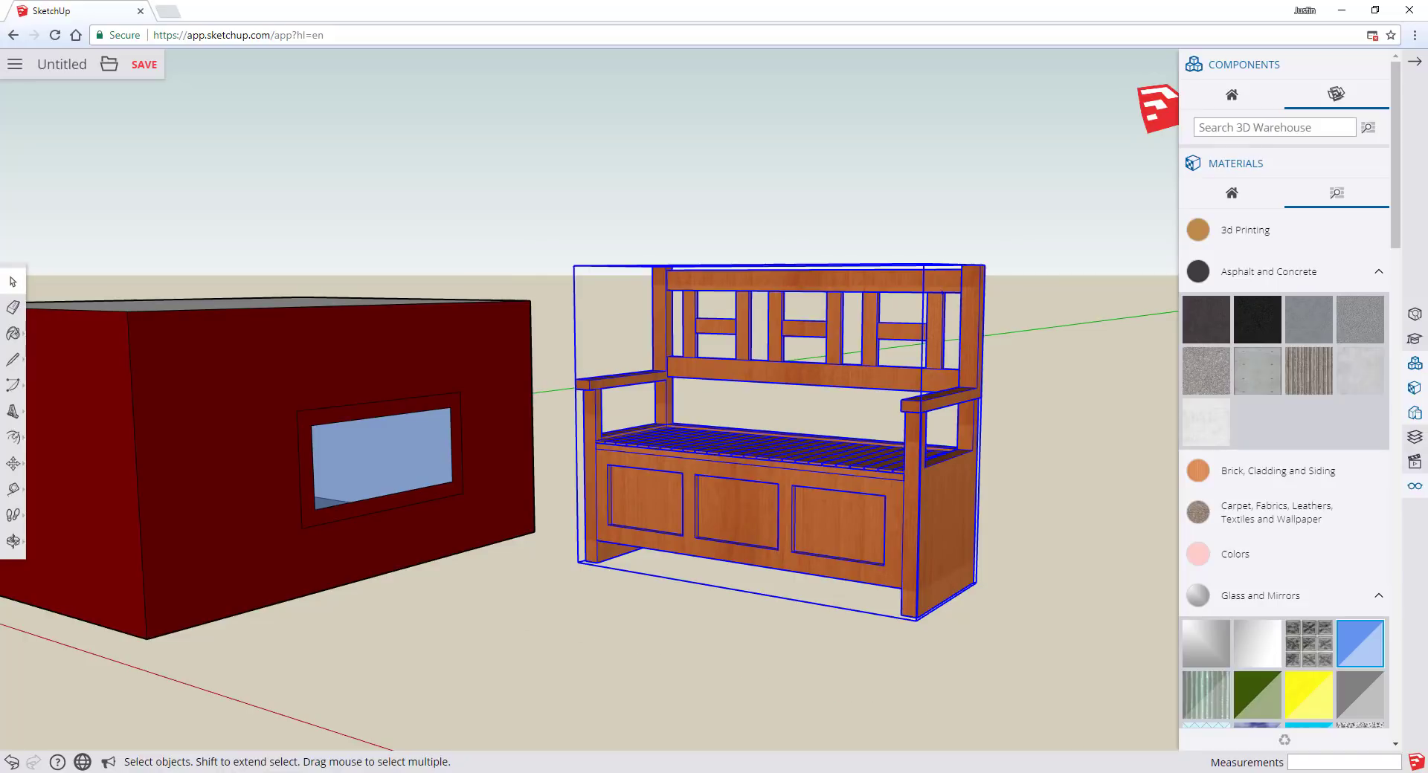
middle_click_drag(877, 420, 802, 430)
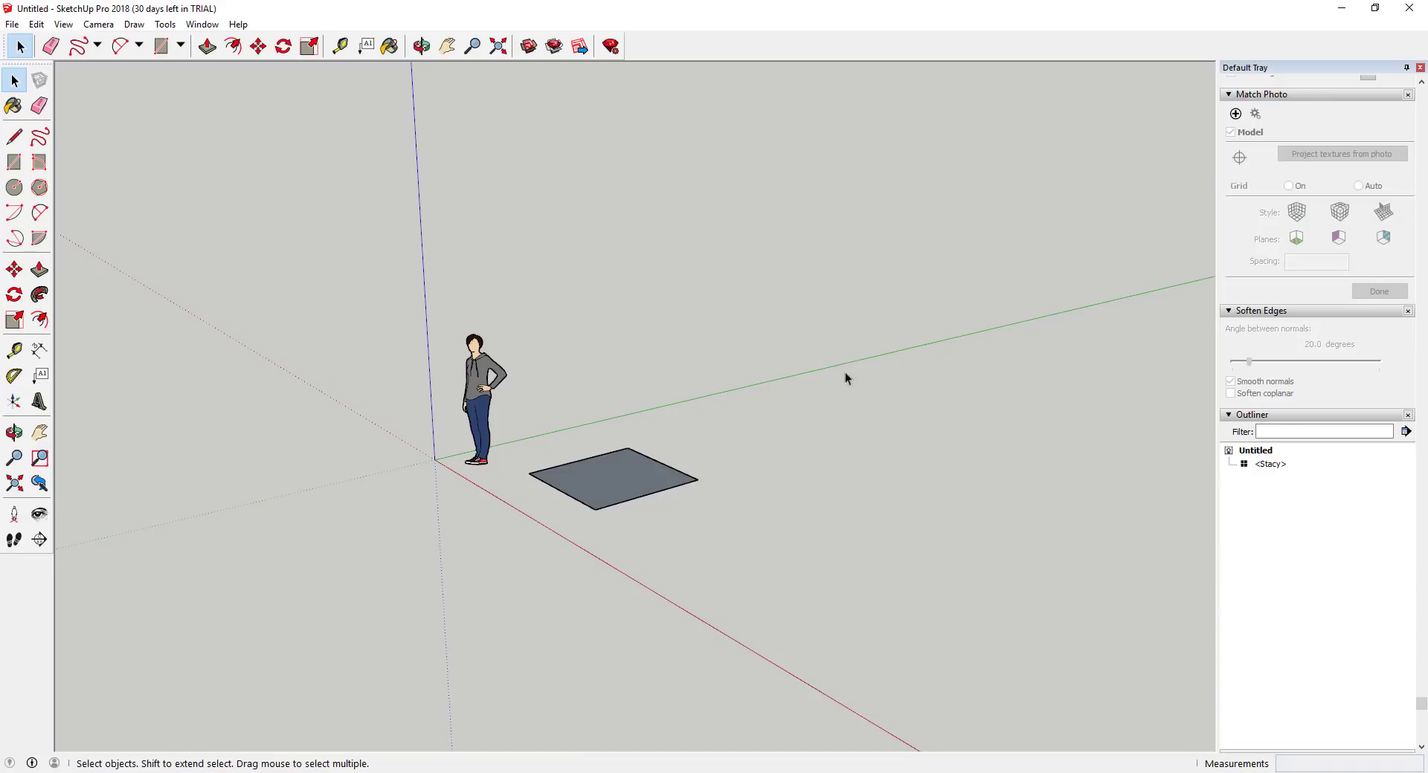
Step: Orbit to look down, select the grey rectangle face with its edges, and delete it
scroll(595, 353, "up", 2)
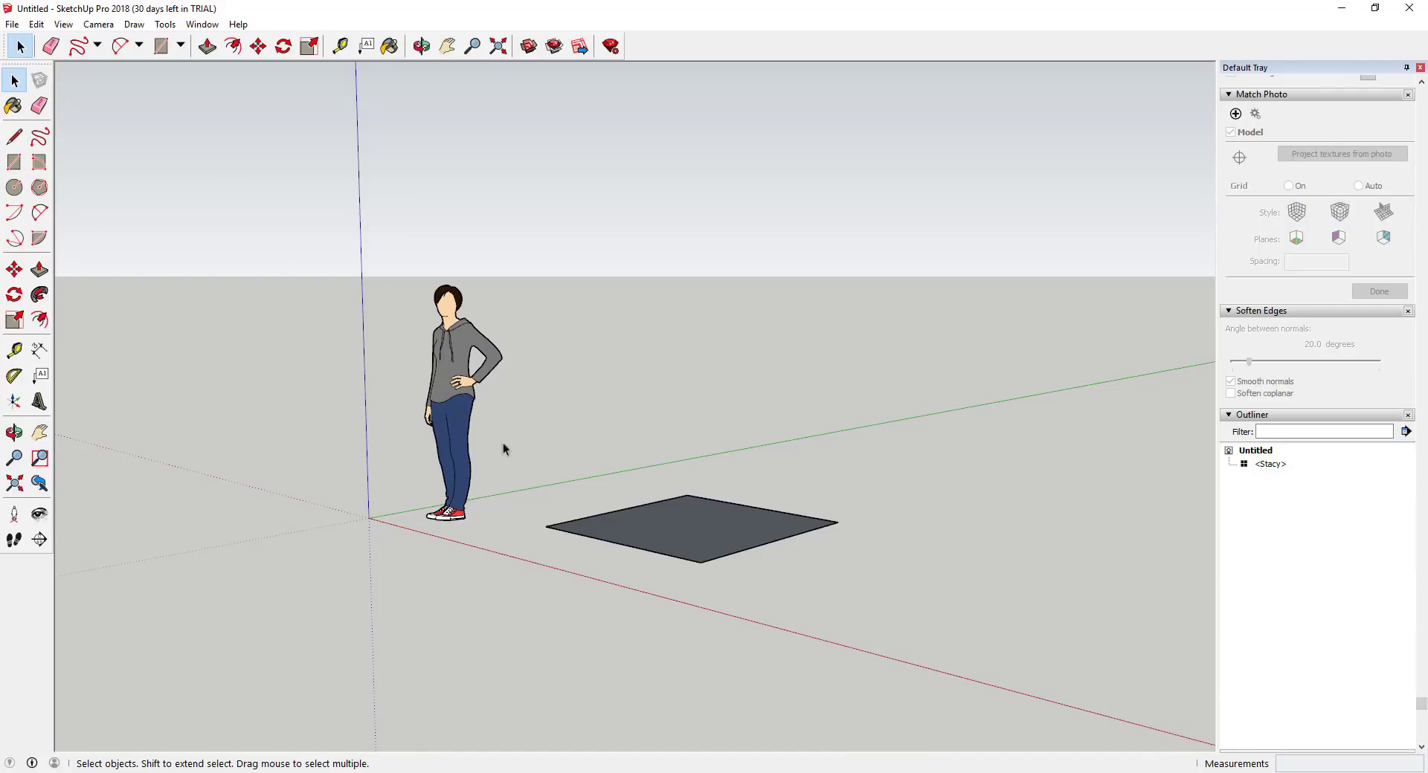
scroll(783, 360, "down", 3)
middle_click_drag(791, 290, 989, 428)
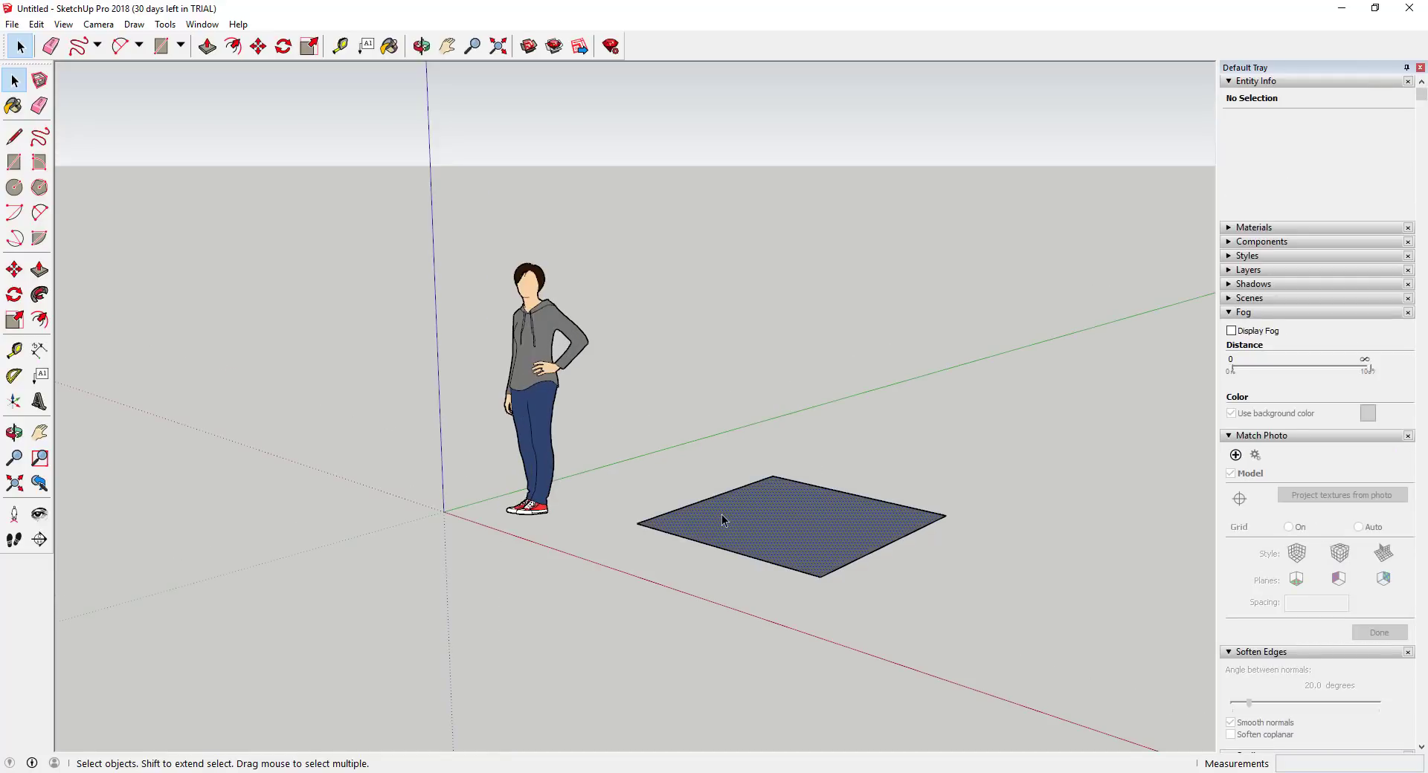
double_click(722, 520)
key("Delete")
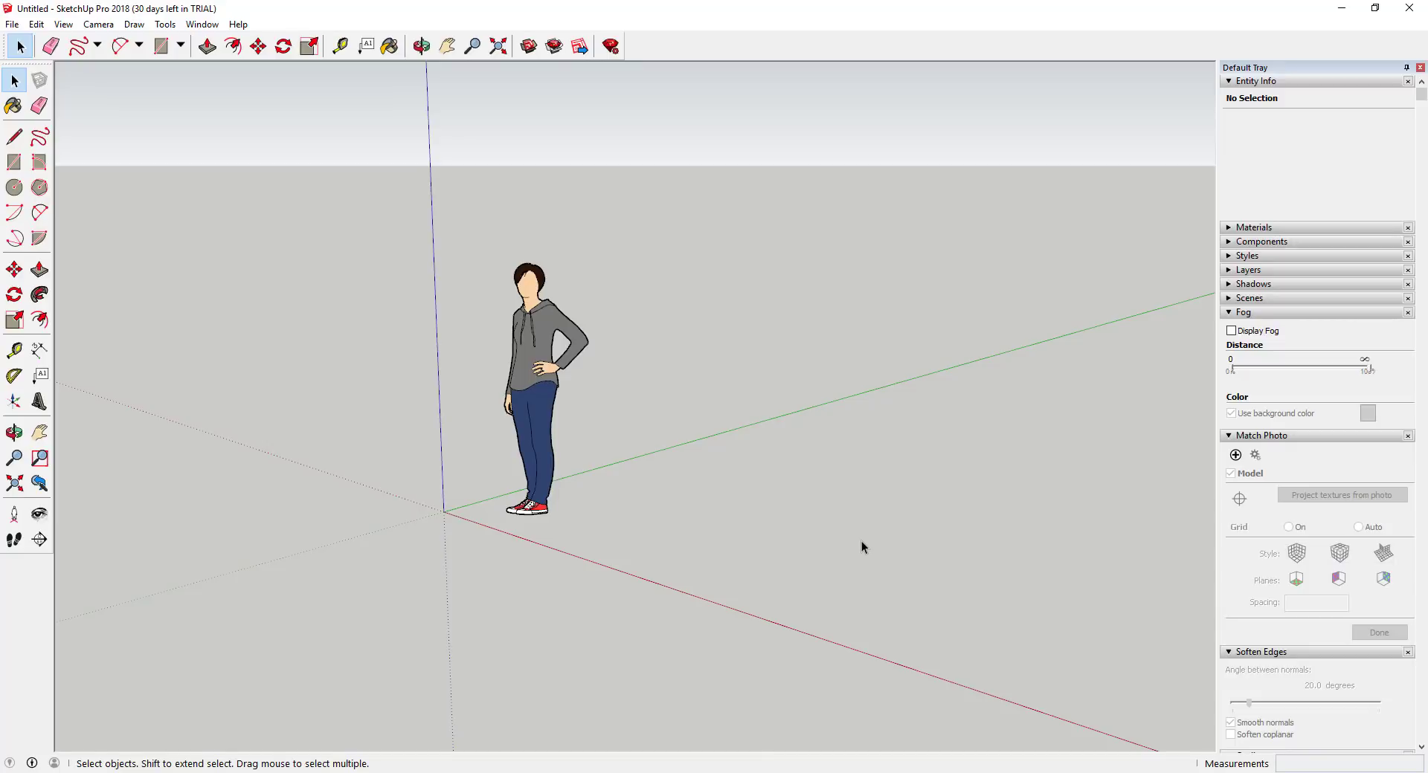
Step: Draw a trial rectangle on the ground, then select and delete it
key("c")
key("t")
key("r")
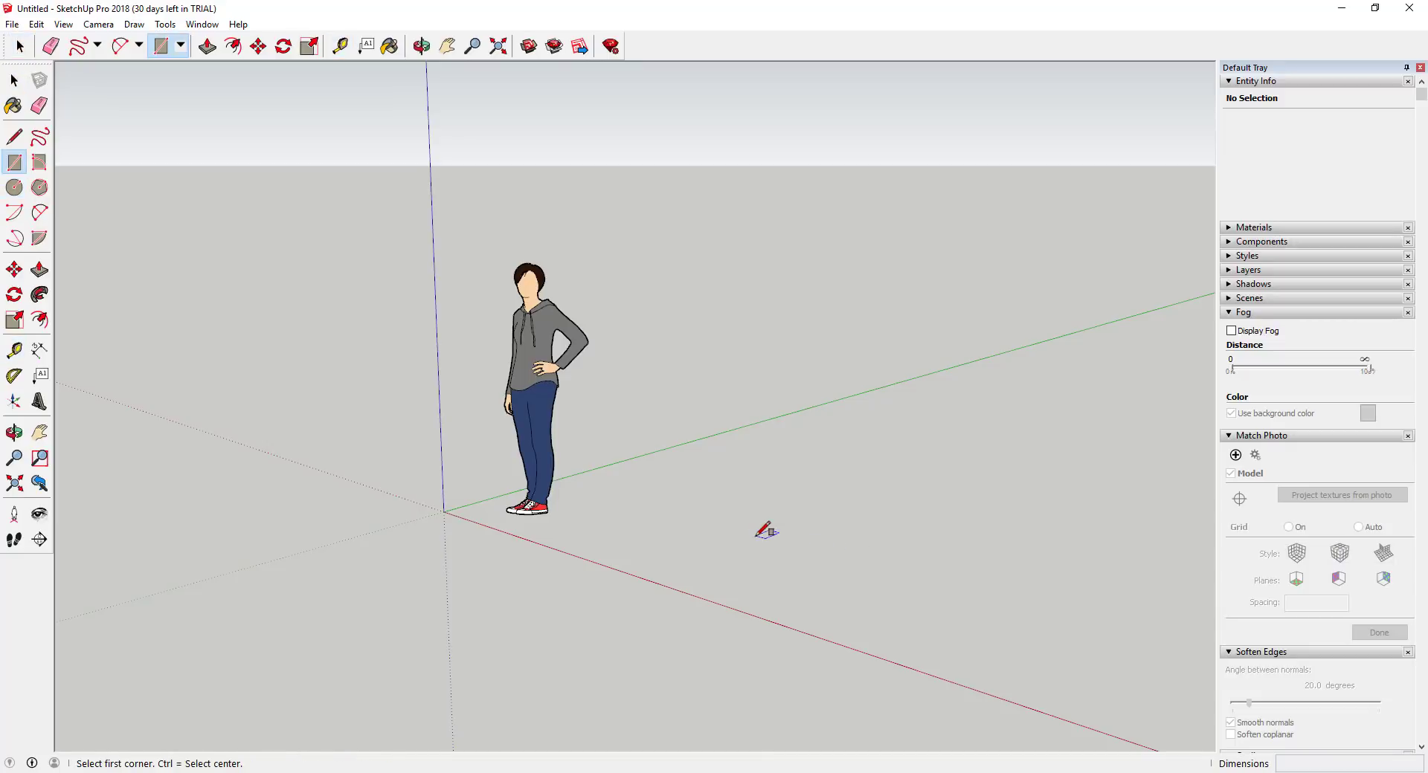
left_click(699, 507)
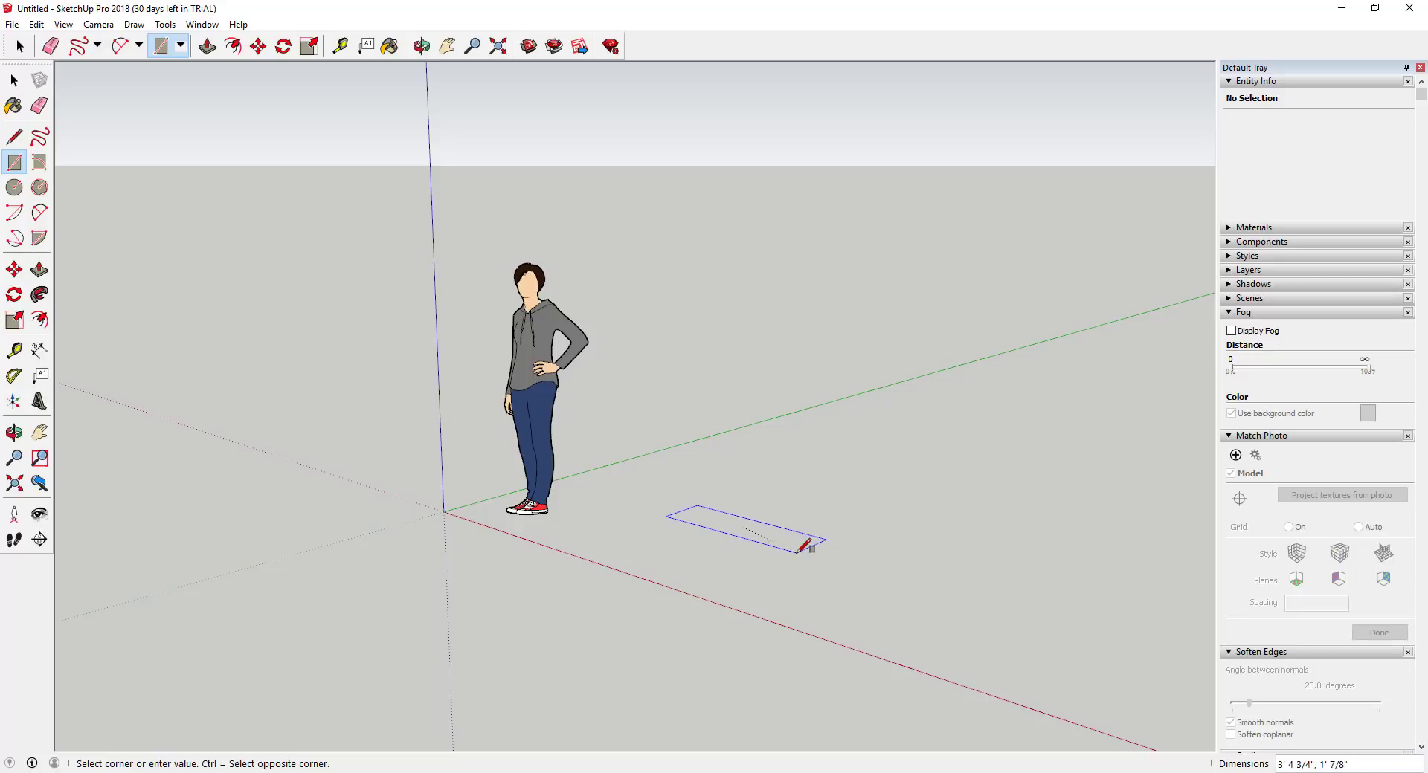
left_click(798, 552)
scroll(798, 552, "up", 2)
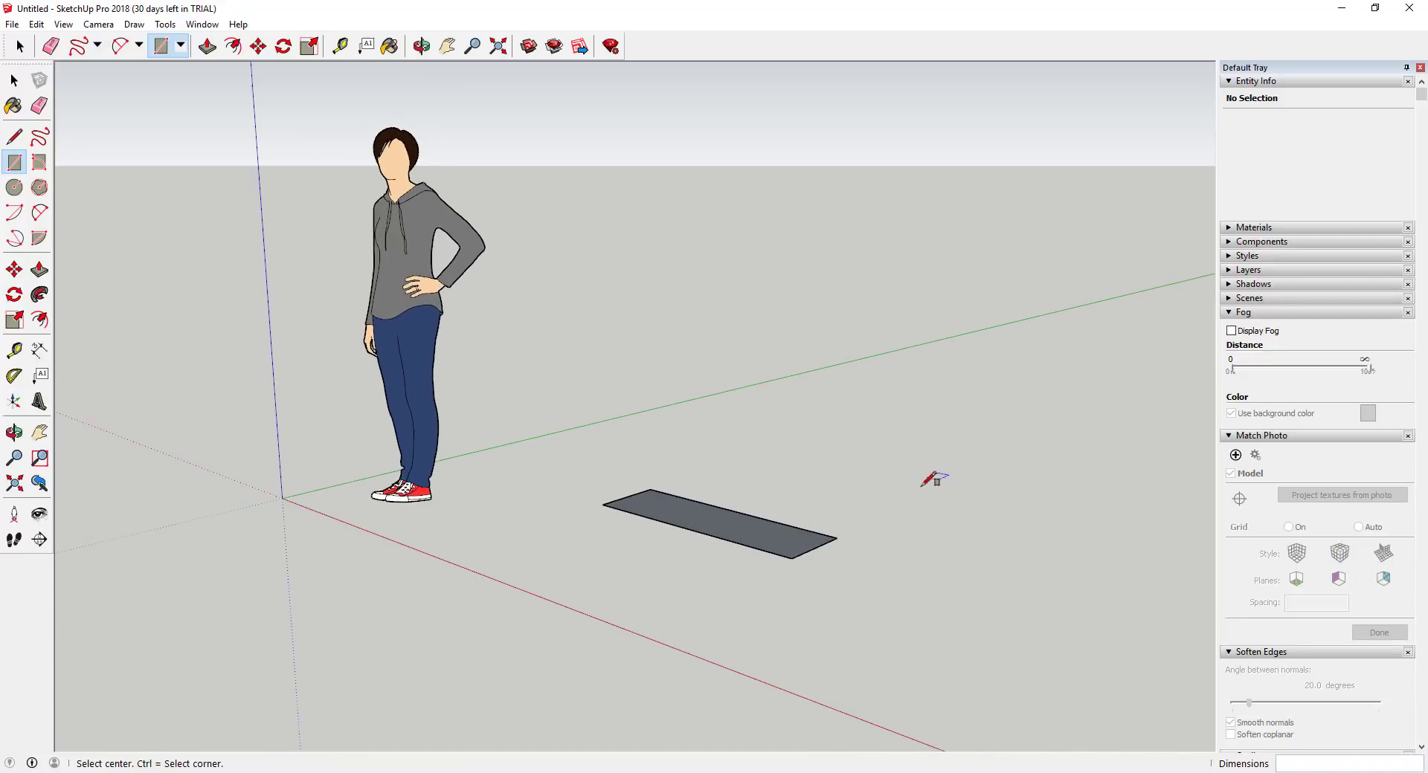
left_click(926, 538)
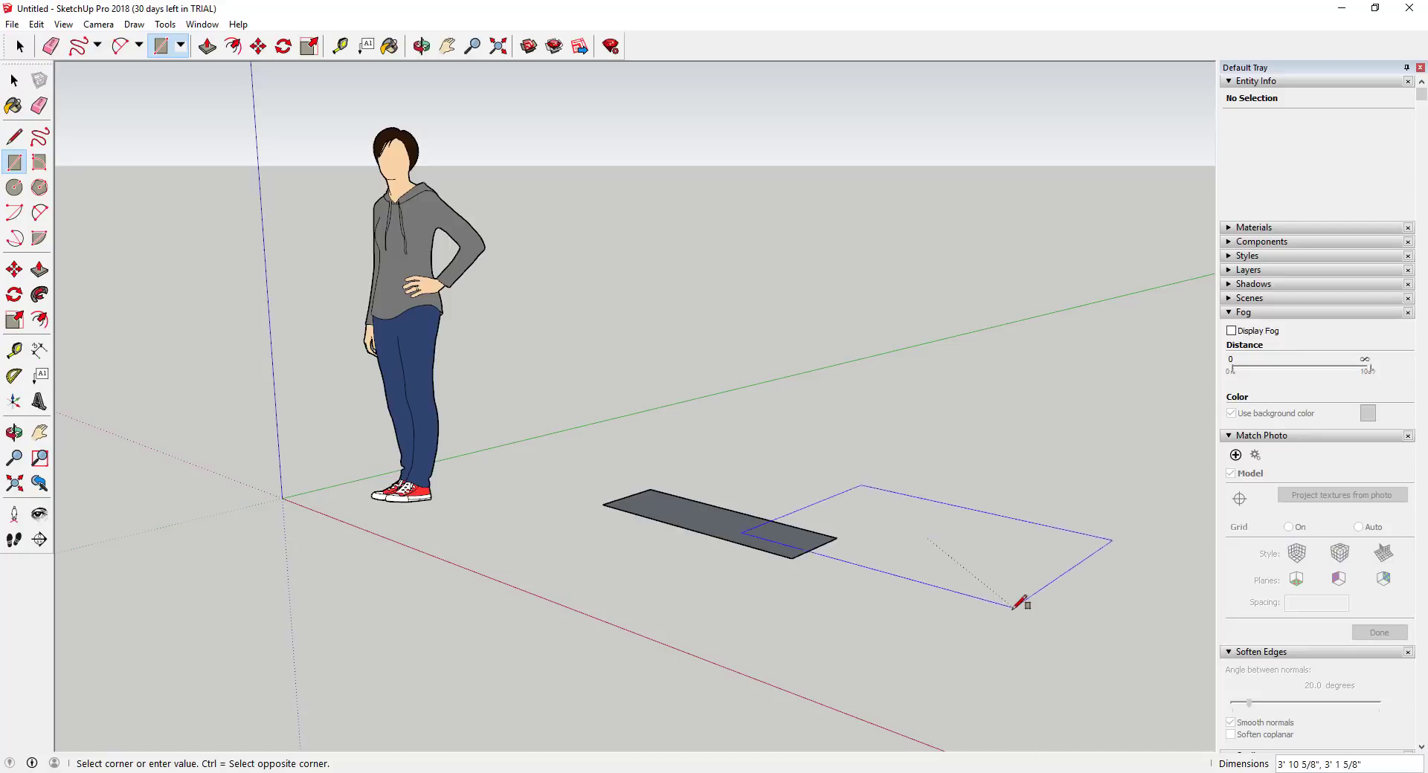
key("space")
left_click_drag(601, 458, 913, 598)
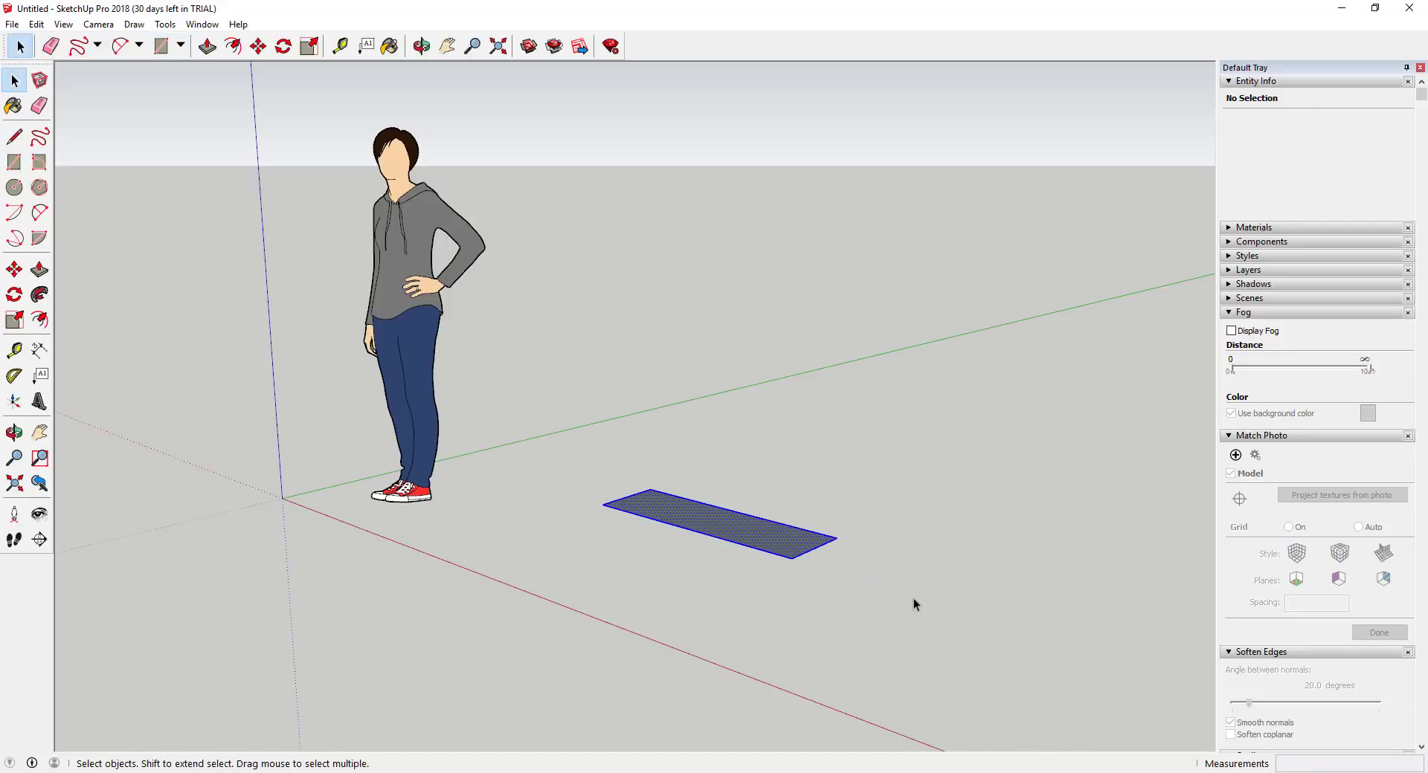
key("Delete")
Step: Draw a large base rectangle, then a Ctrl-centred rectangle overlapping its edge
key("r")
left_click(605, 532)
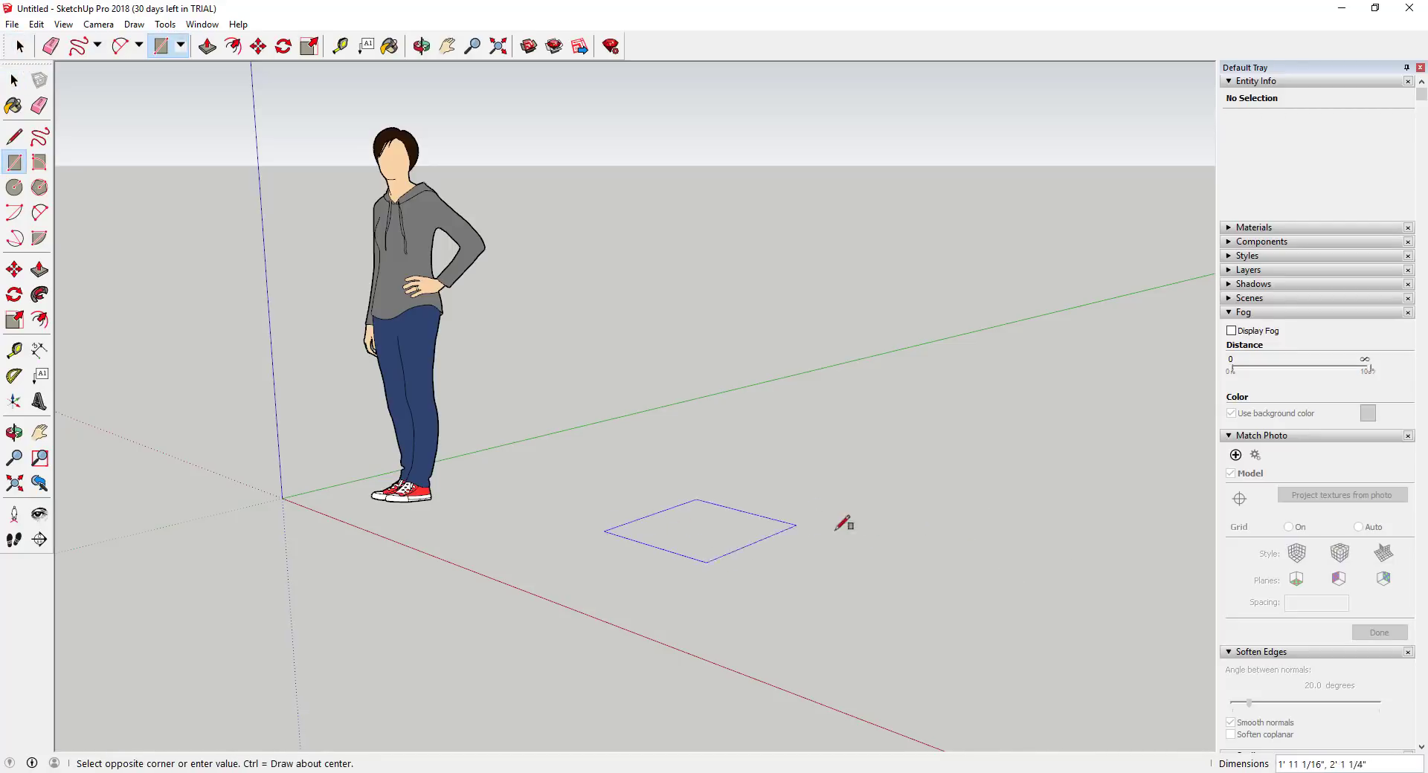
left_click(963, 516)
key("space")
key("c")
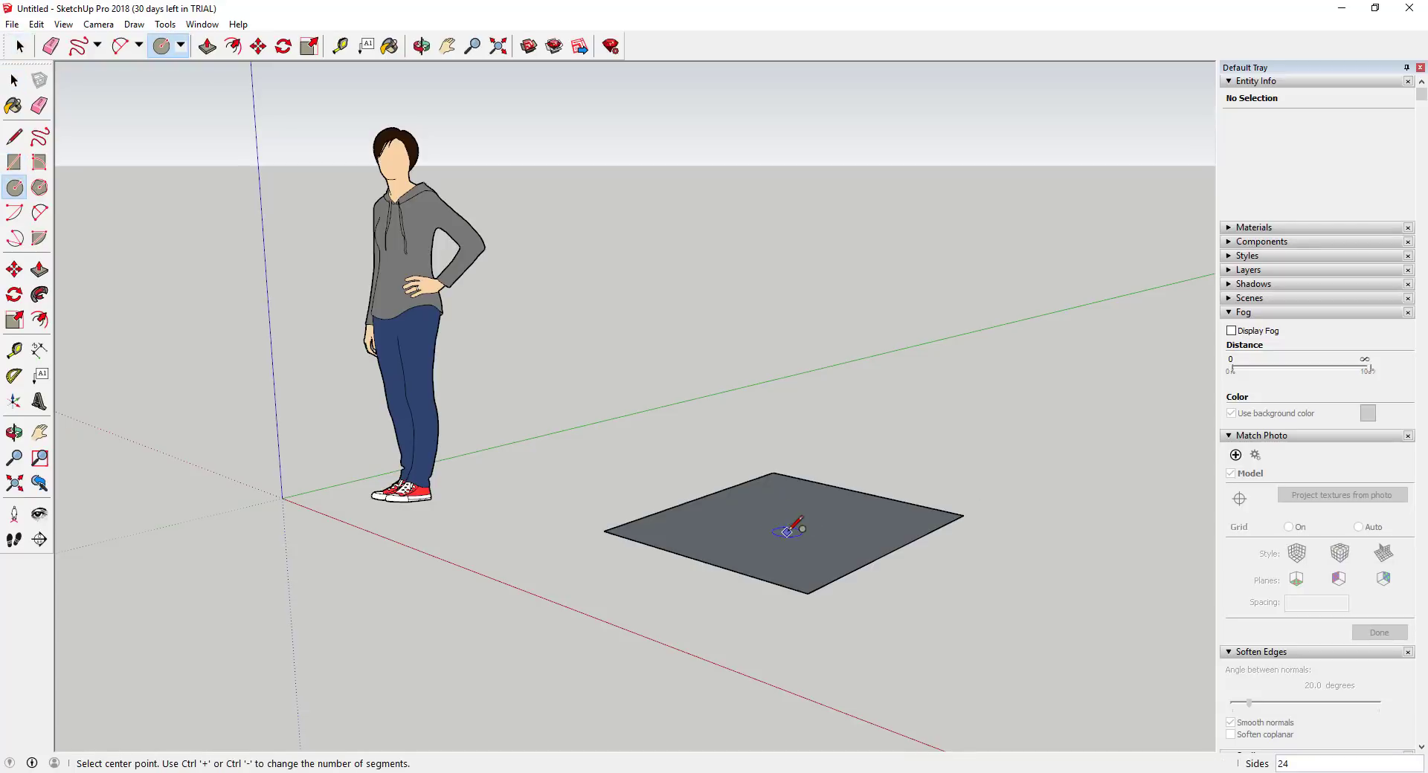
key("r")
key("ctrl")
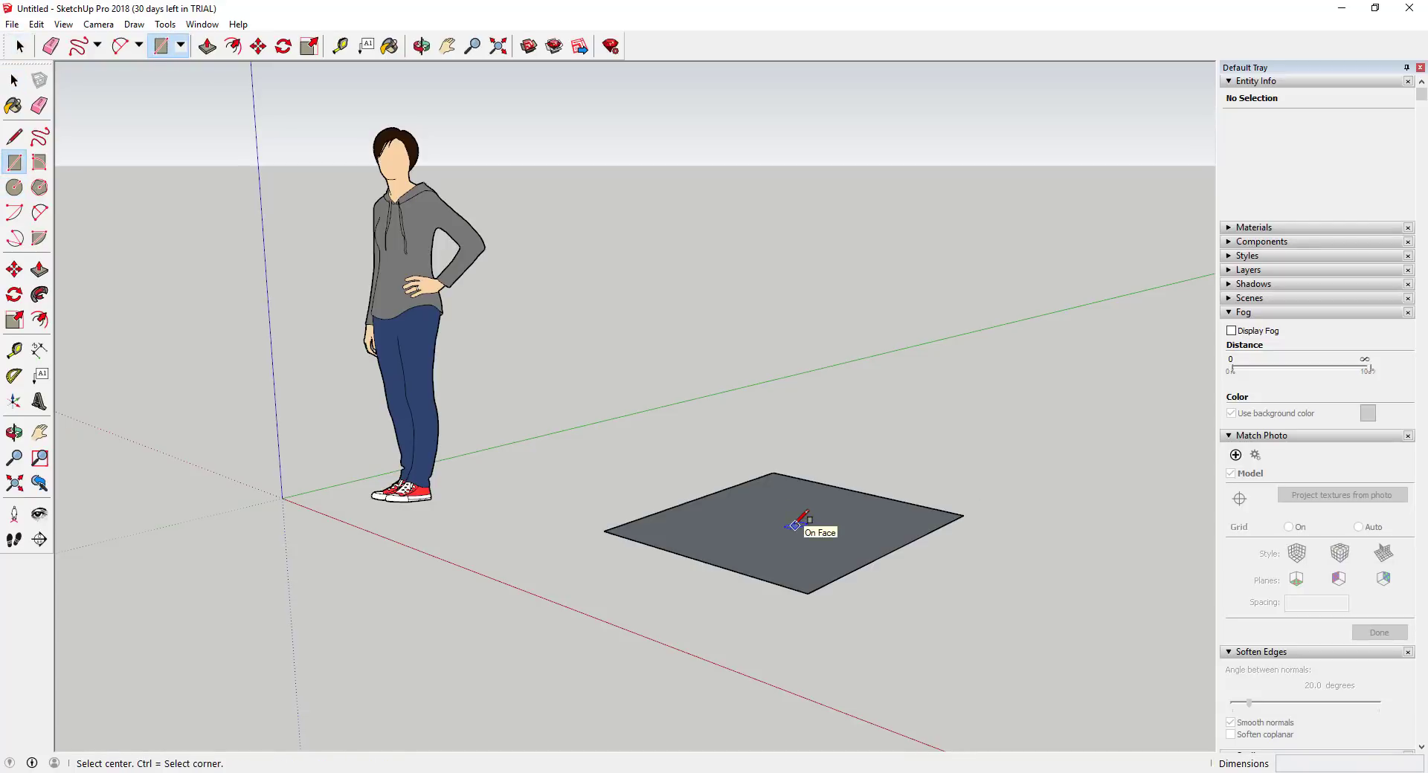
left_click(893, 550)
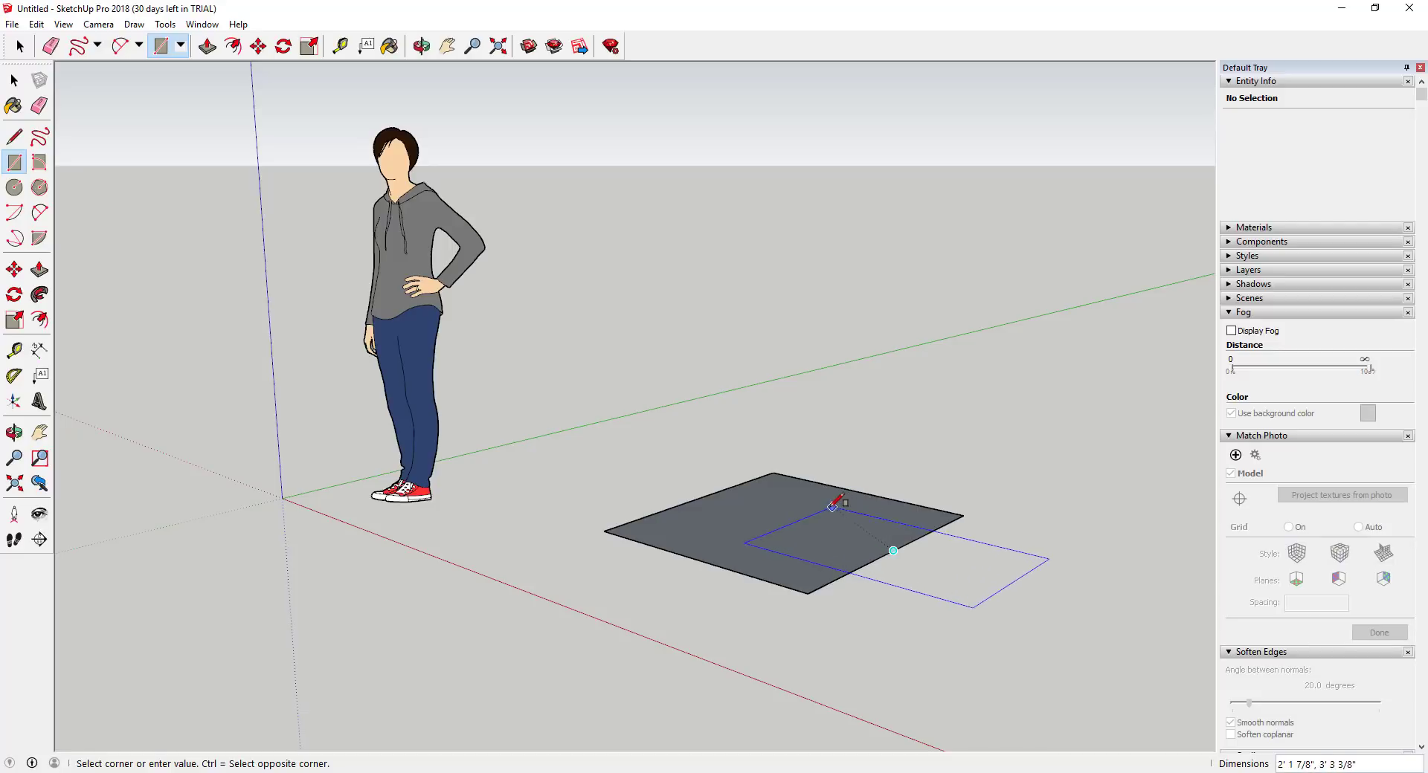
left_click(811, 508)
key("space")
Step: Push/Pull the overlapping rectangle up into a box, then select the box and base
key("e")
key("space")
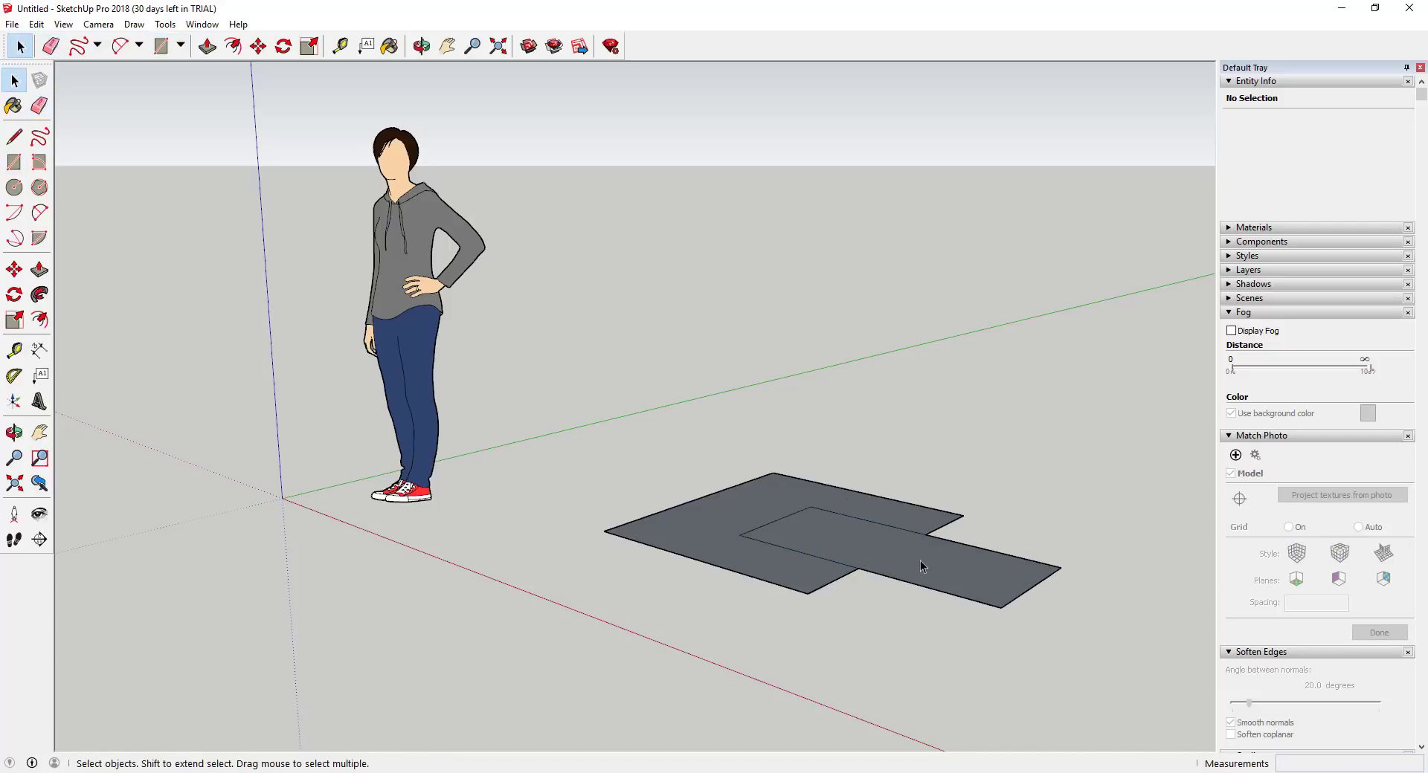
key("p")
left_click_drag(915, 566, 921, 470)
key("space")
scroll(925, 442, "down", 2)
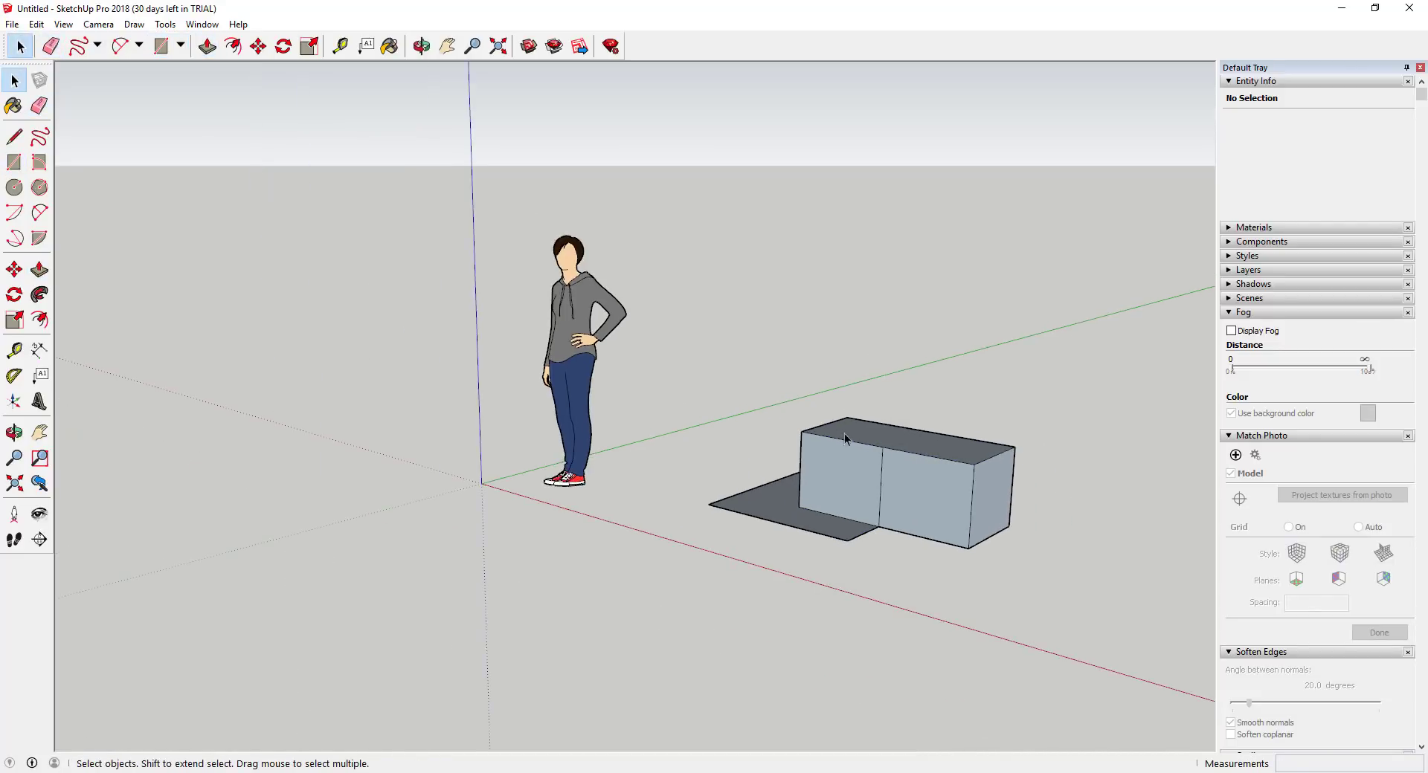
scroll(752, 413, "down", 2)
left_click_drag(721, 386, 1071, 569)
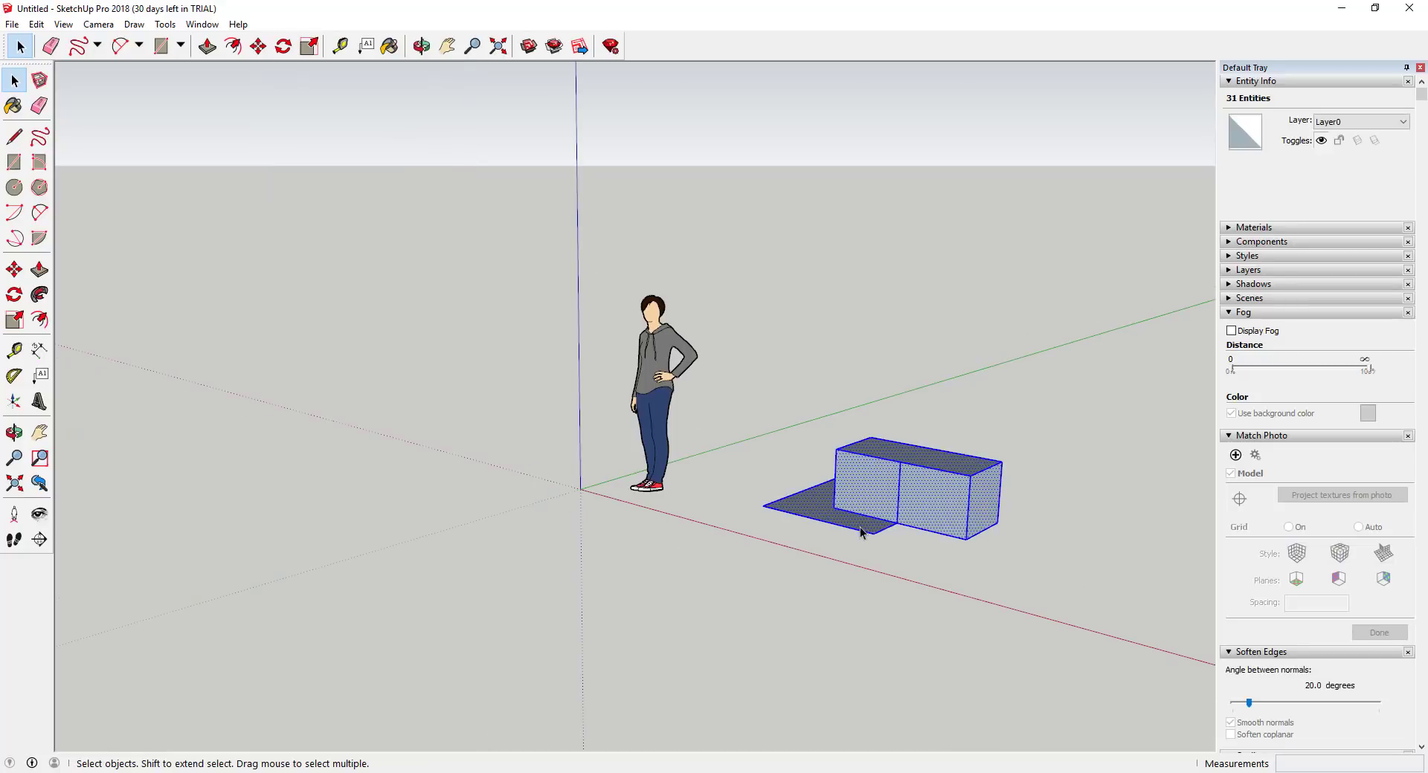
left_click(800, 549)
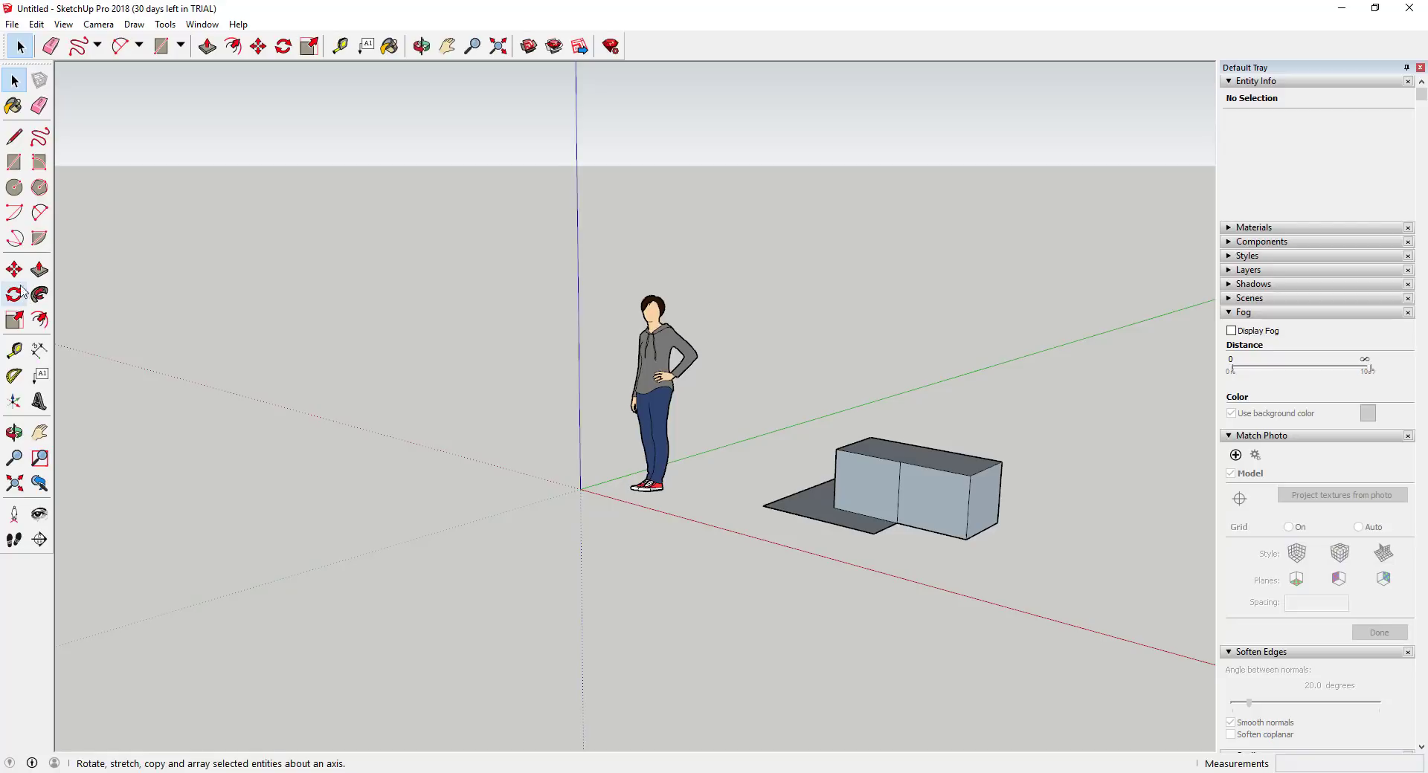
left_click(39, 137)
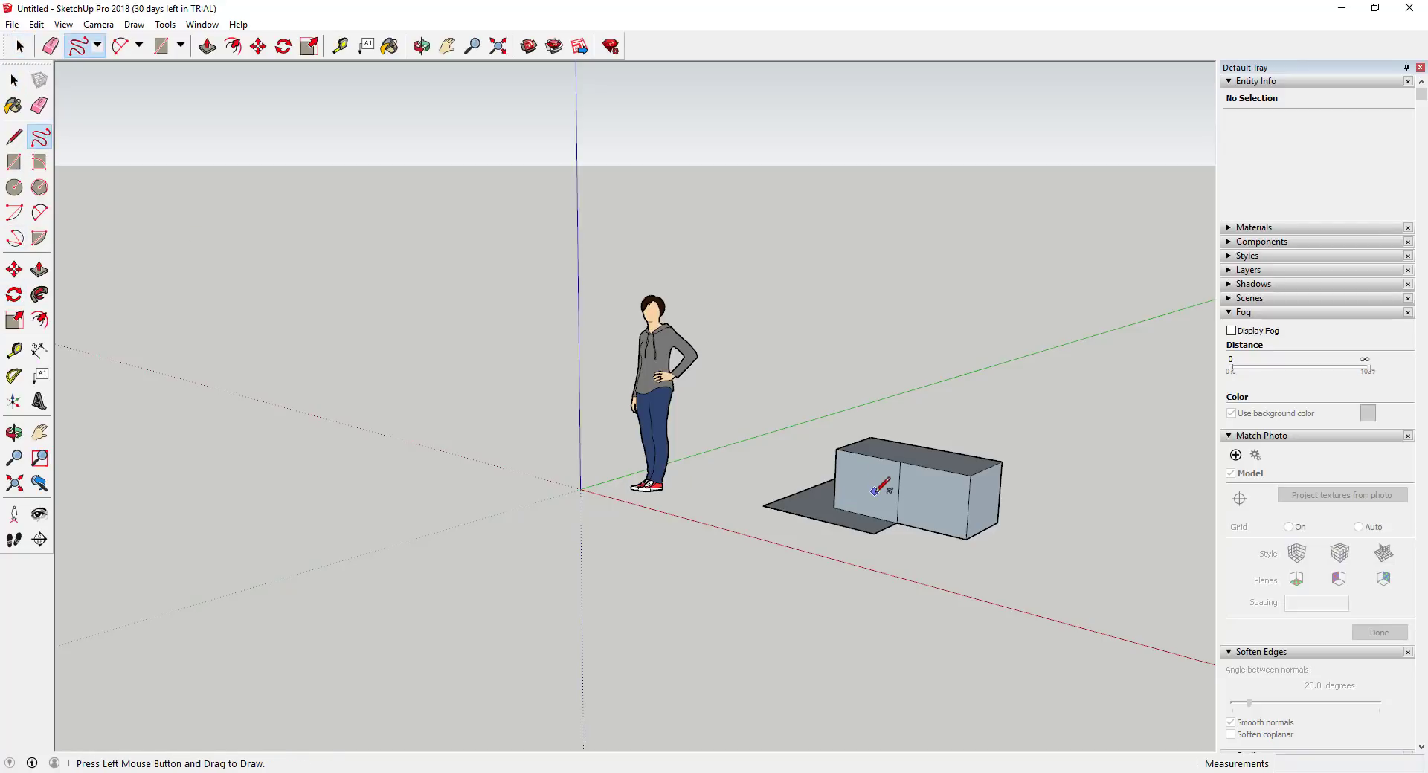
mouse_move(855, 493)
left_mouse_down()
mouse_move(951, 476)
mouse_move(1027, 437)
mouse_move(1062, 459)
mouse_move(1070, 494)
mouse_move(1052, 527)
mouse_move(1032, 519)
mouse_move(1029, 491)
mouse_move(1064, 492)
mouse_move(1097, 547)
mouse_move(1048, 587)
mouse_move(1020, 573)
mouse_move(1070, 559)
mouse_move(1095, 589)
mouse_move(1071, 622)
mouse_move(1015, 630)
mouse_move(966, 587)
mouse_move(981, 566)
mouse_move(993, 606)
mouse_move(925, 589)
mouse_move(931, 548)
mouse_move(945, 573)
mouse_move(891, 561)
left_mouse_up()
mouse_move(890, 560)
middle_mouse_down()
mouse_move(796, 516)
mouse_move(870, 511)
mouse_move(963, 450)
mouse_move(940, 472)
middle_mouse_up()
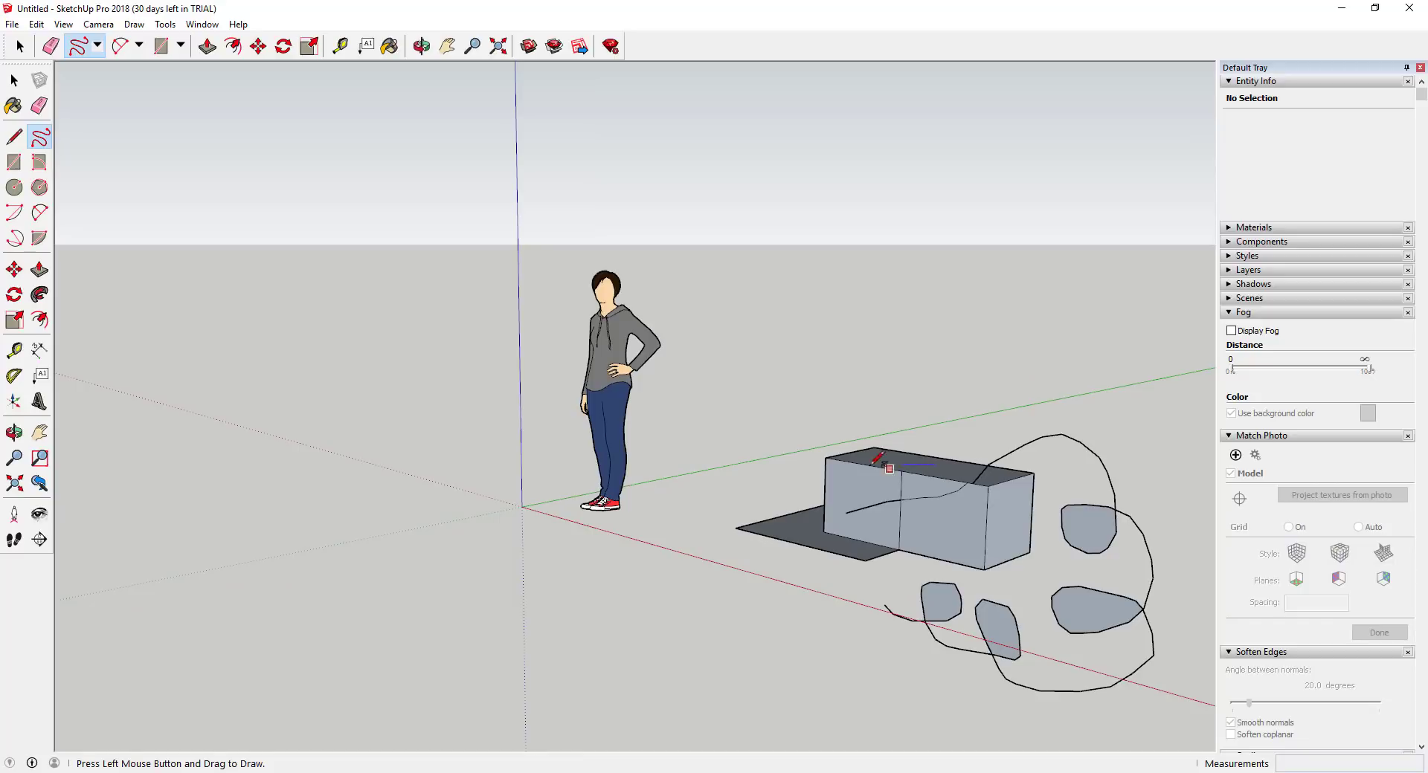
mouse_move(874, 465)
left_mouse_down()
mouse_move(861, 517)
mouse_move(951, 514)
mouse_move(864, 492)
mouse_move(813, 524)
mouse_move(832, 542)
mouse_move(802, 534)
mouse_move(721, 564)
mouse_move(760, 569)
mouse_move(665, 559)
mouse_move(669, 609)
mouse_move(650, 548)
mouse_move(552, 580)
mouse_move(592, 589)
mouse_move(530, 551)
mouse_move(487, 601)
mouse_move(659, 579)
mouse_move(922, 460)
left_mouse_up()
mouse_move(958, 511)
middle_mouse_down()
mouse_move(762, 450)
mouse_move(902, 583)
middle_mouse_up()
key("ctrl+z")
key("ctrl+z")
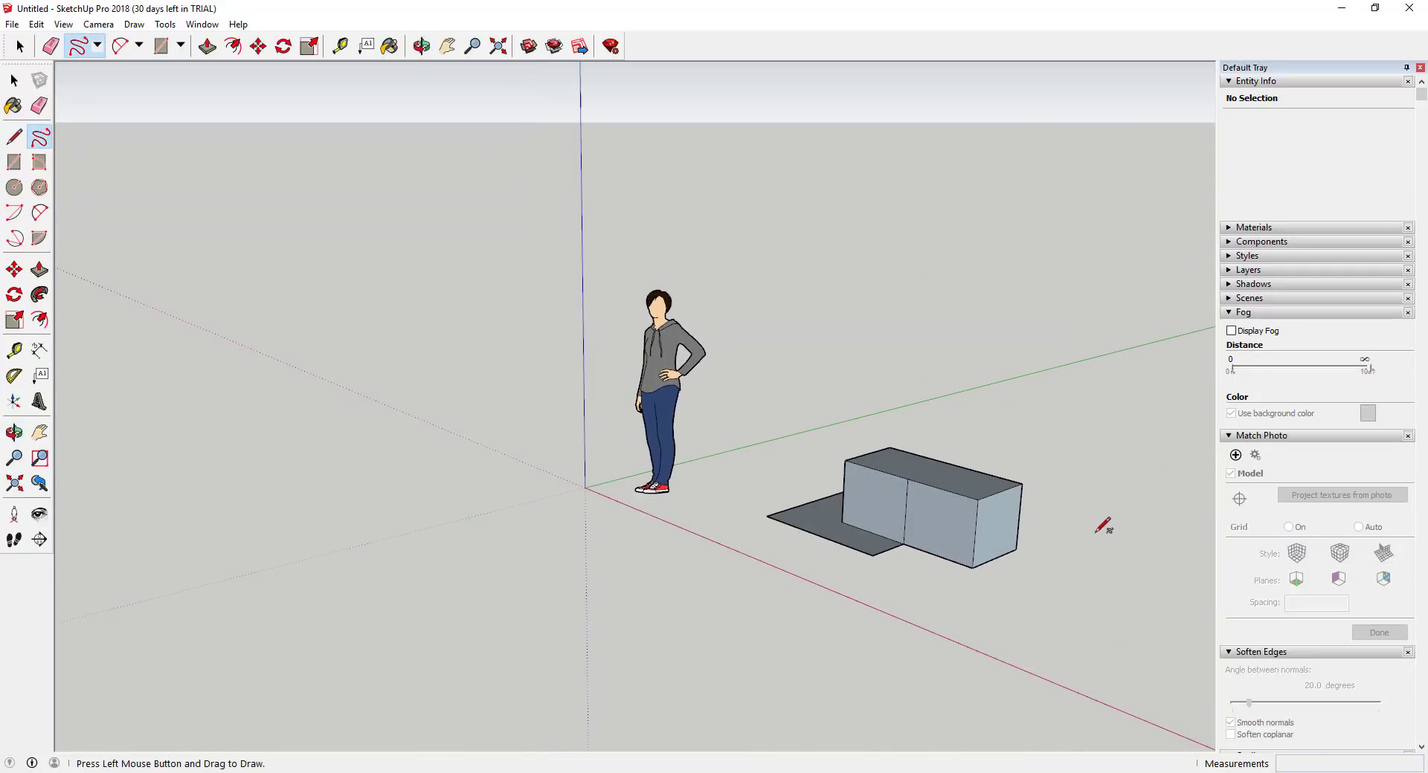
key("space")
mouse_move(1041, 516)
middle_mouse_down()
mouse_move(1080, 540)
mouse_move(796, 511)
middle_mouse_up()
Step: Measure the box's vertical edge with the Tape Measure, then window-select the box and base face
left_click(15, 351)
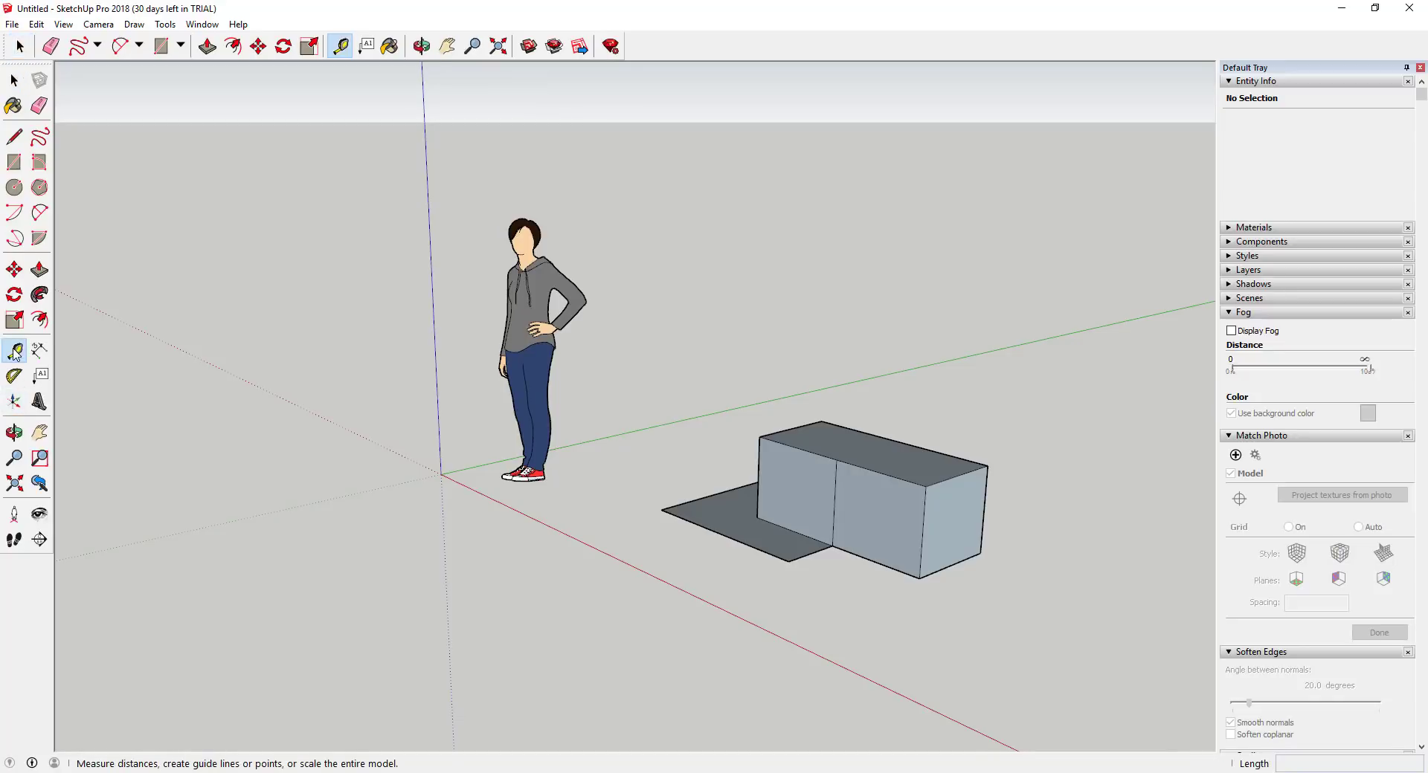
left_click(948, 485)
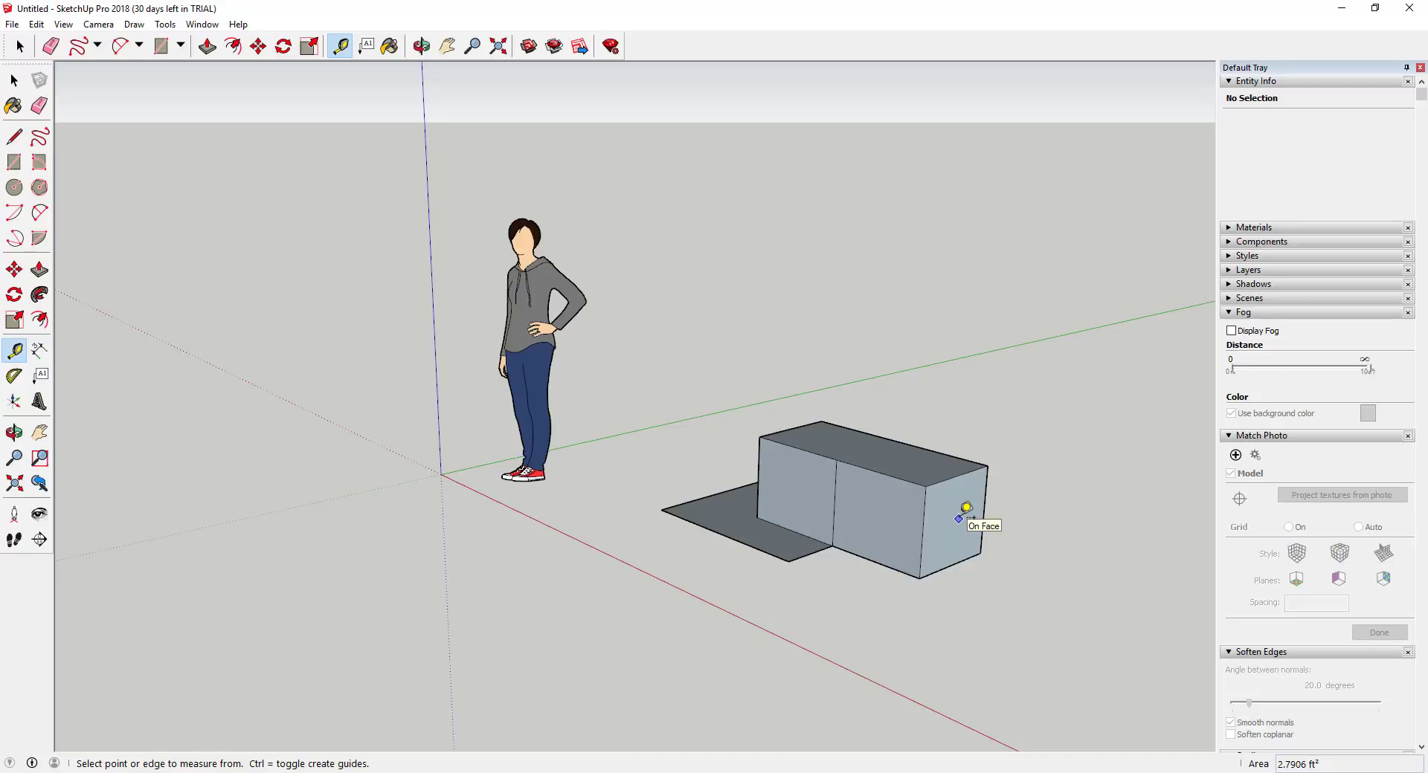
scroll(959, 517, "down", 4)
scroll(945, 511, "up", 2)
key("space")
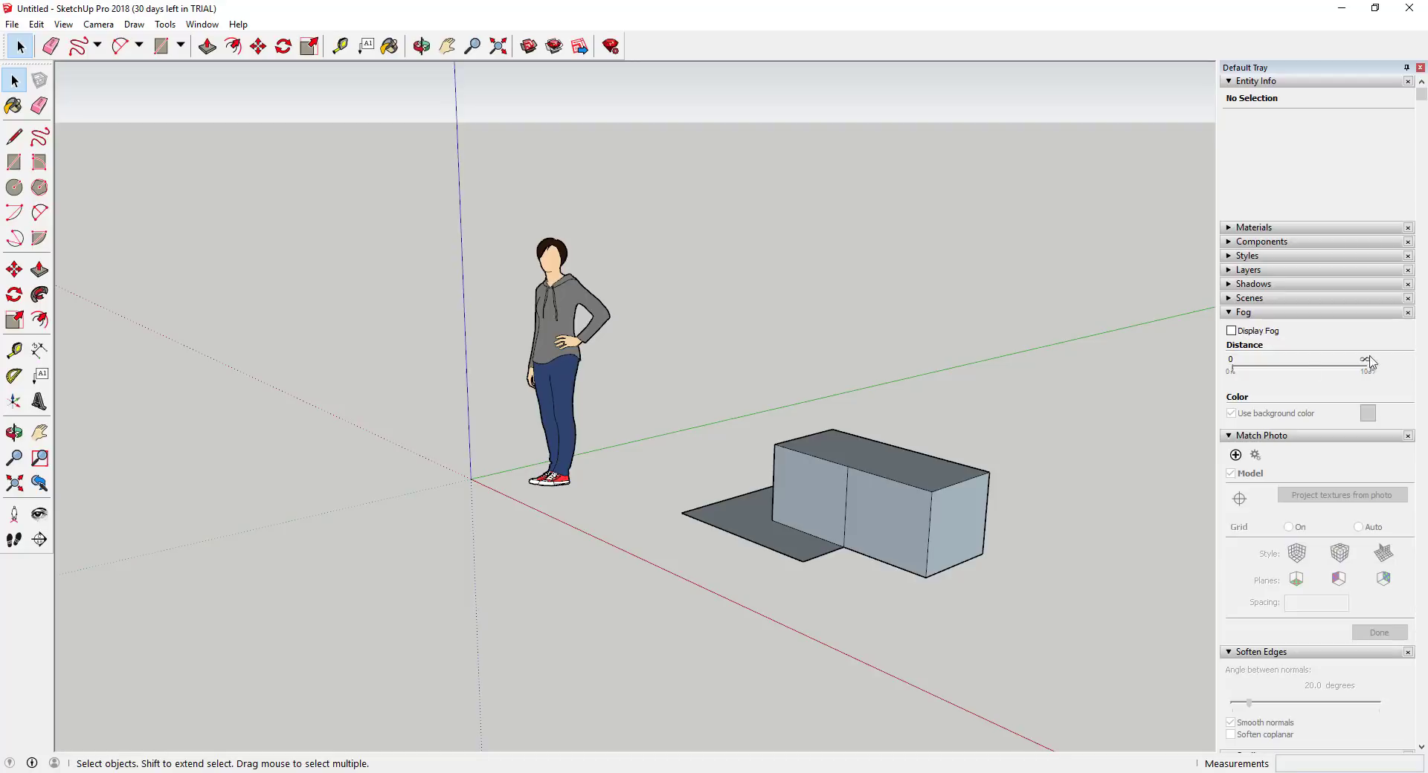
left_click_drag(637, 403, 1145, 641)
Step: Delete the box, draw a new floor rectangle and offset its outline inward for wall thickness
key("Delete")
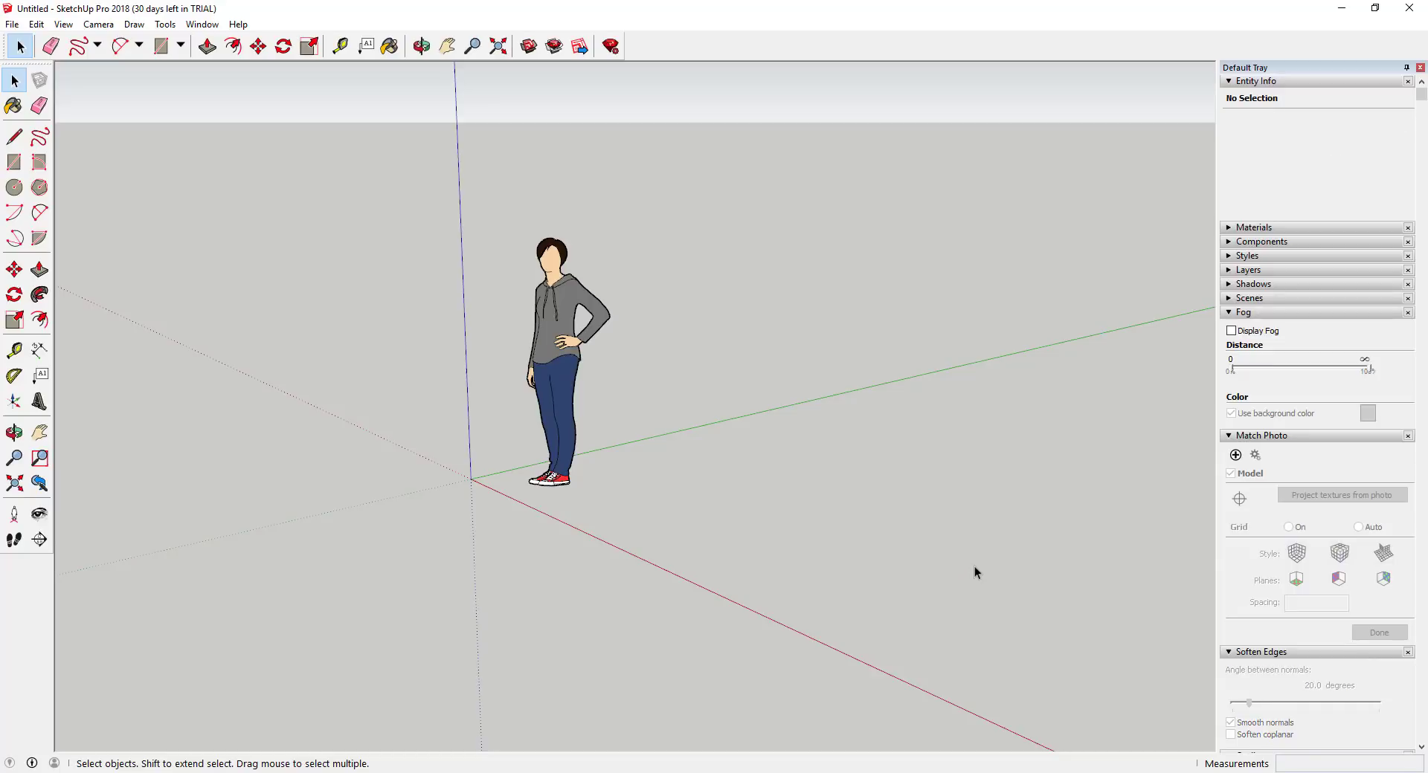
scroll(792, 538, "down", 3)
key("r")
left_click(717, 527)
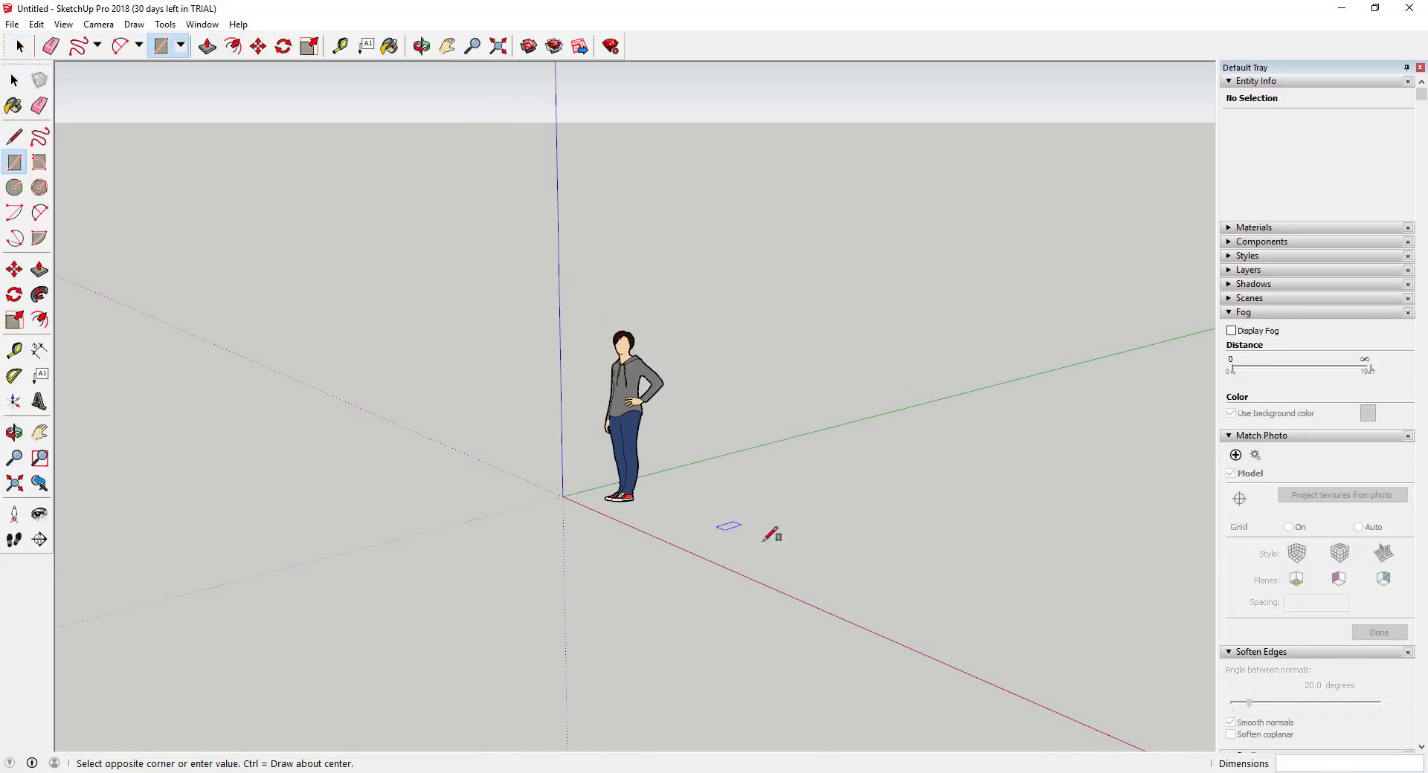
left_click(1162, 548)
key("f")
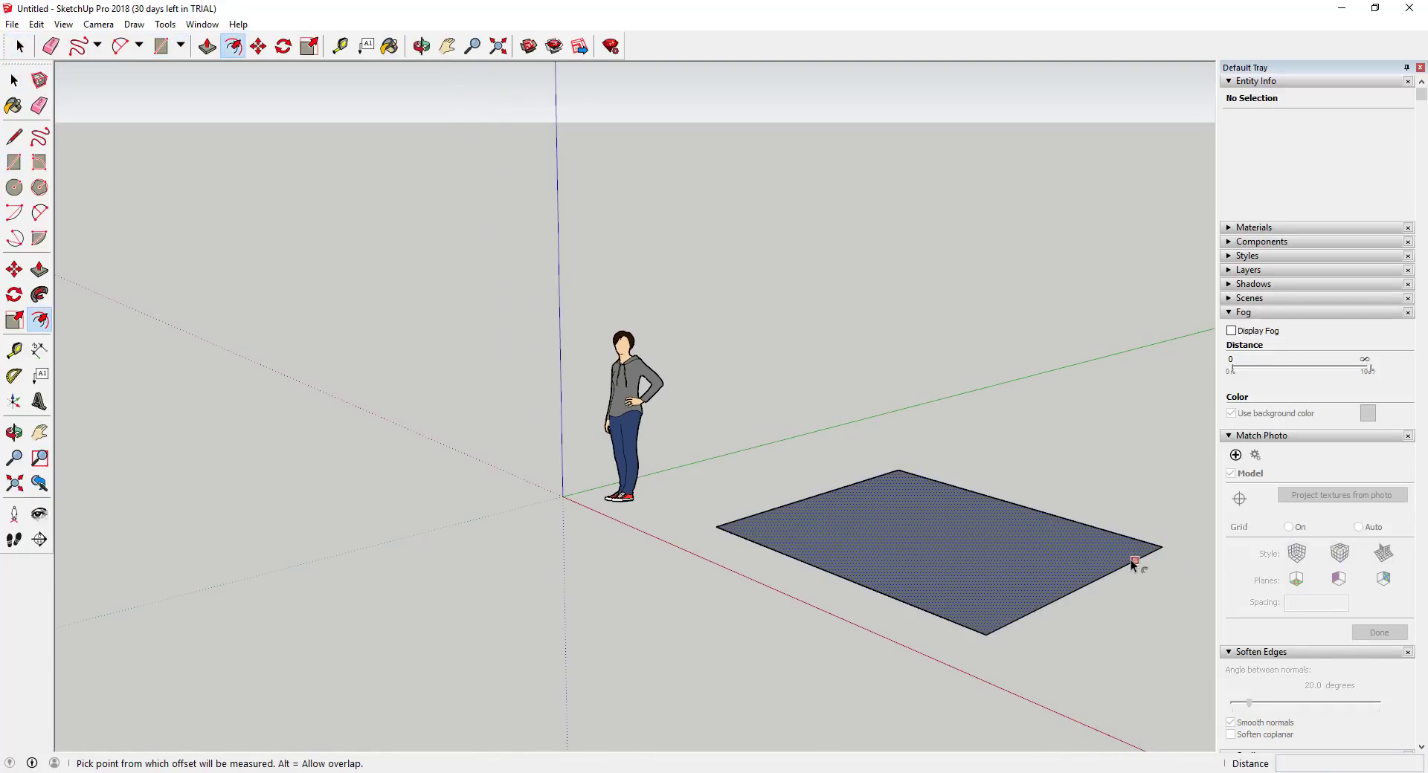
left_click(1126, 570)
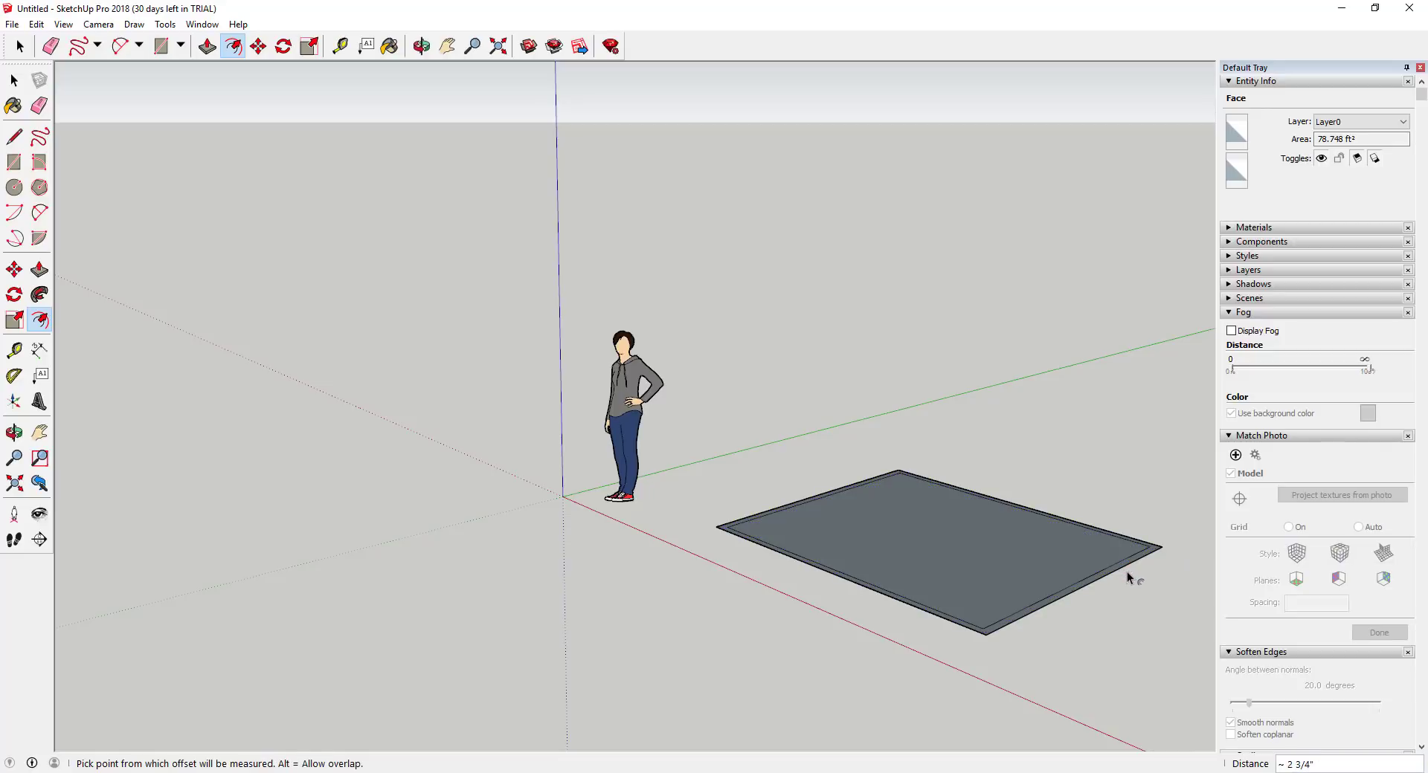
middle_click_drag(1127, 571, 934, 599)
Step: Draw a divider strip rectangle across the floor and erase stray edges
key("space")
left_click(1018, 665)
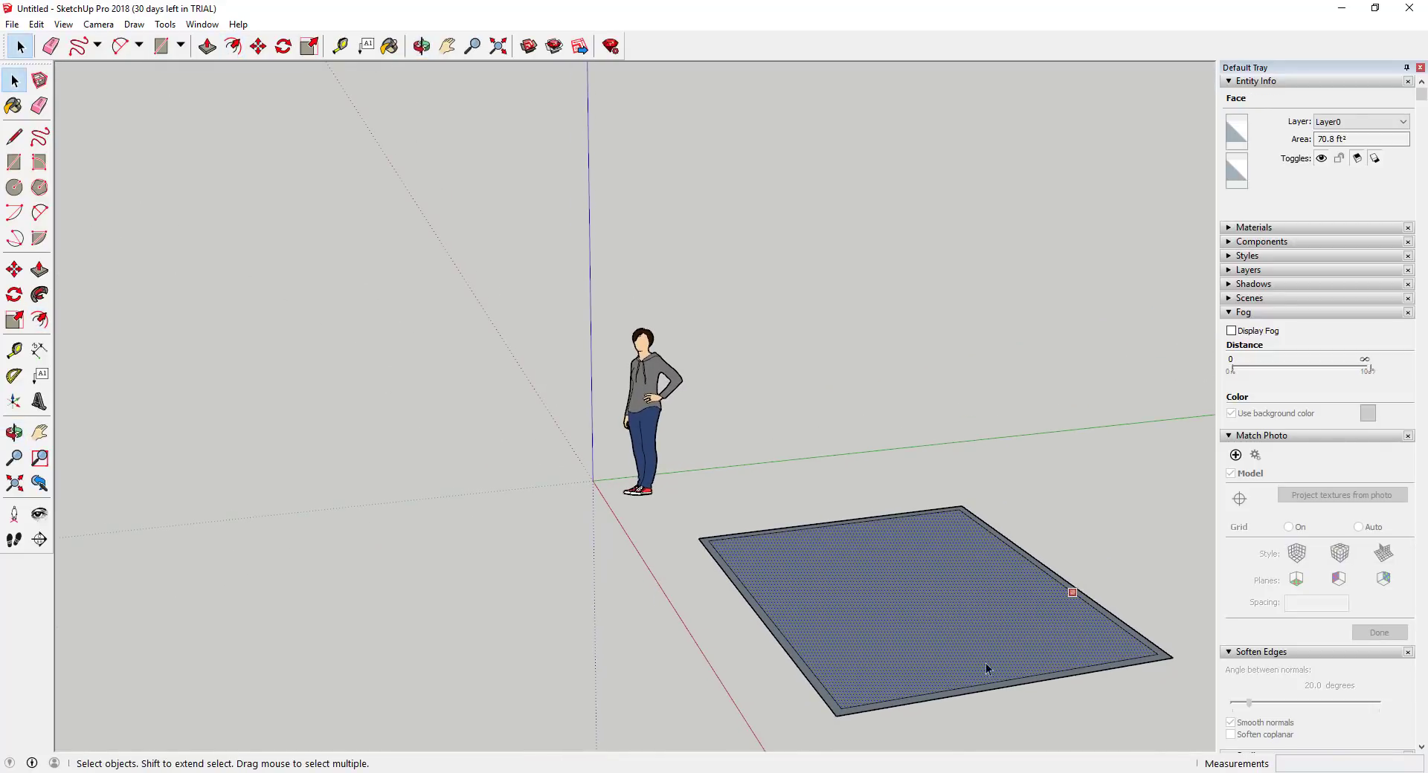
key("r")
left_click(959, 511)
left_click(910, 658)
key("e")
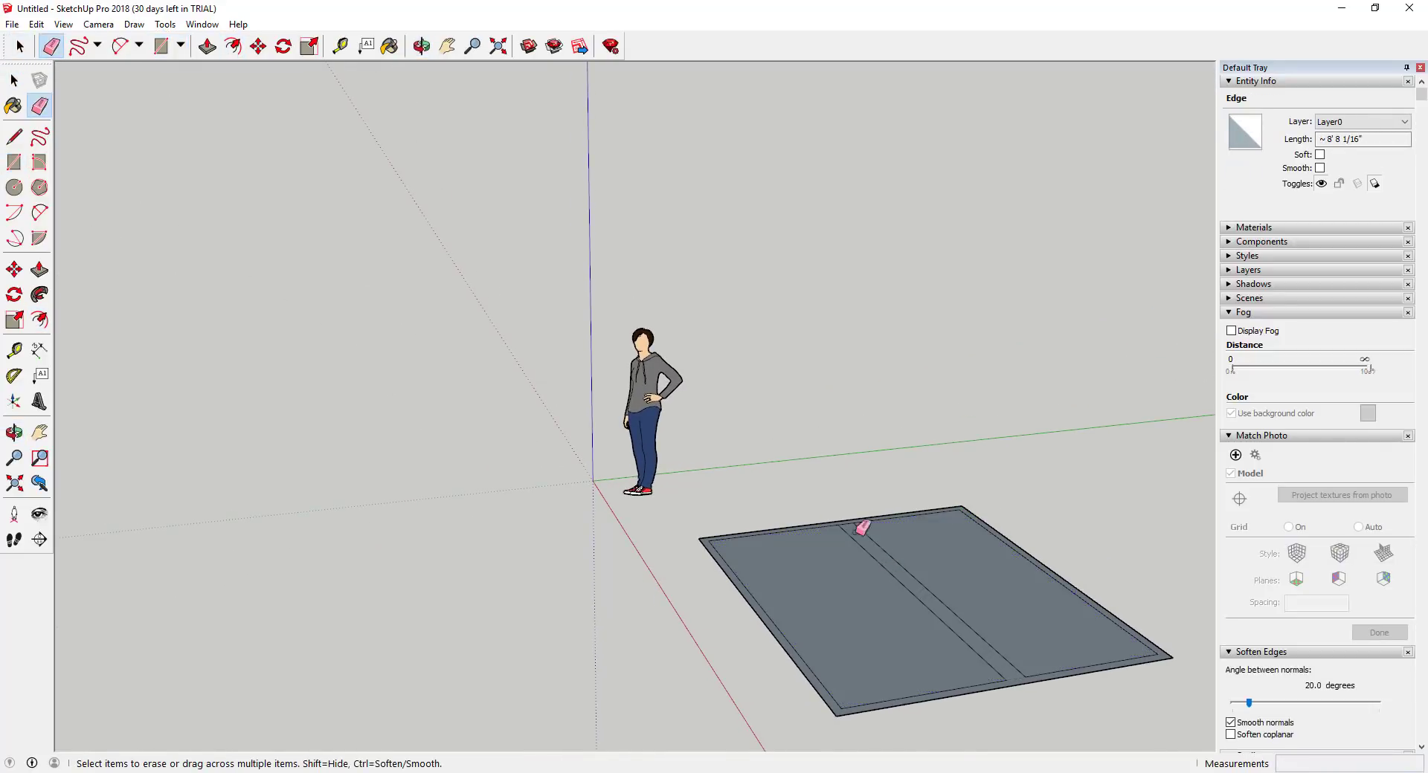
key("space")
Step: Push/Pull the wall strip and the divider strip up to wall height
key("p")
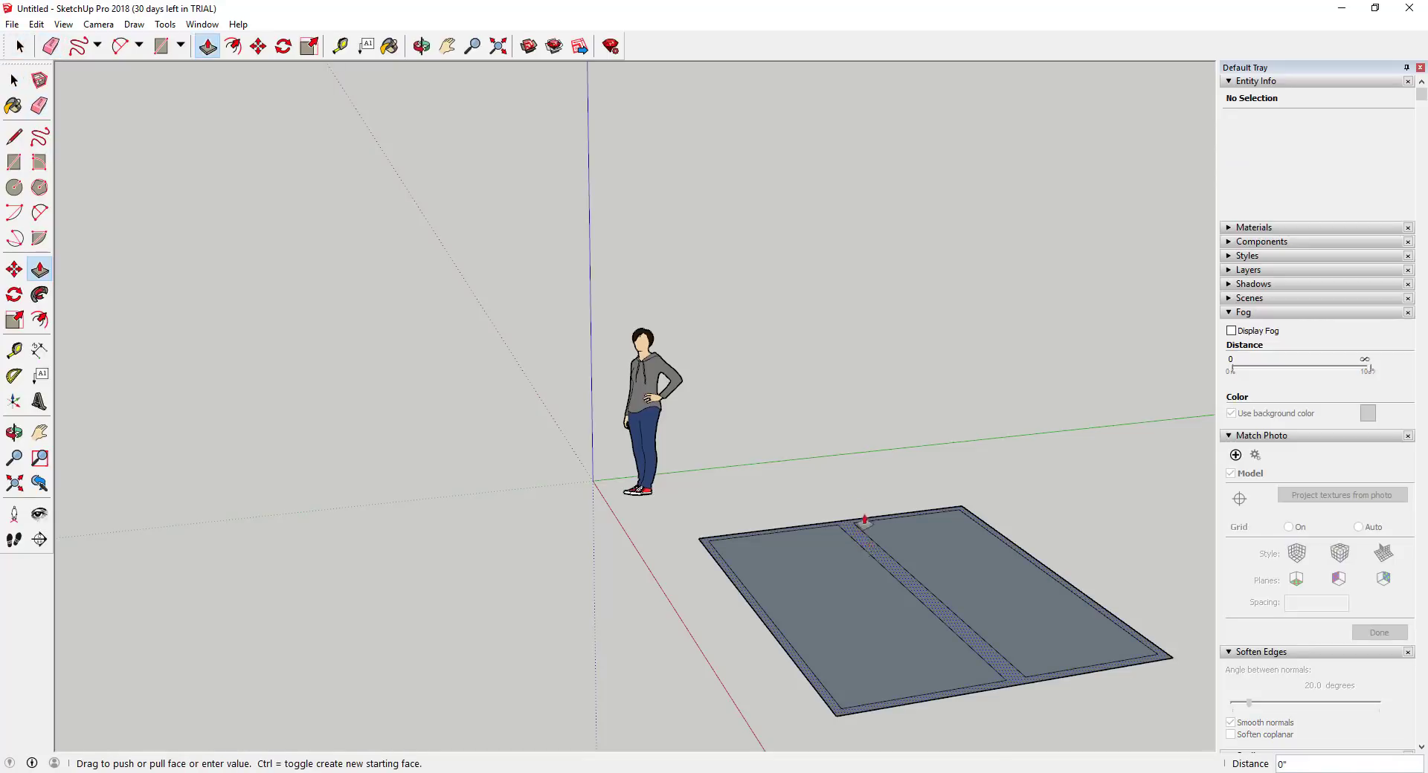
left_click_drag(861, 516, 874, 385)
middle_click_drag(793, 375, 924, 366)
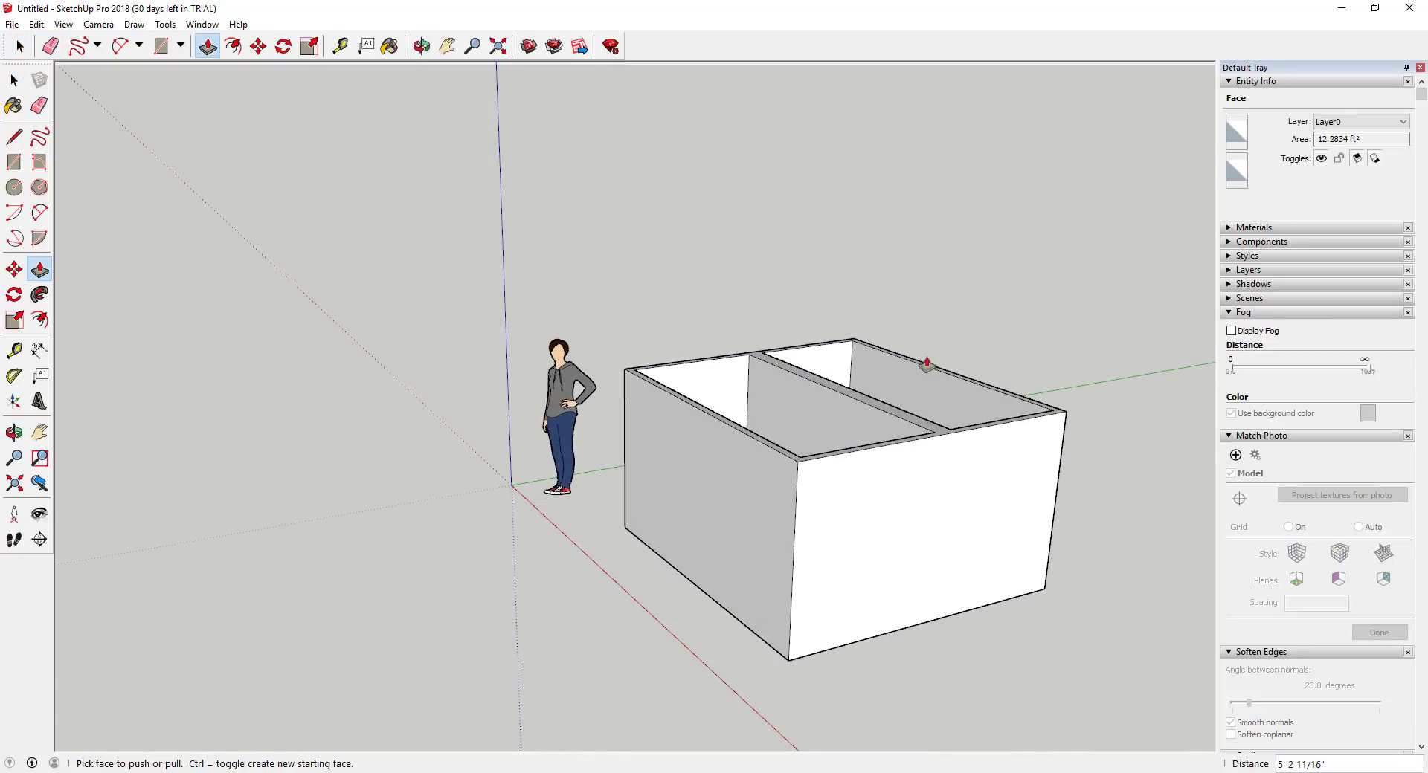
key("space")
scroll(899, 372, "down", 3)
scroll(917, 374, "up", 2)
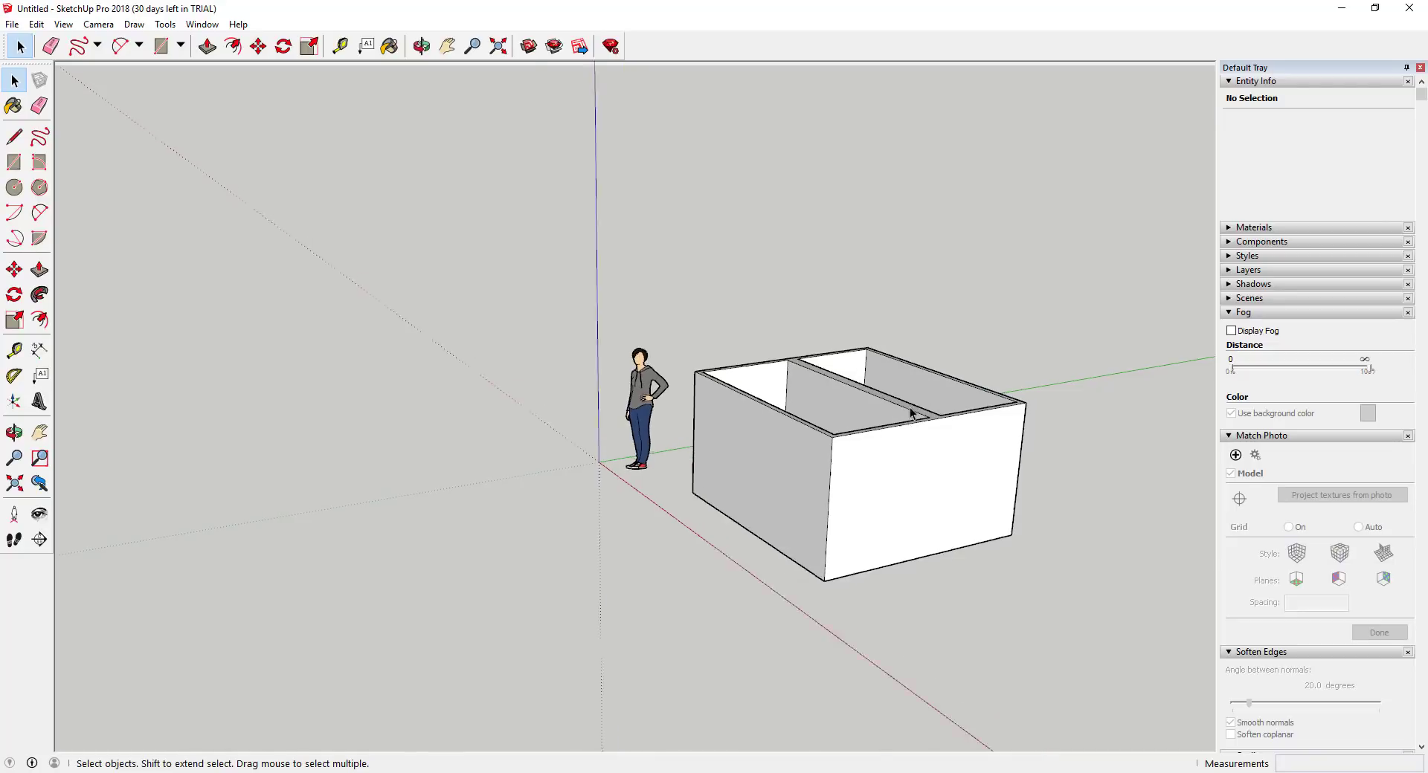
scroll(801, 407, "down", 2)
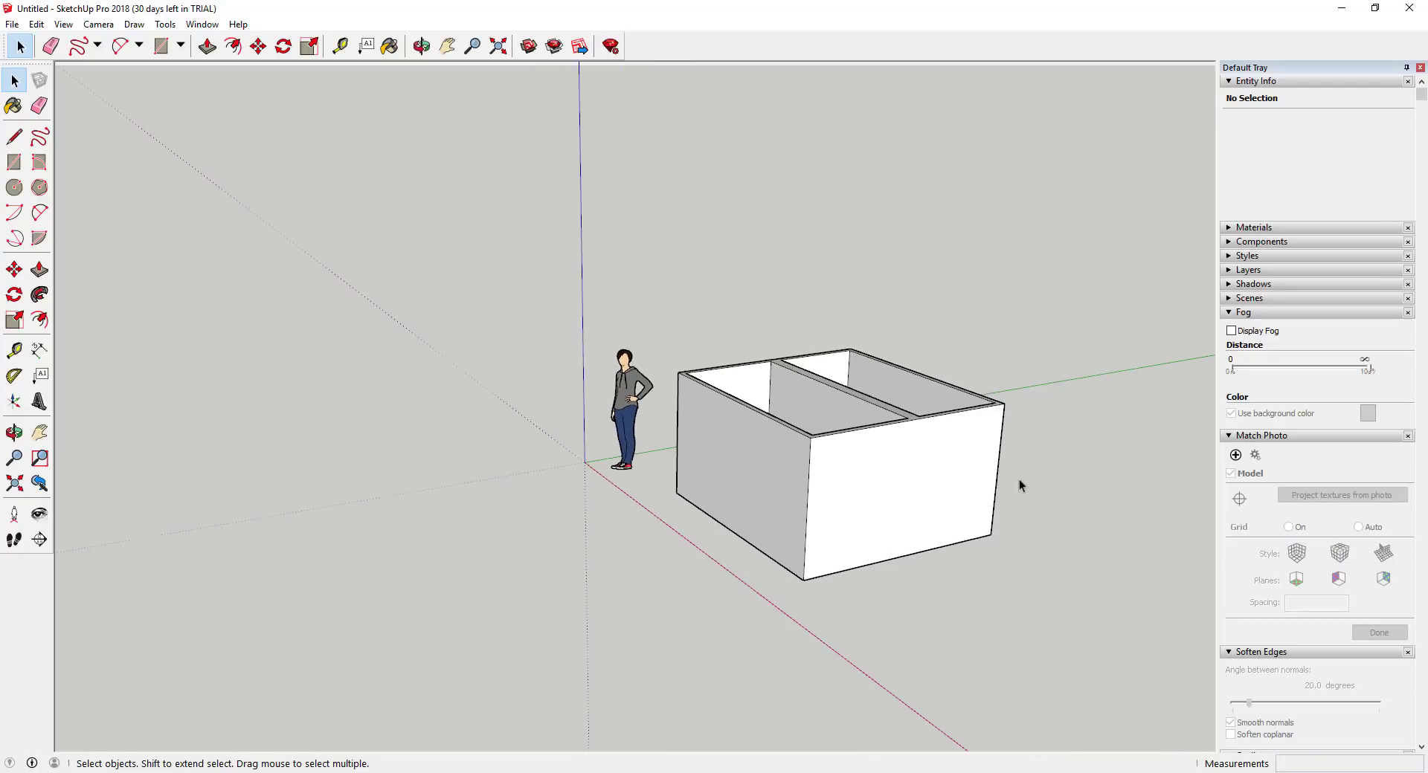
scroll(1019, 478, "up", 4)
middle_click_drag(805, 409, 446, 387)
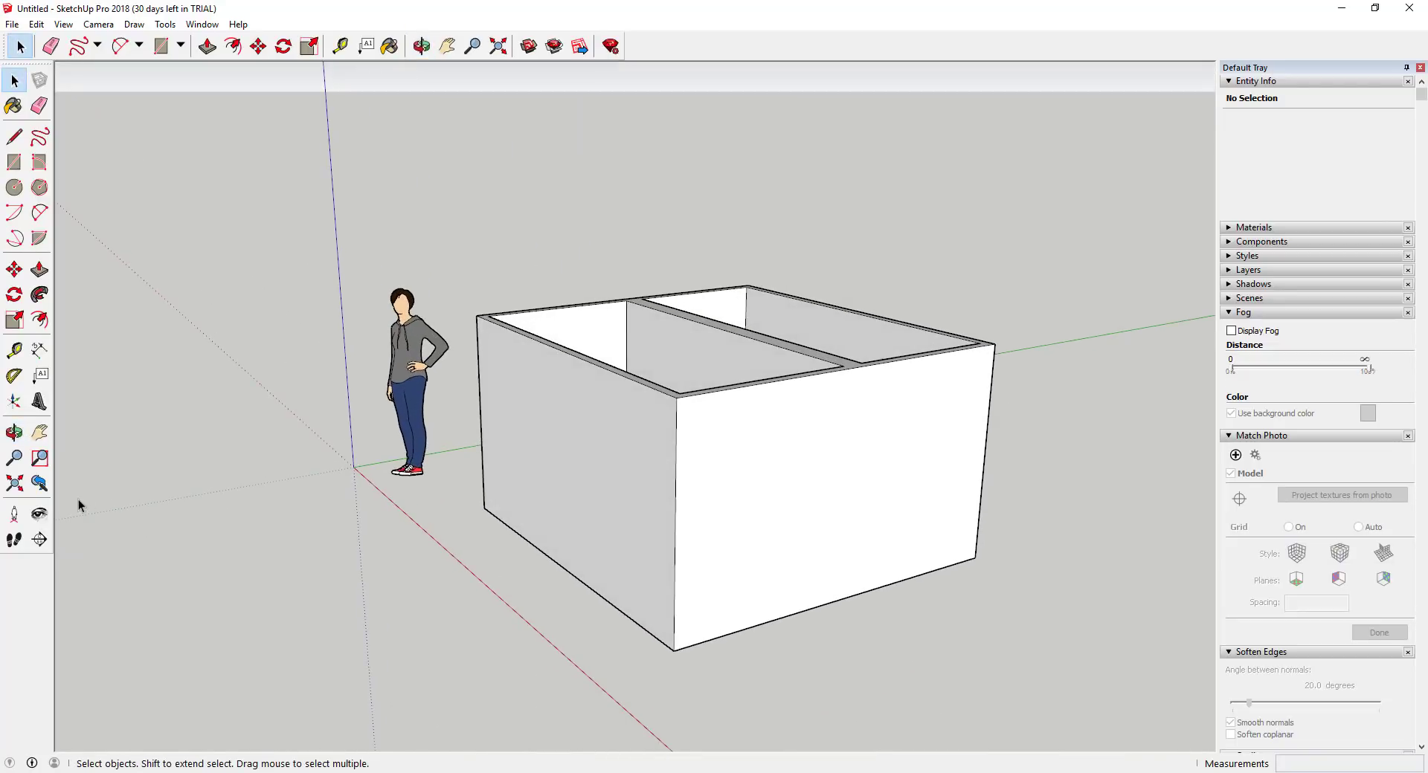
Step: Place a horizontal section plane named 'L1 Floor Plan' cutting through the box walls
left_click(38, 541)
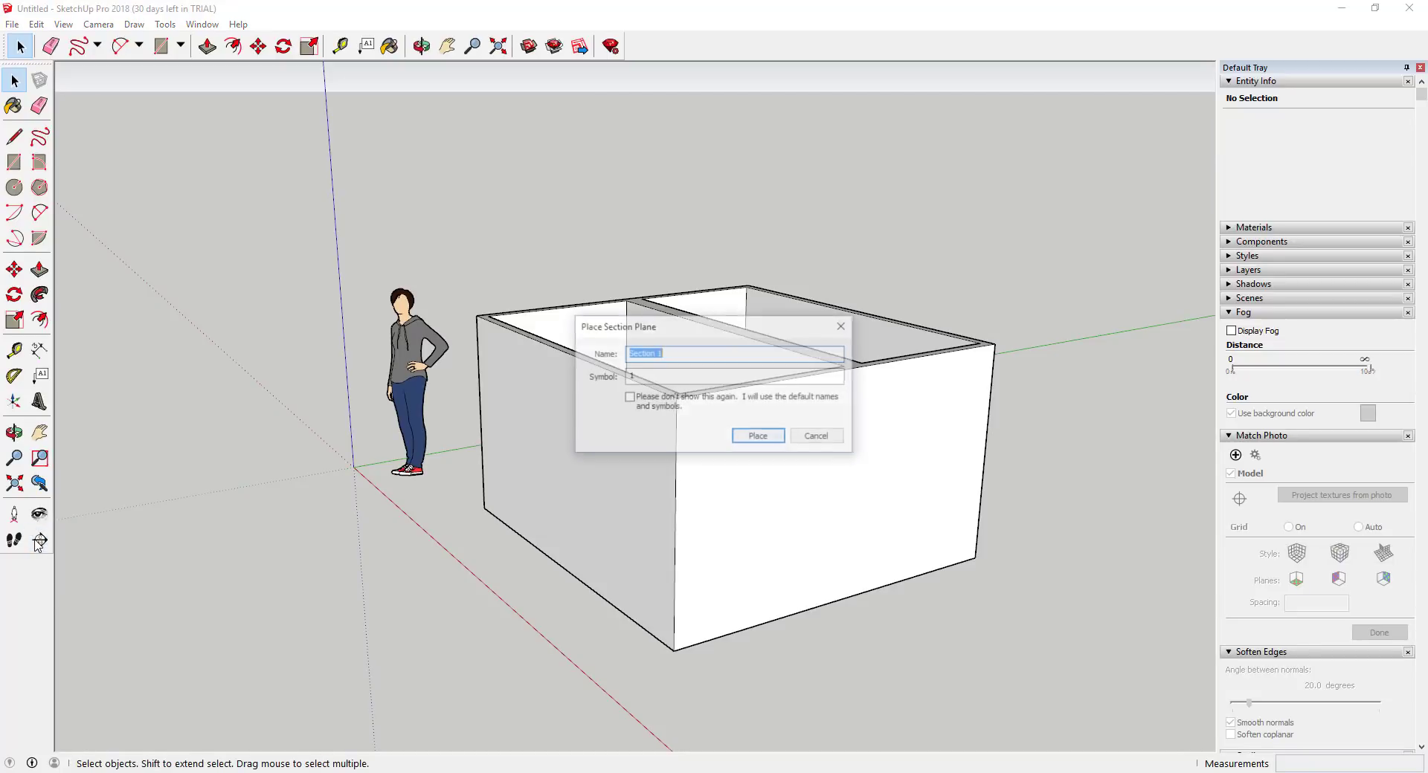
left_click_drag(686, 328, 752, 330)
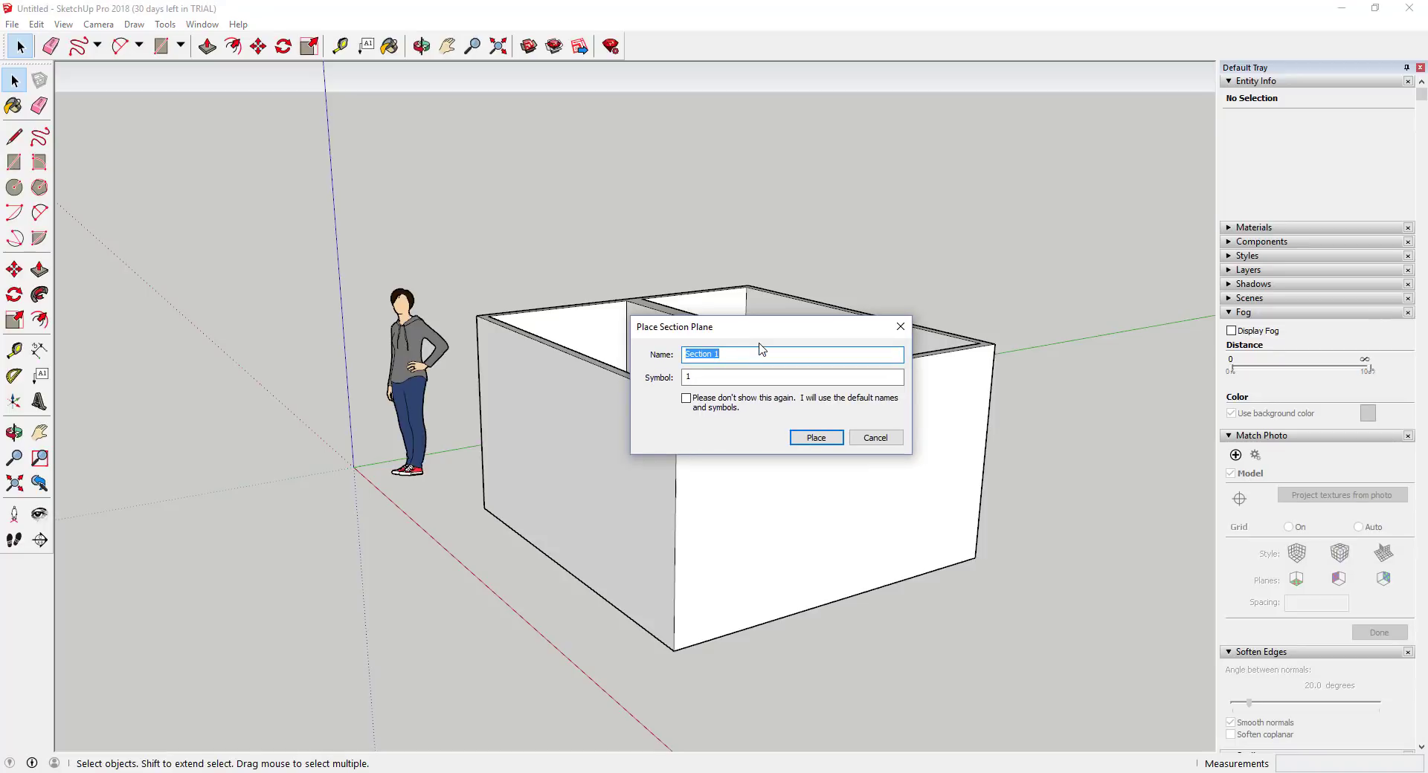
type("Floor Plan")
left_click(816, 438)
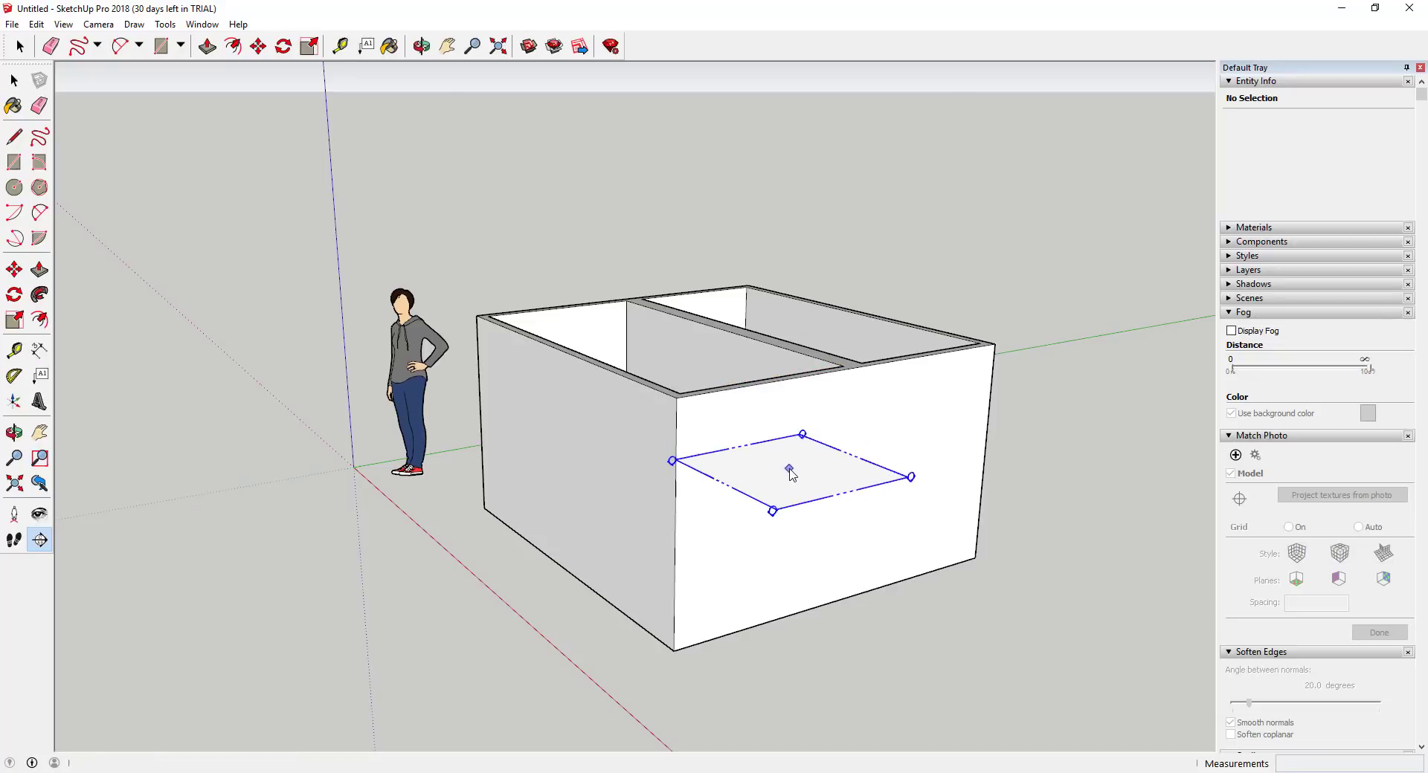
left_click(791, 469)
scroll(534, 531, "up", 3)
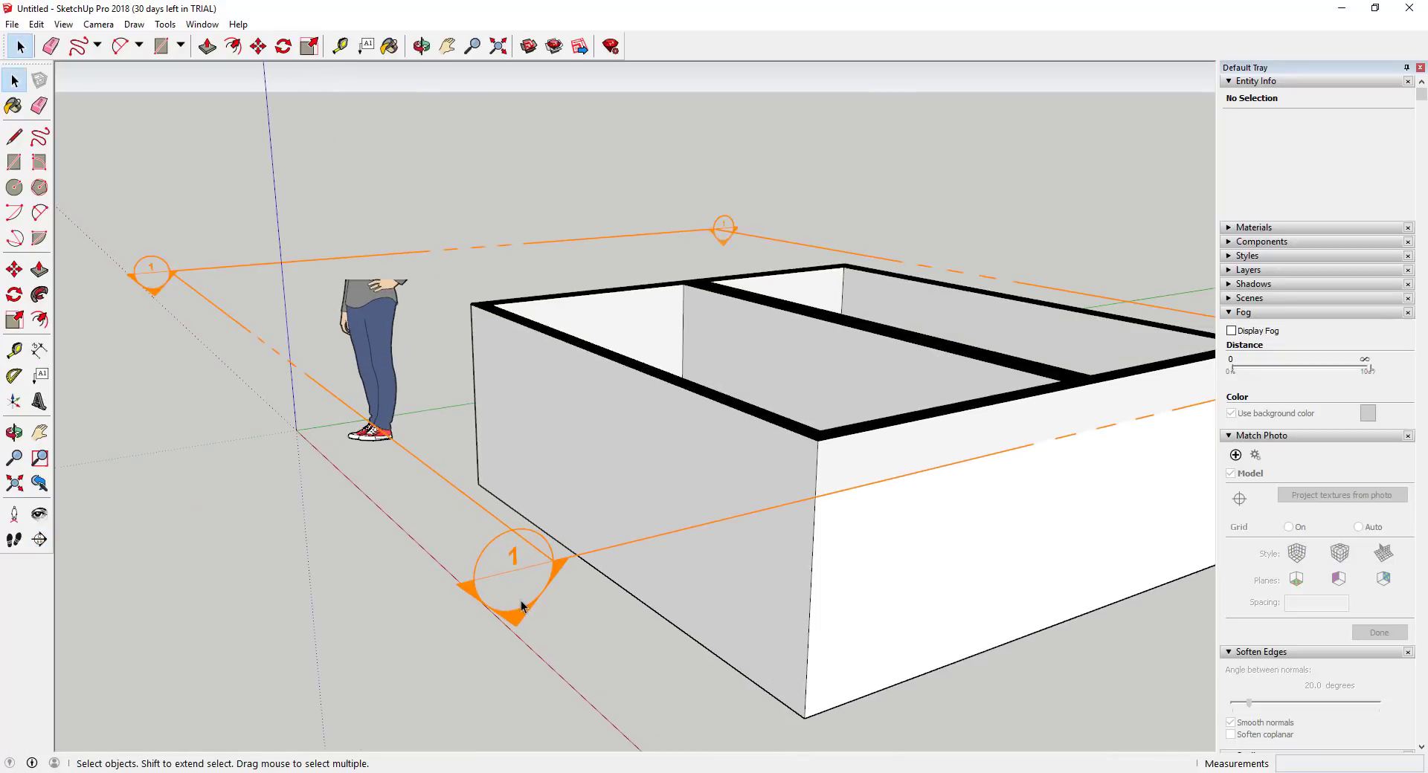
Step: Collapse the Match Photo, Fog and Soften Edges panels to reveal the Outliner
left_click(1229, 436)
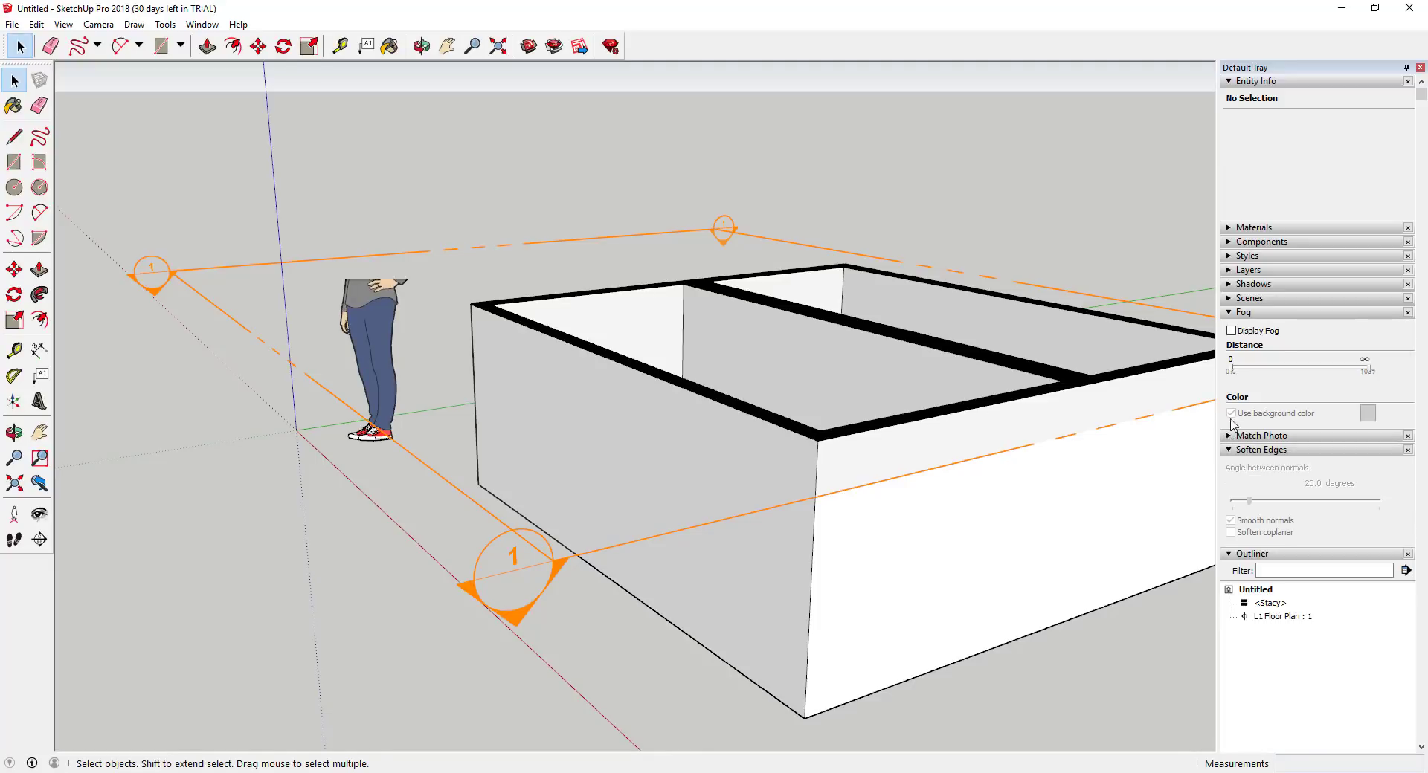
left_click(1229, 312)
left_click(1230, 342)
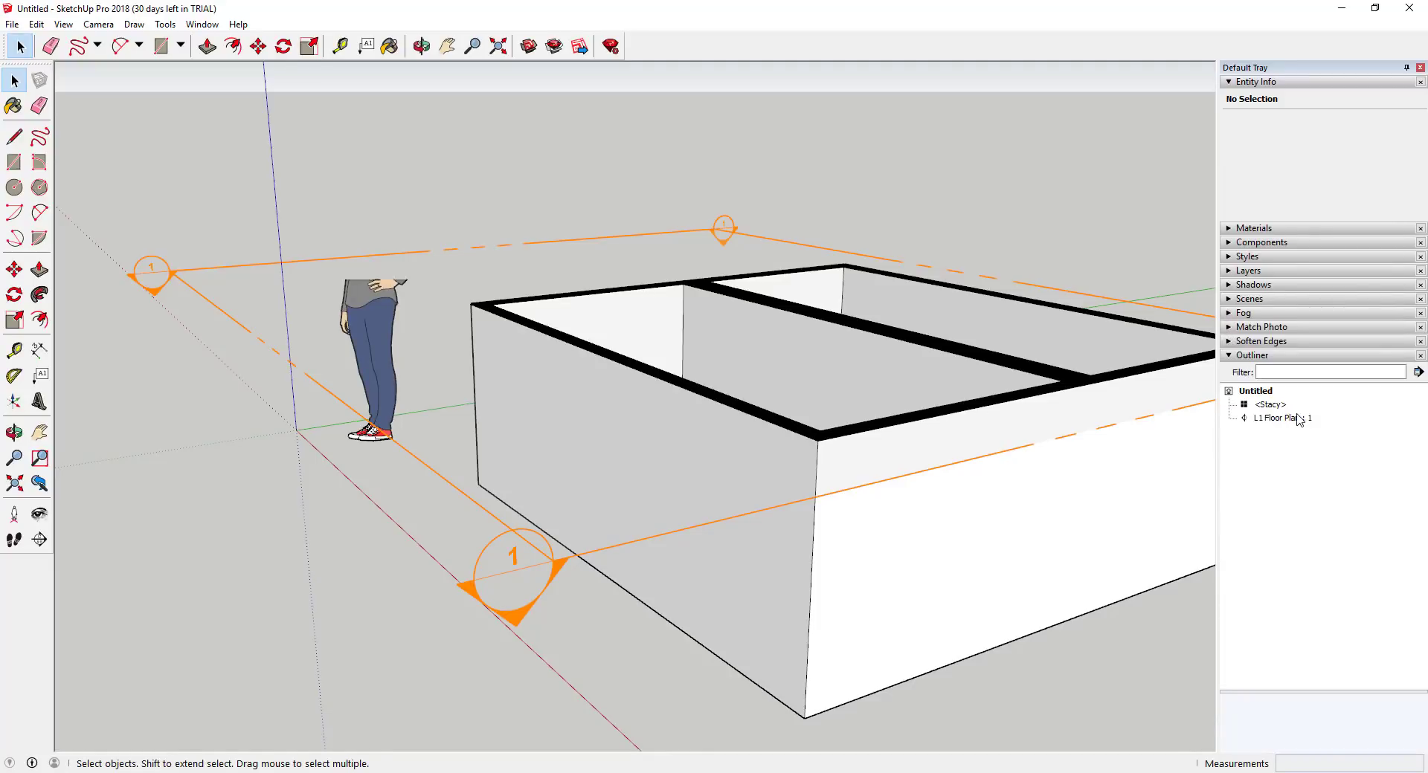
Step: Rename the L1 Floor Plan section plane's symbol to 2
left_click(1281, 419)
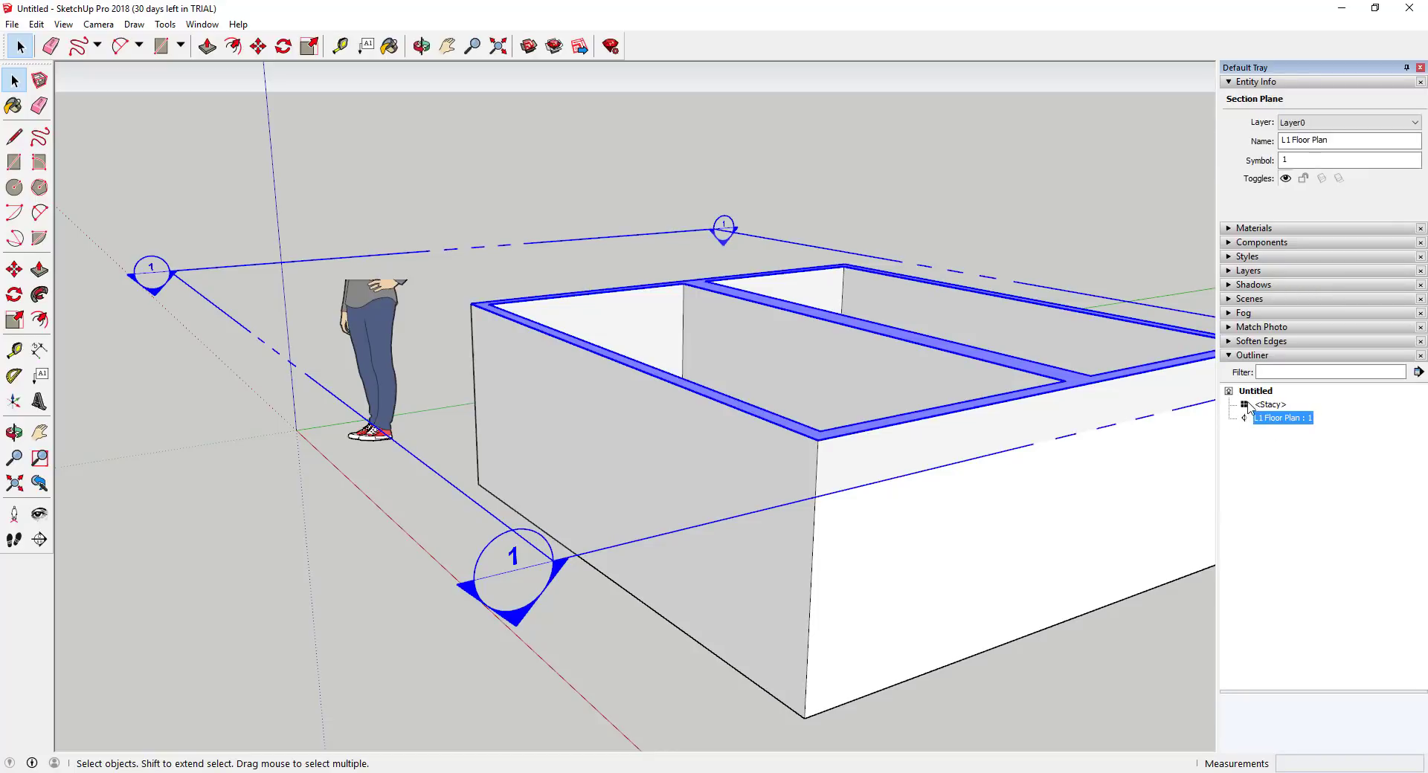
double_click(1290, 420)
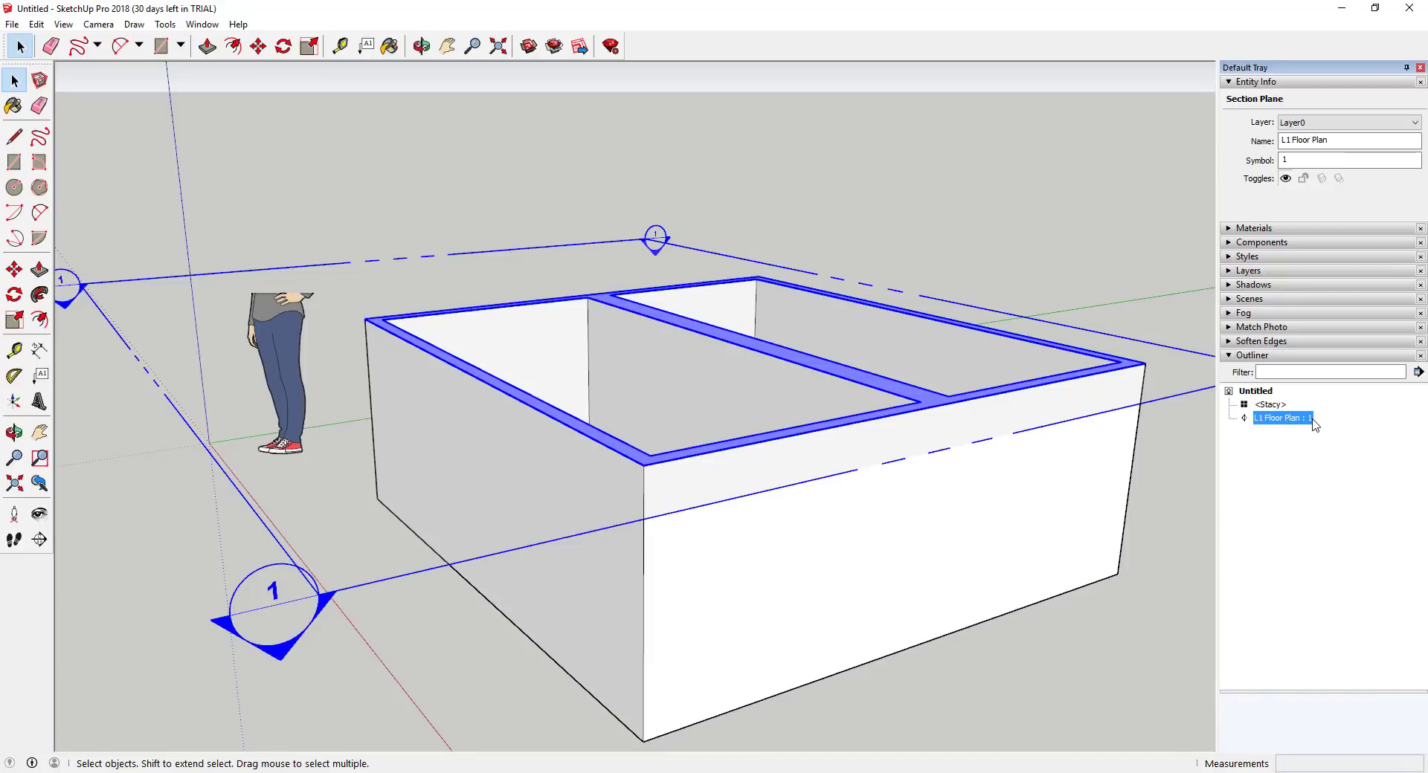
right_click(1309, 419)
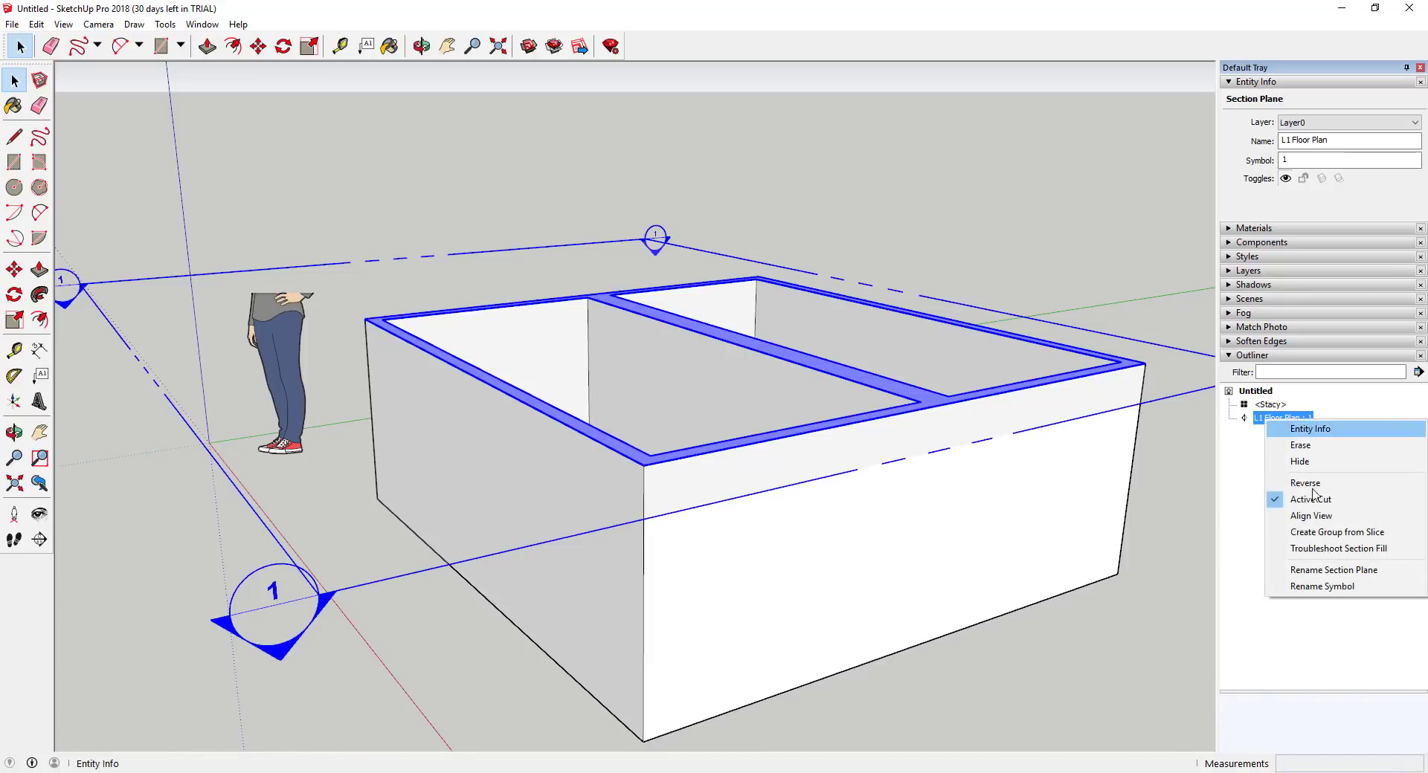
left_click(1331, 586)
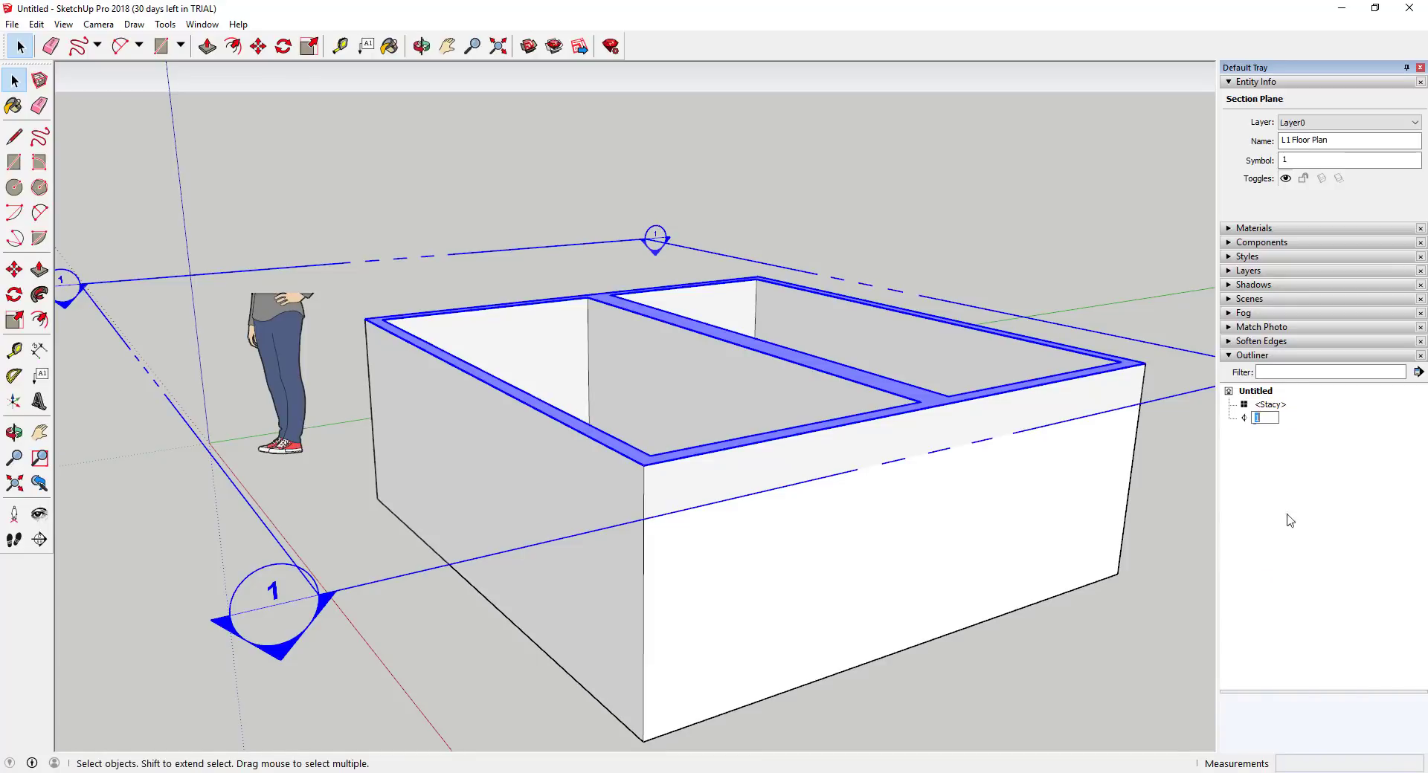
type("2")
key("Return")
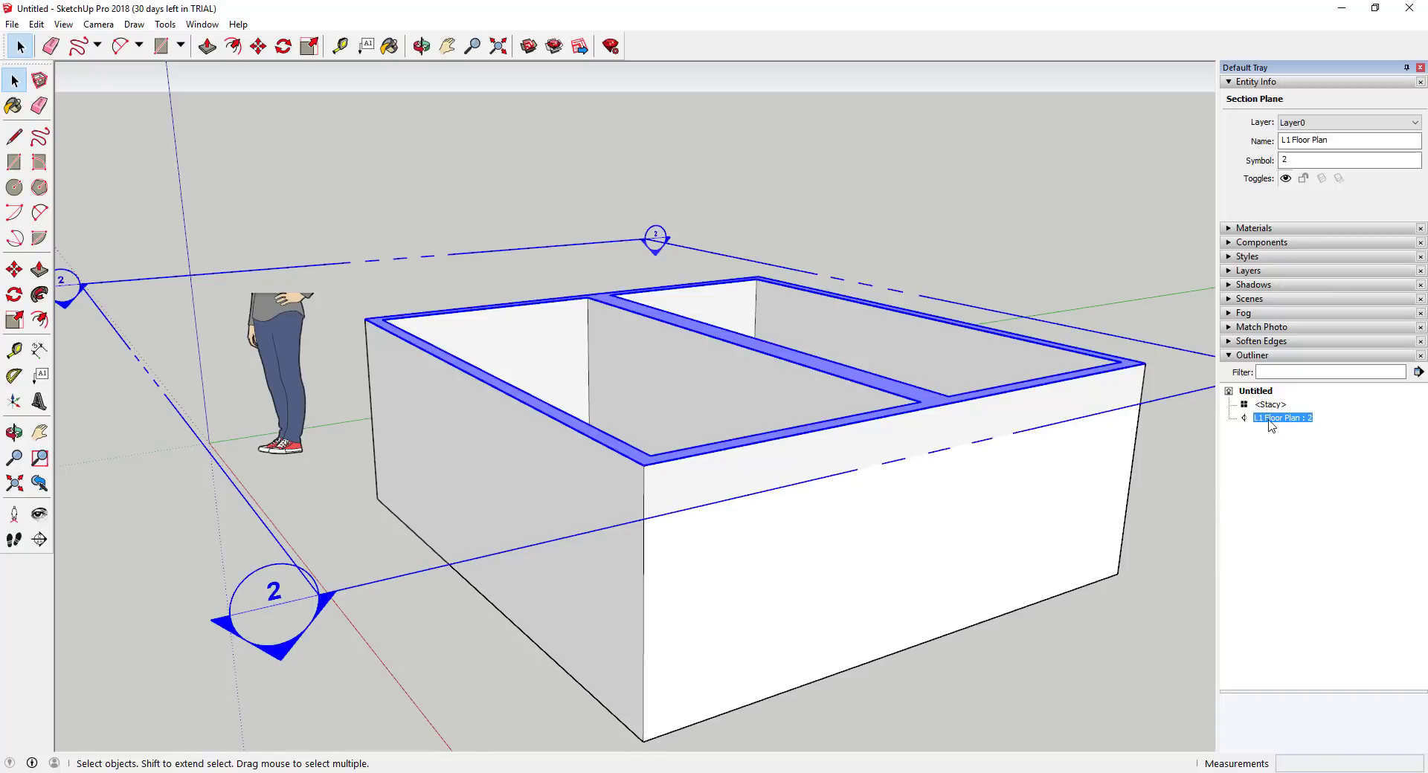
left_click(887, 225)
middle_click_drag(888, 224, 686, 467)
scroll(670, 394, "down", 5)
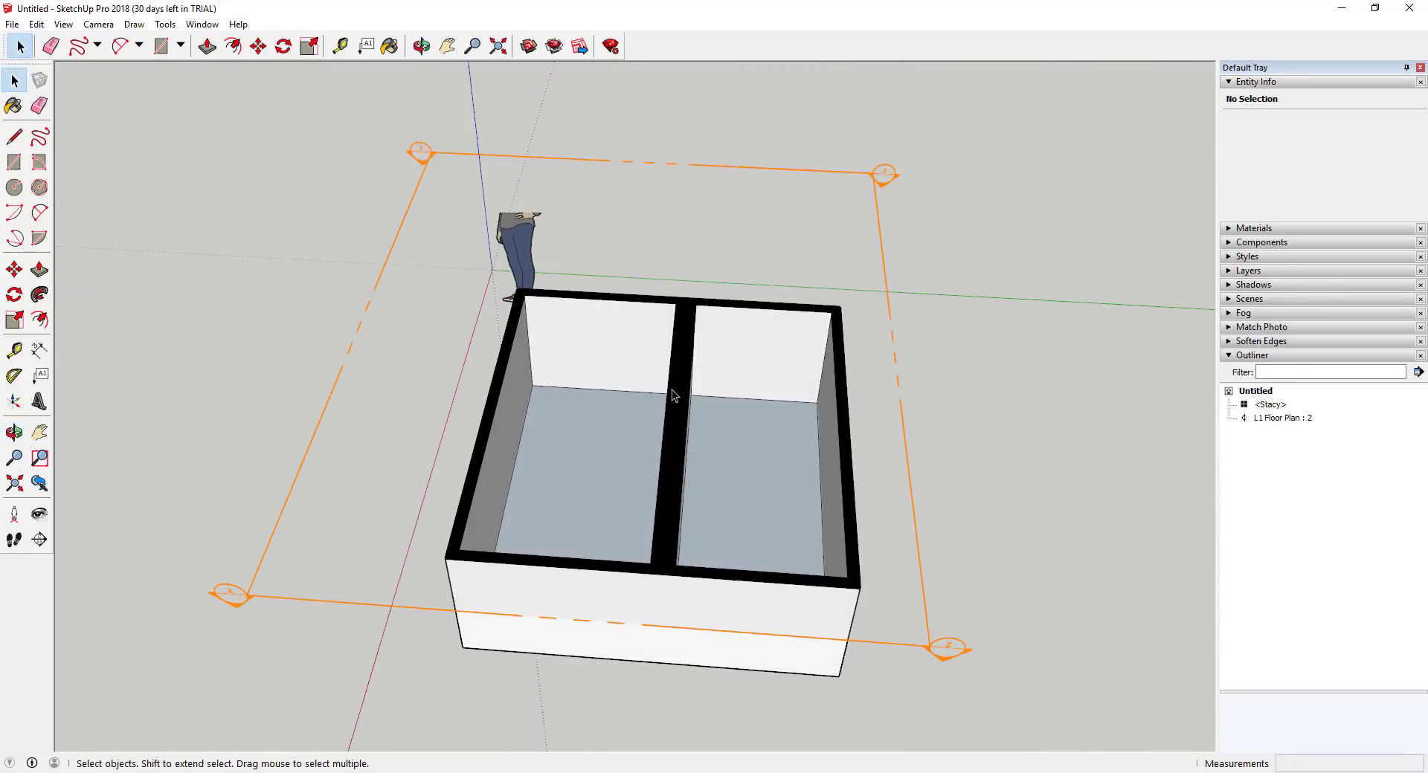
middle_click_drag(669, 395, 721, 465)
scroll(706, 439, "up", 3)
scroll(696, 412, "down", 3)
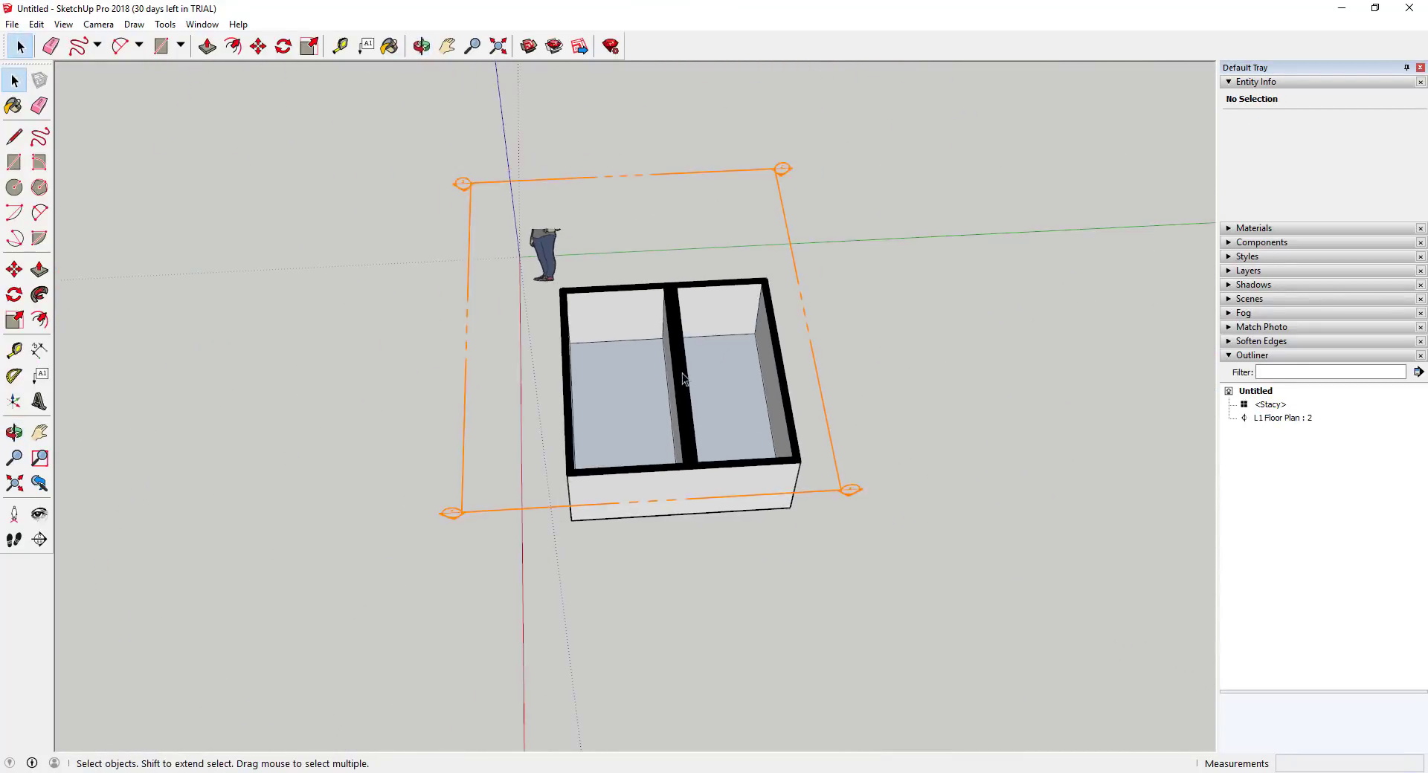
scroll(679, 377, "up", 3)
middle_click_drag(675, 402, 825, 397)
scroll(789, 456, "up", 2)
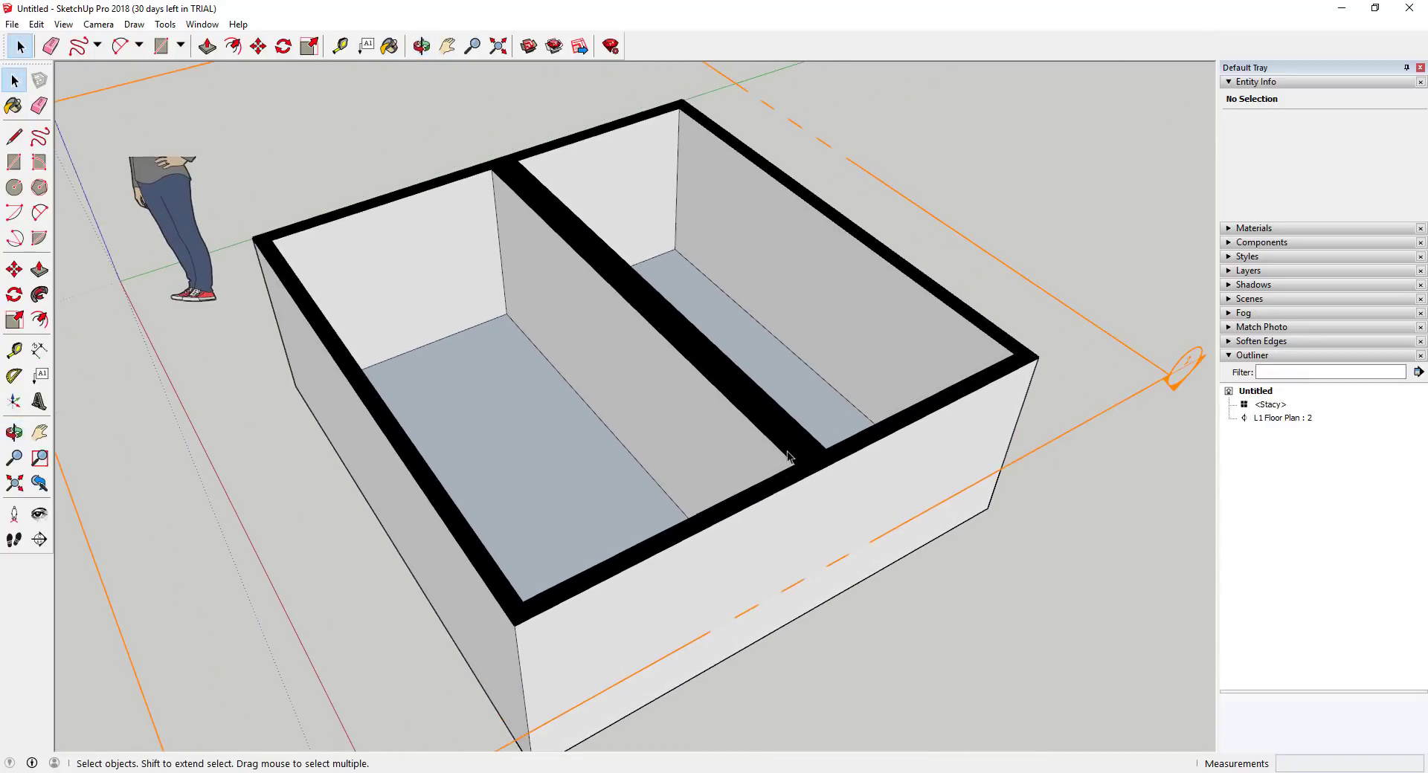
scroll(803, 440, "down", 3)
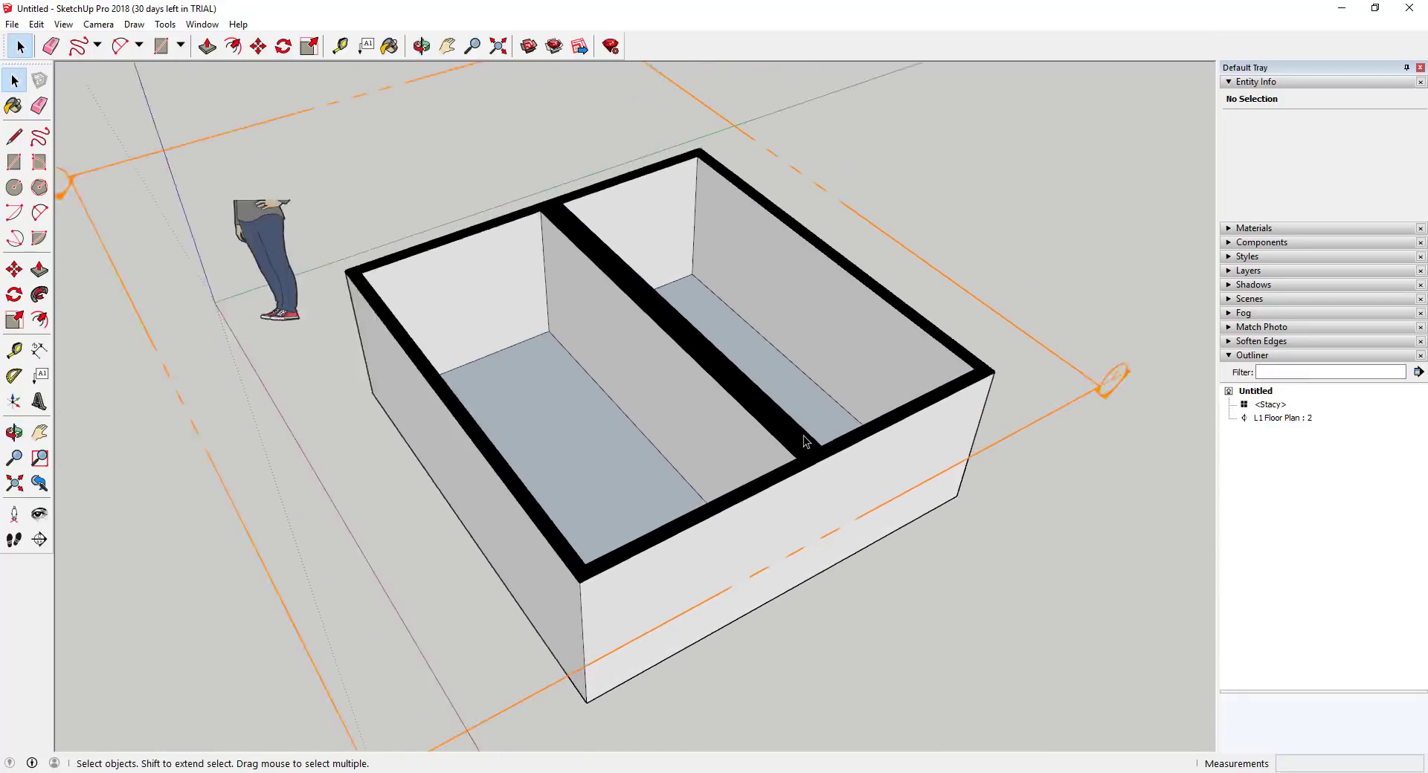
scroll(789, 406, "down", 2)
scroll(806, 416, "up", 1)
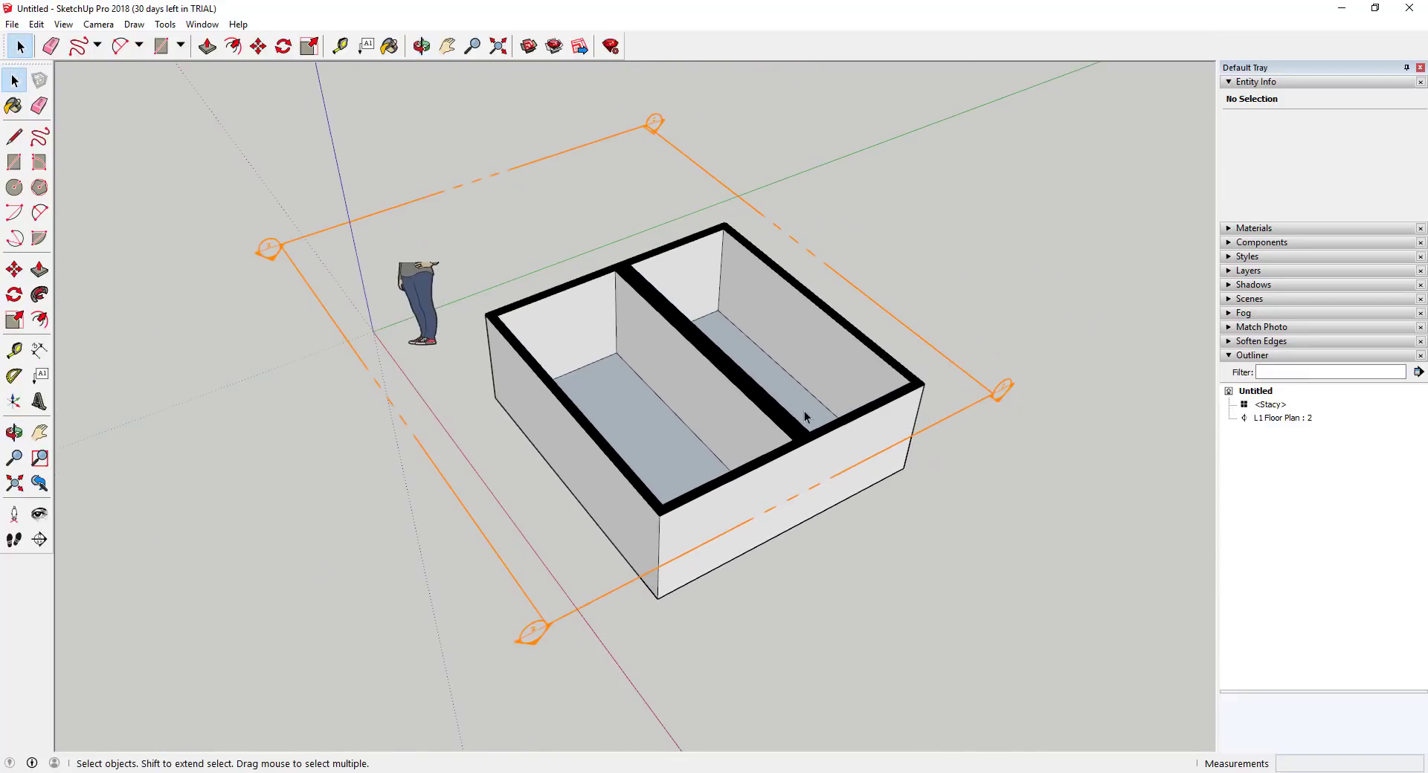
scroll(774, 406, "up", 1)
scroll(817, 429, "up", 1)
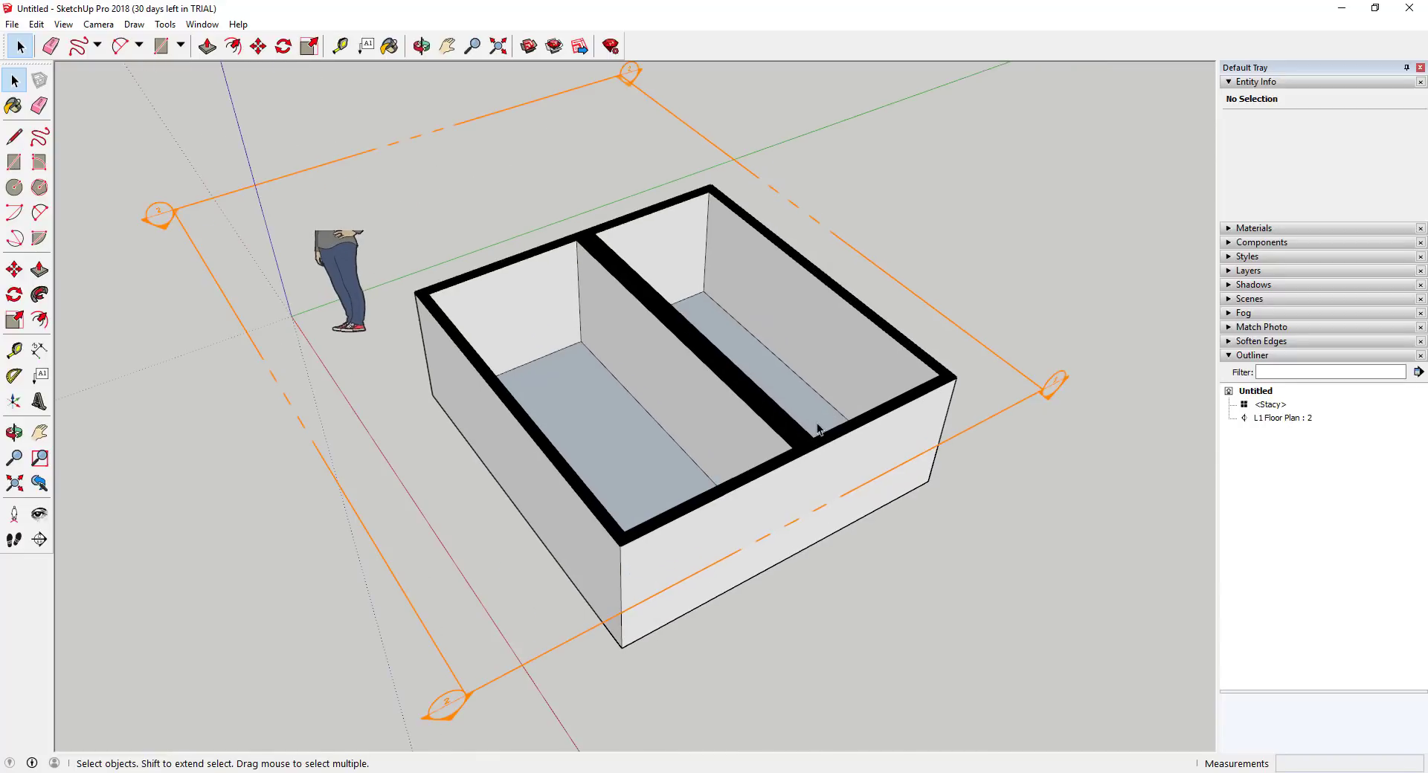
scroll(733, 342, "down", 2)
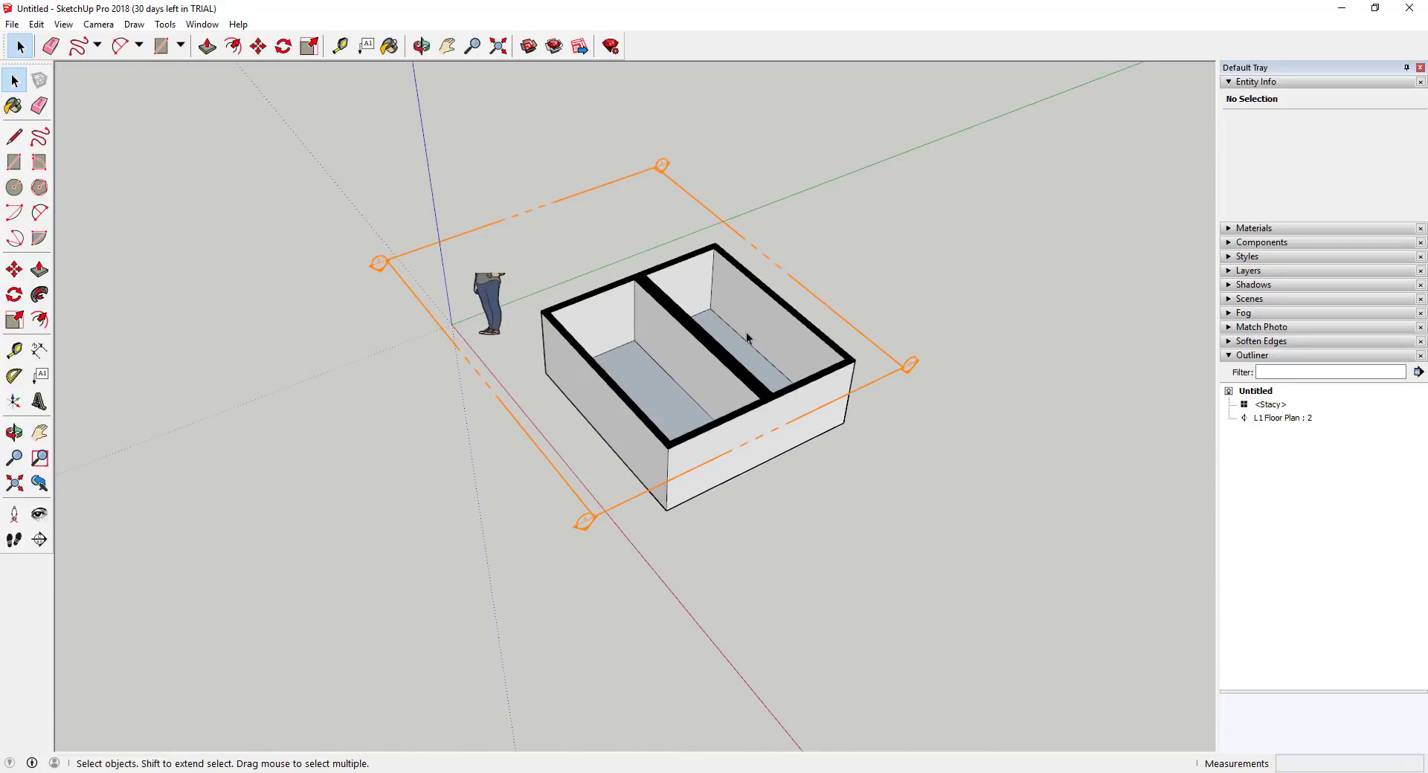
scroll(747, 336, "up", 1)
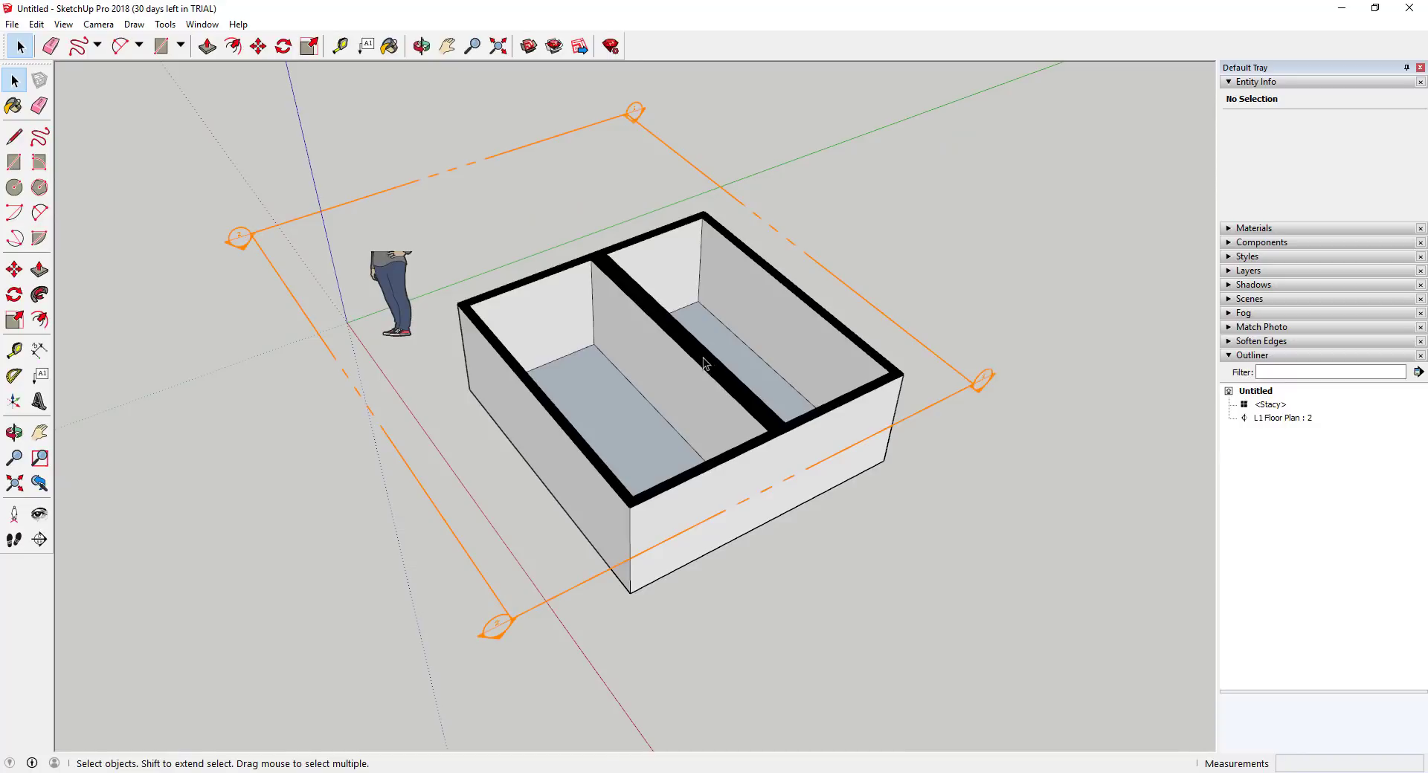
scroll(705, 363, "up", 2)
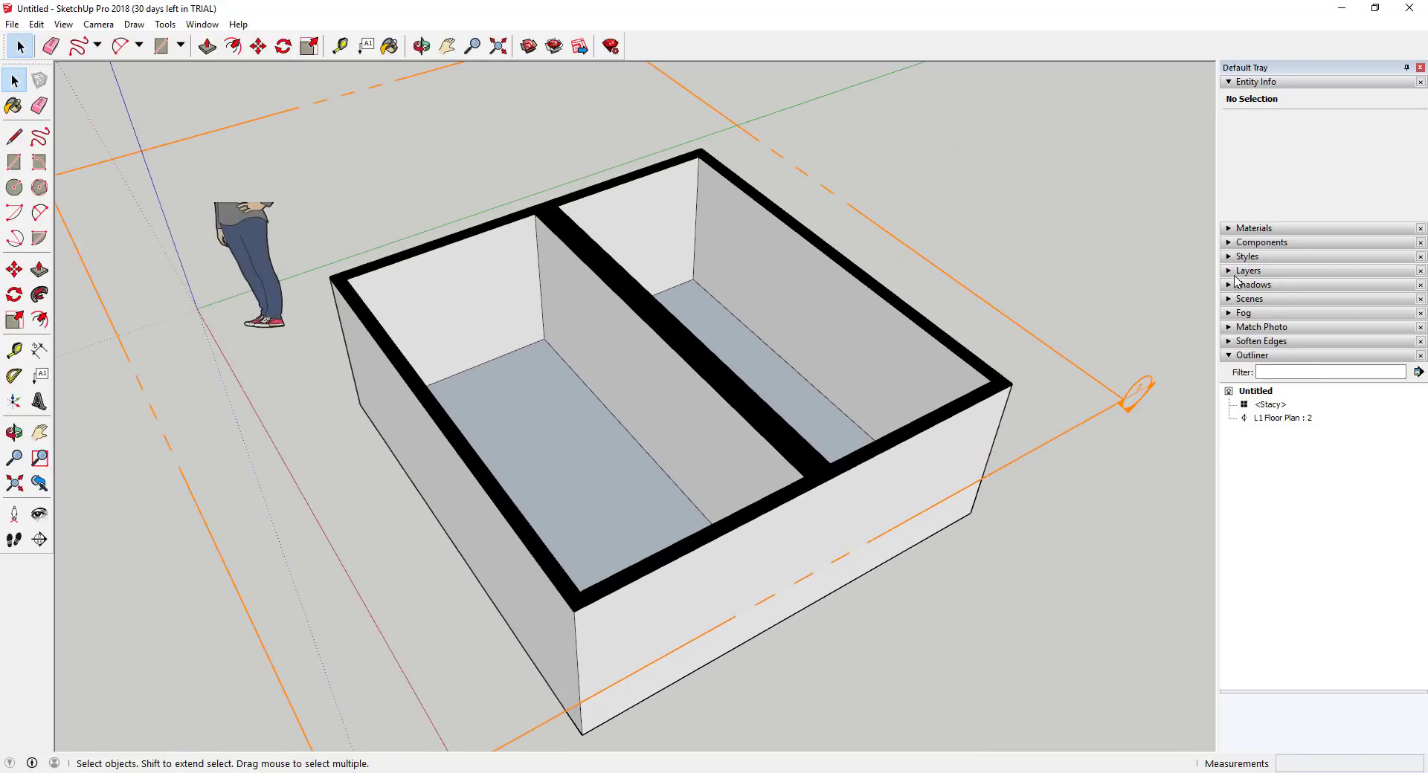
Step: Set the style's section fill colour to dark blue in the Modeling settings
left_click(1246, 256)
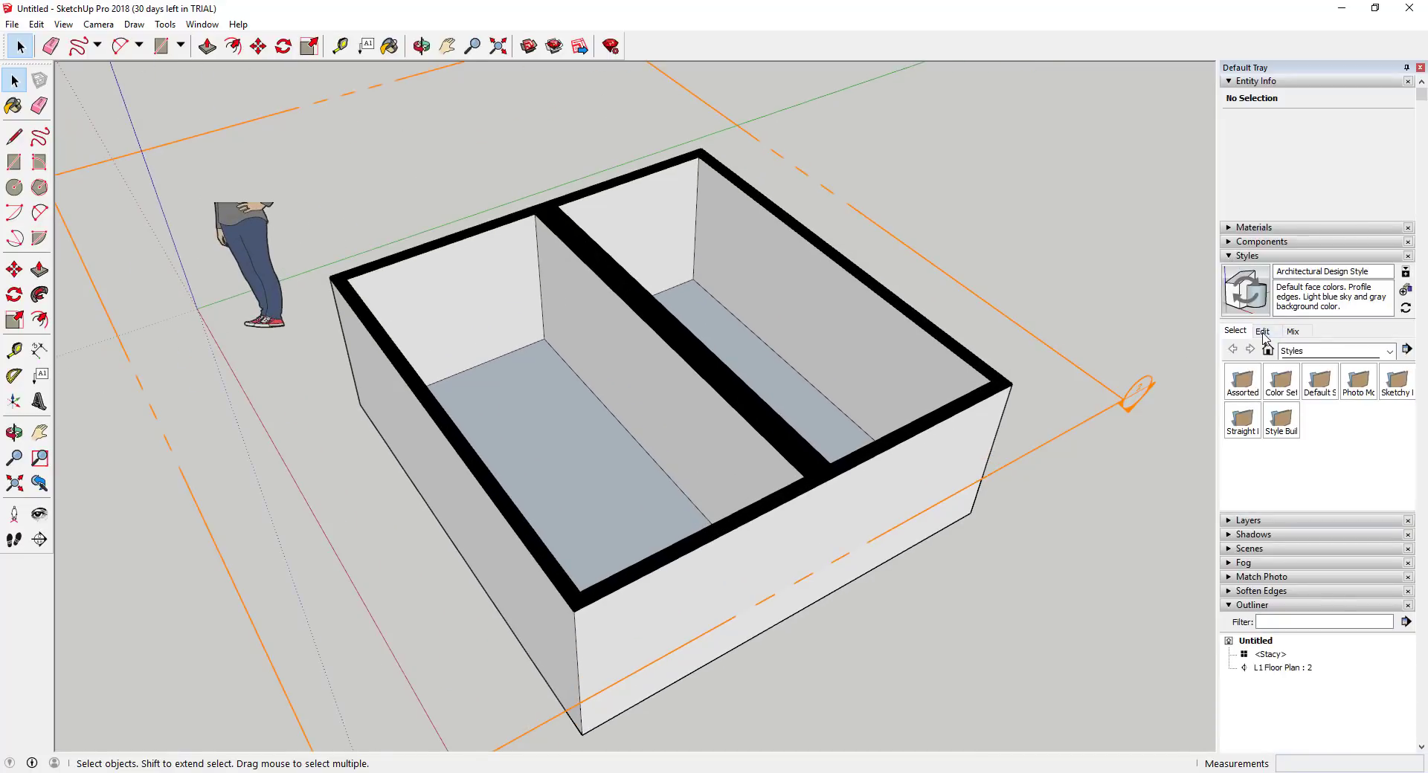
left_click(1262, 332)
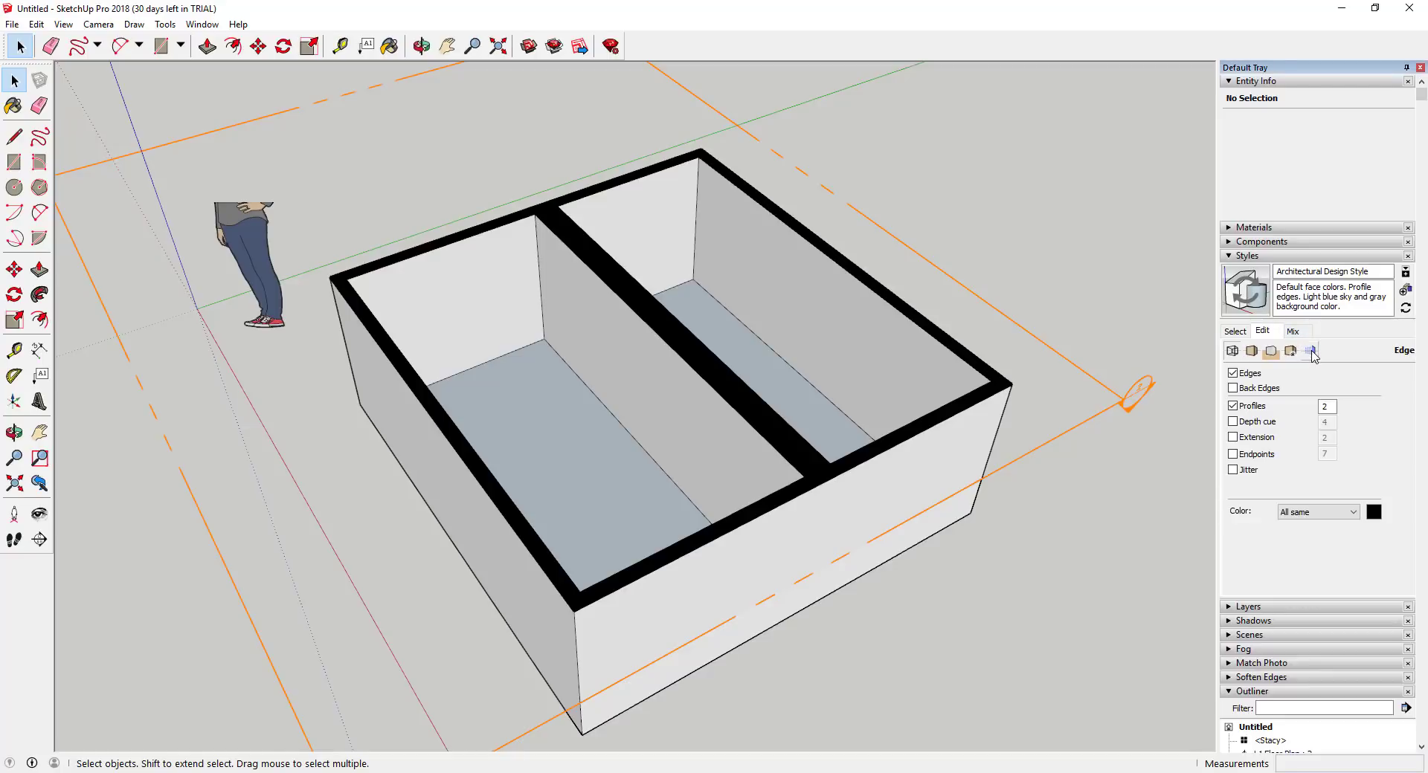
left_click(1310, 351)
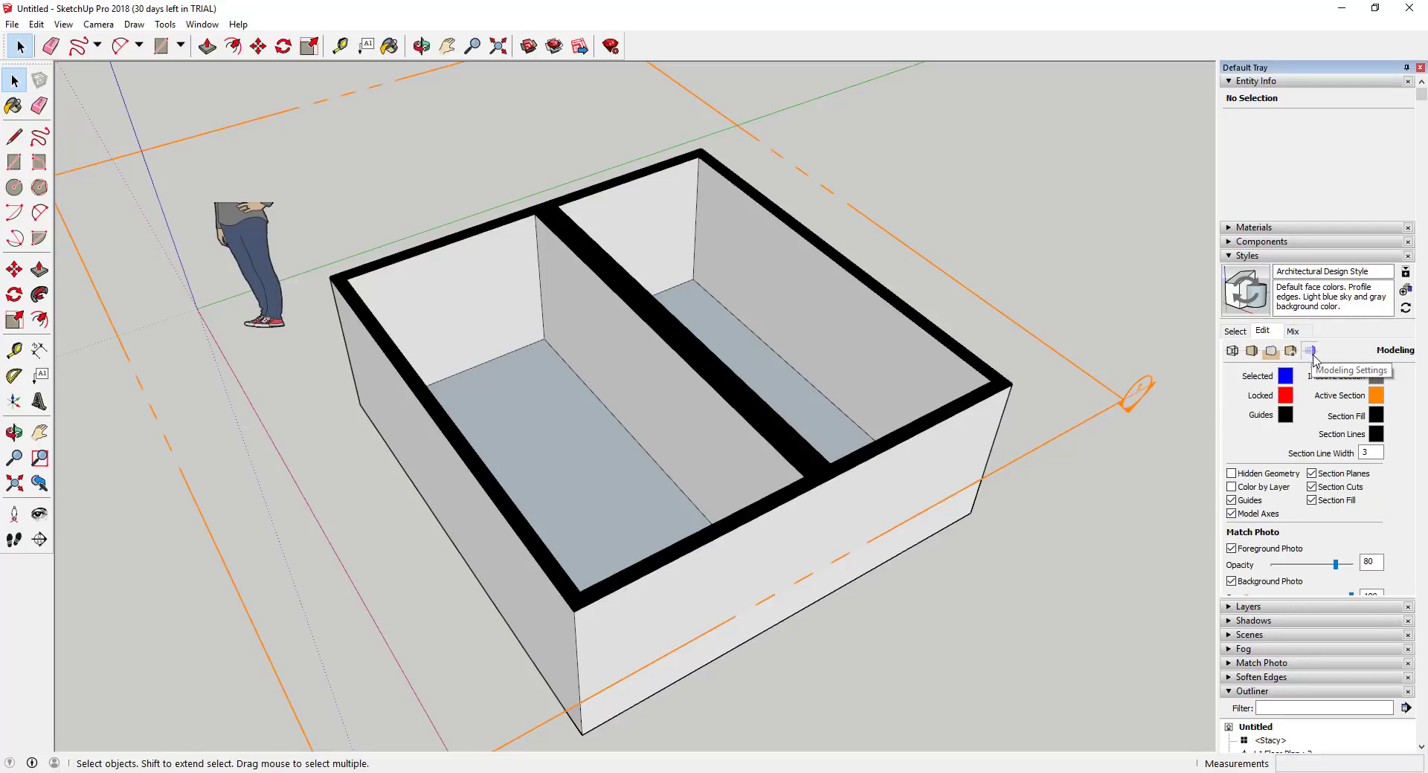
left_click(1376, 418)
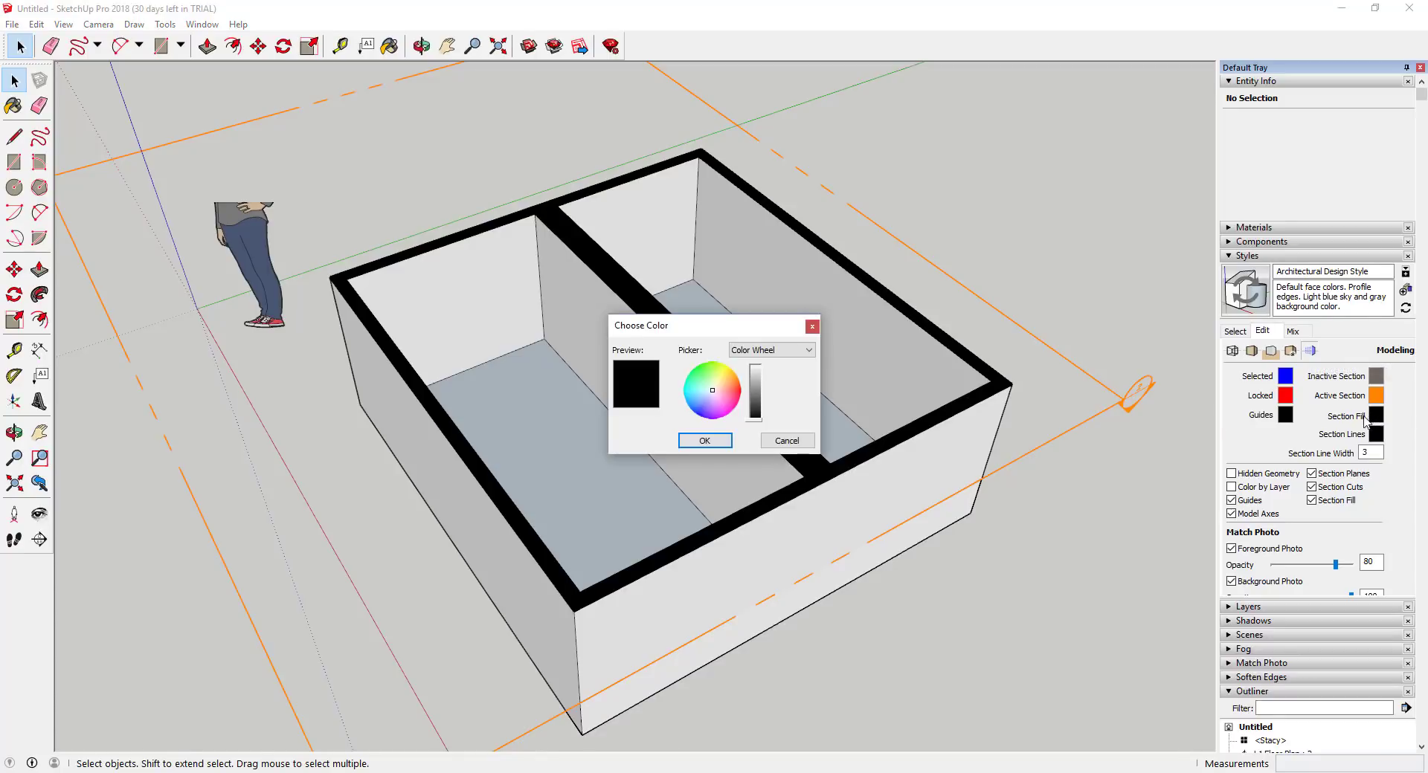
left_click_drag(760, 414, 698, 416)
left_click(702, 441)
middle_click_drag(933, 442, 727, 484)
scroll(726, 468, "up", 1)
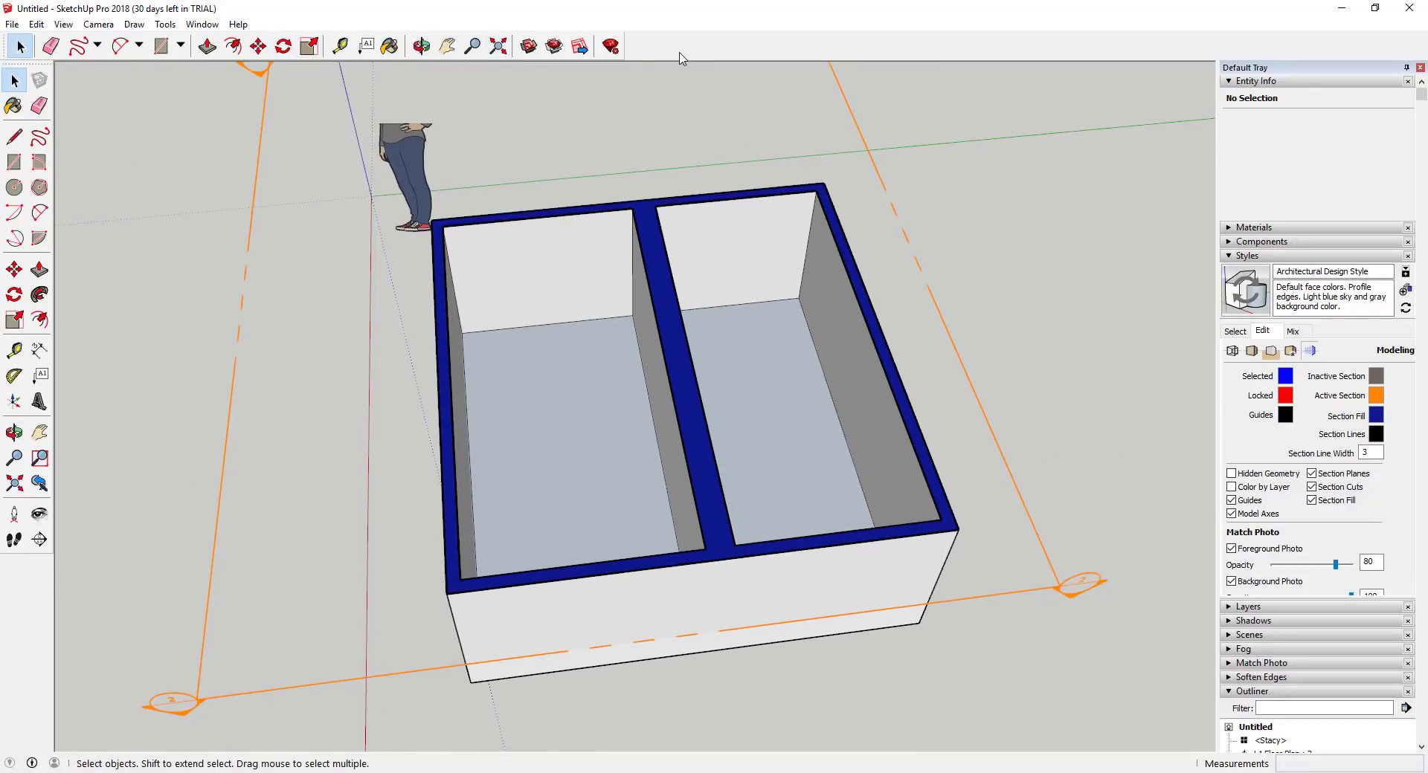
scroll(715, 529, "up", 3)
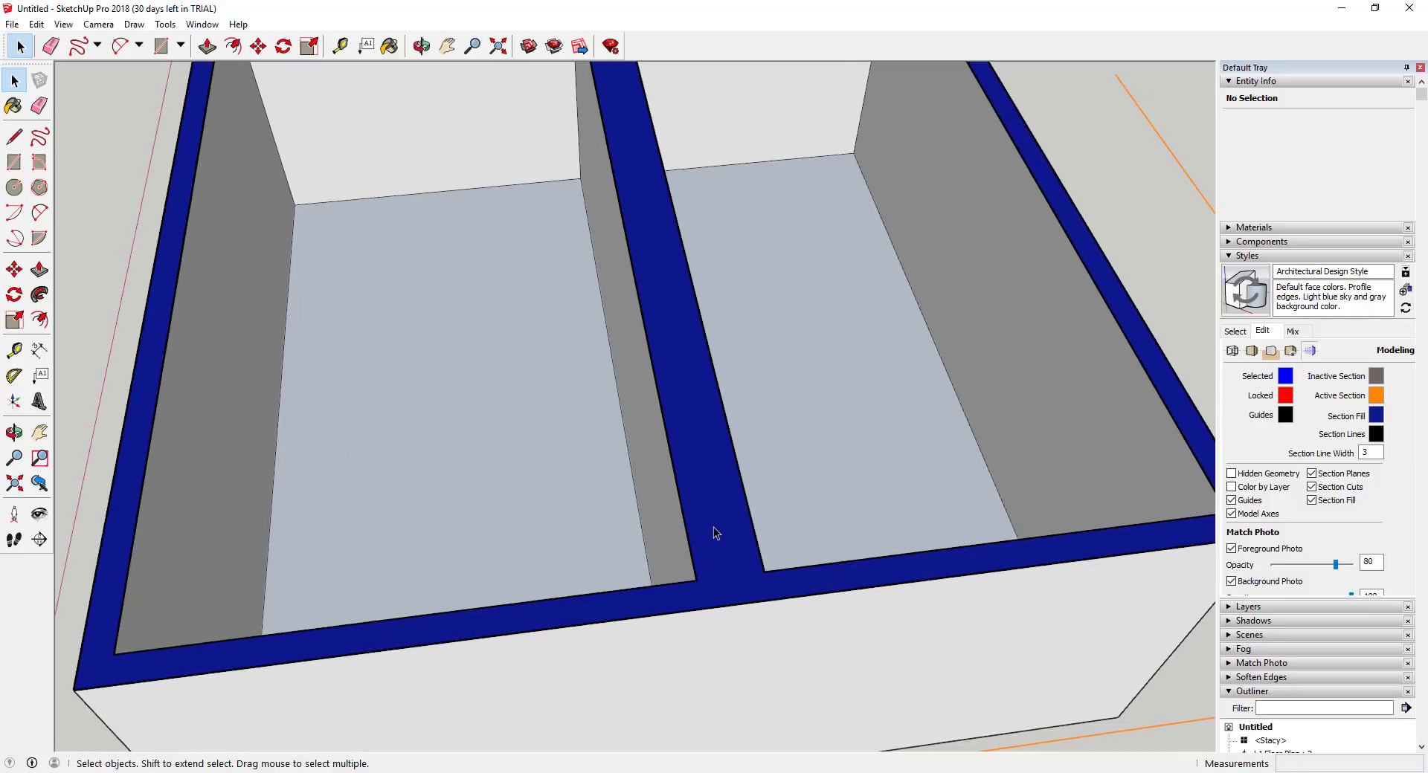
scroll(710, 513, "down", 3)
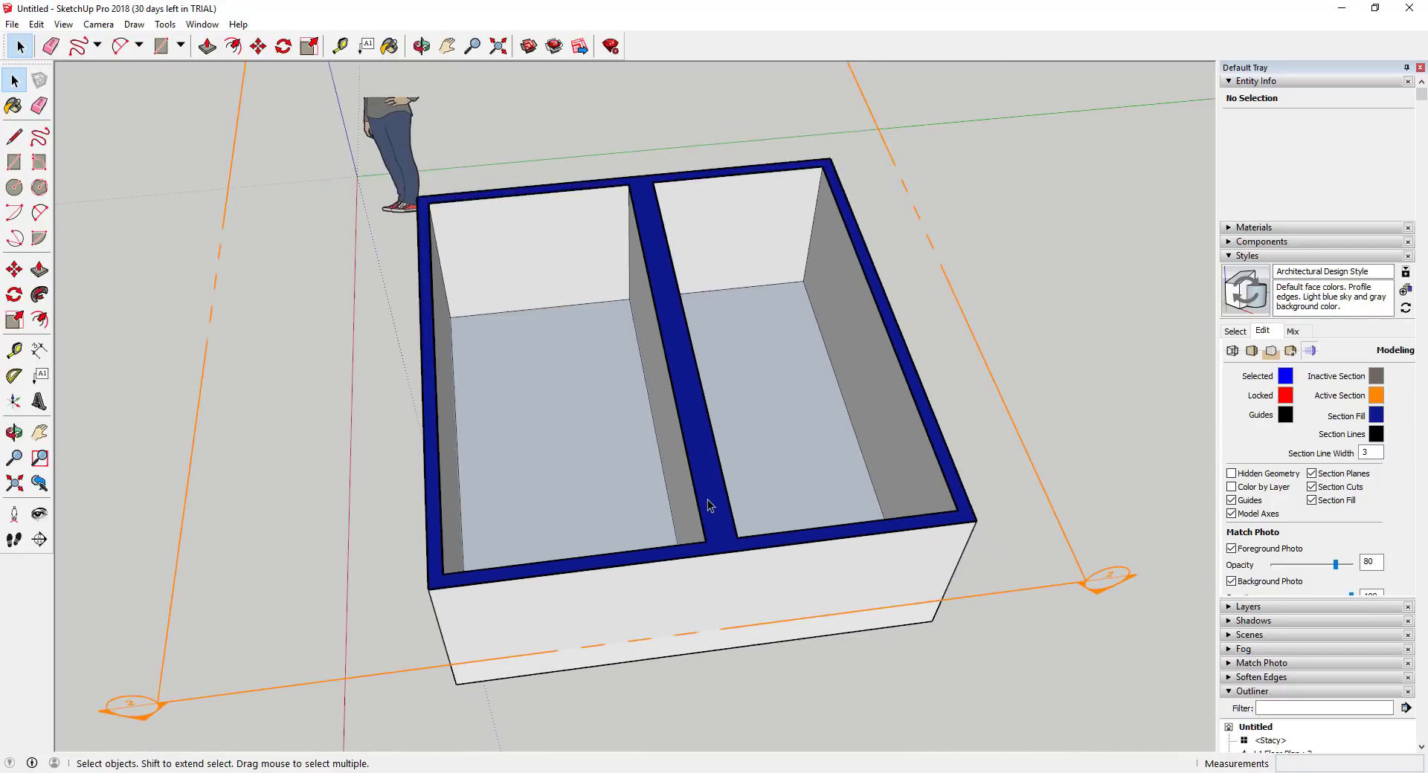
Step: Change the section lines colour to bright red
left_click(1377, 435)
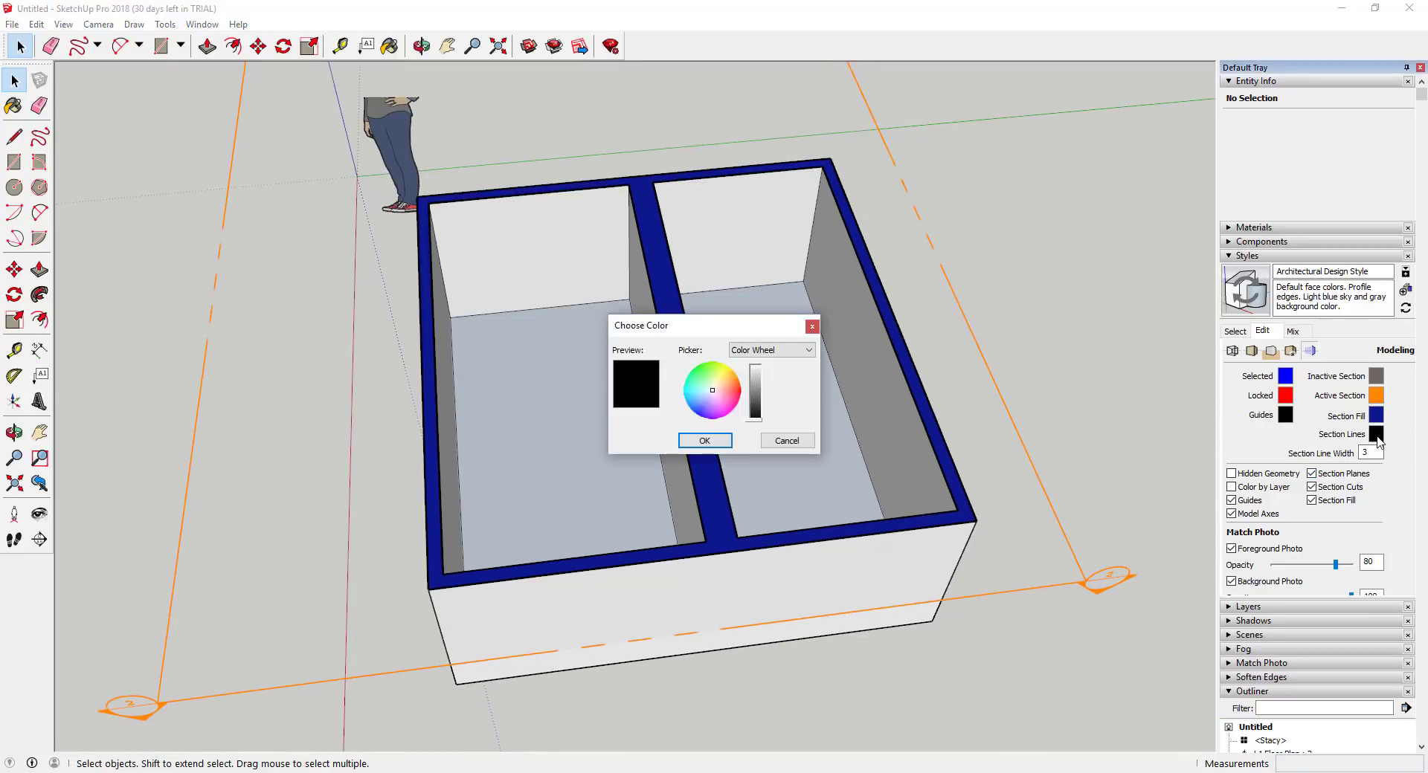
left_click(741, 393)
left_click_drag(756, 394, 754, 374)
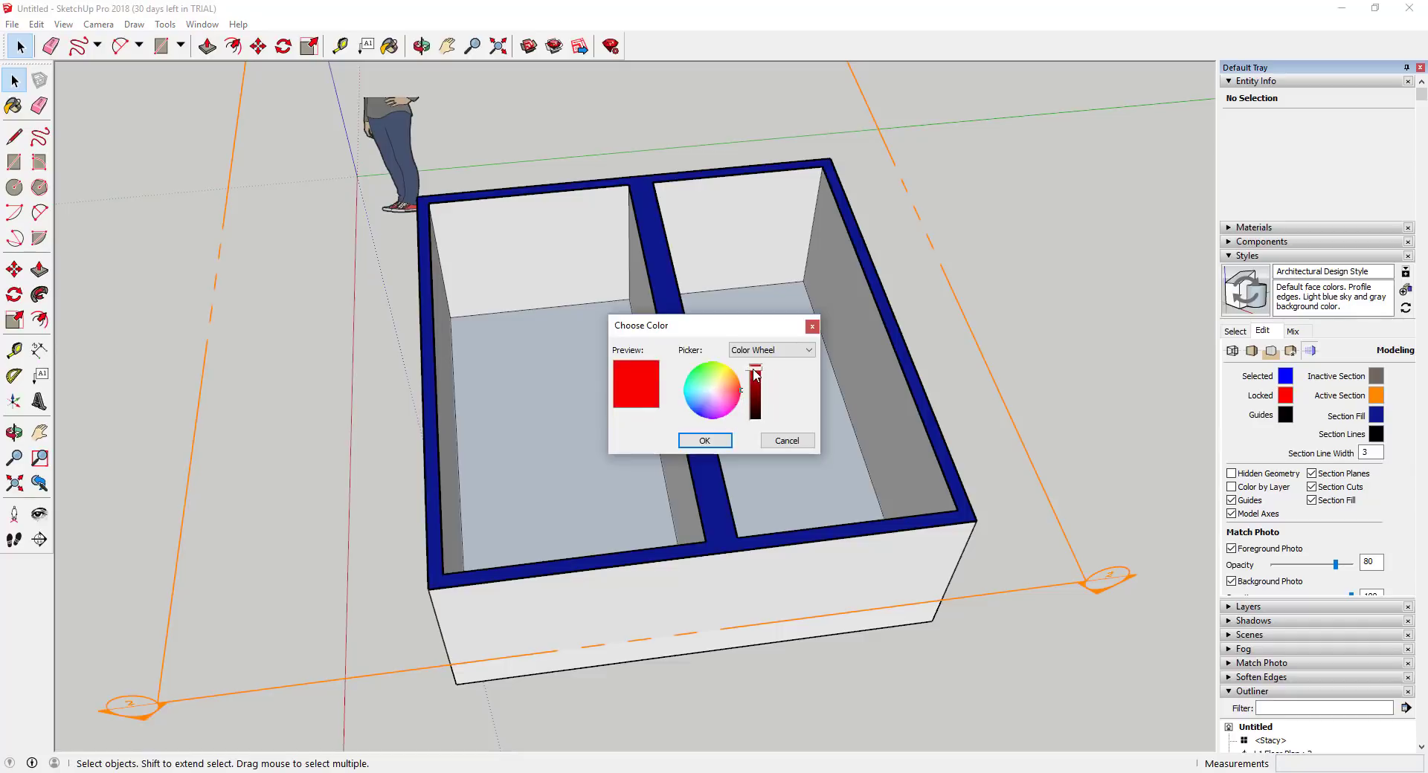
left_click(693, 446)
scroll(721, 476, "up", 2)
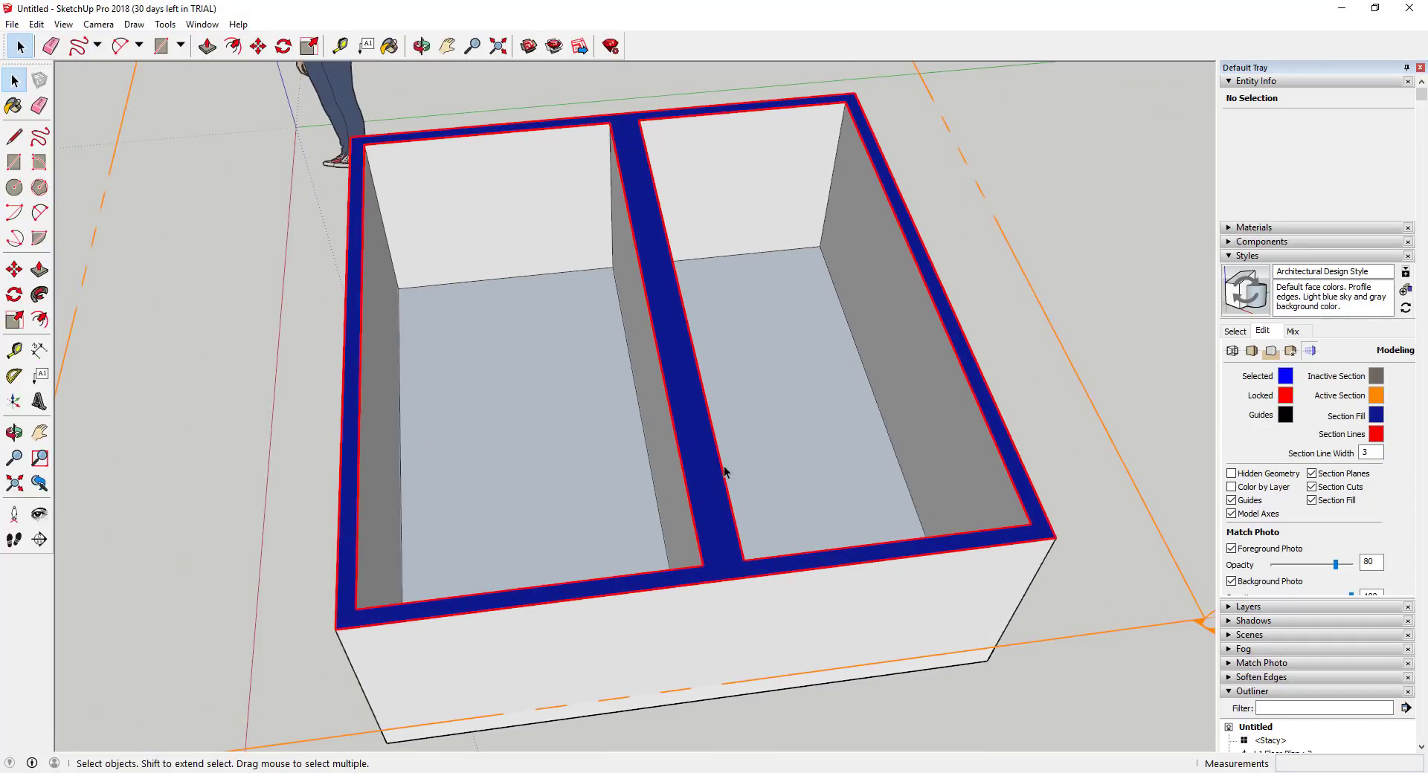
scroll(725, 476, "down", 3)
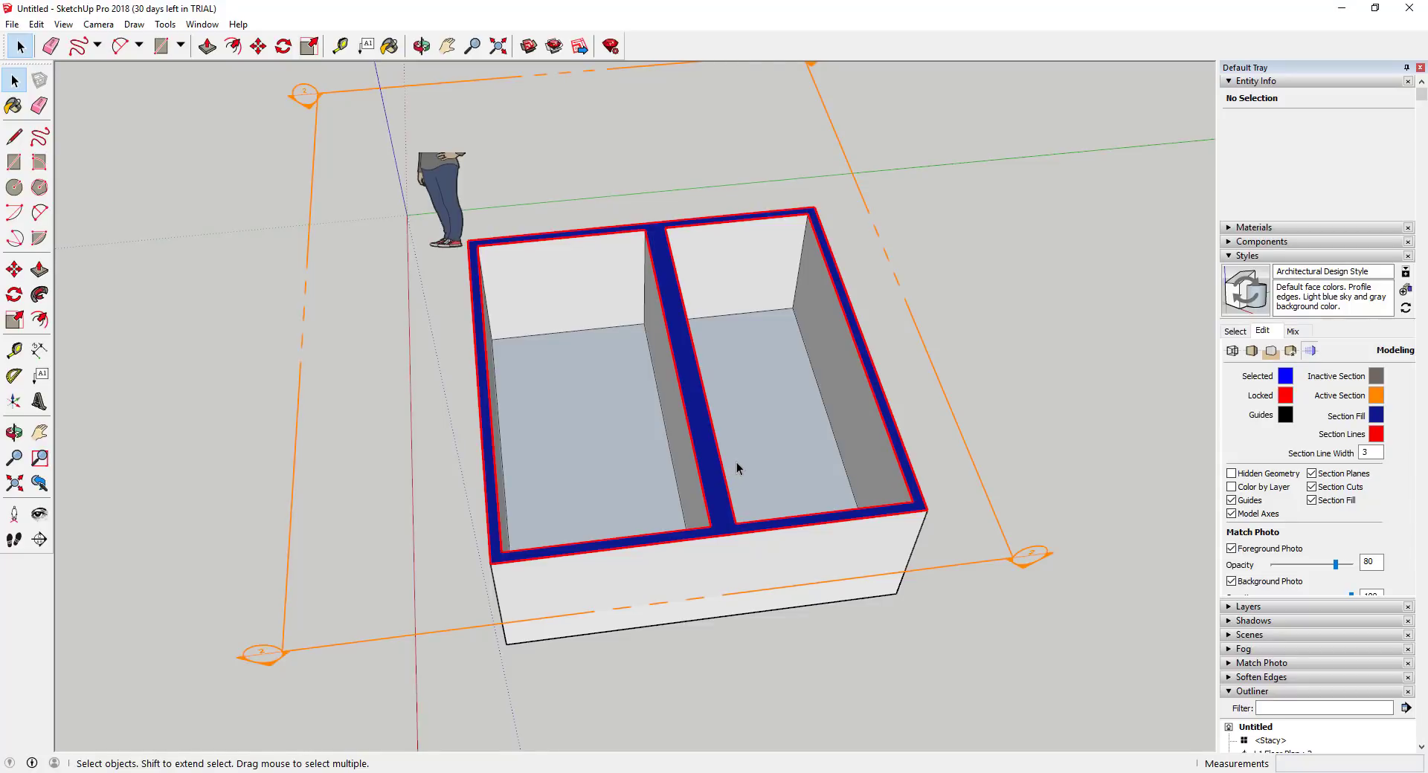
scroll(719, 473, "up", 1)
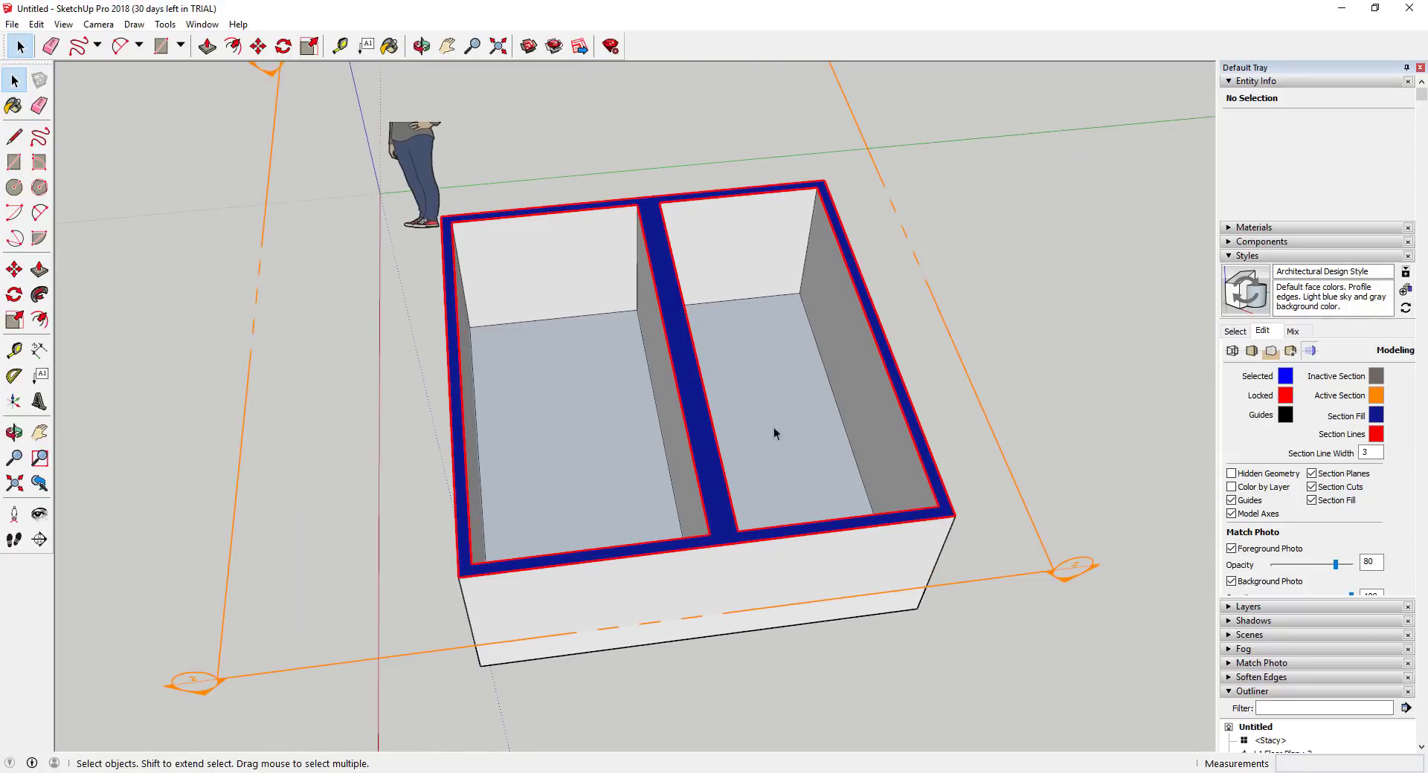
scroll(699, 416, "down", 3)
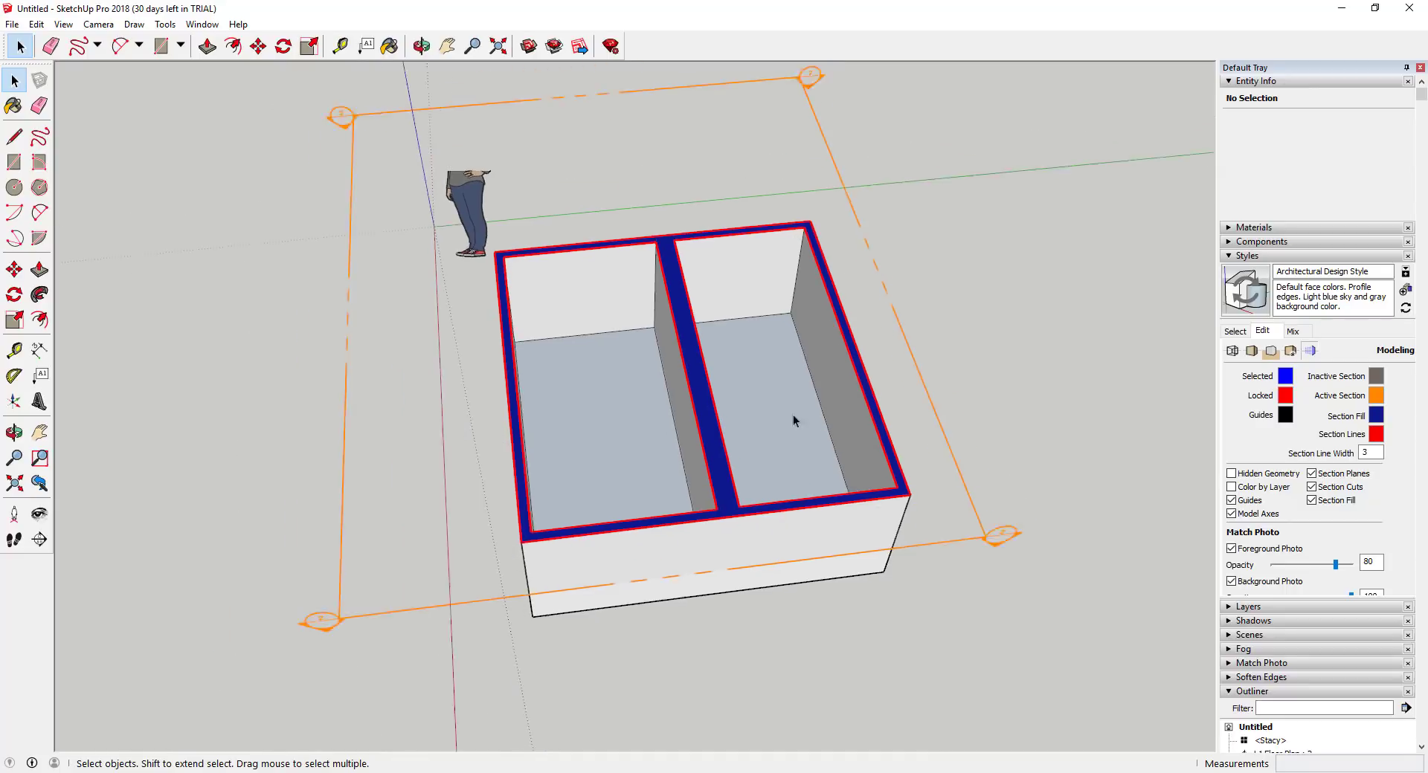
Step: Set the section line width to 5
double_click(1371, 452)
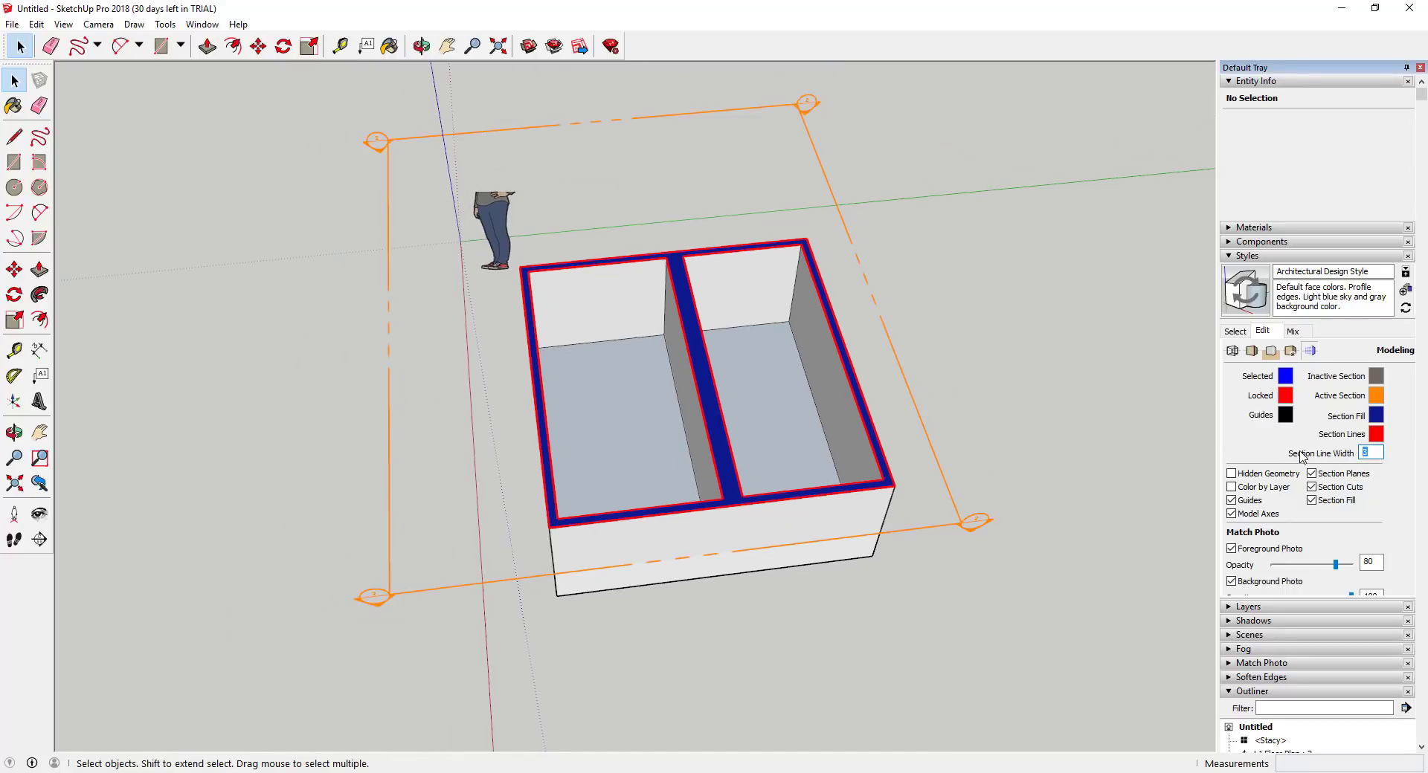
type("2")
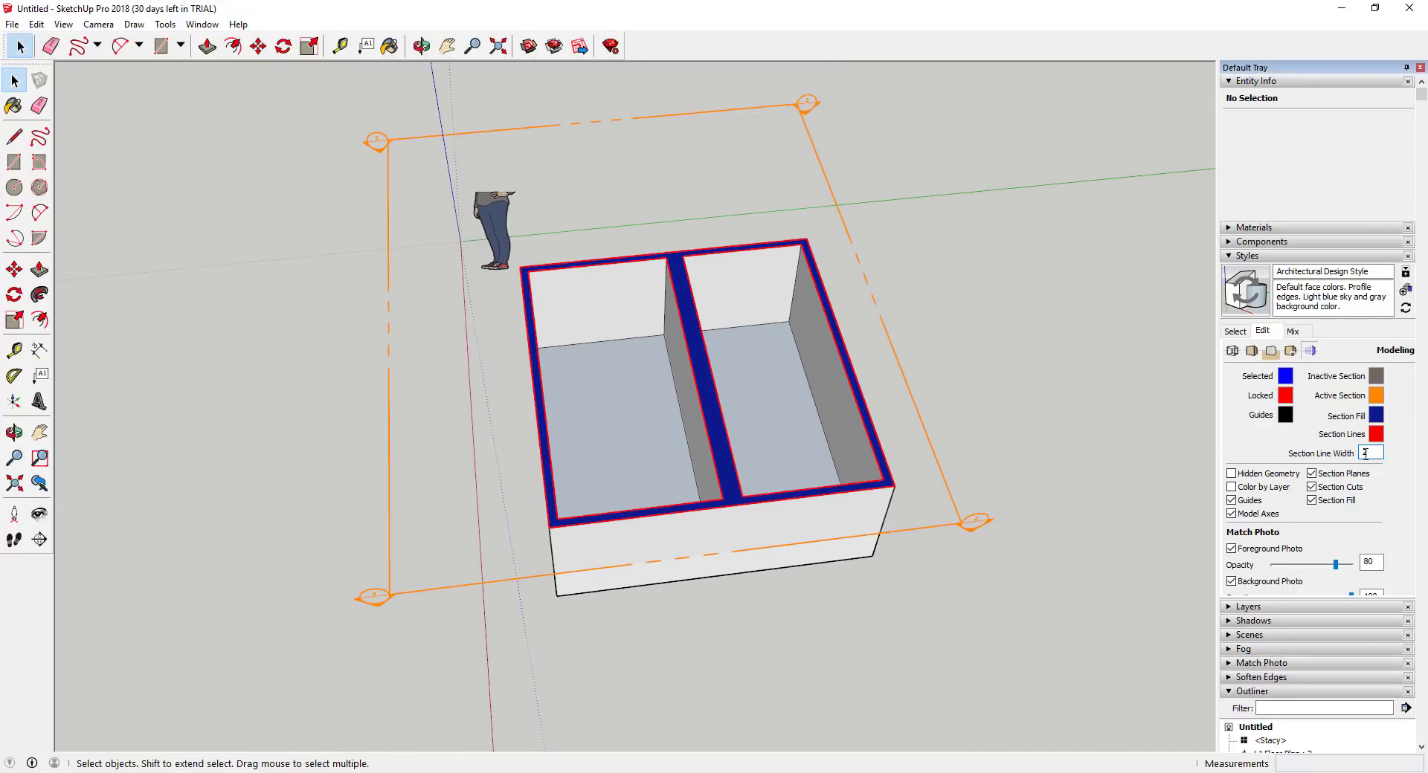
type("5")
scroll(761, 402, "up", 2)
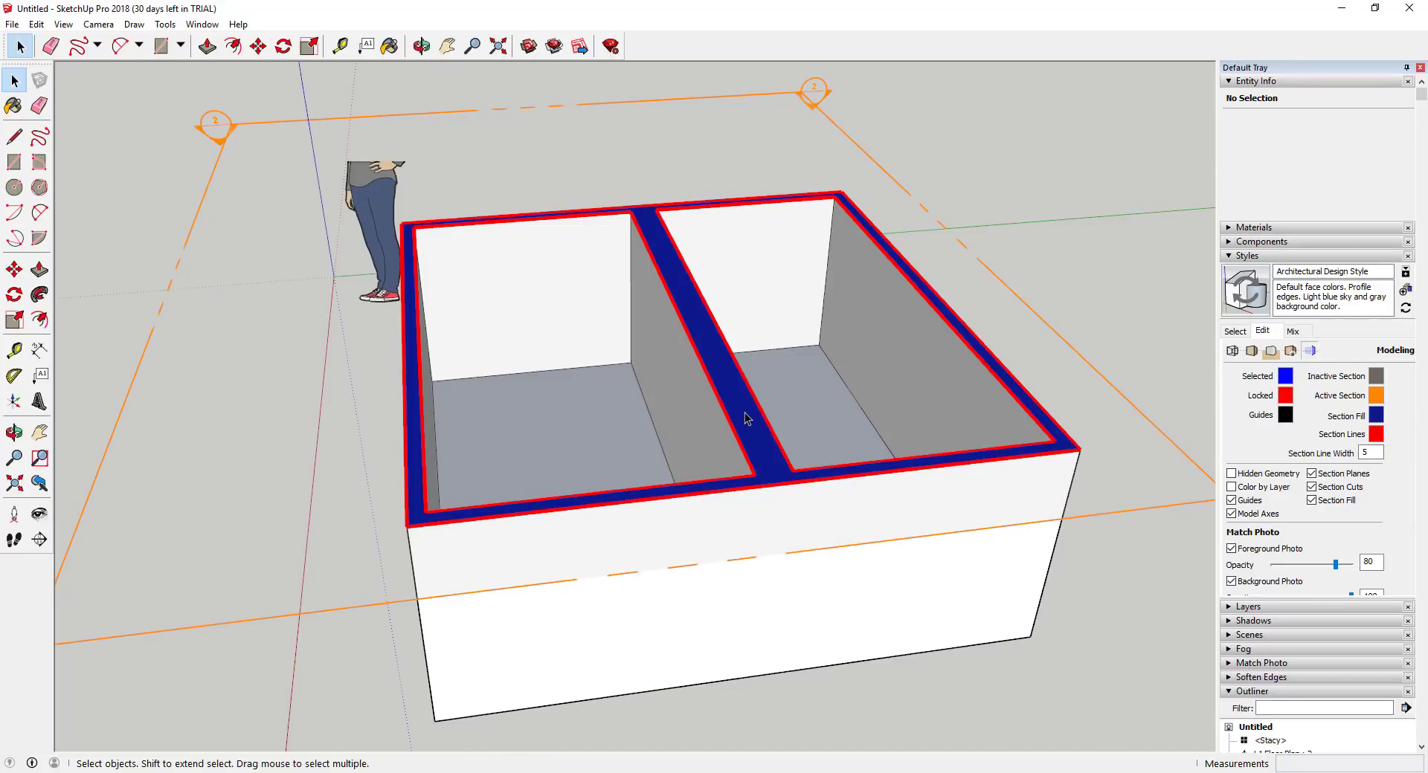
scroll(748, 419, "down", 3)
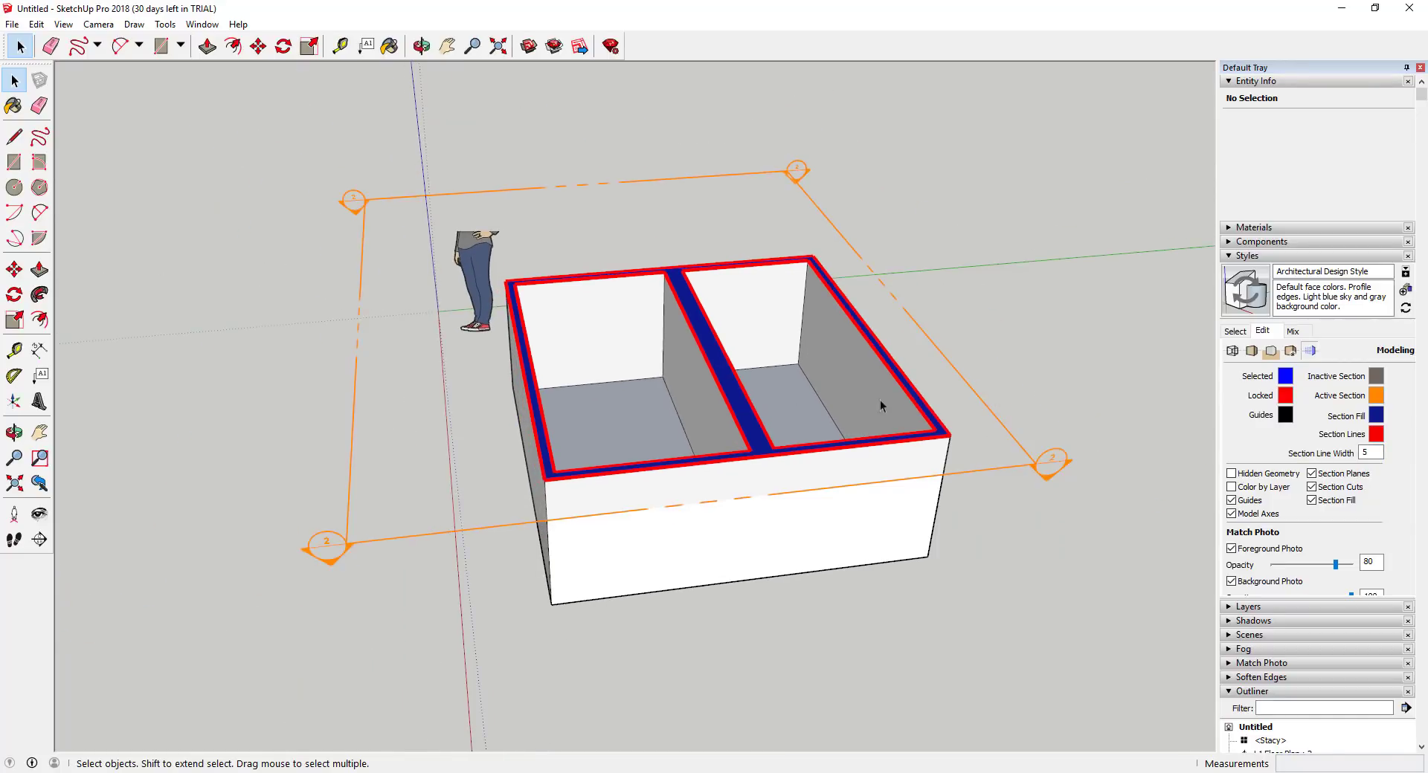
Step: Change the section lines colour back to black
left_click(1376, 435)
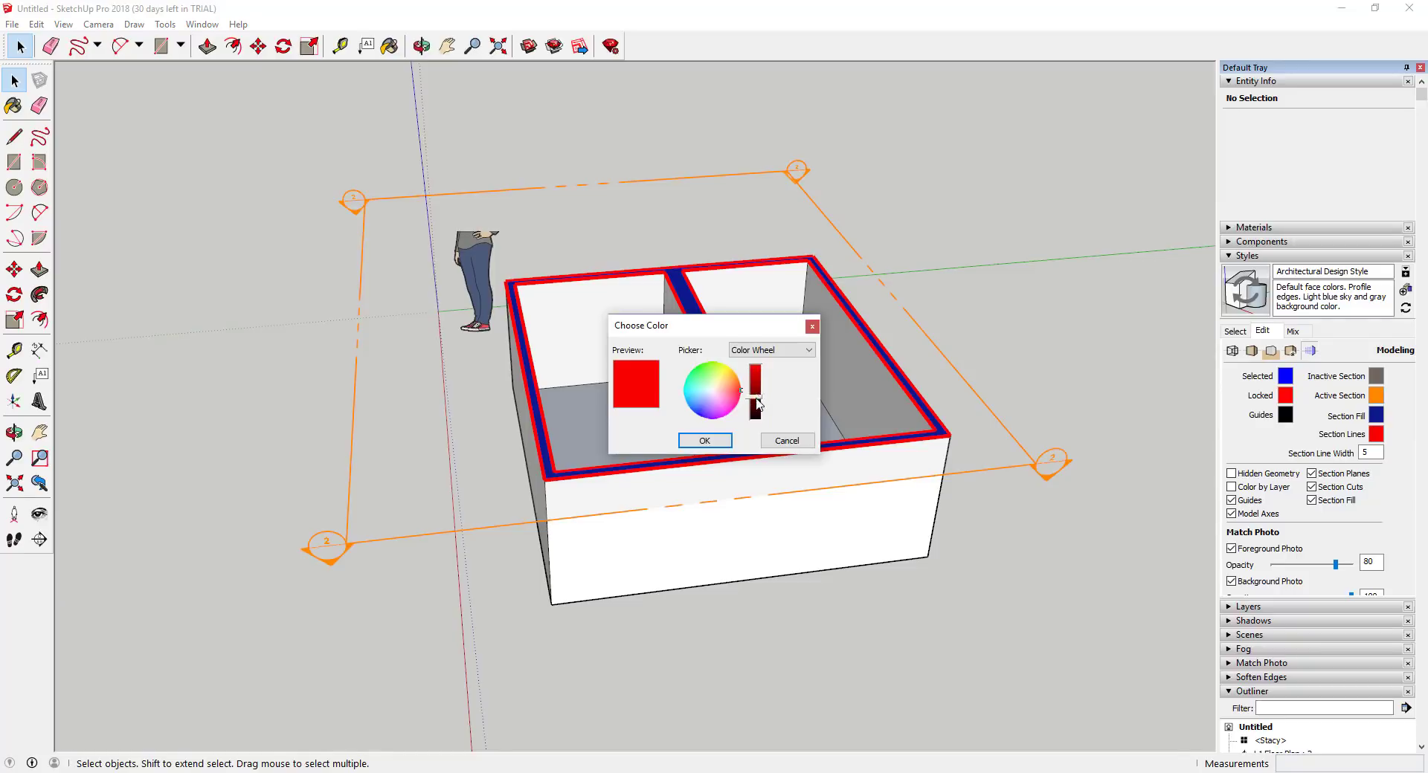
left_click_drag(757, 404, 756, 418)
left_click(704, 440)
key("o")
left_click_drag(892, 363, 901, 435)
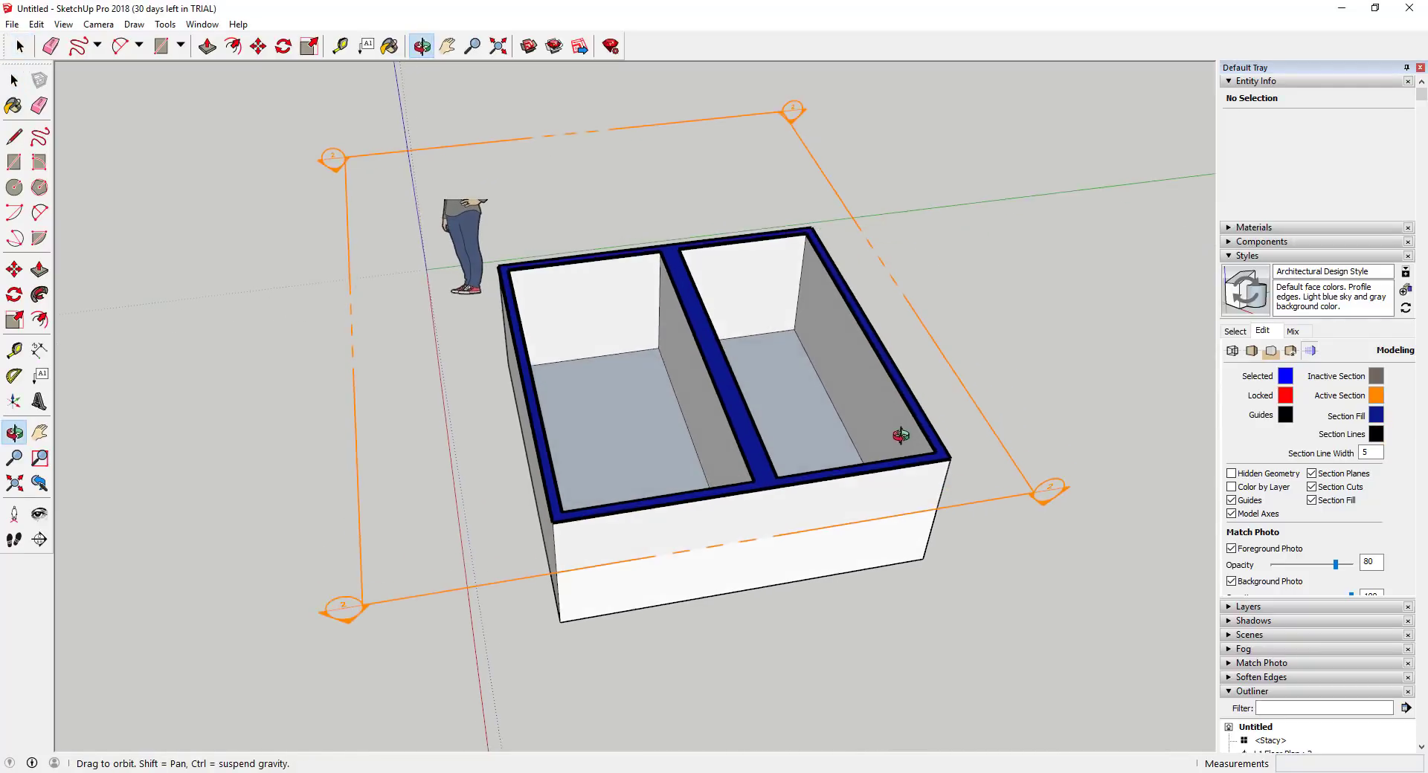
key("space")
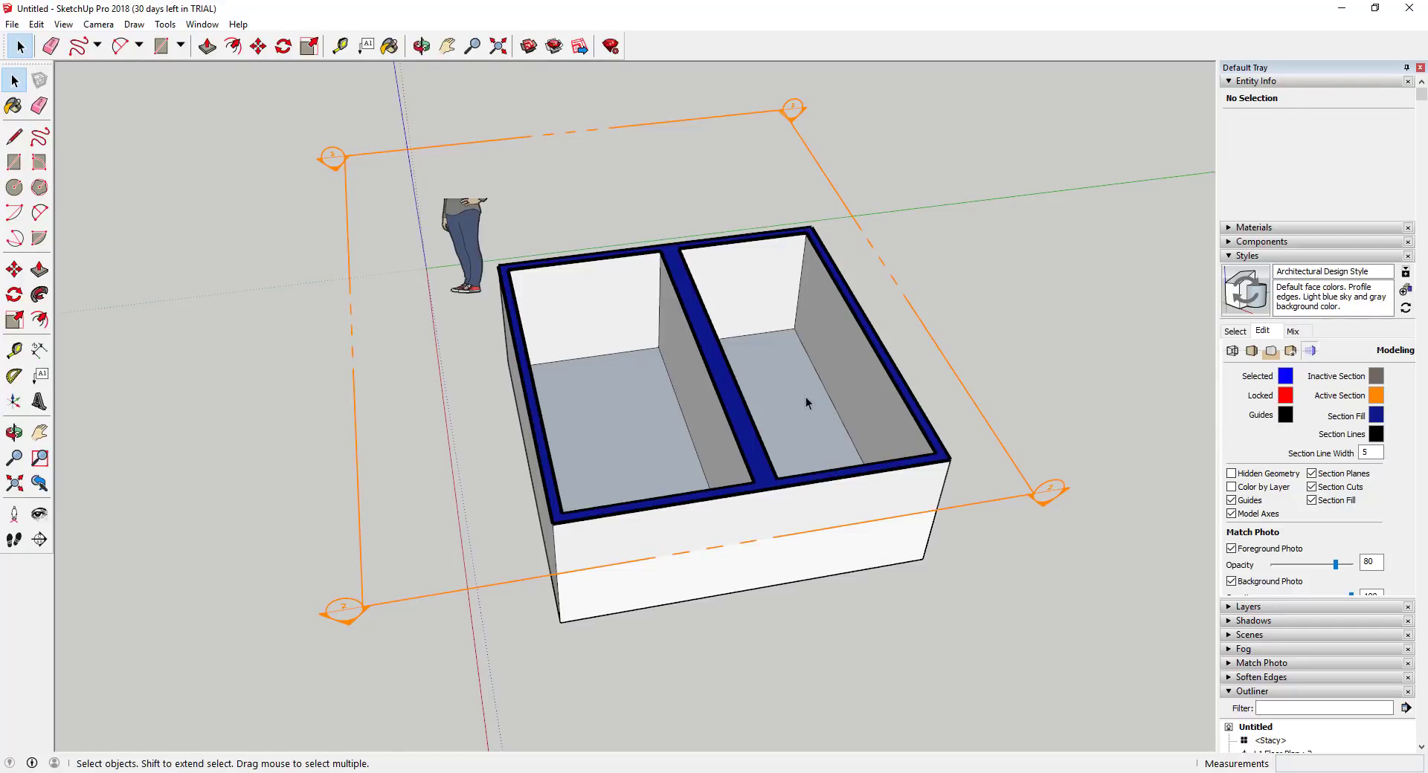
scroll(685, 394, "down", 3)
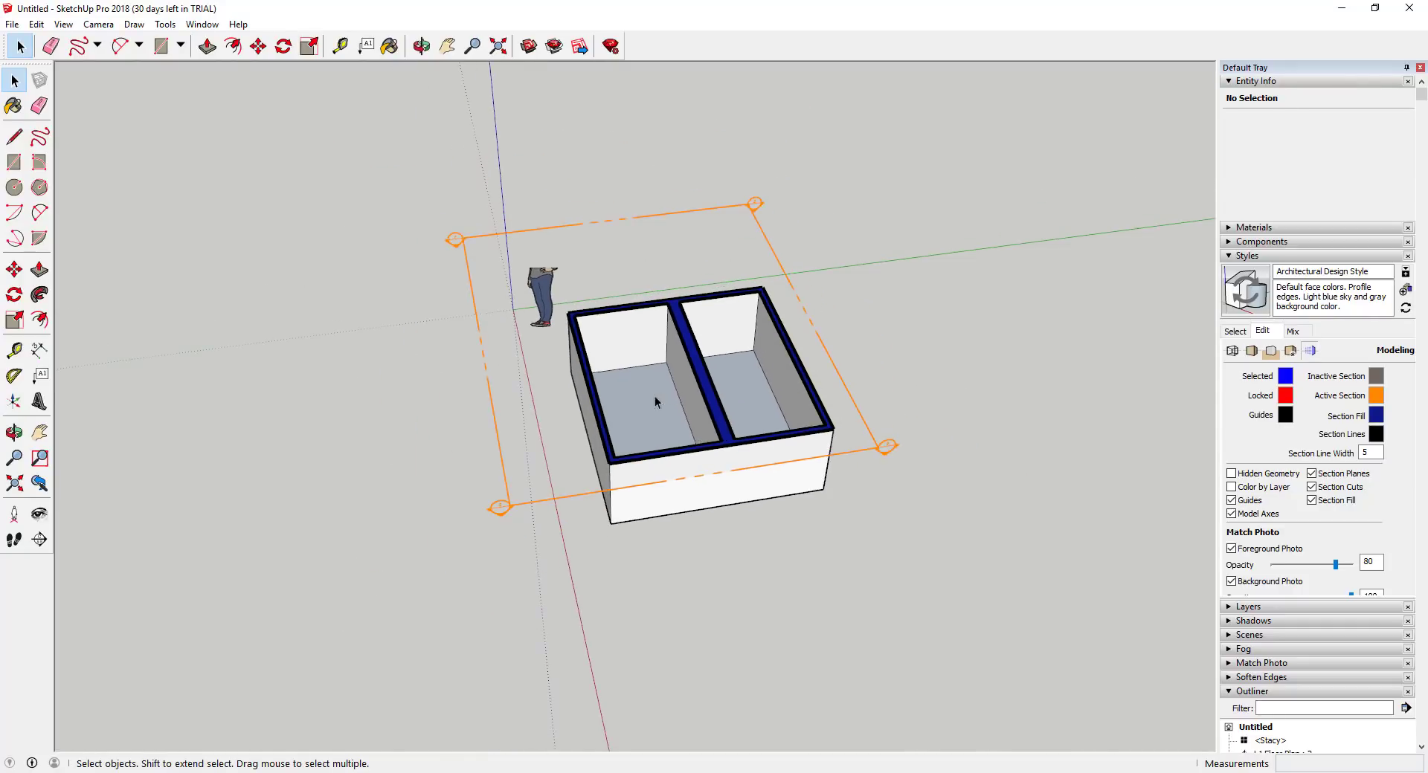
Step: Turn off Active Cut on the L1 Floor Plan section plane
middle_click_drag(657, 401, 855, 287)
scroll(784, 372, "up", 1)
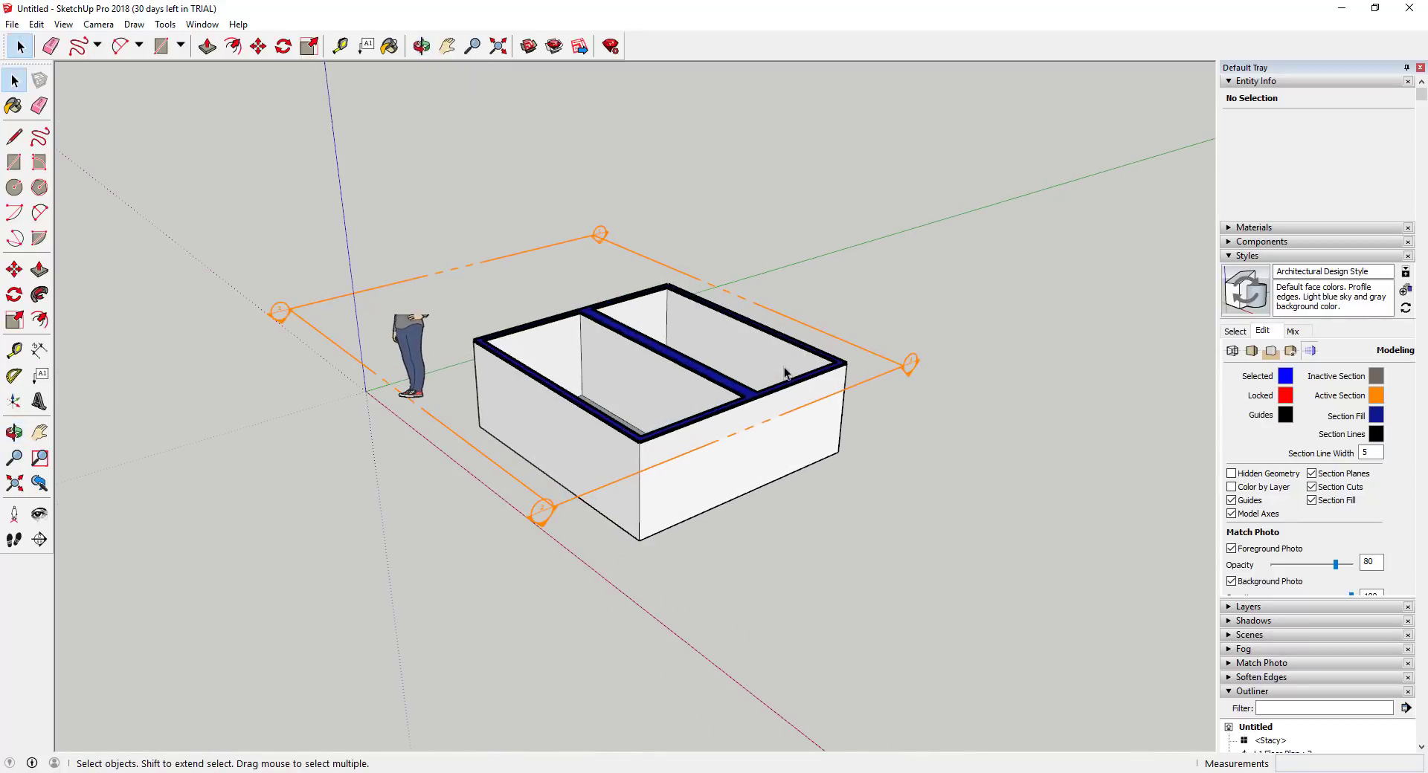
left_click(885, 363)
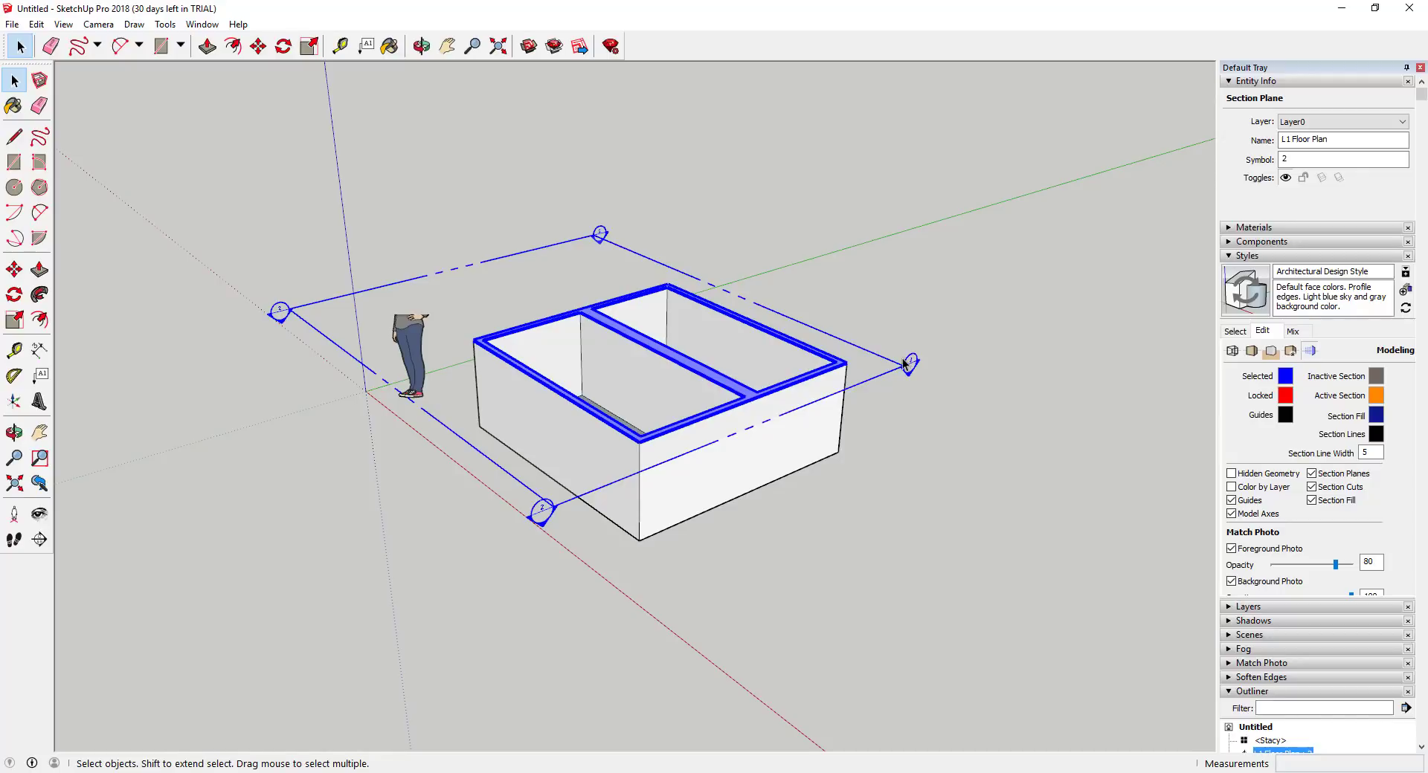
scroll(818, 403, "down", 3)
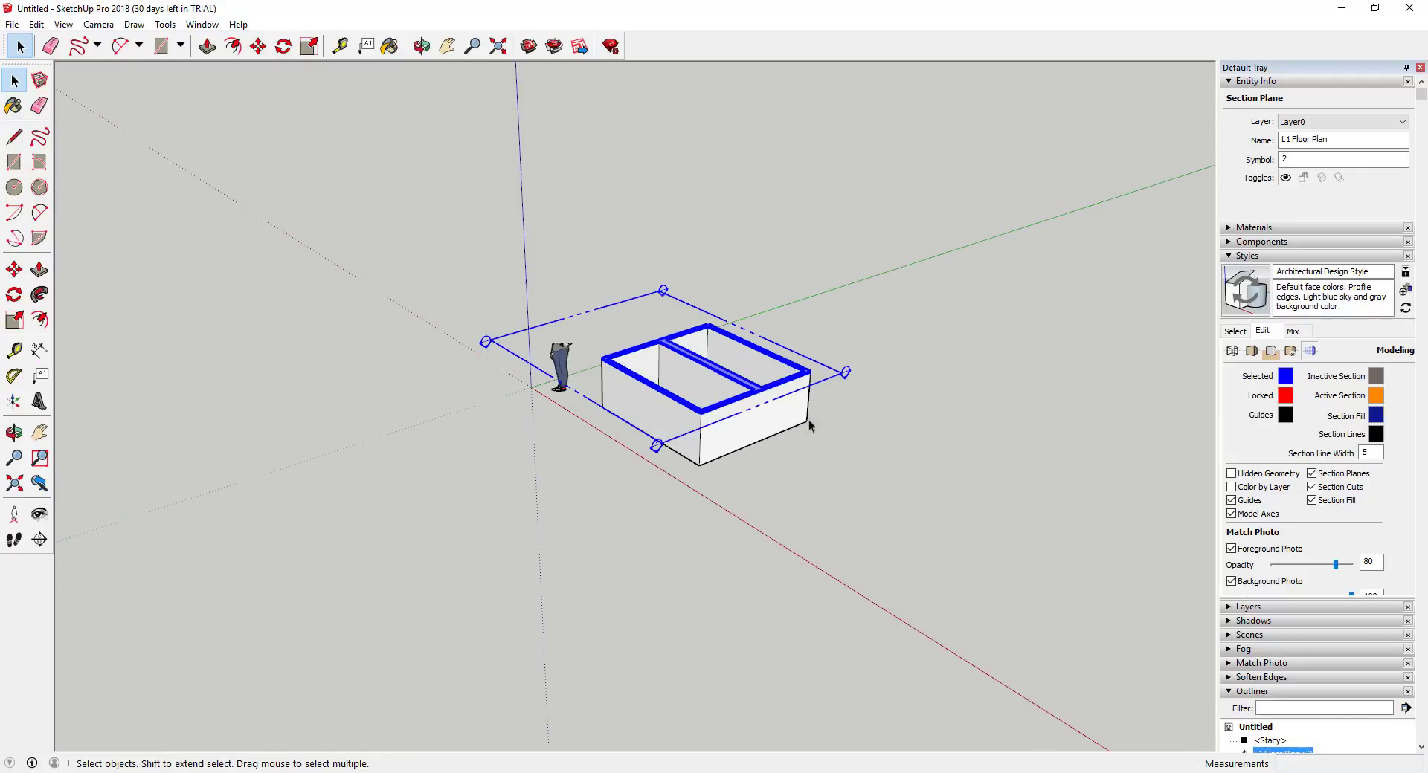
middle_click_drag(809, 404, 853, 394)
scroll(854, 398, "up", 2)
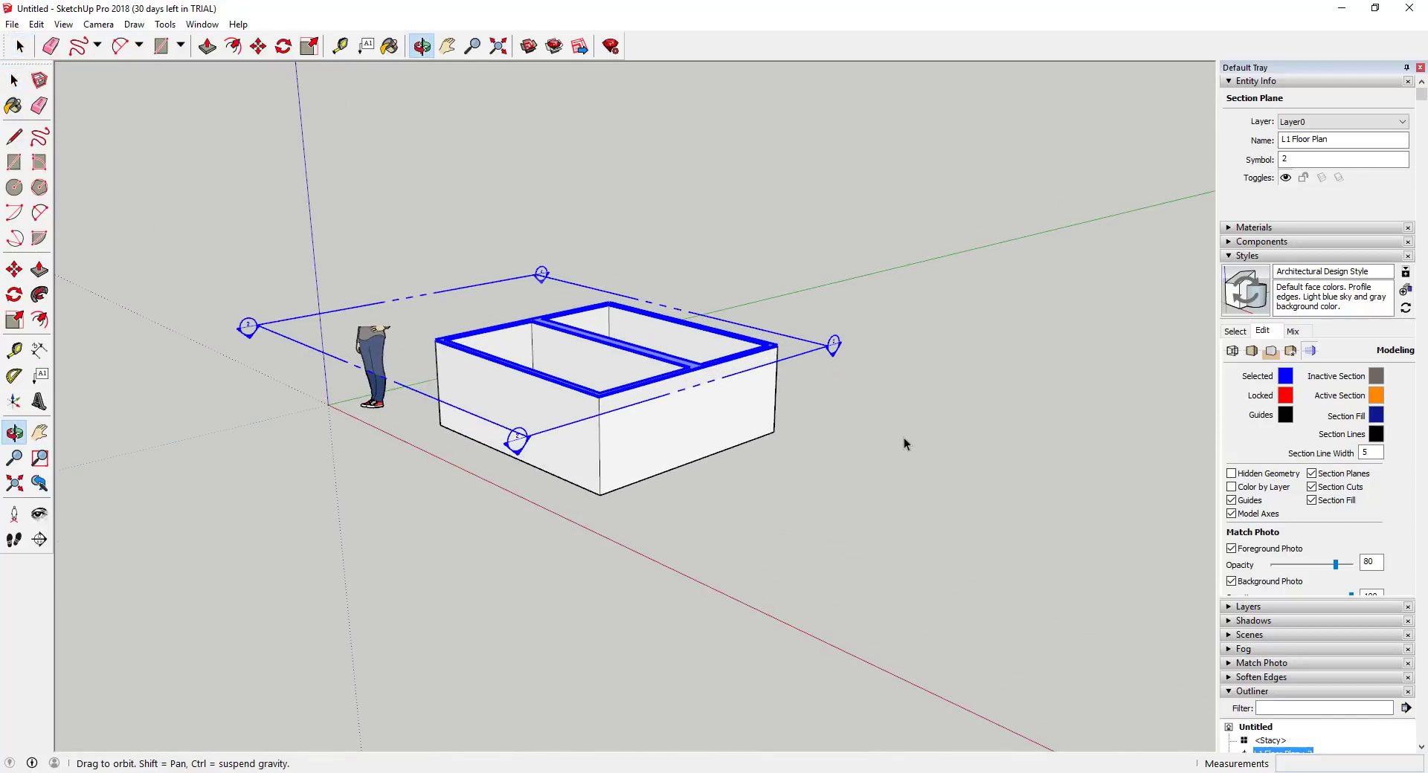
middle_click_drag(902, 444, 950, 472)
key("r")
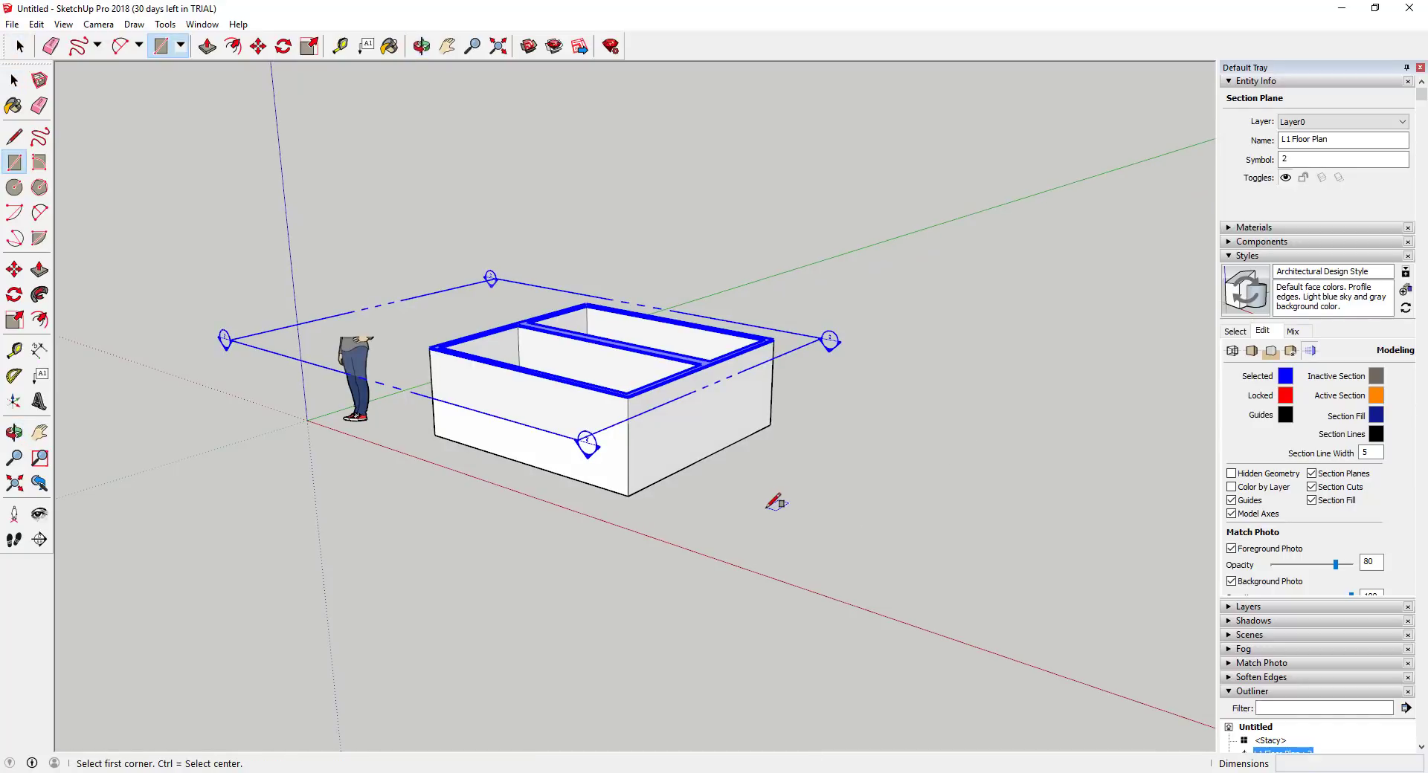
key("space")
right_click(796, 357)
left_click(832, 429)
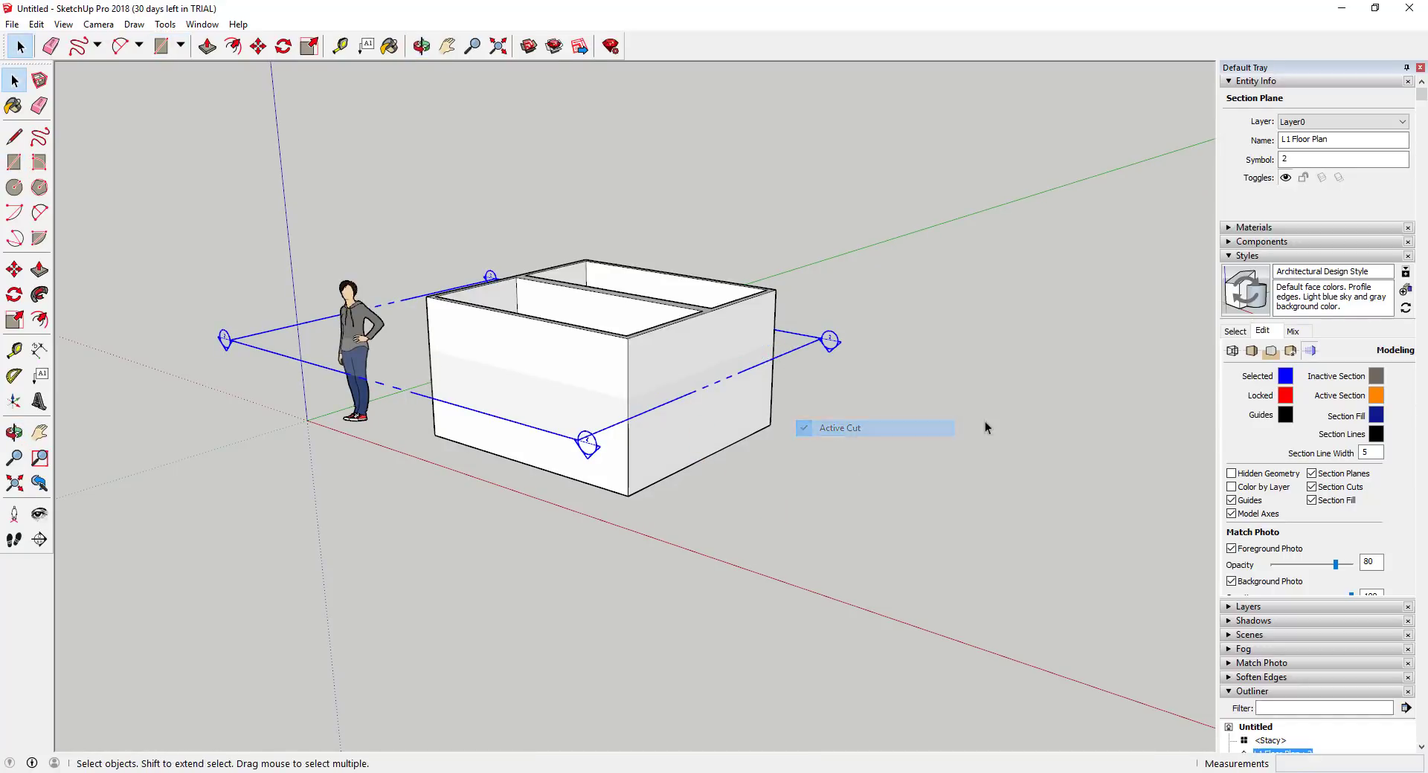
scroll(530, 334, "up", 2)
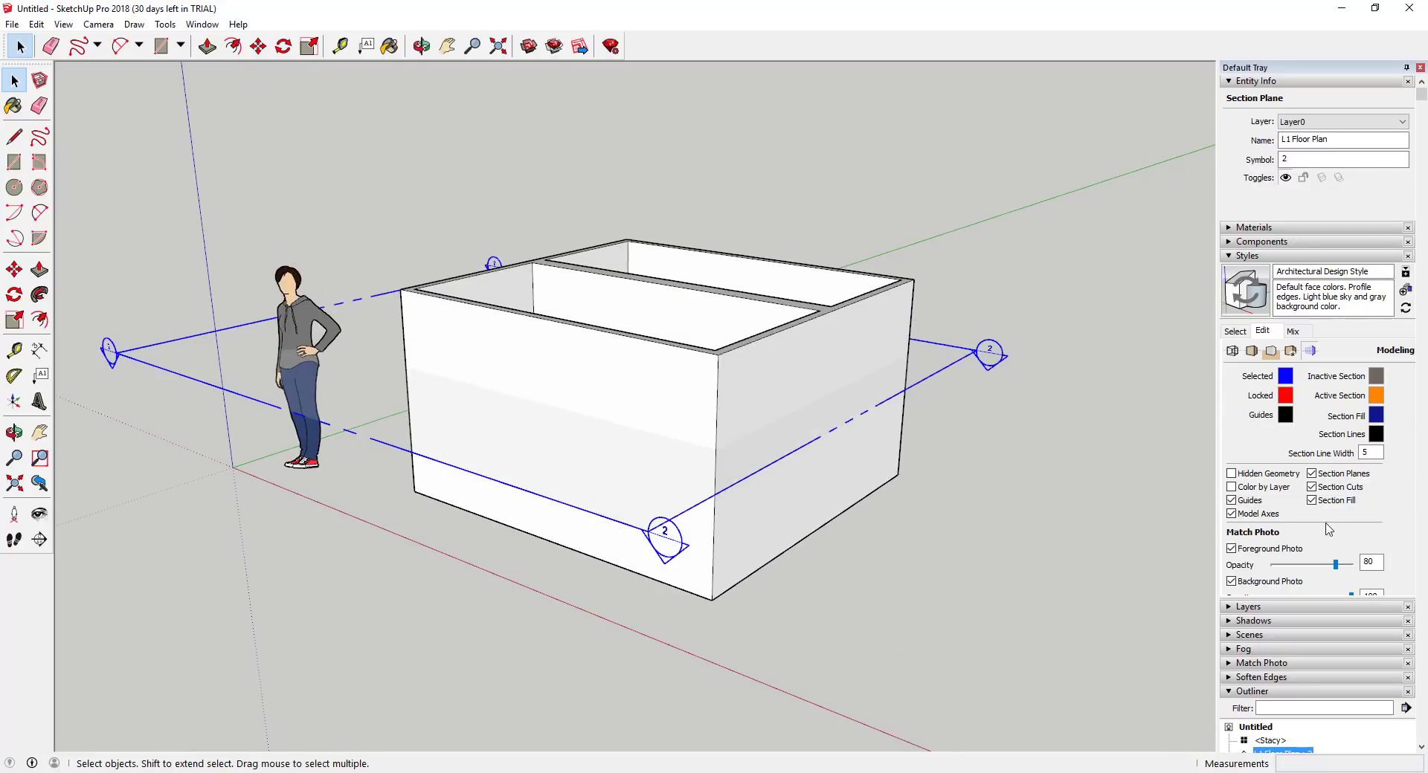
Step: Hide section planes from the View menu
left_click(35, 23)
mouse_move(64, 27)
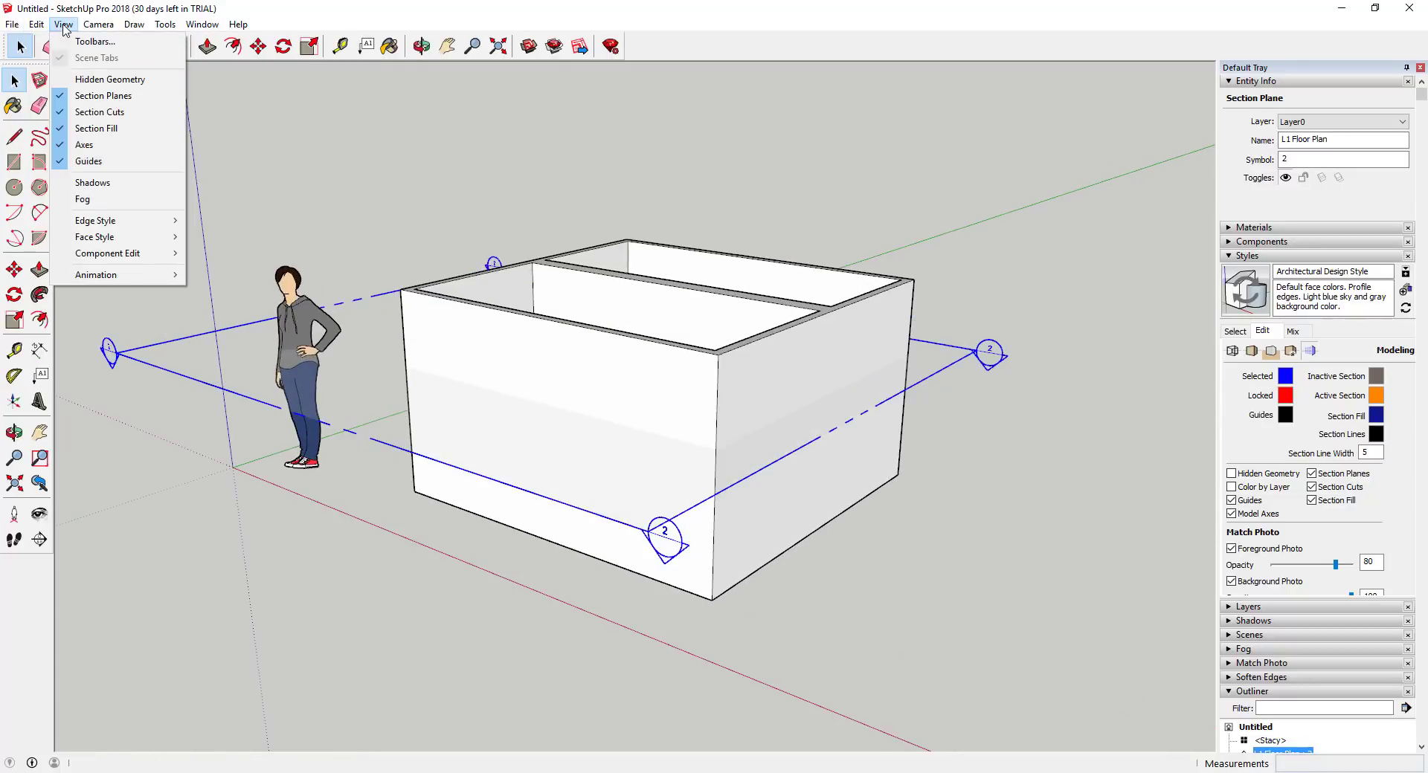
left_click(104, 95)
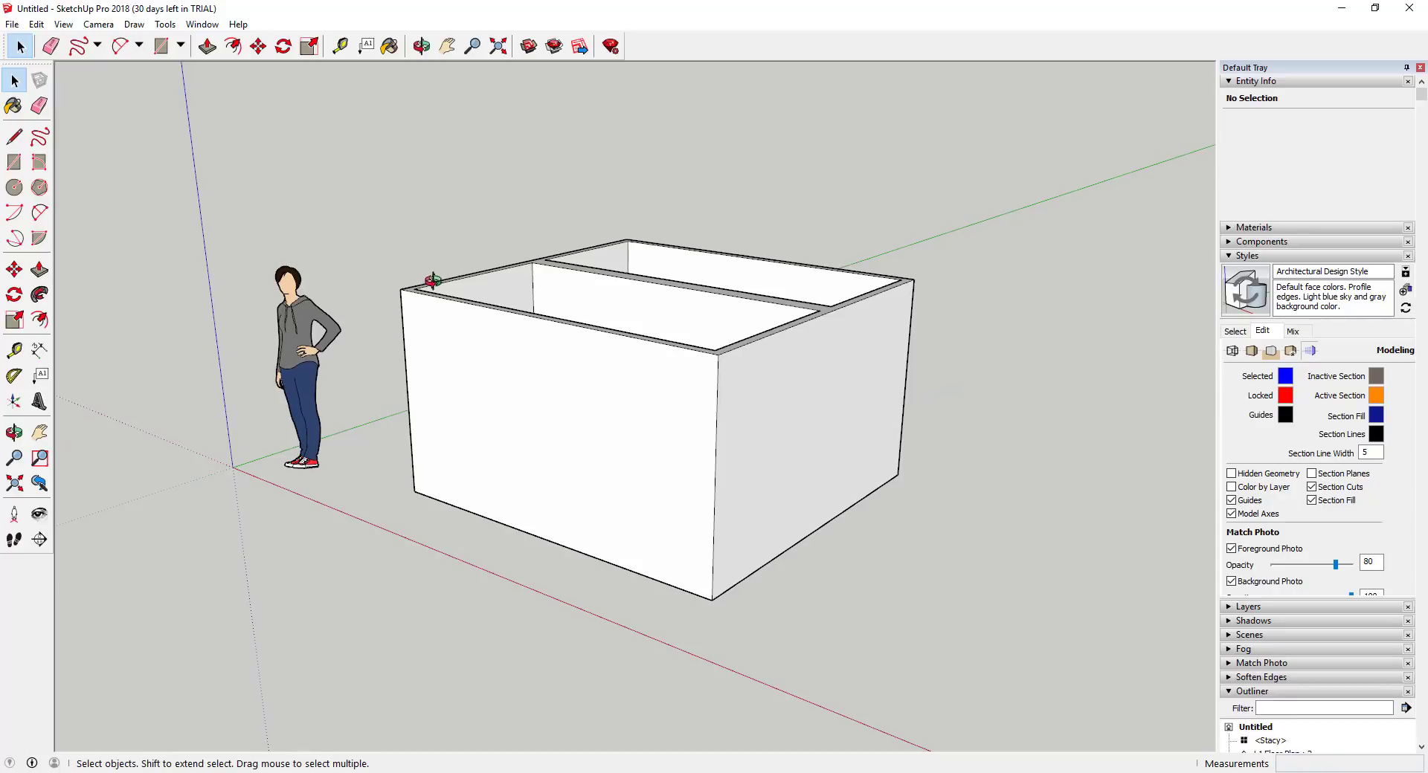
Step: Draw a square on the box's front wall and start making it a component
mouse_move(427, 278)
middle_mouse_down()
mouse_move(505, 267)
mouse_move(558, 395)
middle_mouse_up()
key("r")
left_click(552, 367)
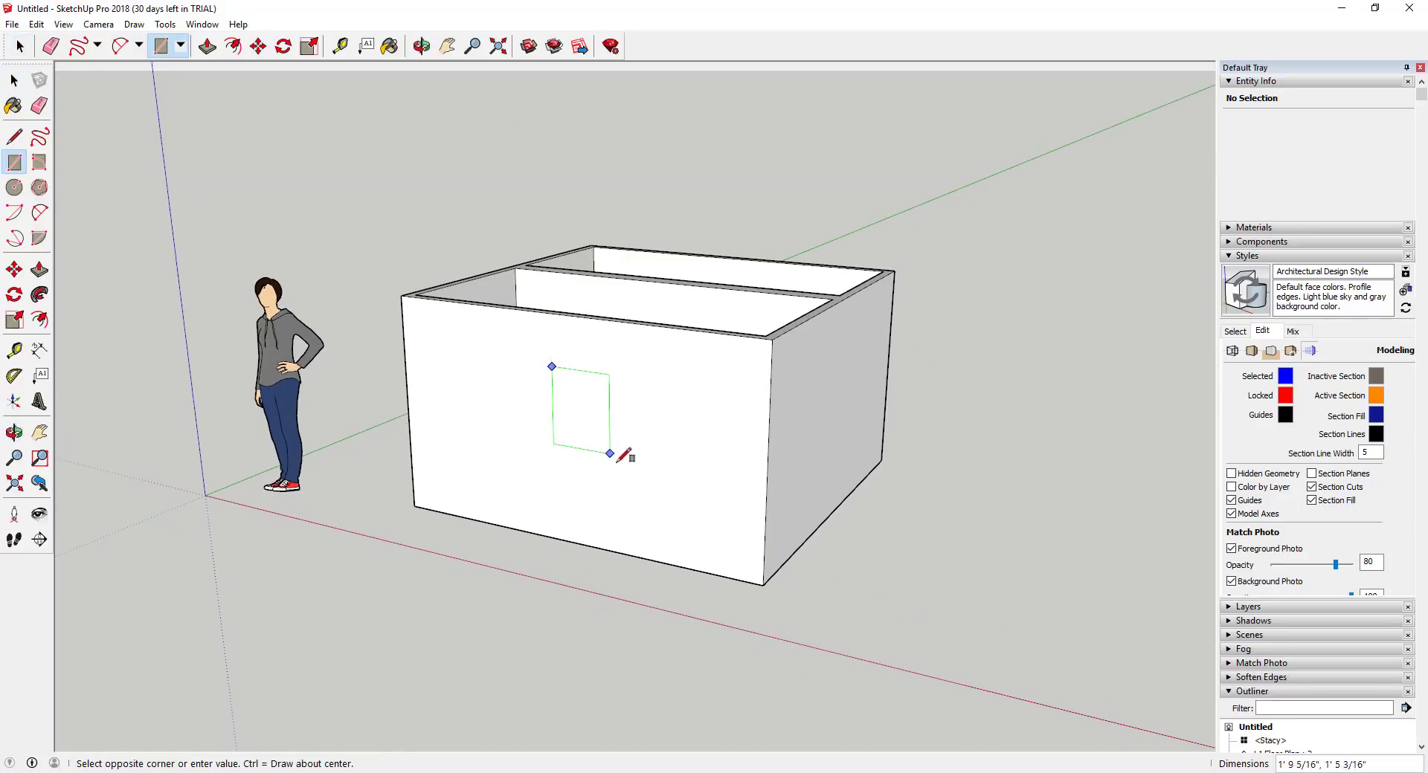
left_click(648, 487)
key("space")
double_click(613, 446)
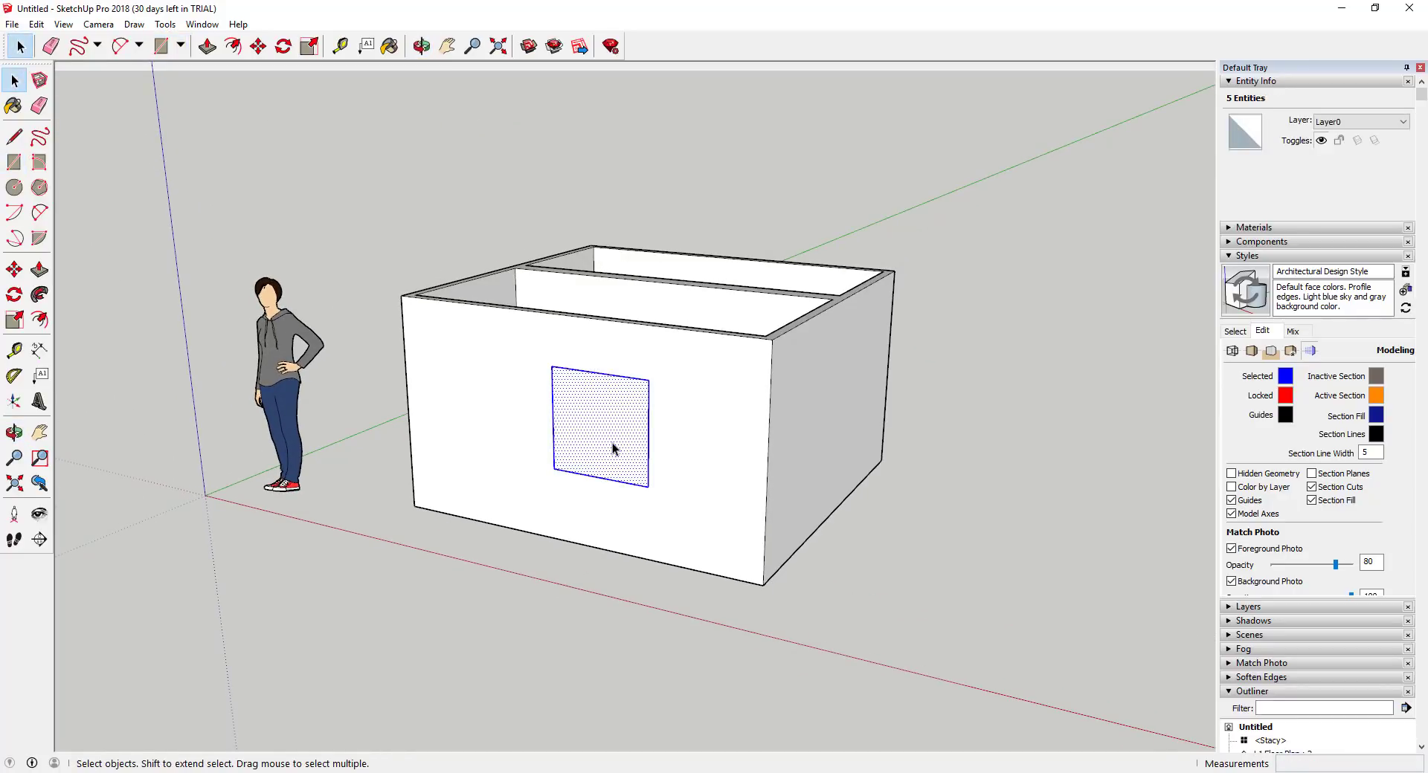
right_click(614, 446)
left_click(680, 556)
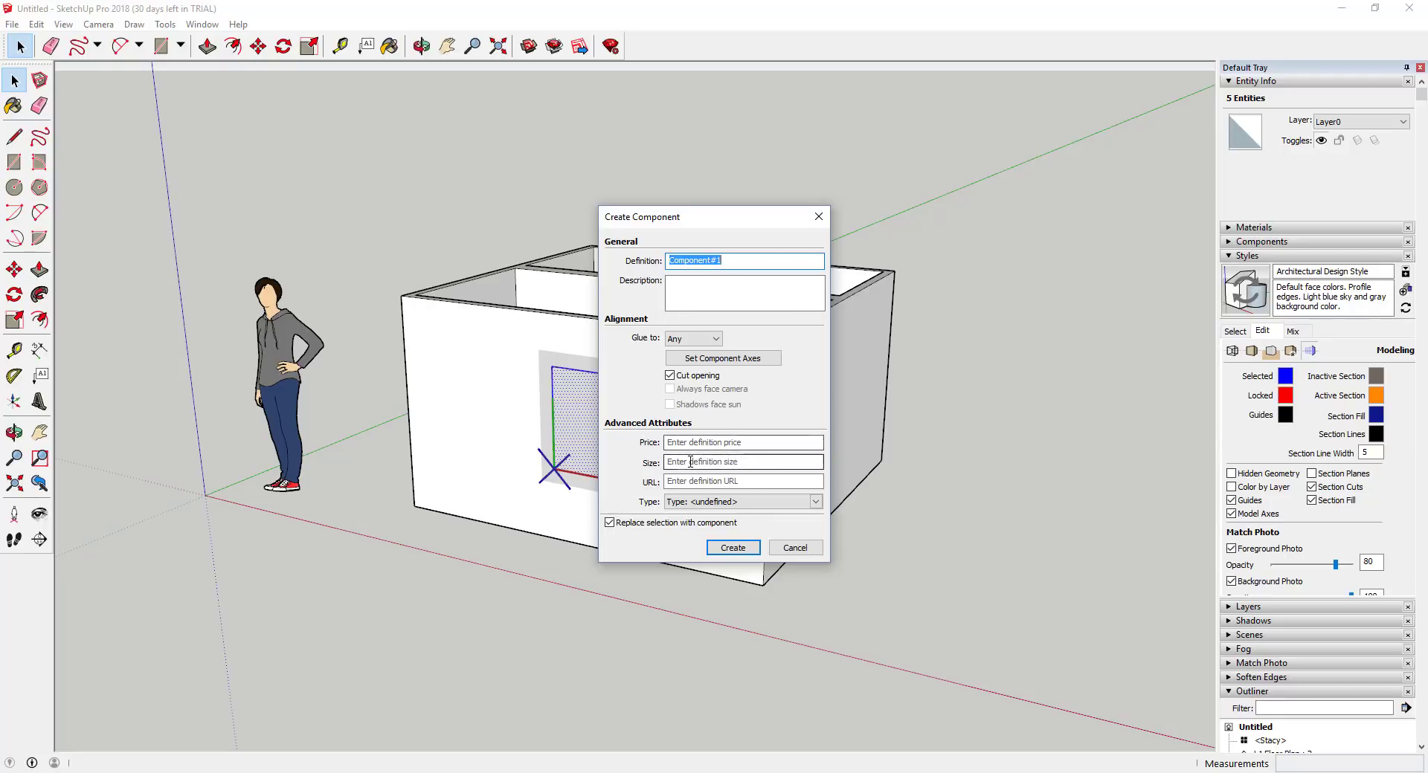
Step: Name the component "4' x 4' Window" and give it Price 250 and a 4' x 4' Size
left_click(815, 502)
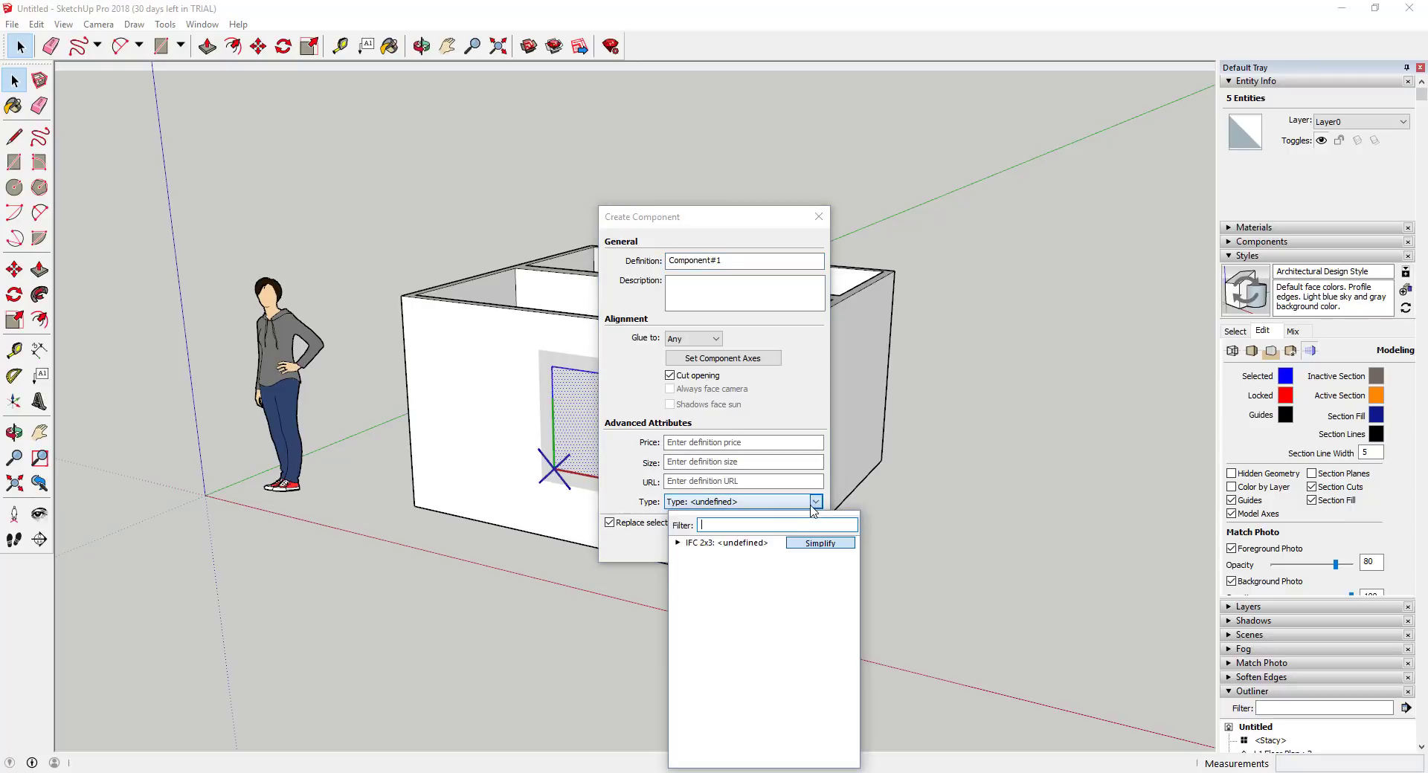
left_click(815, 502)
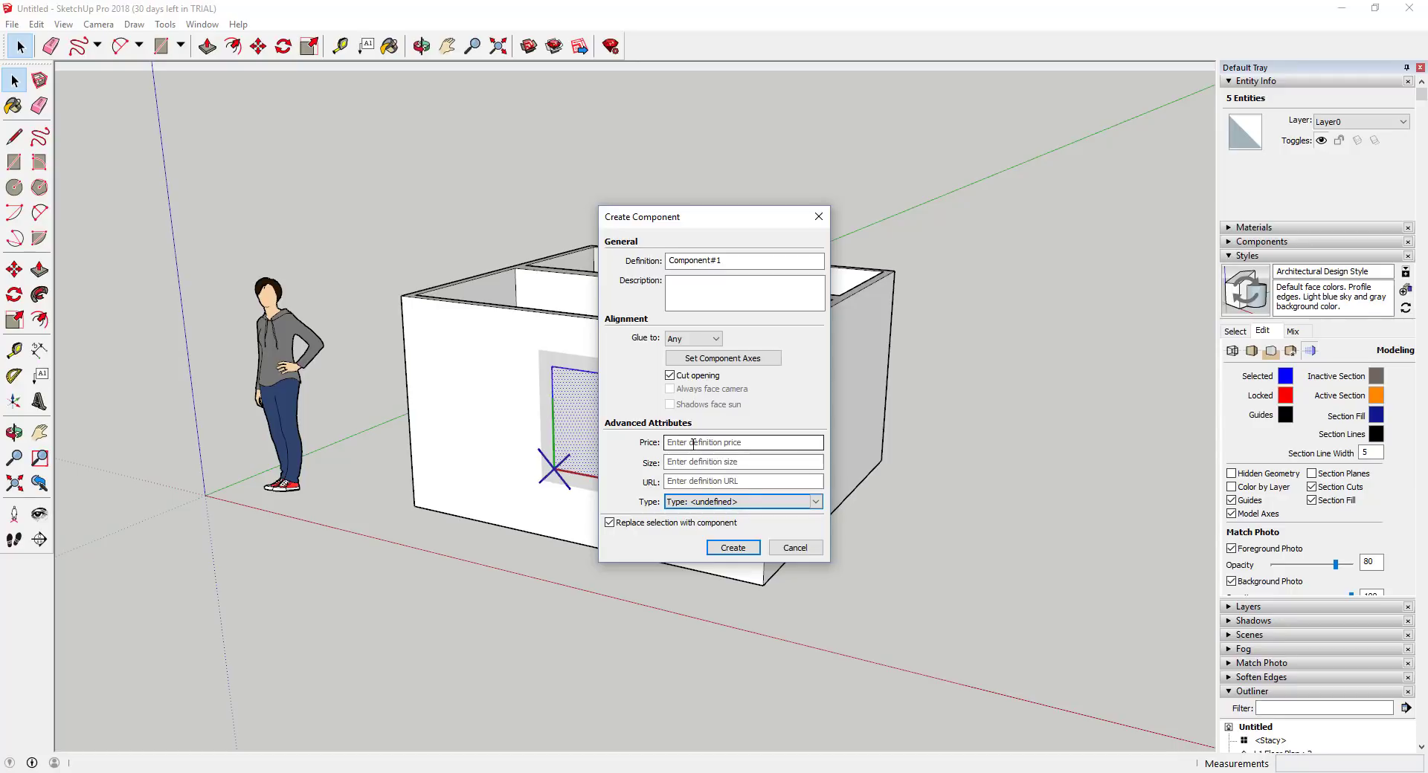
key("shift+Tab")
key("shift+Tab")
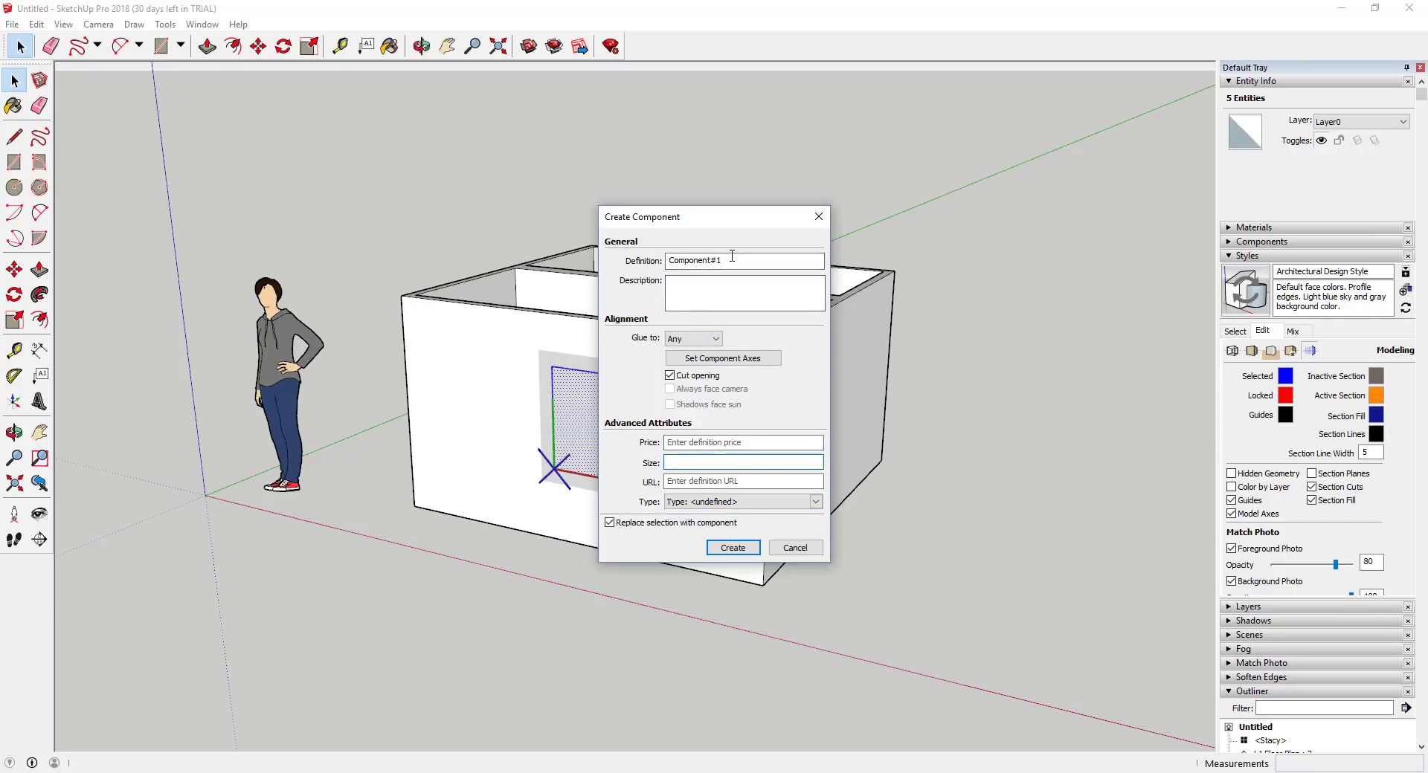
left_click_drag(727, 260, 586, 261)
type("4' x 4' Windows")
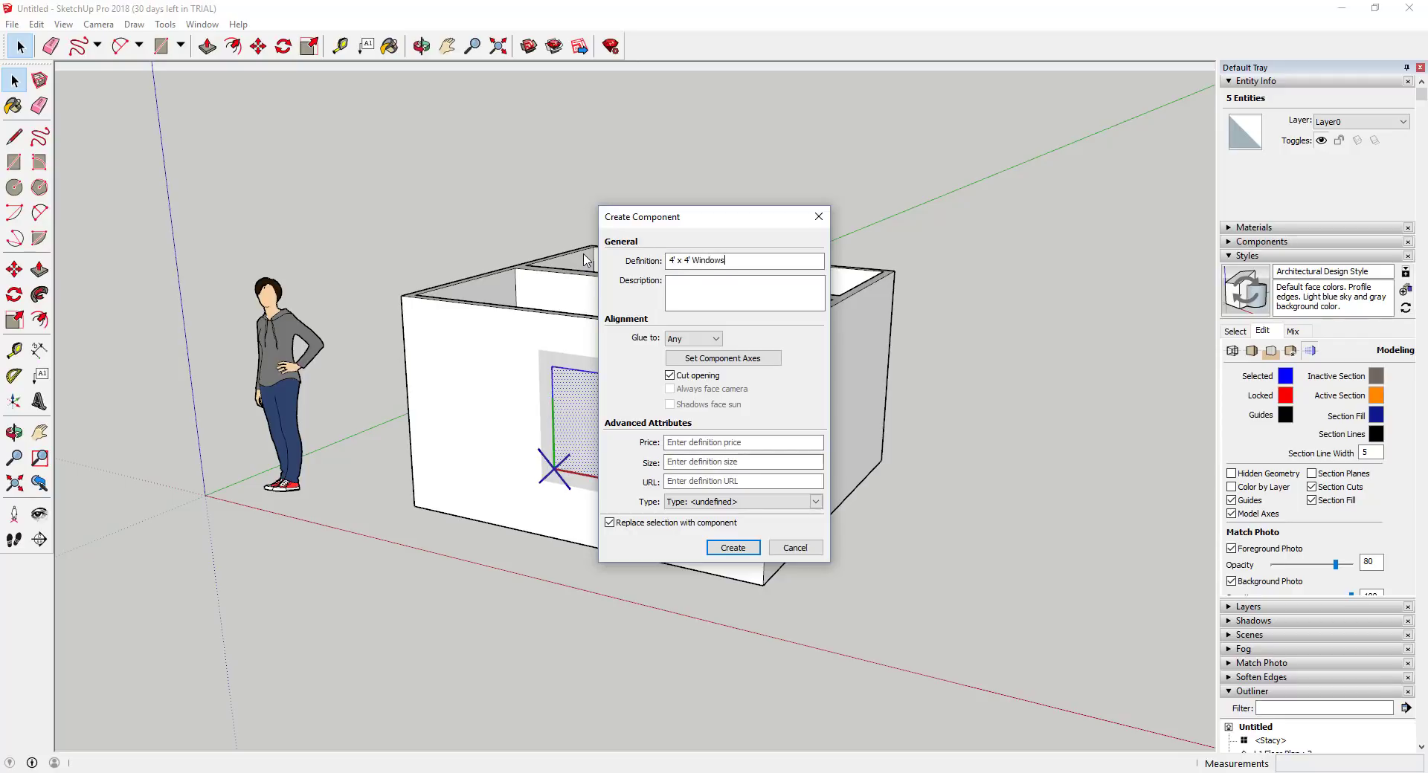
key("BackSpace")
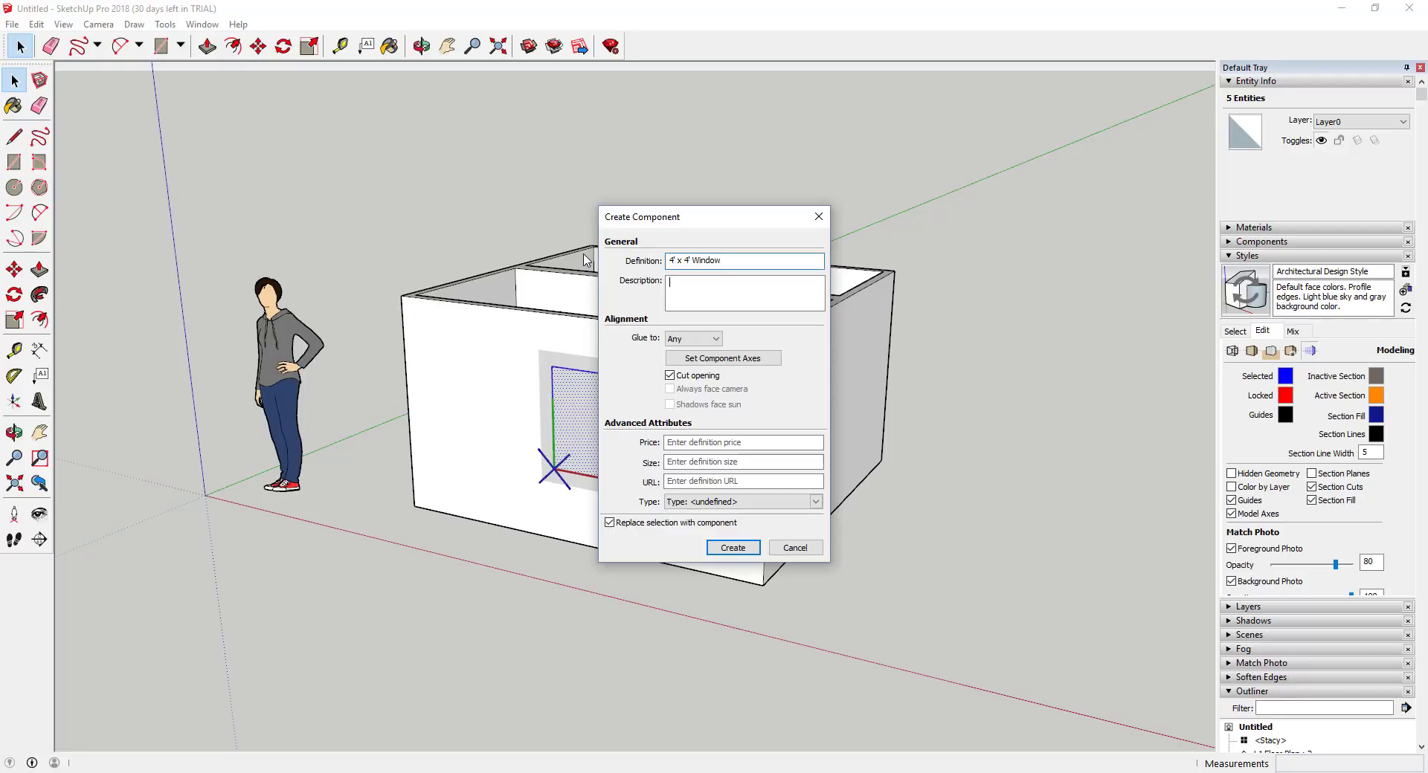
left_click(684, 441)
type("250")
key("Tab")
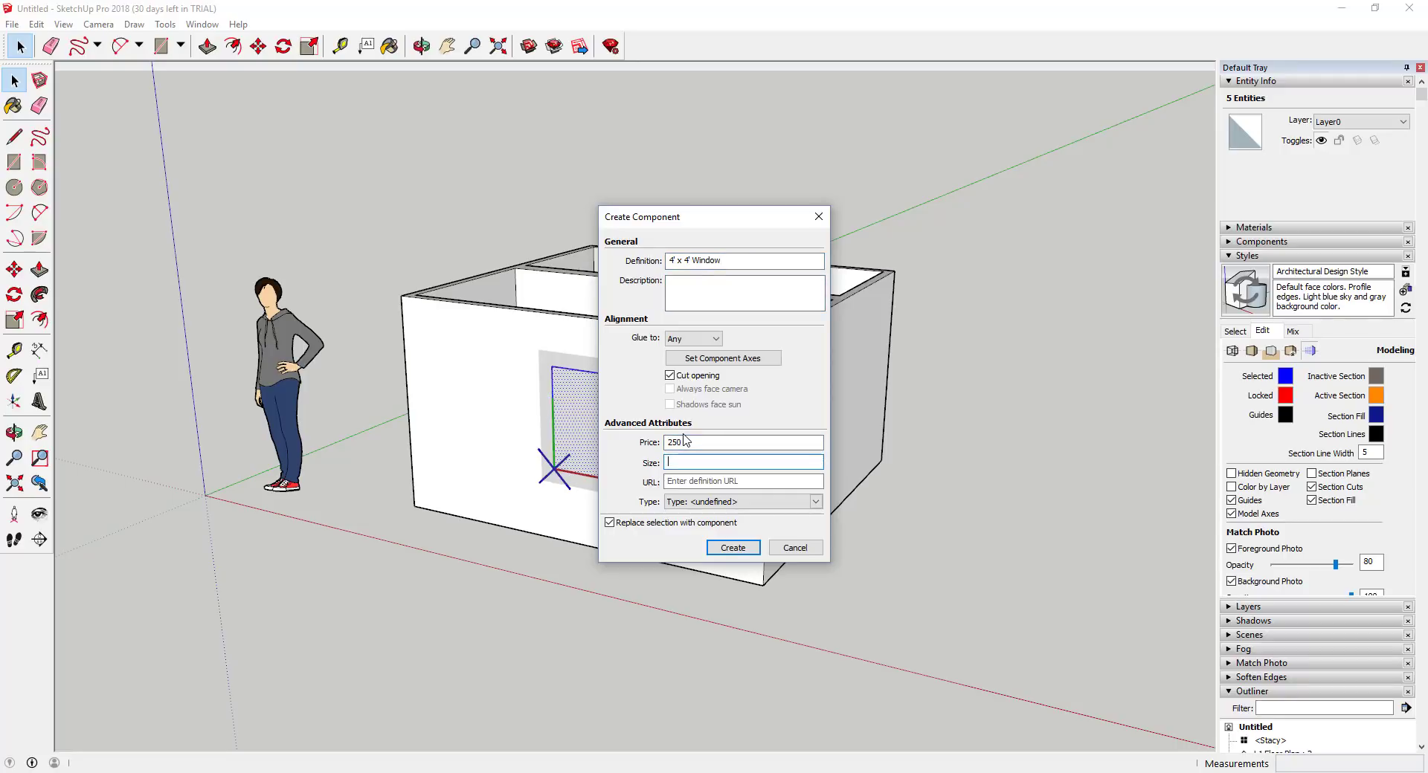
type("4' x 4")
Step: Show the 4' x 4' Window component's Advanced Attributes, listing Price 250 and Size 4' x 4'
left_click(733, 547)
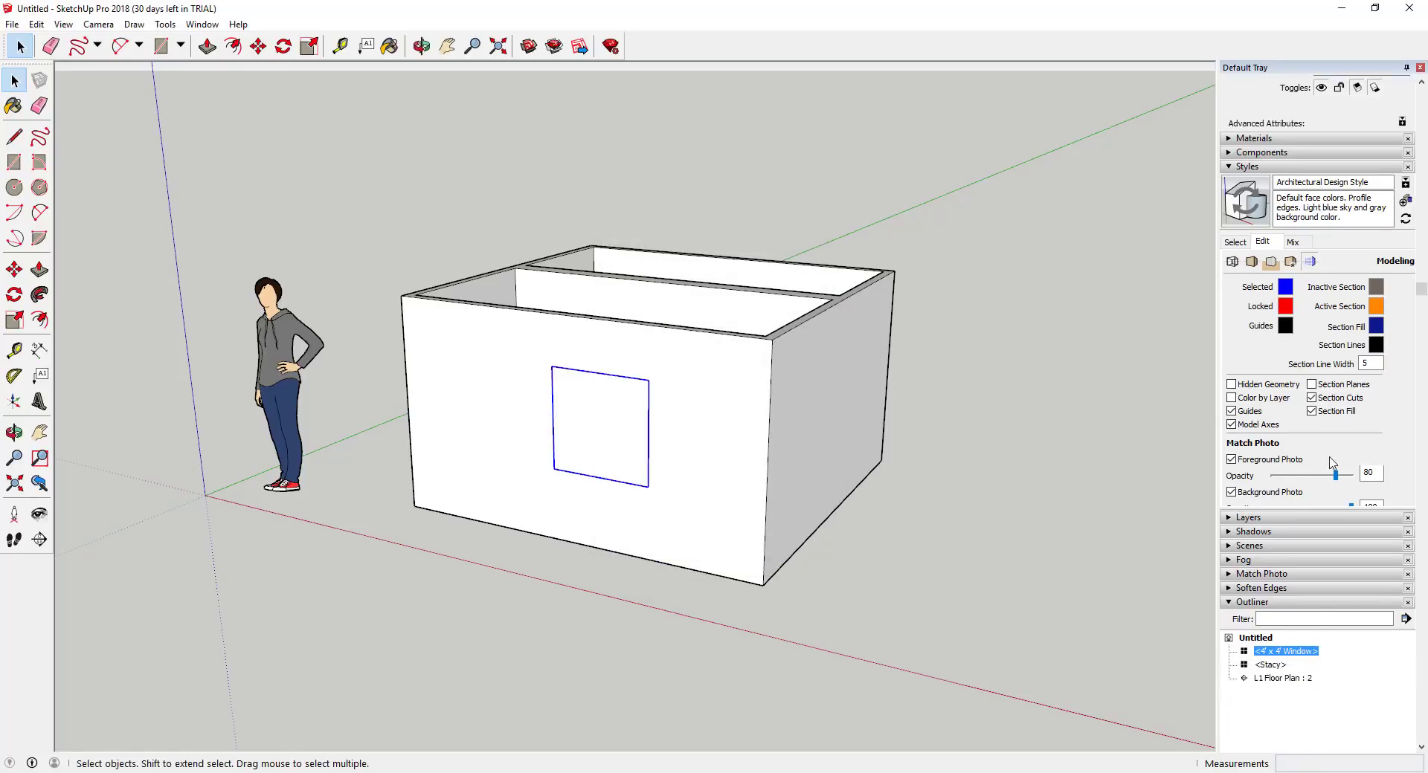
scroll(1279, 484, "down", 4)
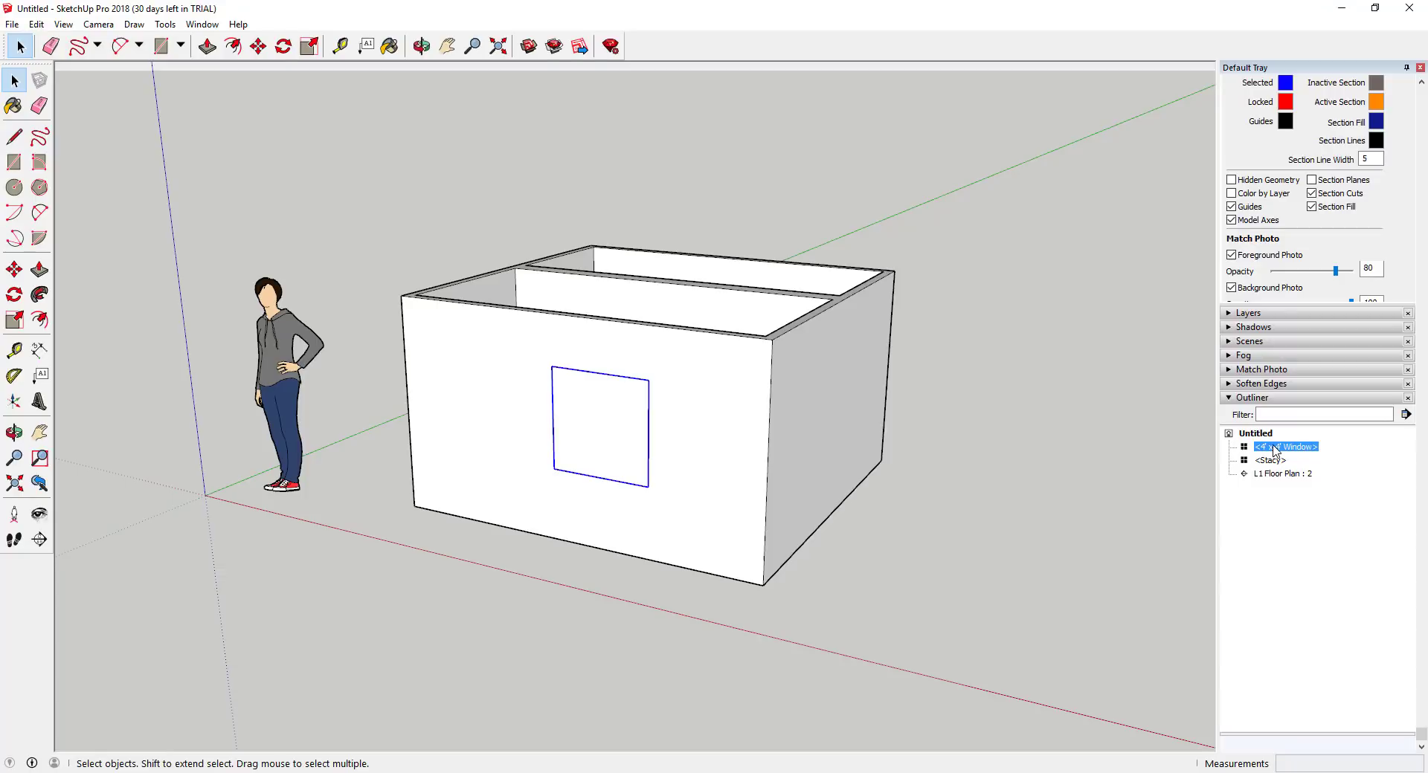
double_click(1275, 447)
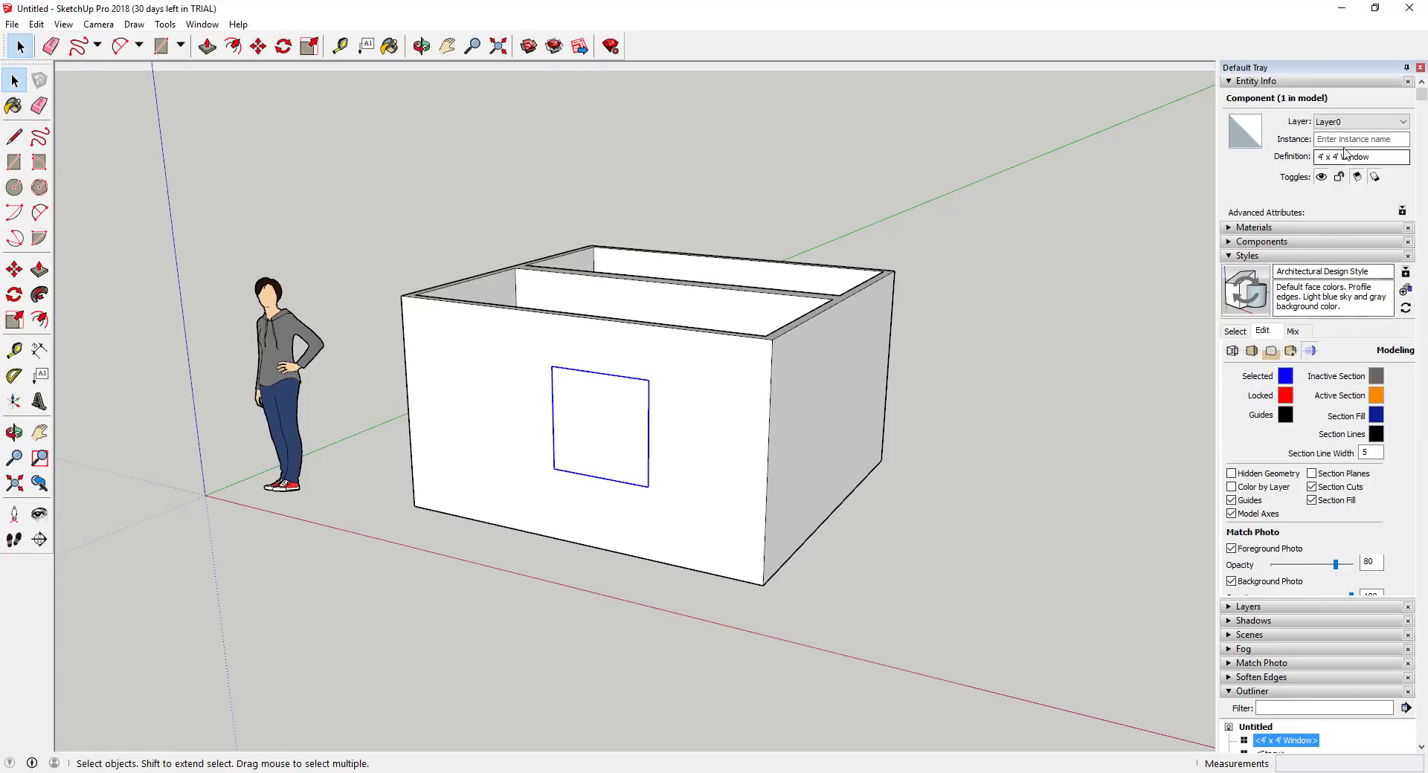
left_click(1402, 211)
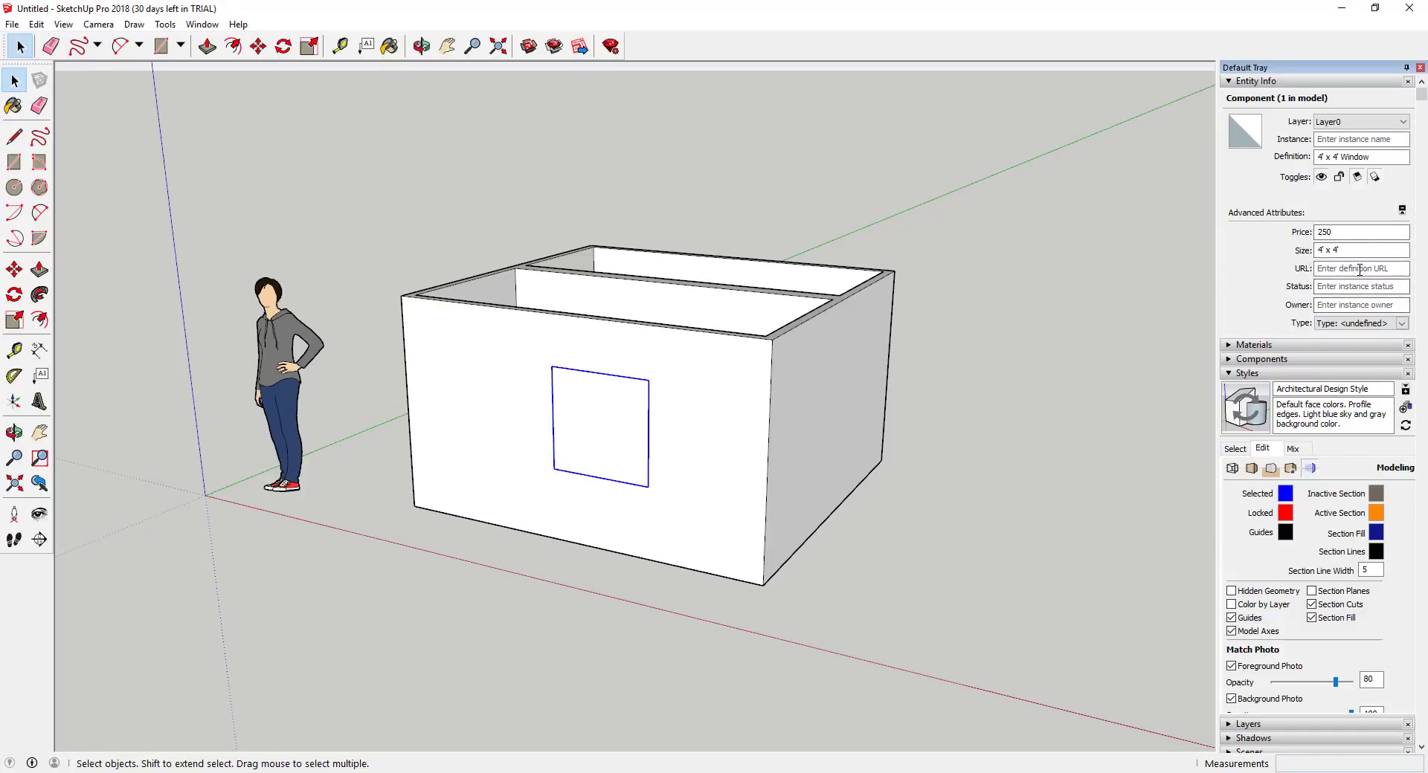
left_click(1401, 324)
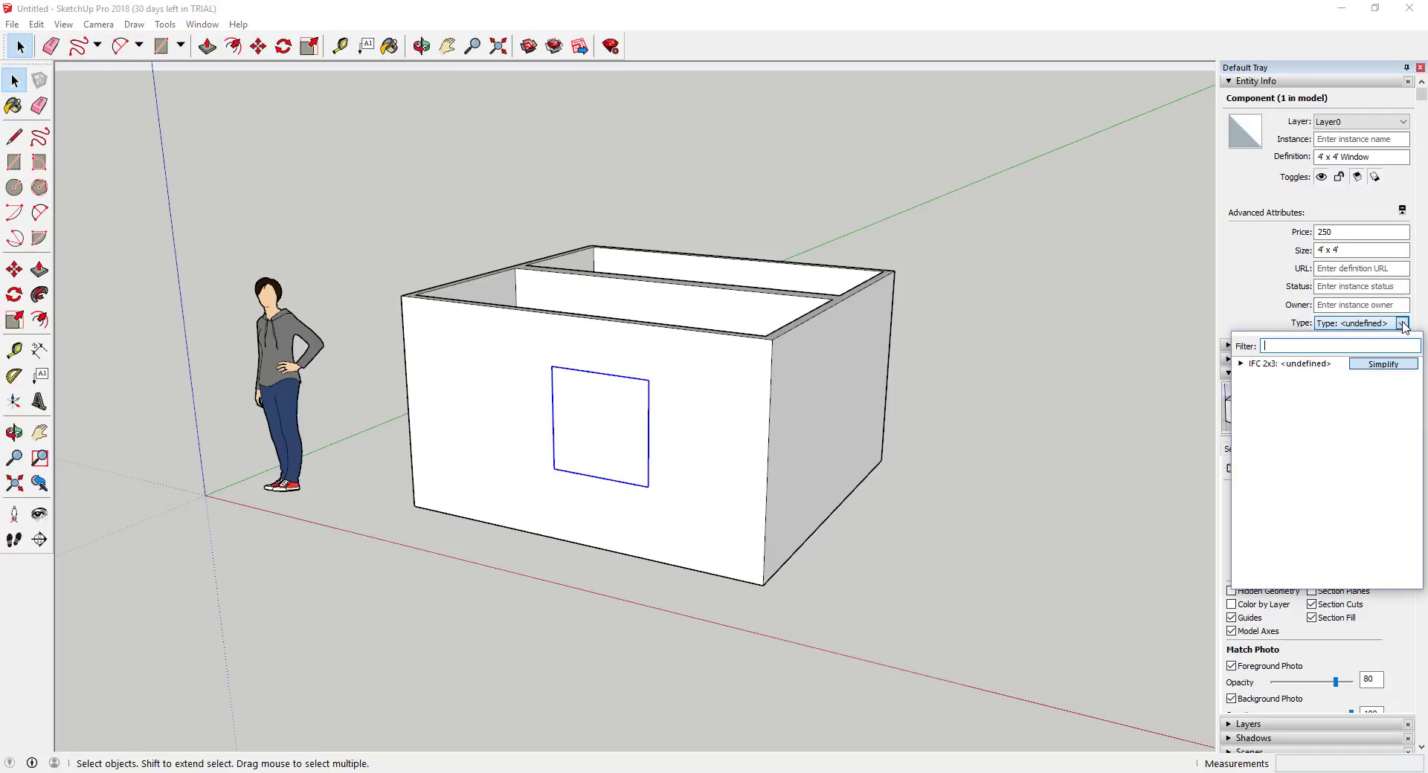
left_click(1401, 324)
left_click(622, 429)
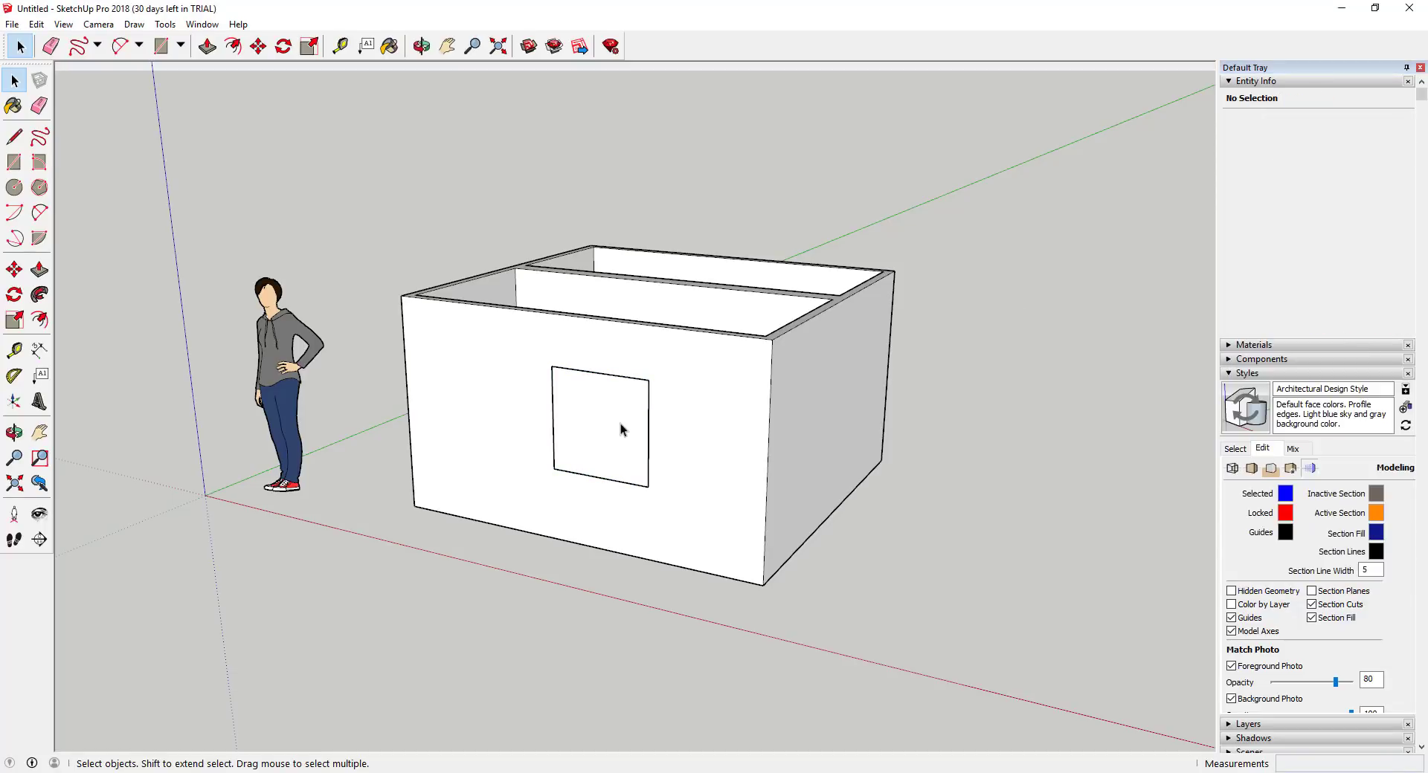
left_click(622, 429)
Step: Start File > Generate Report with a new report template
left_click(12, 24)
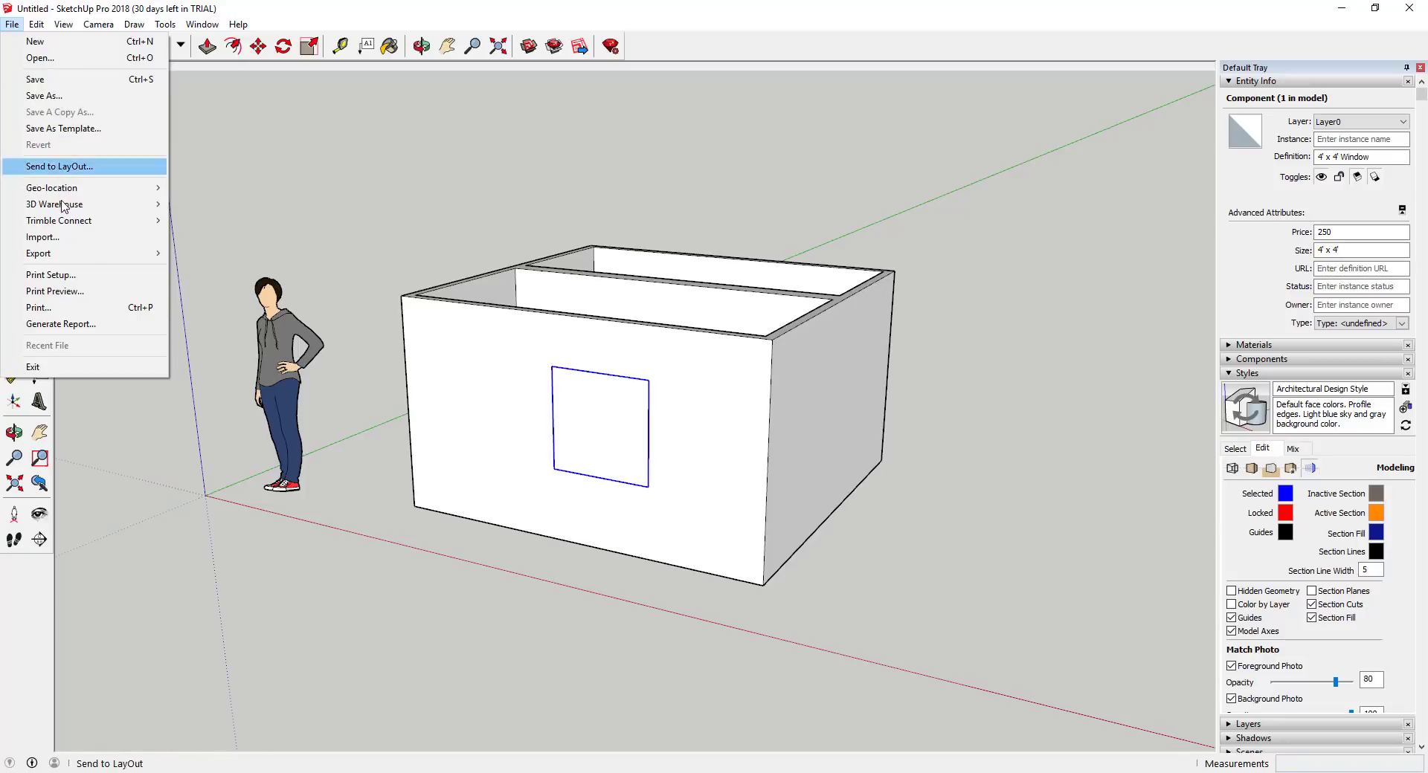
left_click(75, 325)
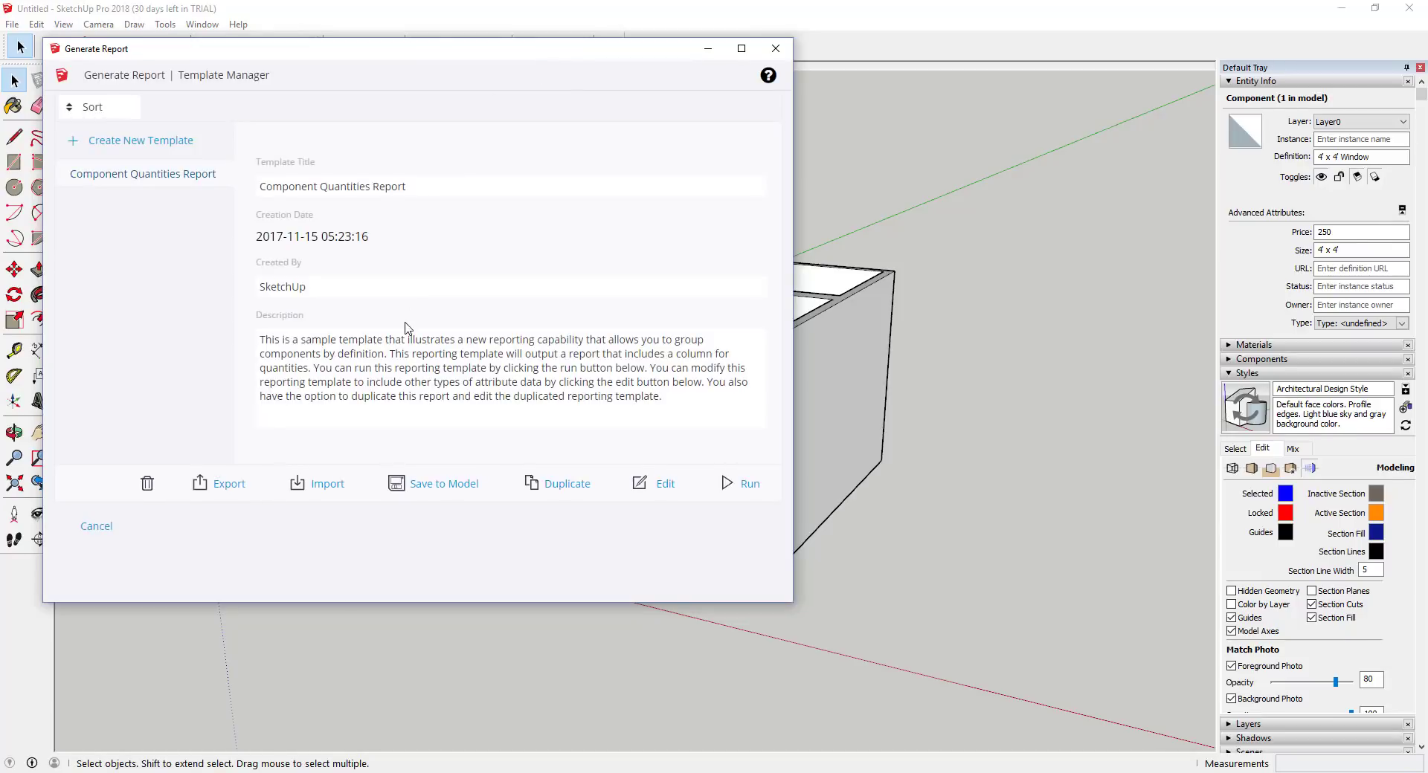
left_click(136, 143)
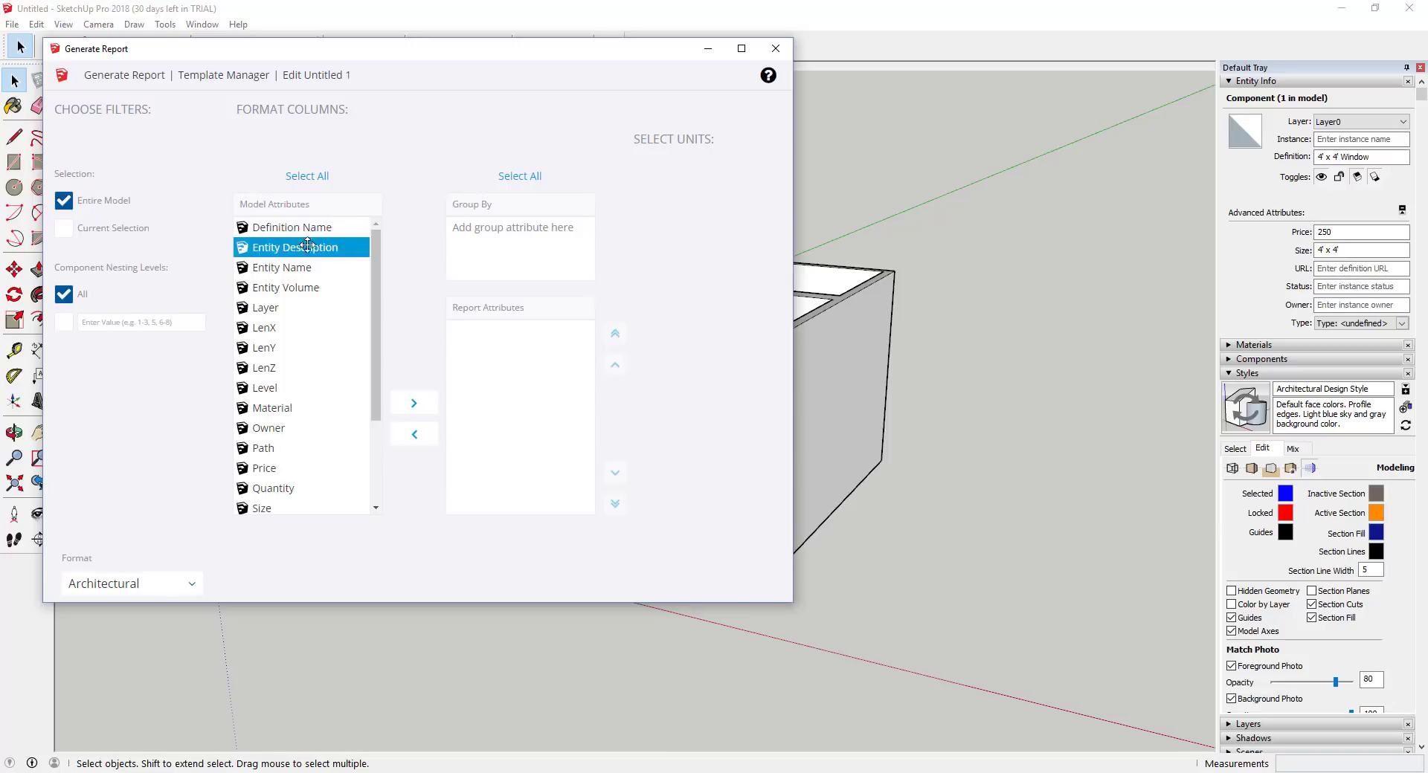
Step: Add Entity Name and Price as report attributes, enlarge the dialog, and generate the report
left_click(296, 267)
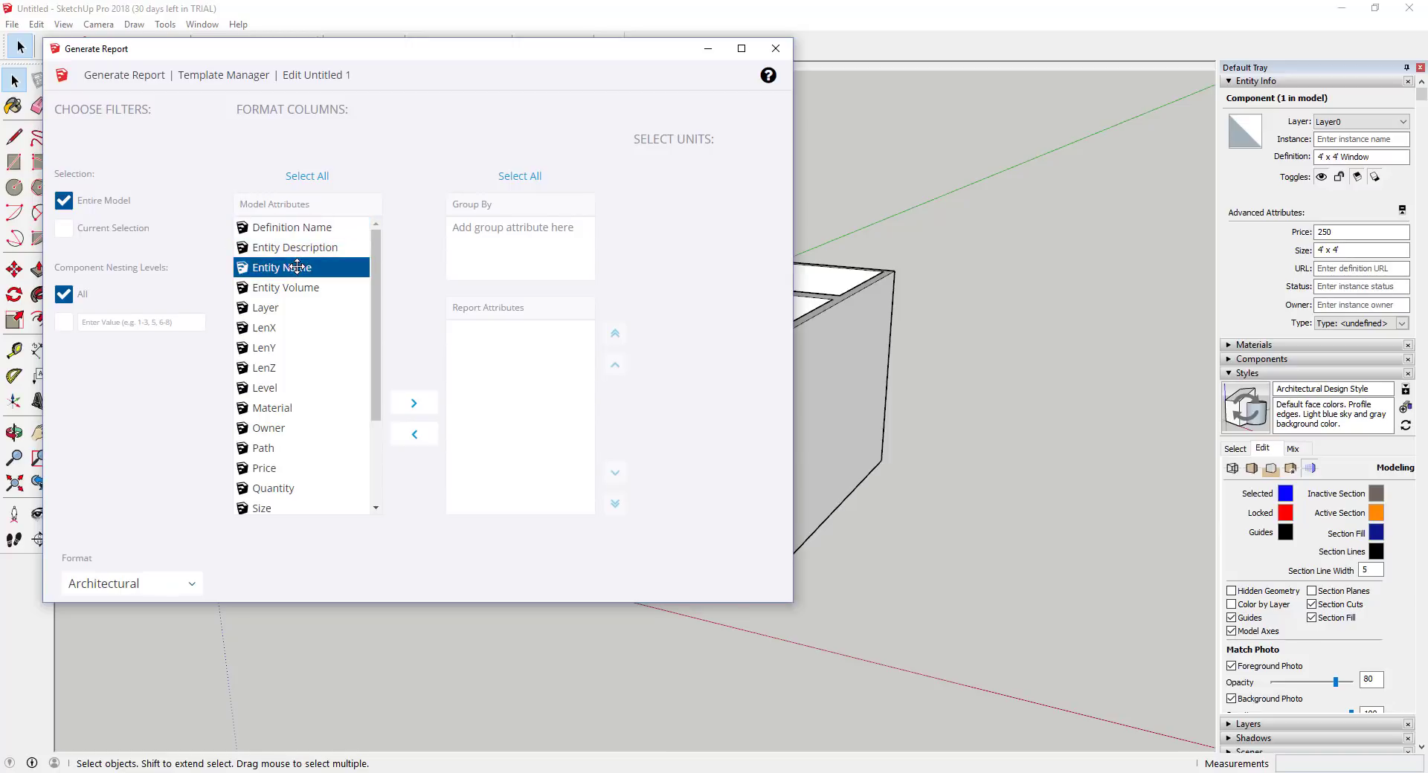
left_click(414, 403)
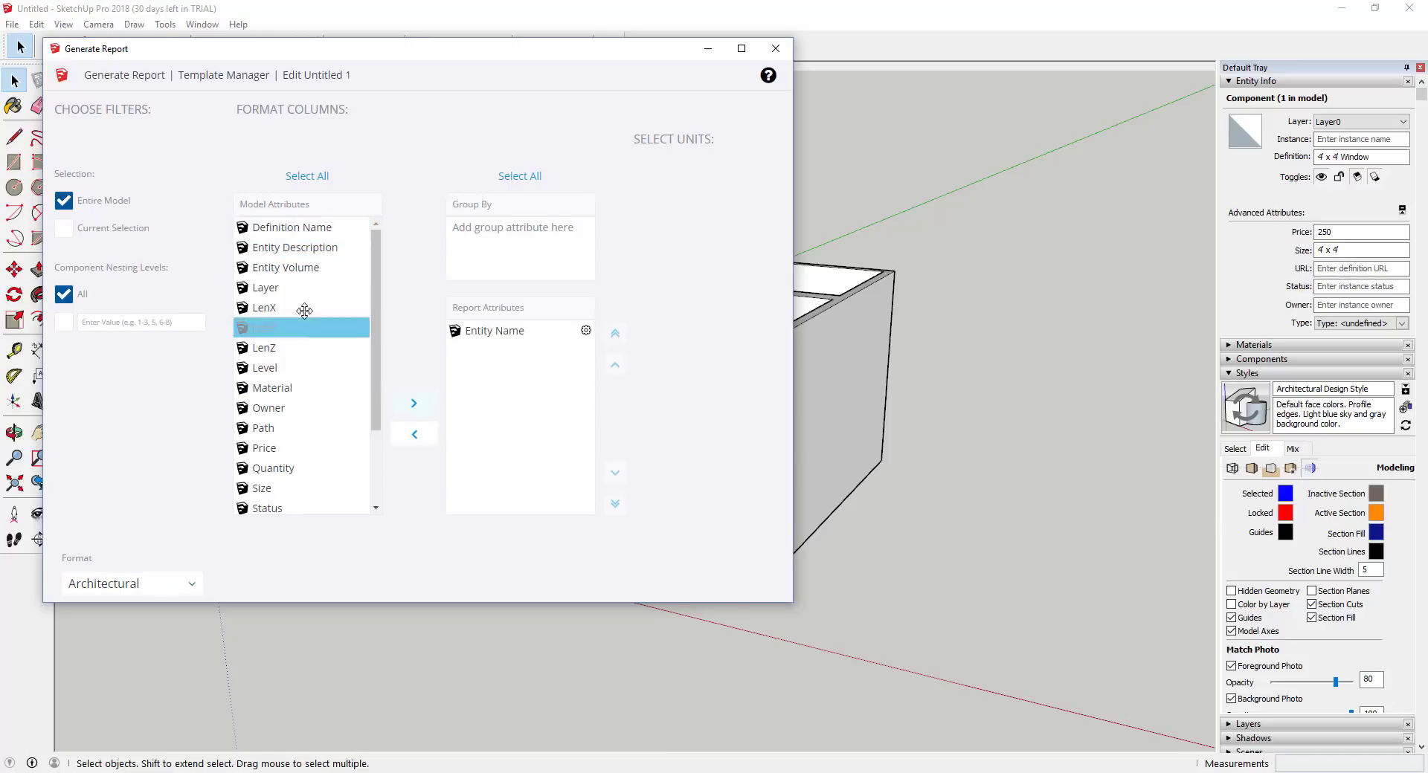
scroll(302, 322, "down", 3)
left_click(308, 342)
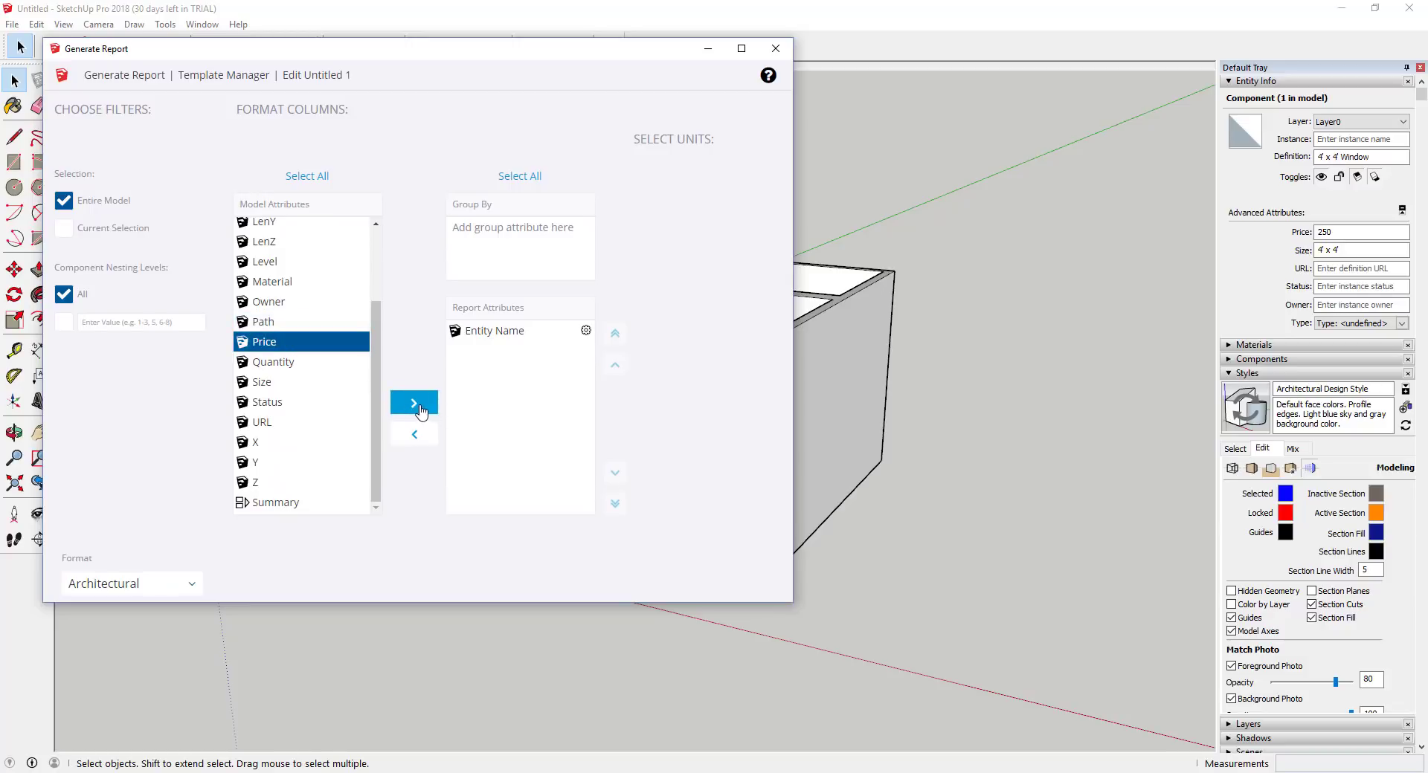
left_click(413, 403)
left_click_drag(781, 608, 1190, 715)
left_click(930, 538)
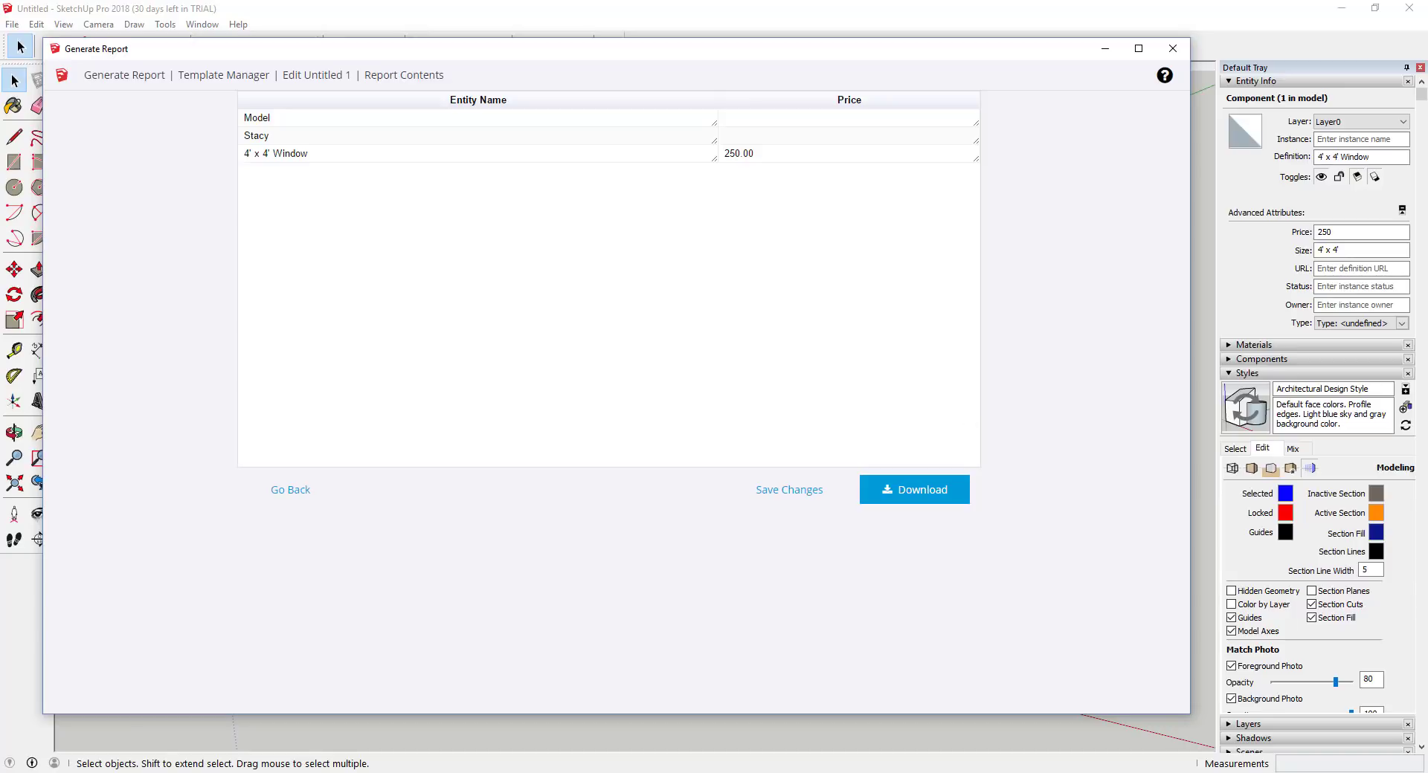
Step: Close the Generate Report window and zoom the view around the window
left_click(1173, 49)
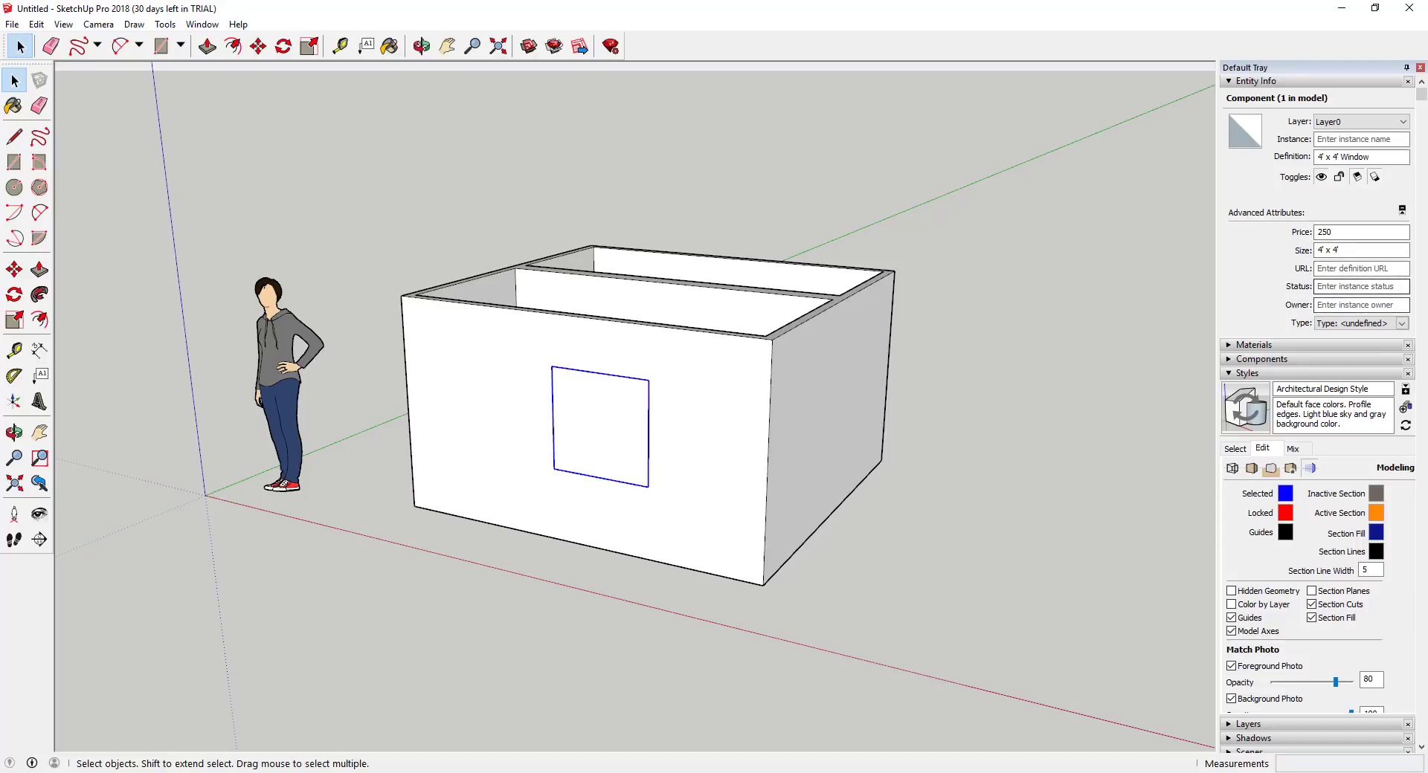
scroll(594, 426, "down", 3)
scroll(594, 426, "up", 2)
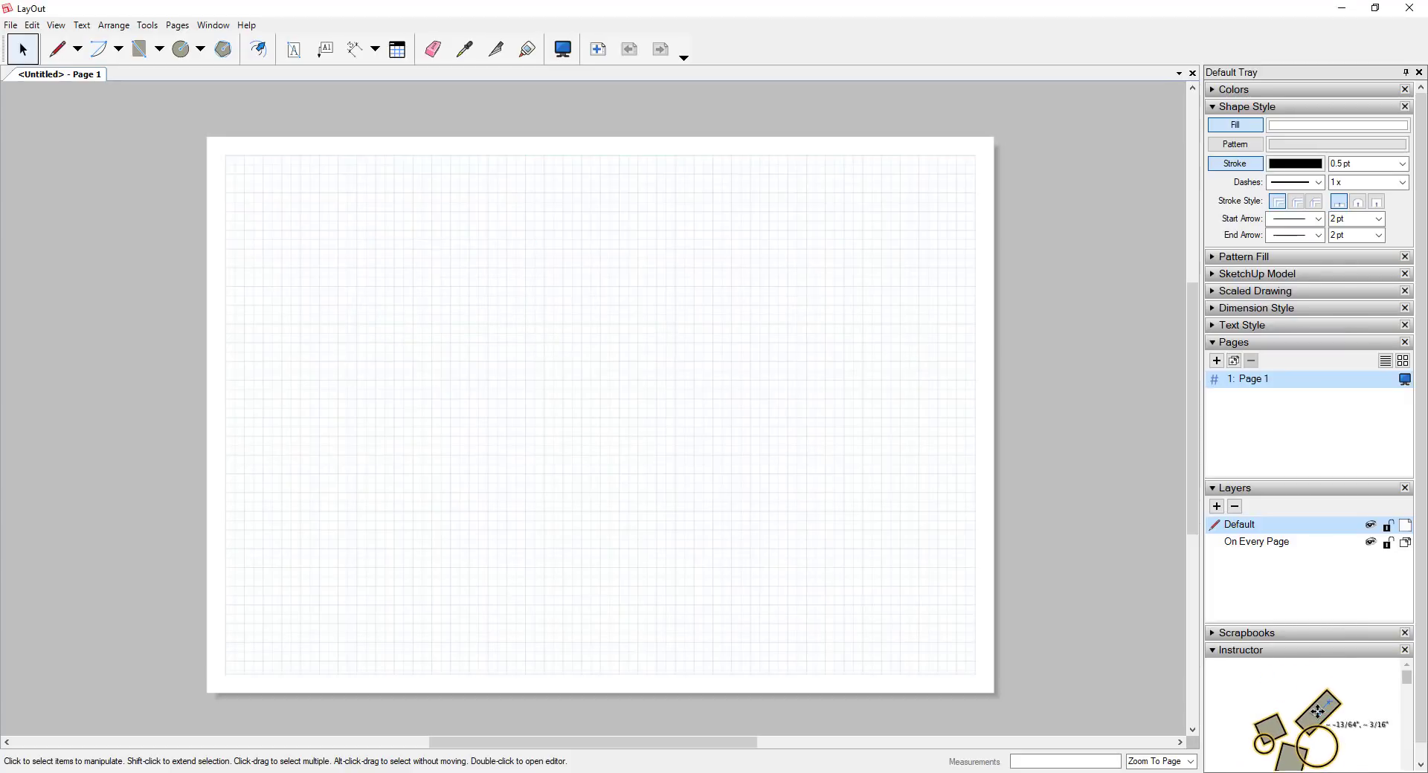
Step: Switch from LayOut to the browser showing the SketchUp release notes
key("alt+Tab")
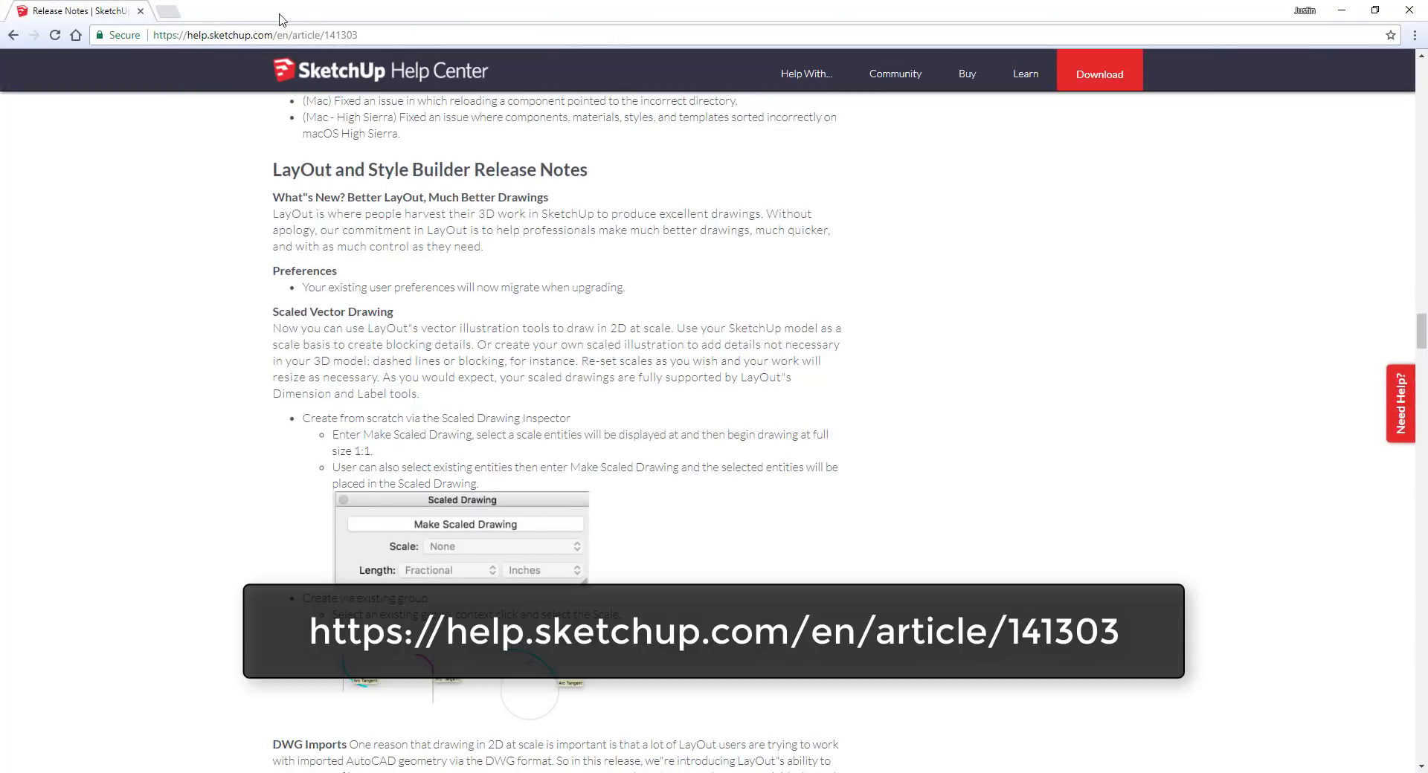
Step: Scroll the LayOut release notes past Scaled Drawing, DWG Imports and Drawing Tool Improvements
scroll(384, 241, "down", 1)
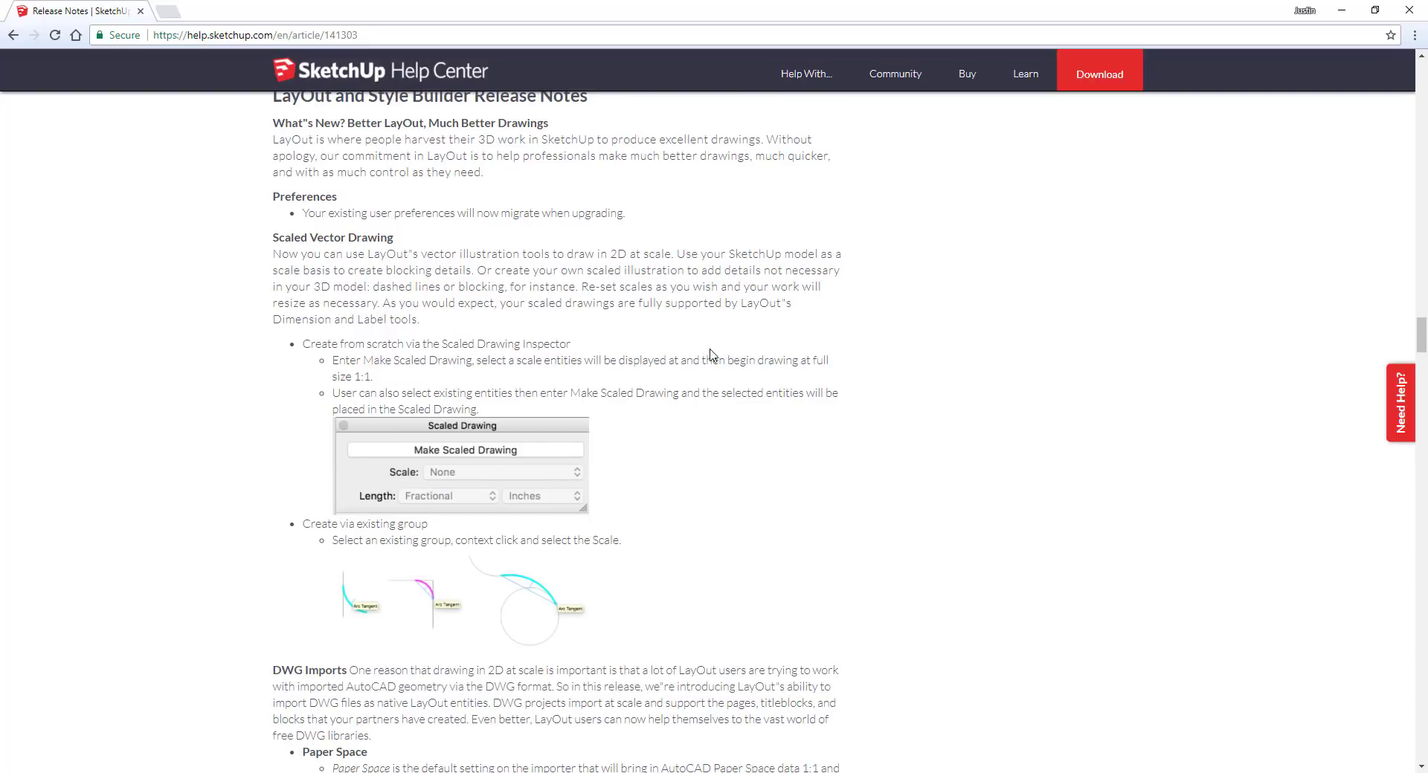
scroll(710, 354, "down", 2)
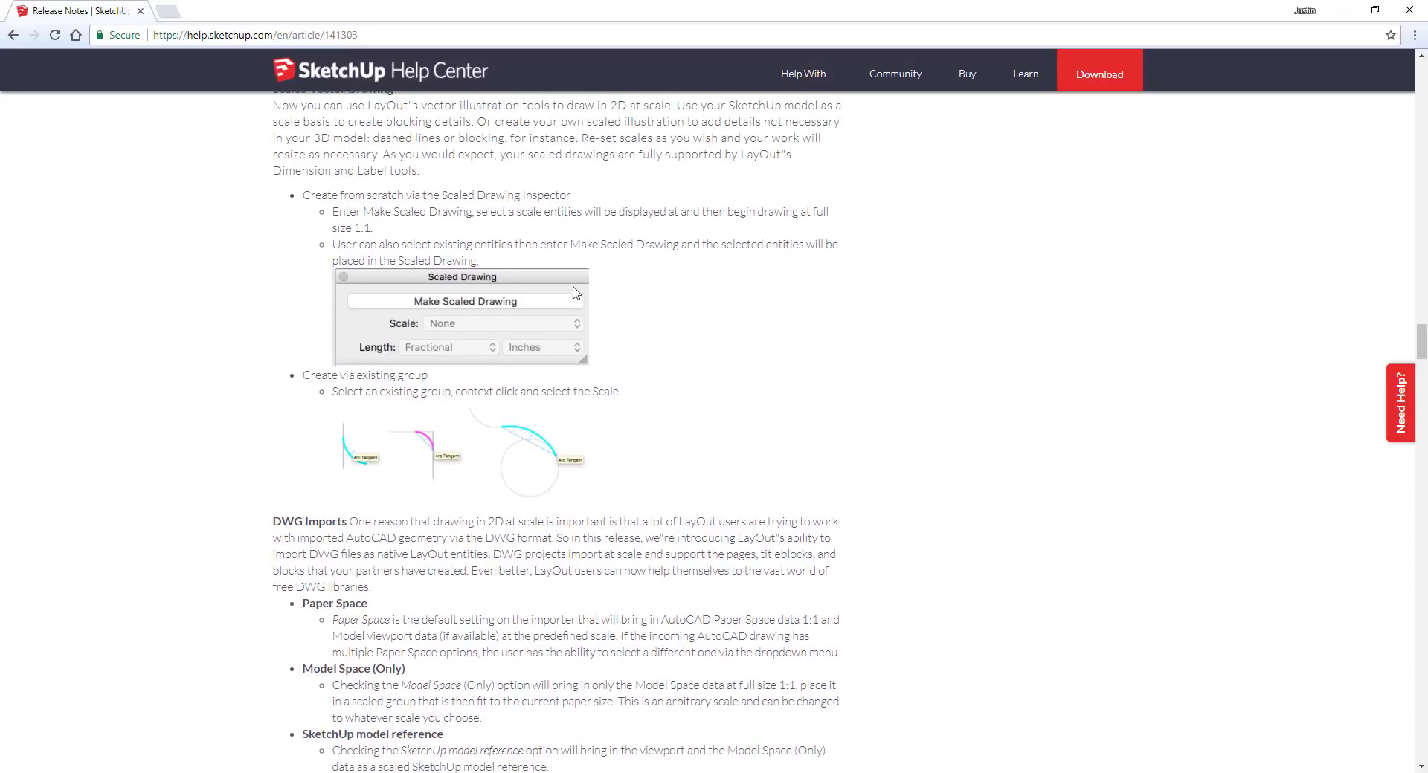
scroll(658, 297, "down", 4)
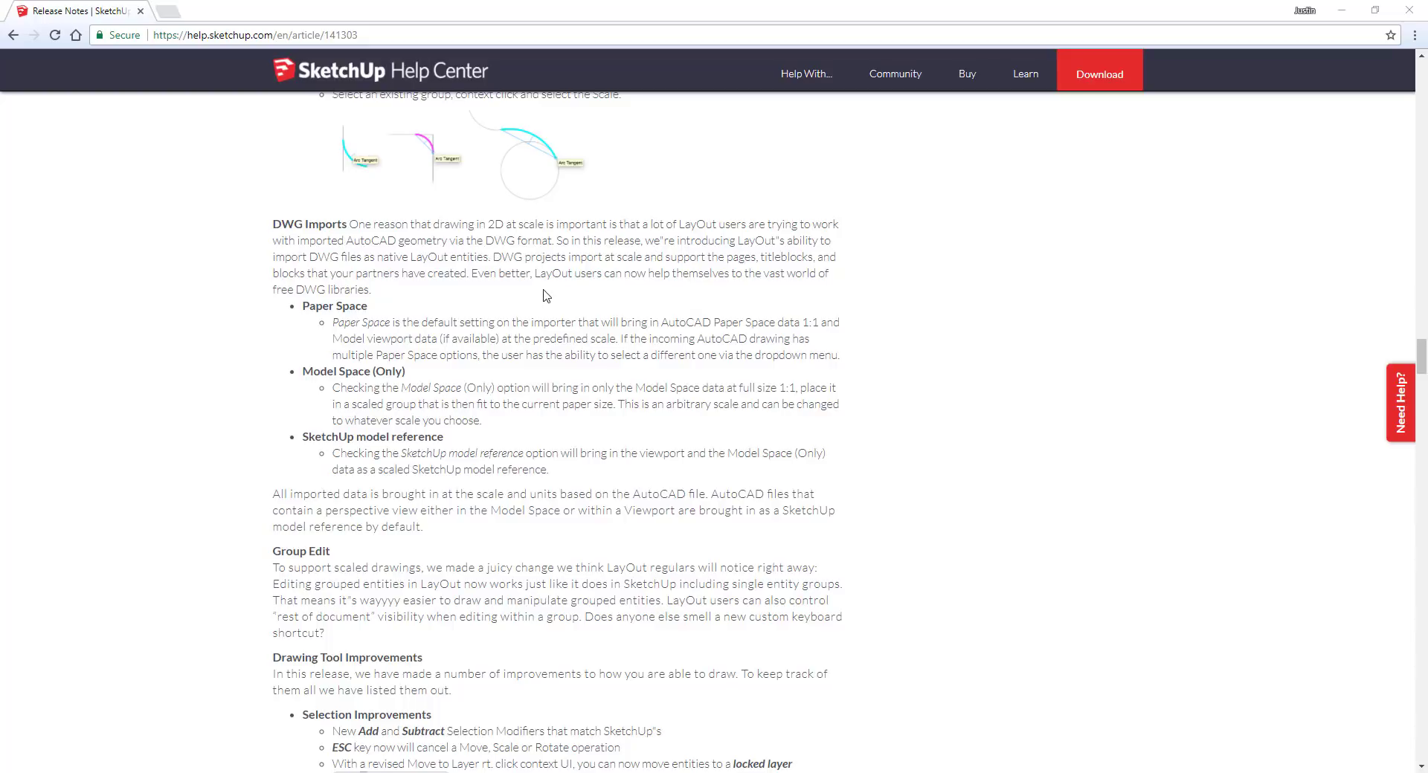
scroll(543, 295, "down", 1)
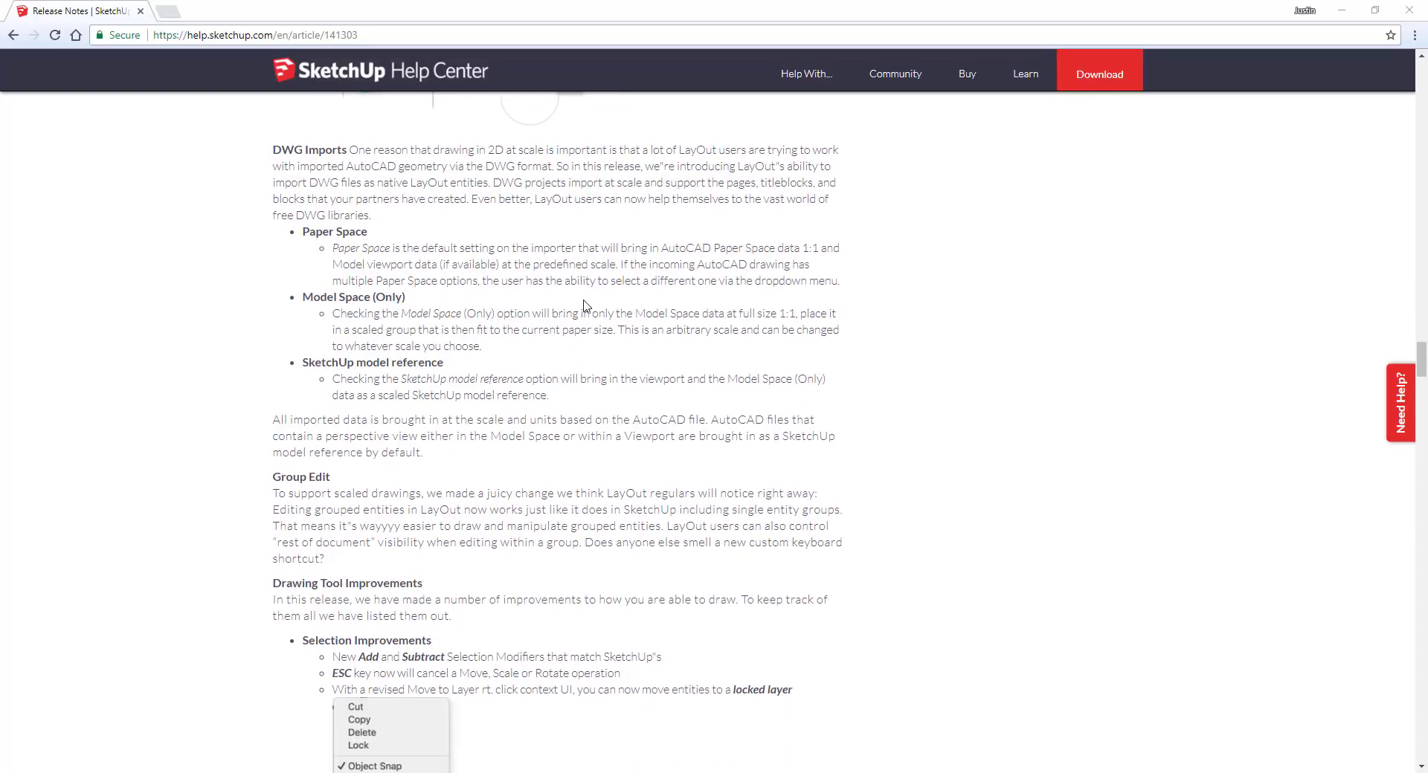
scroll(595, 311, "up", 1)
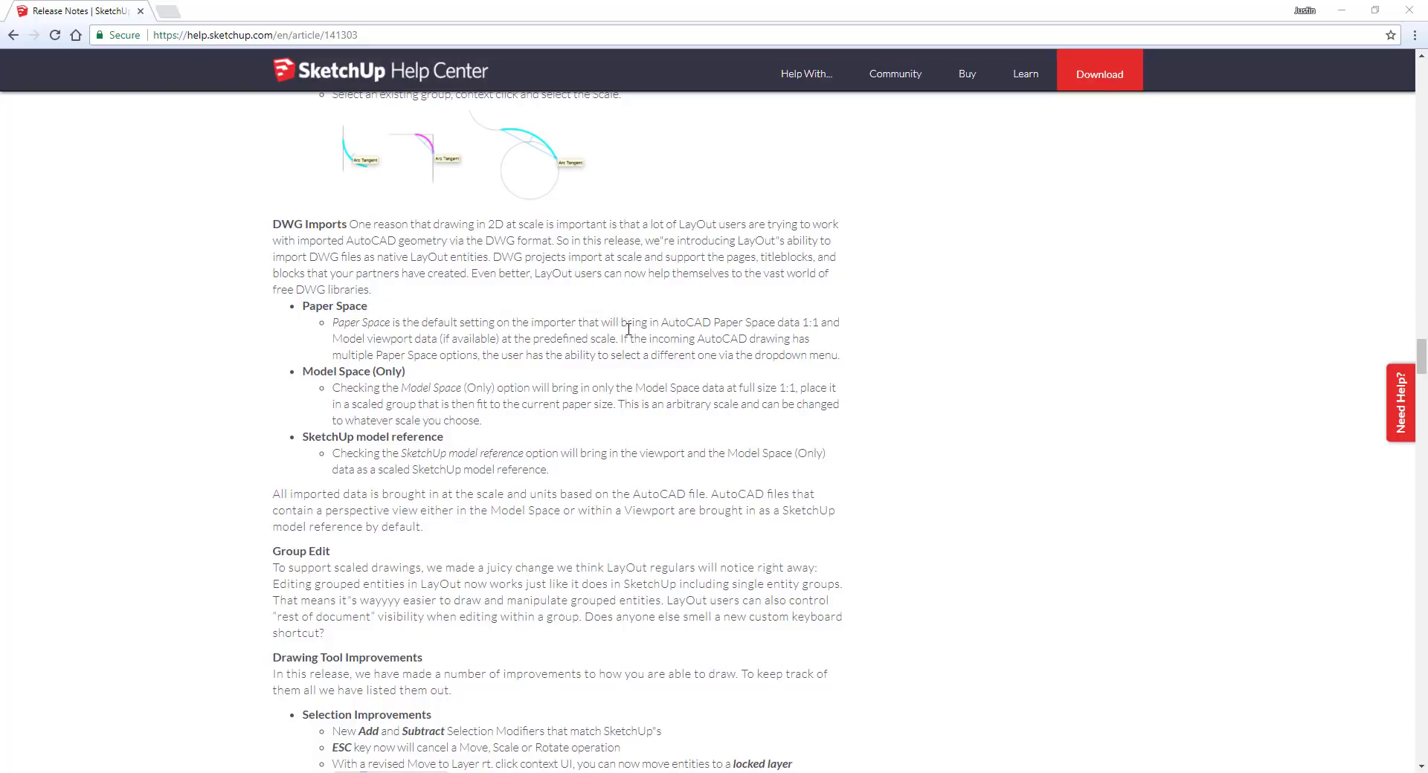
scroll(628, 331, "down", 1)
scroll(627, 340, "up", 1)
scroll(517, 316, "down", 7)
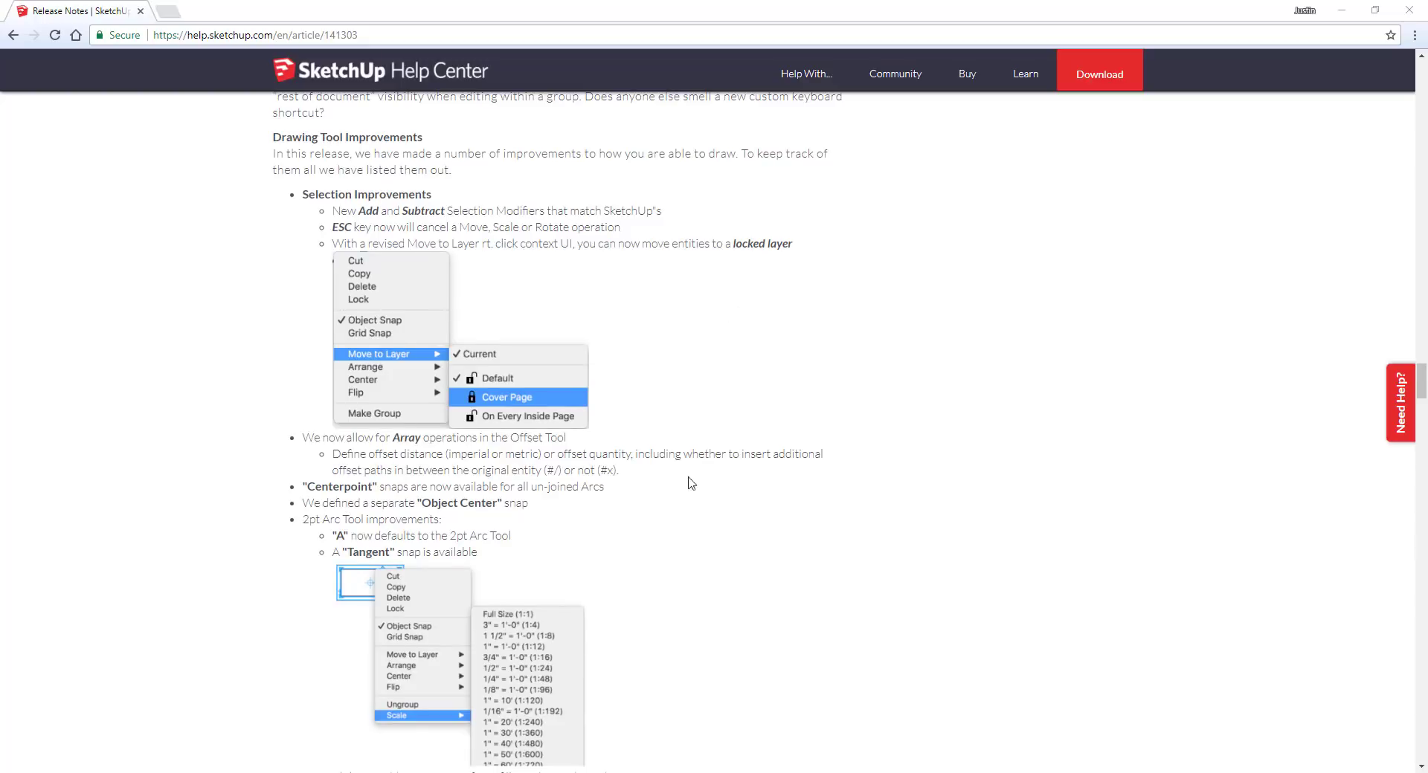
scroll(710, 361, "down", 6)
scroll(714, 360, "down", 12)
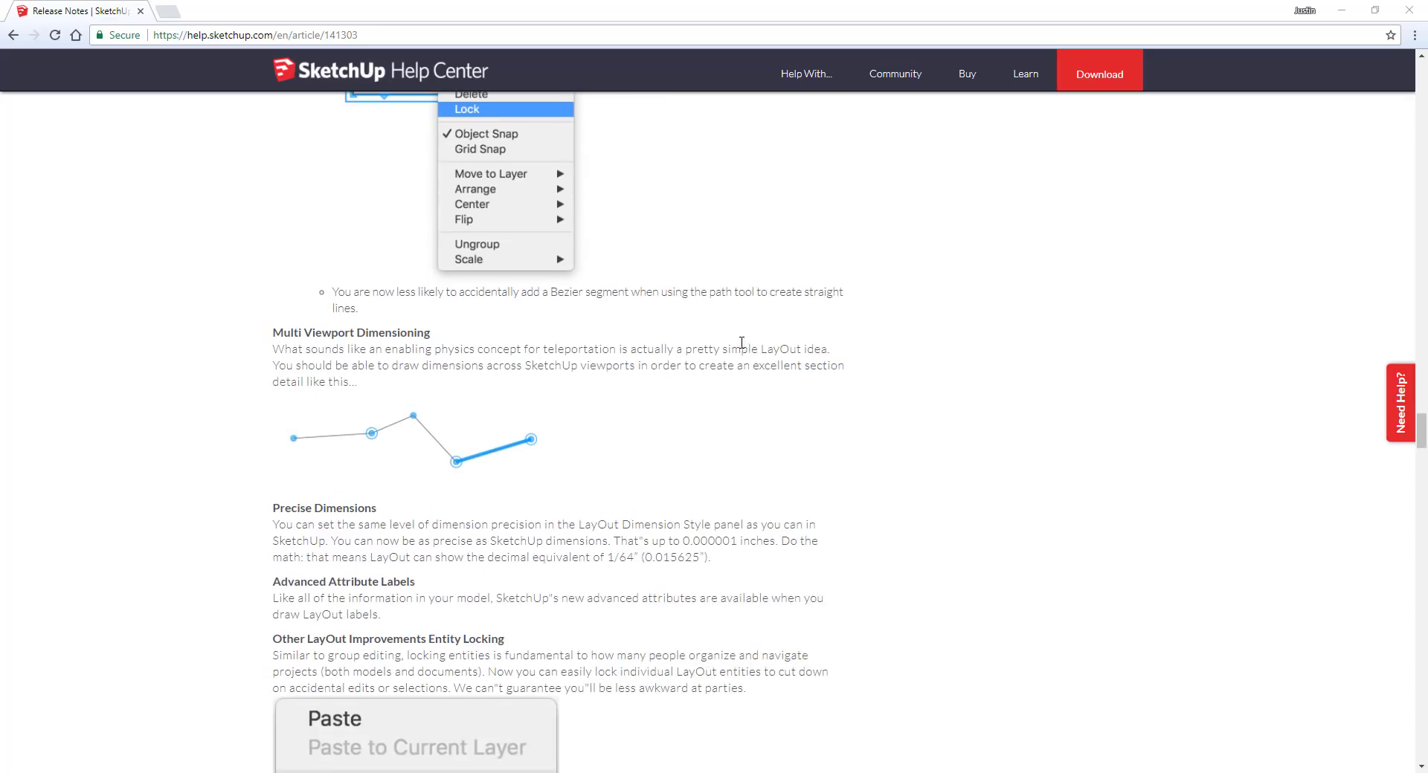
Step: Scroll down to the Ruby Handling of Advanced Attributes note and Ruby Improvements and Fixes list
scroll(749, 357, "down", 20)
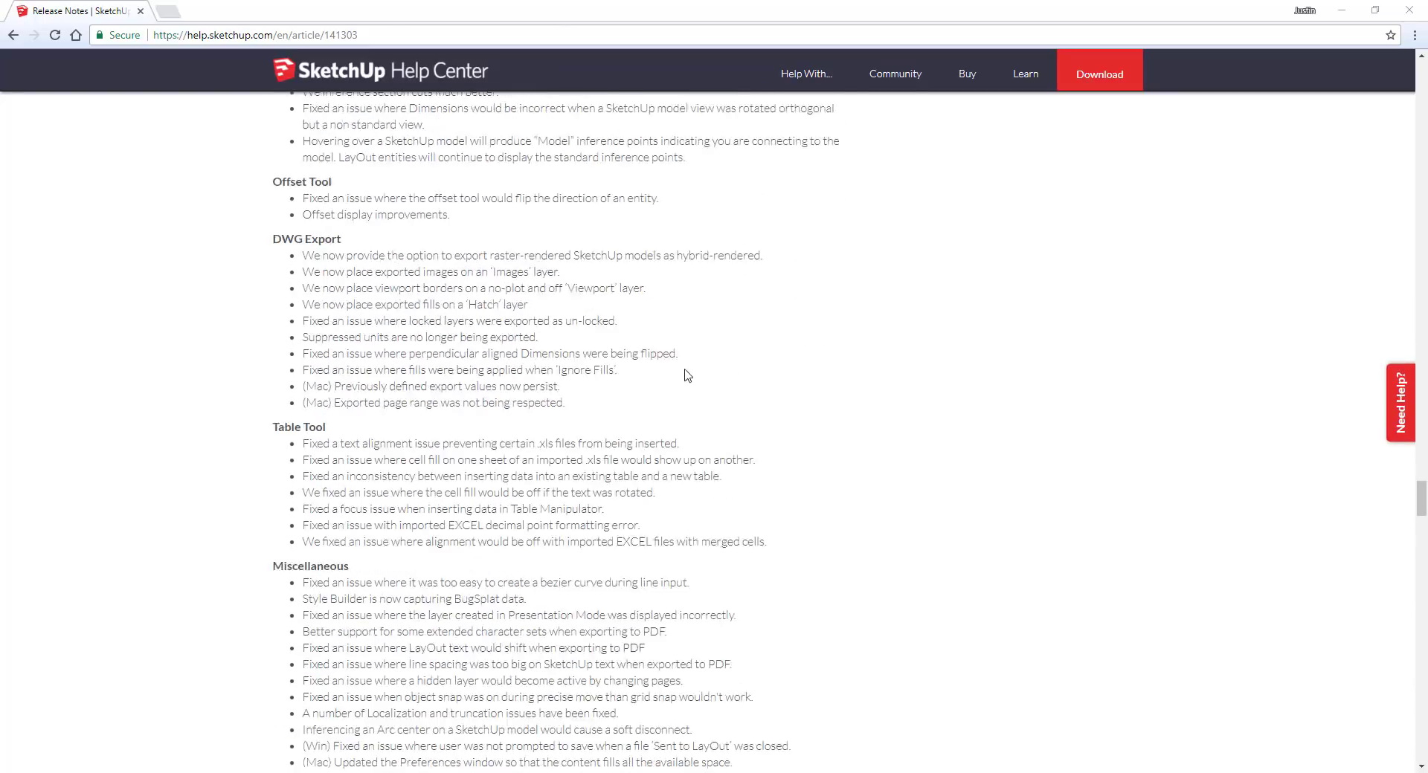
scroll(636, 292, "down", 9)
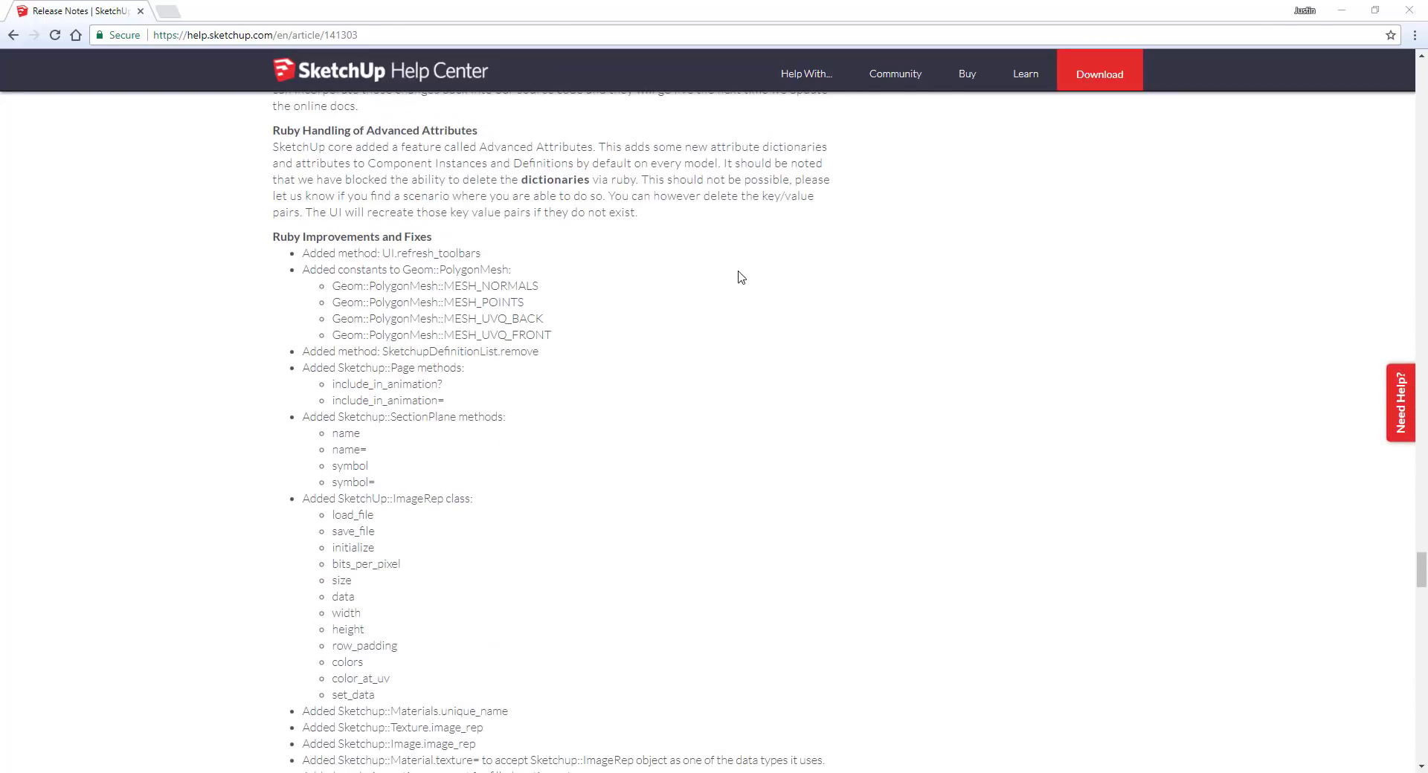
scroll(641, 302, "up", 2)
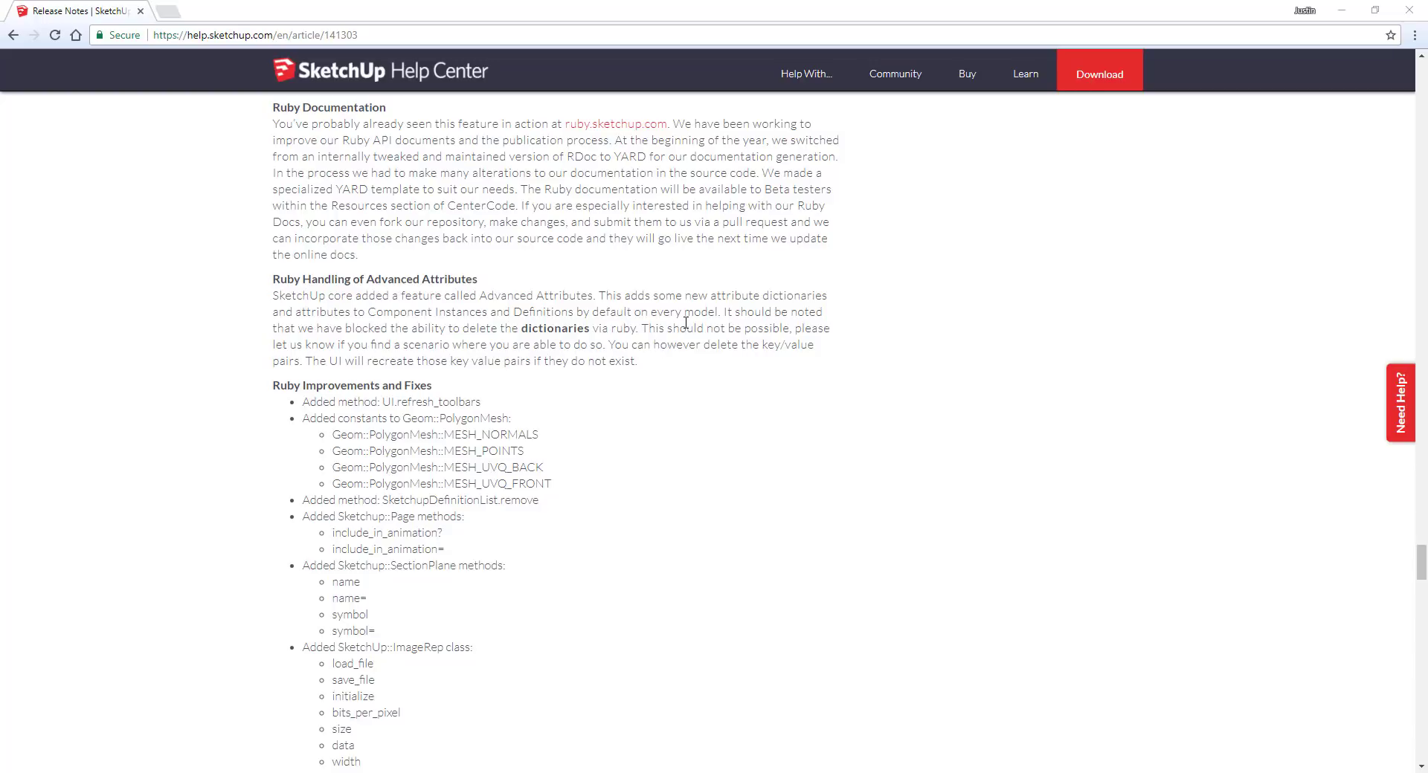
scroll(695, 293, "down", 2)
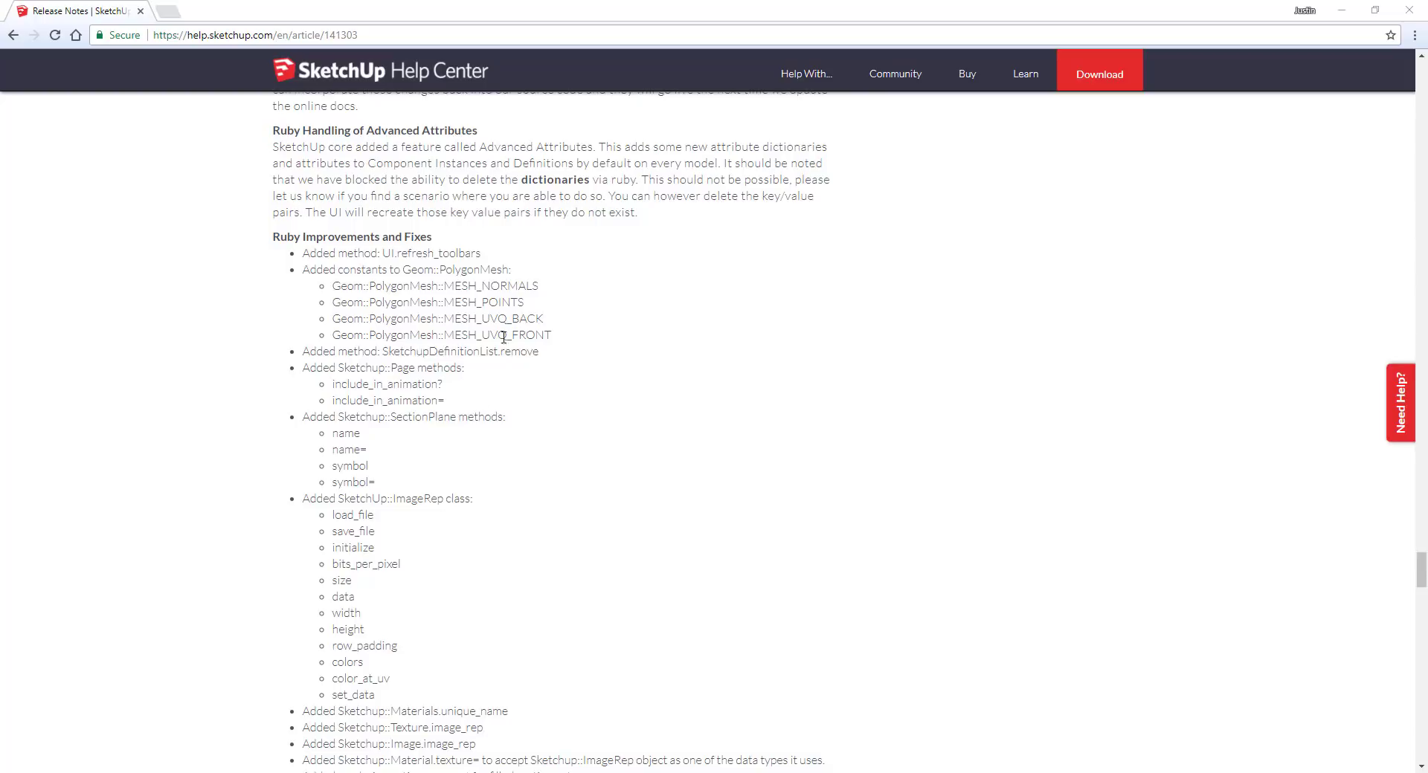
scroll(578, 360, "down", 2)
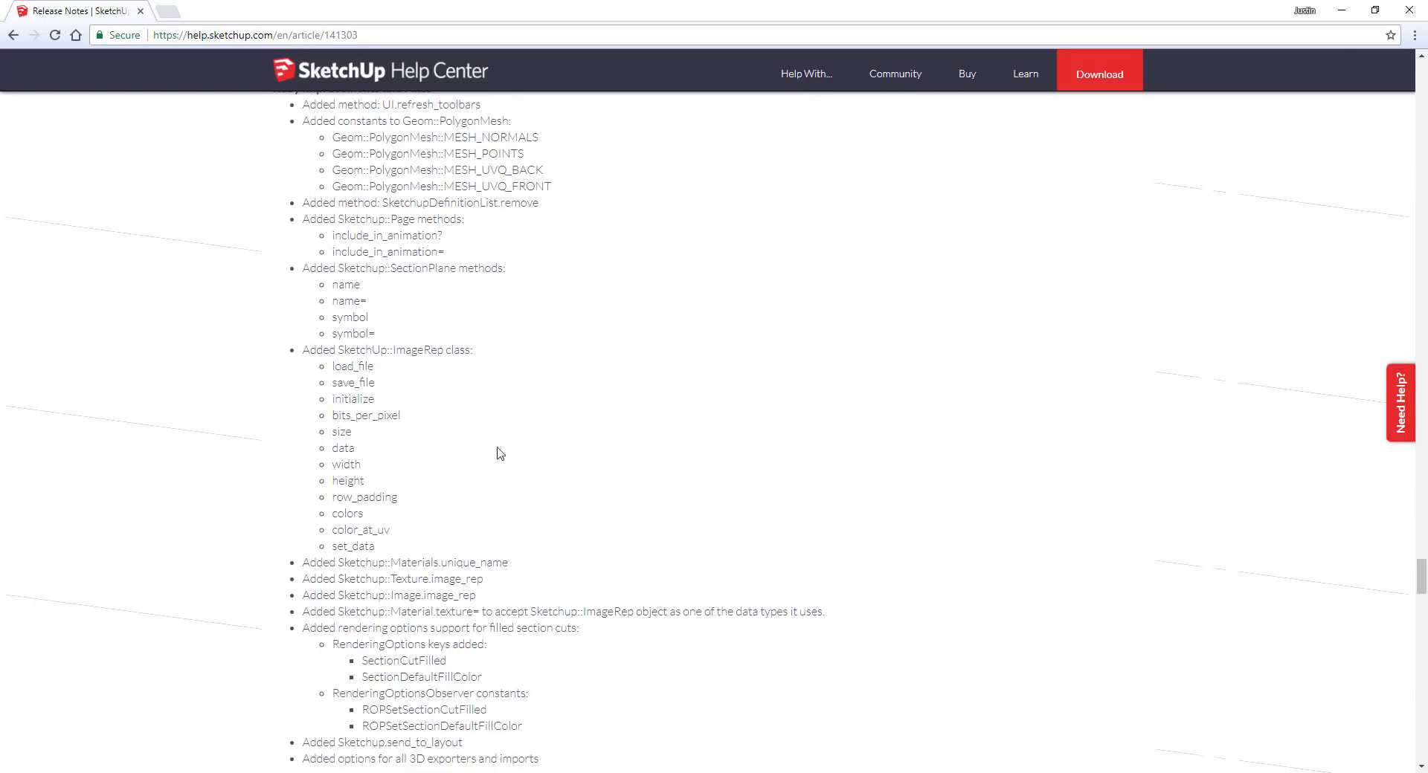
scroll(528, 428, "up", 1)
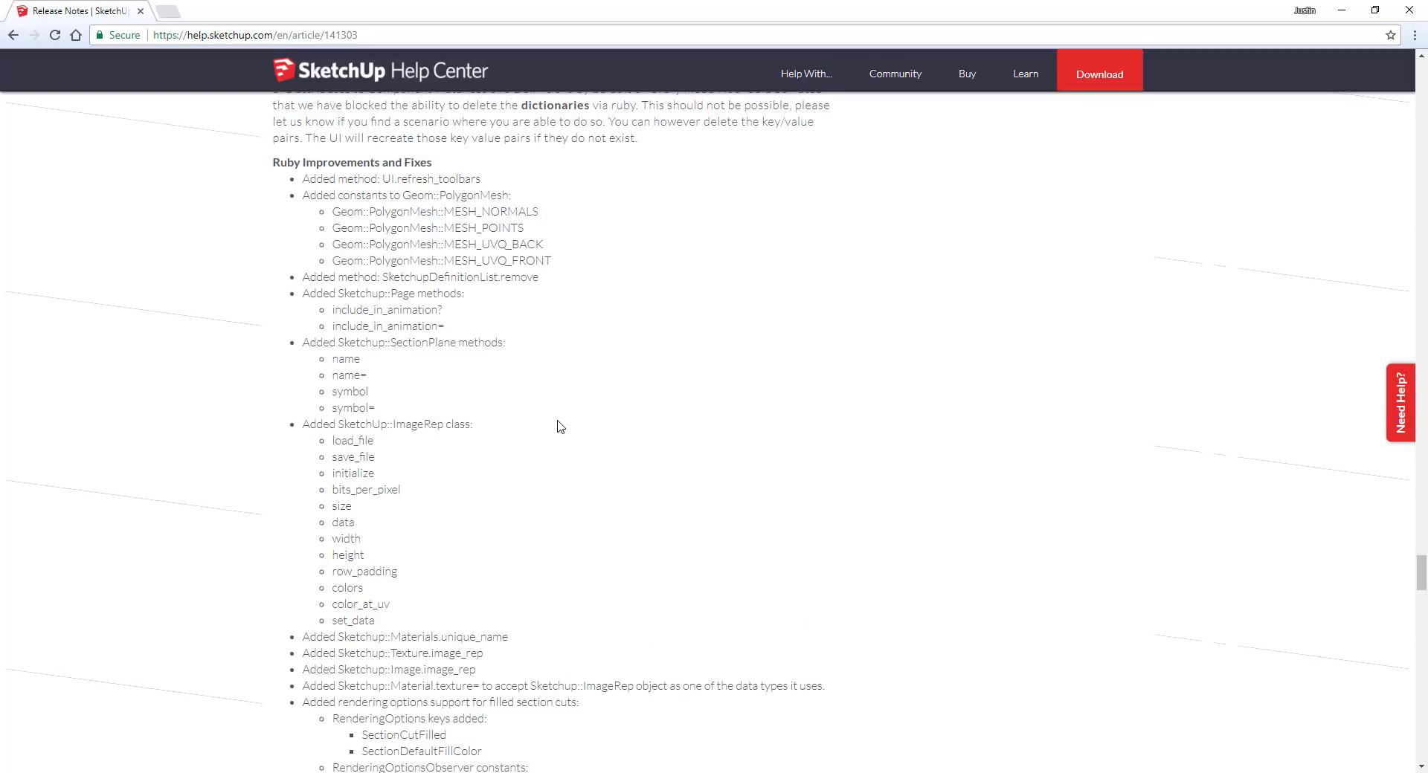